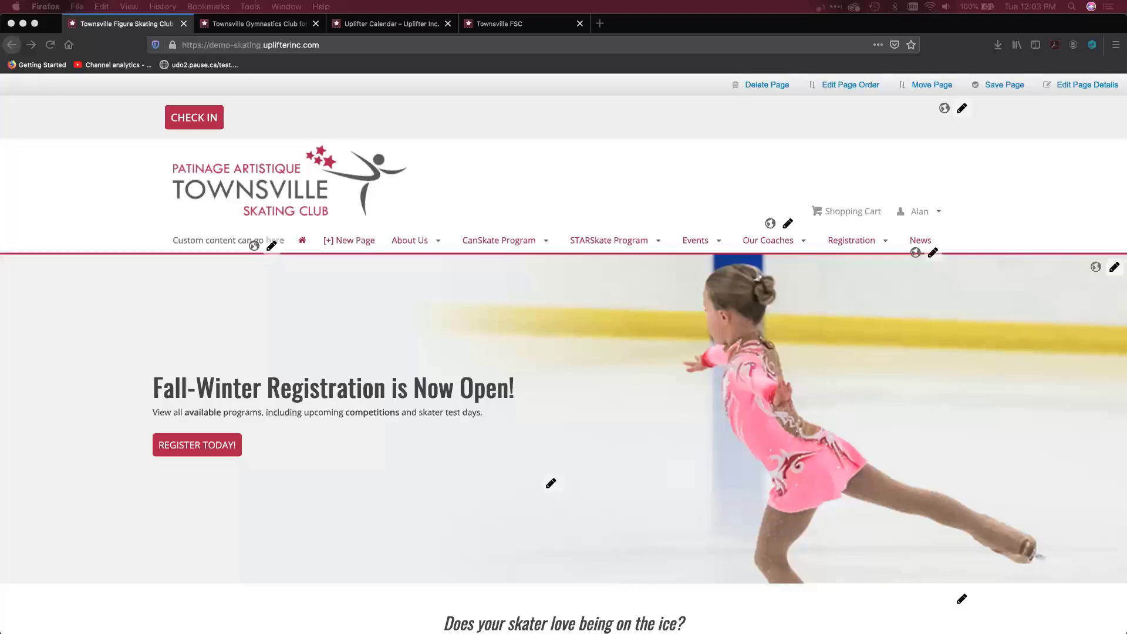
pyautogui.click(509, 196)
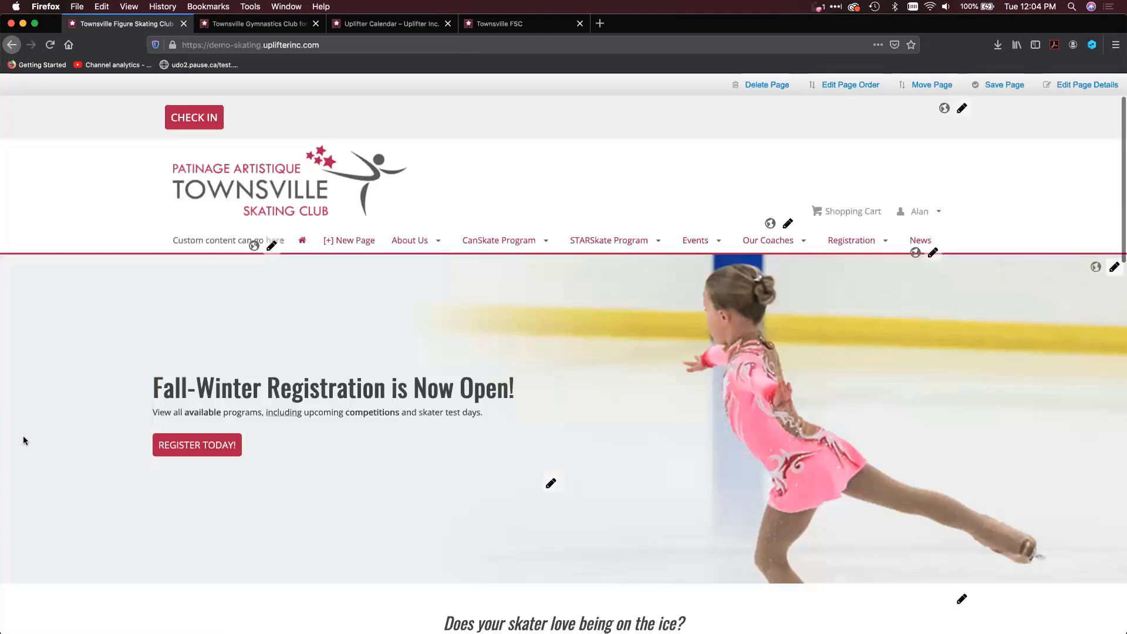
pyautogui.scroll(-2, 24, 441)
pyautogui.scroll(2, 24, 442)
pyautogui.scroll(-3, 23, 441)
pyautogui.scroll(3, 24, 441)
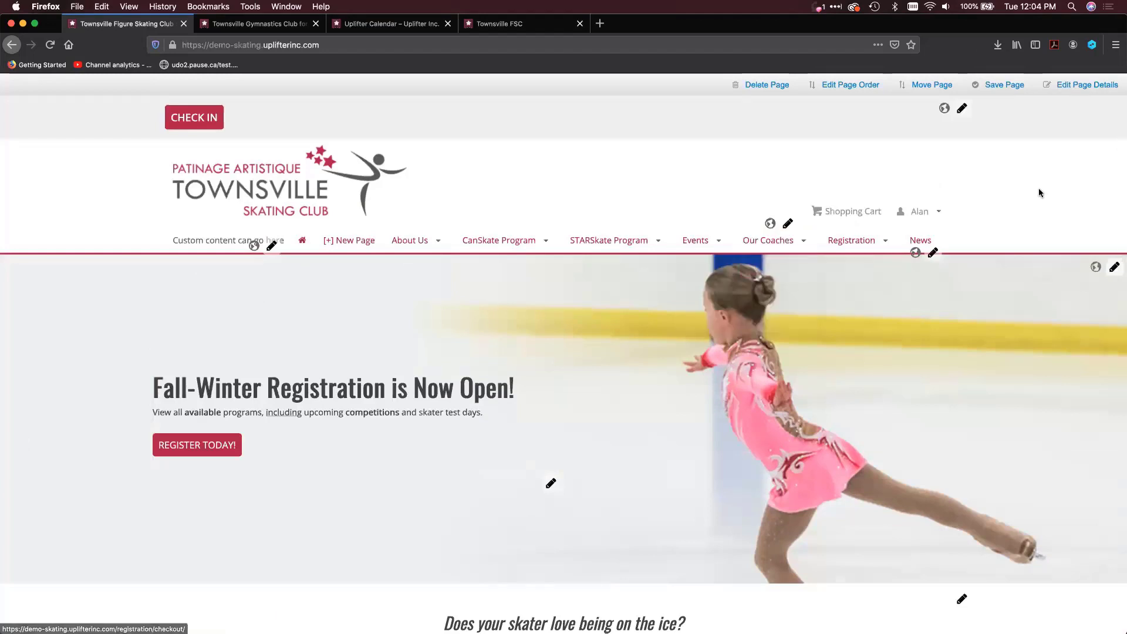
# Go to the site's admin dashboard and open the list of accounting invoices
pyautogui.moveTo(940, 210)
pyautogui.click(918, 264)
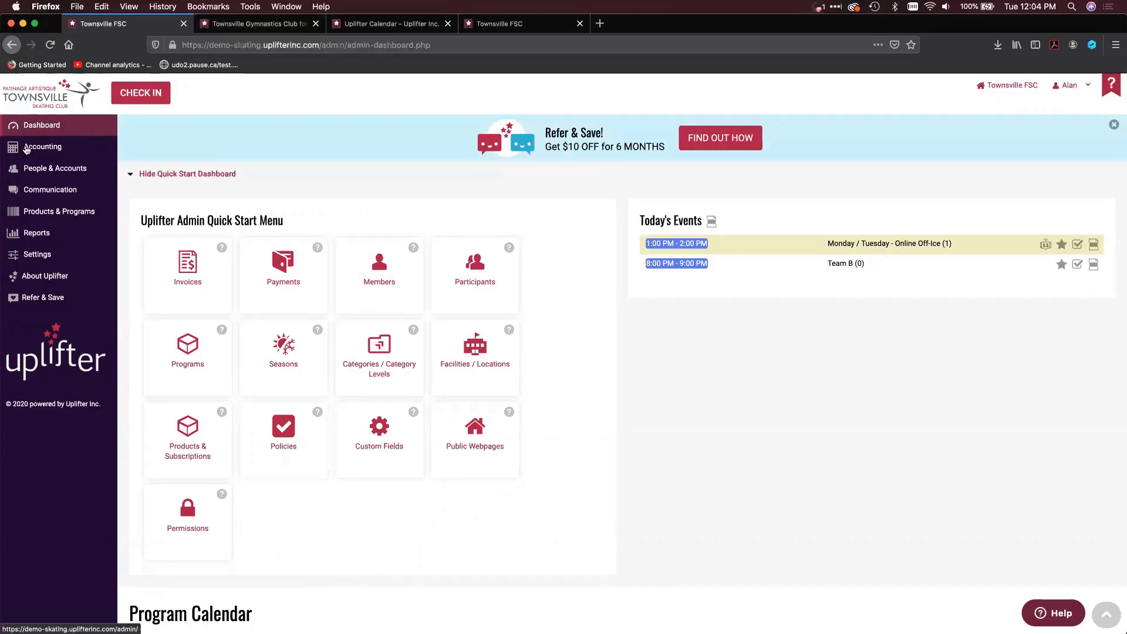
pyautogui.moveTo(111, 158)
pyautogui.click(151, 148)
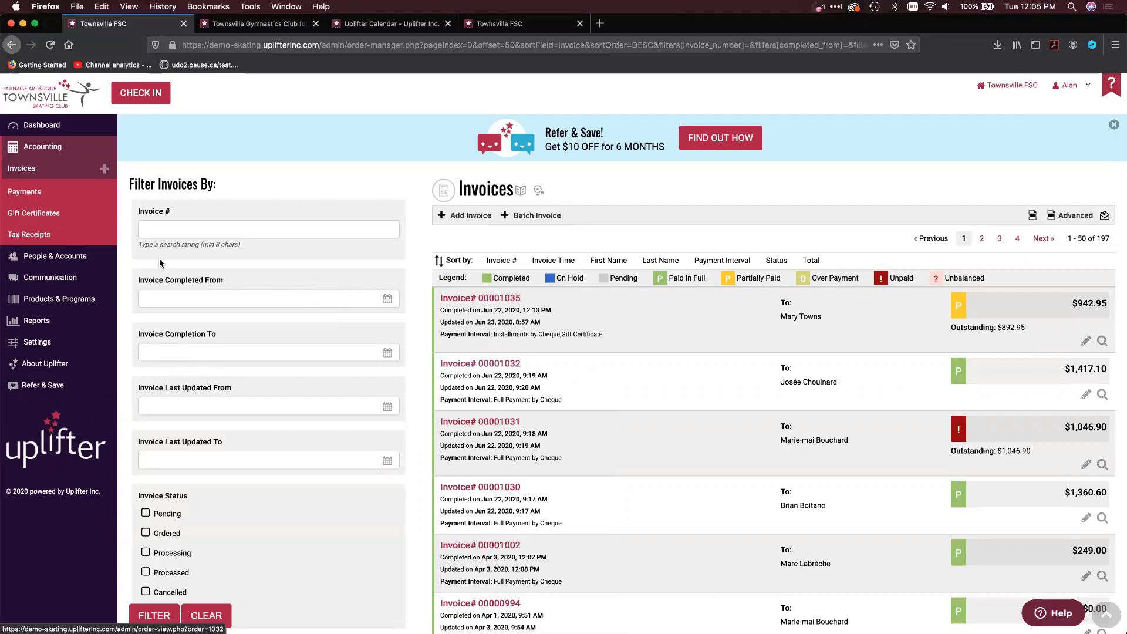
# Filter the invoices by the program SFW20-CS12-EMS, the CS1+2 Early Morning Skate
pyautogui.scroll(-10, 695, 334)
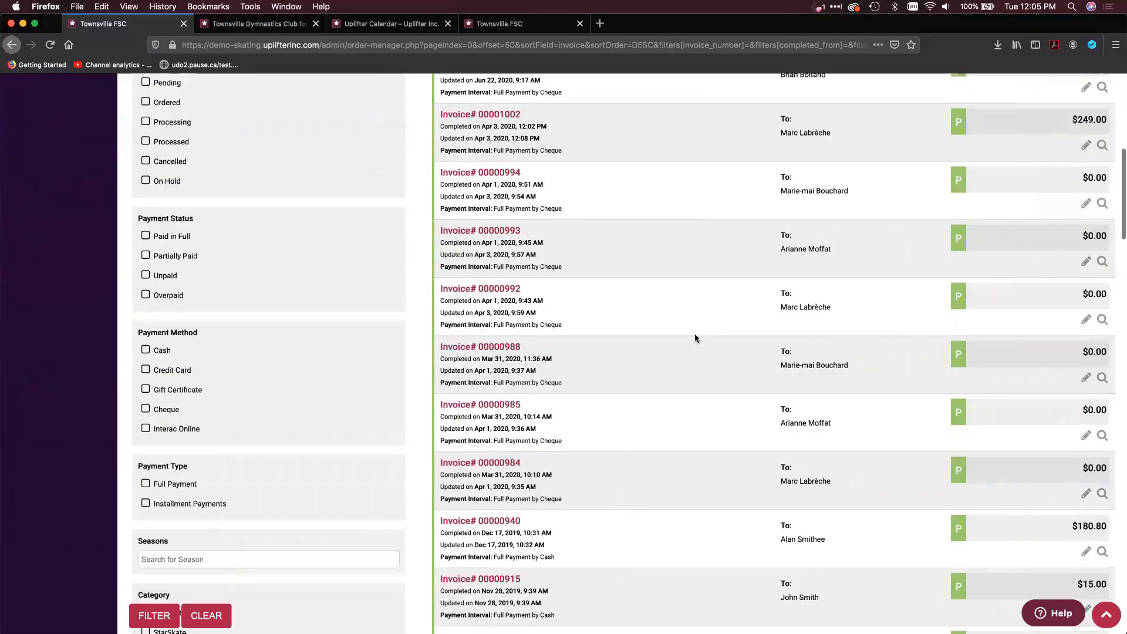
pyautogui.scroll(10, 695, 334)
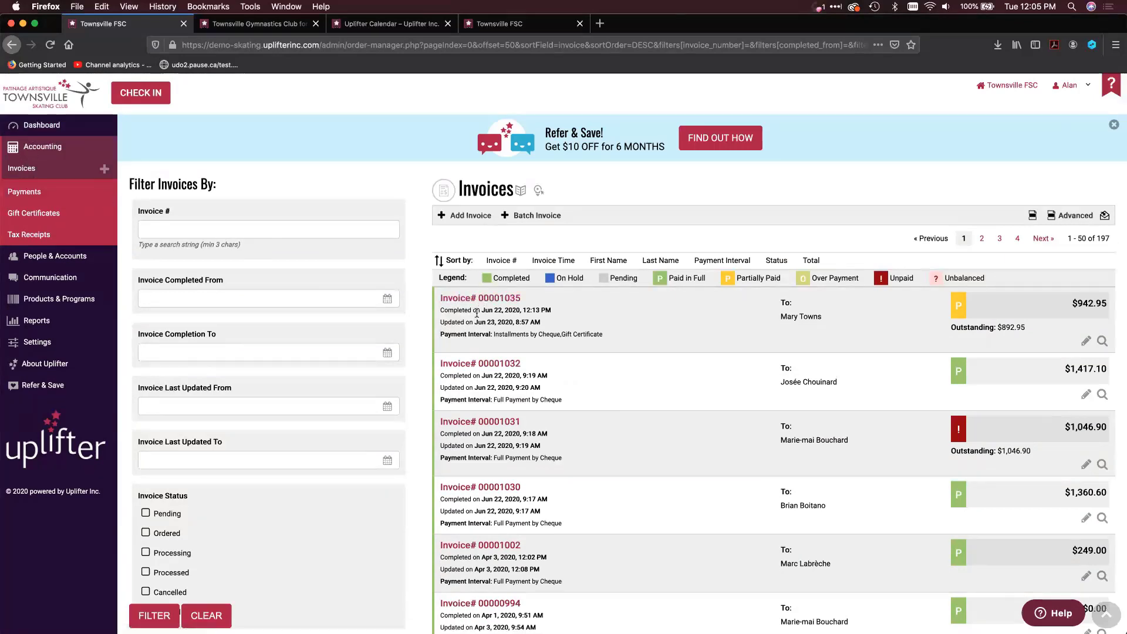
pyautogui.scroll(-5, 171, 387)
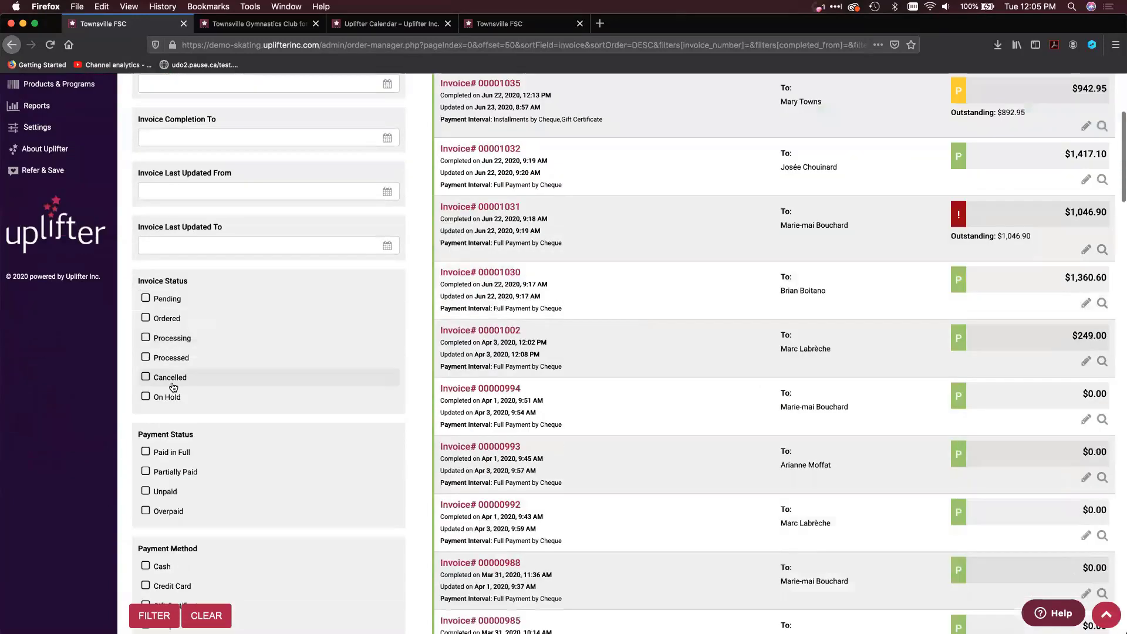
pyautogui.scroll(3, 173, 387)
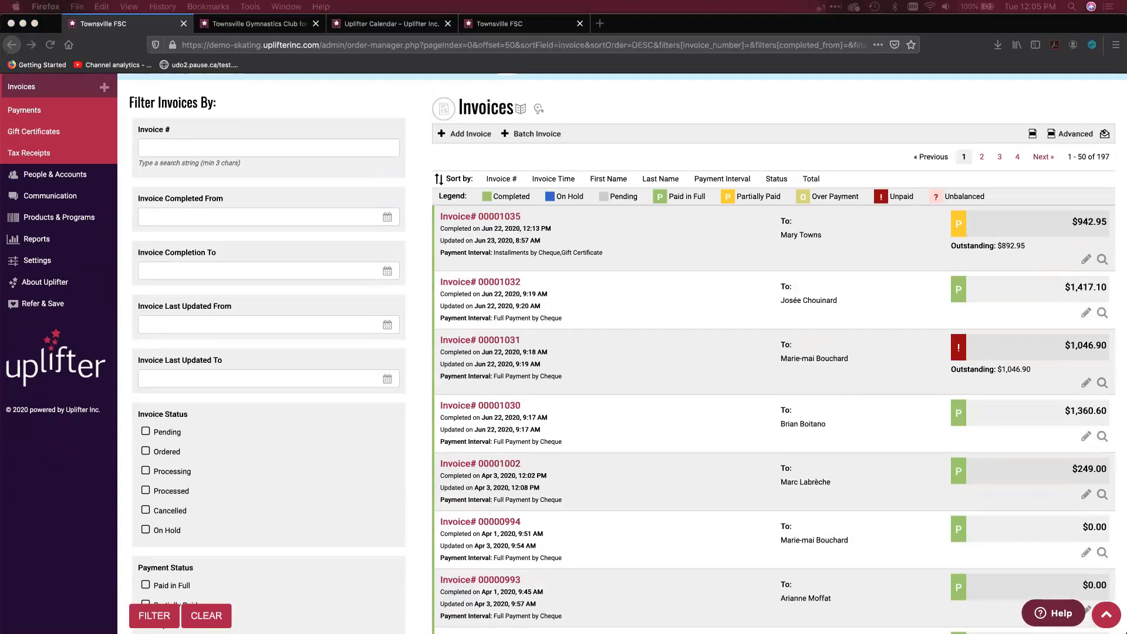
pyautogui.scroll(-5, 312, 563)
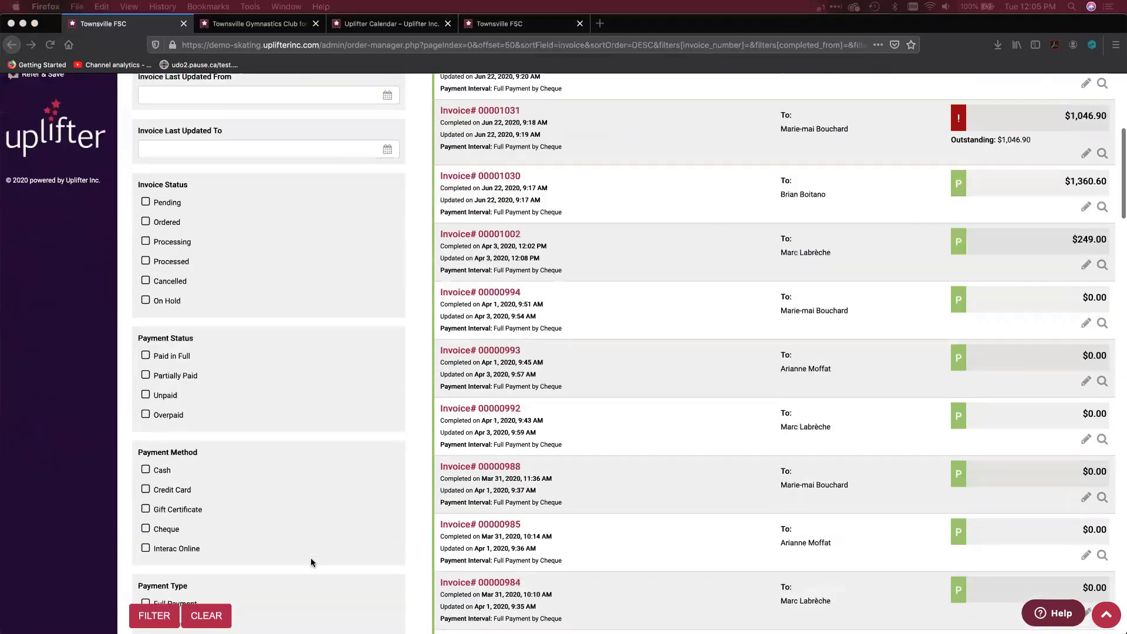
pyautogui.scroll(-10, 312, 563)
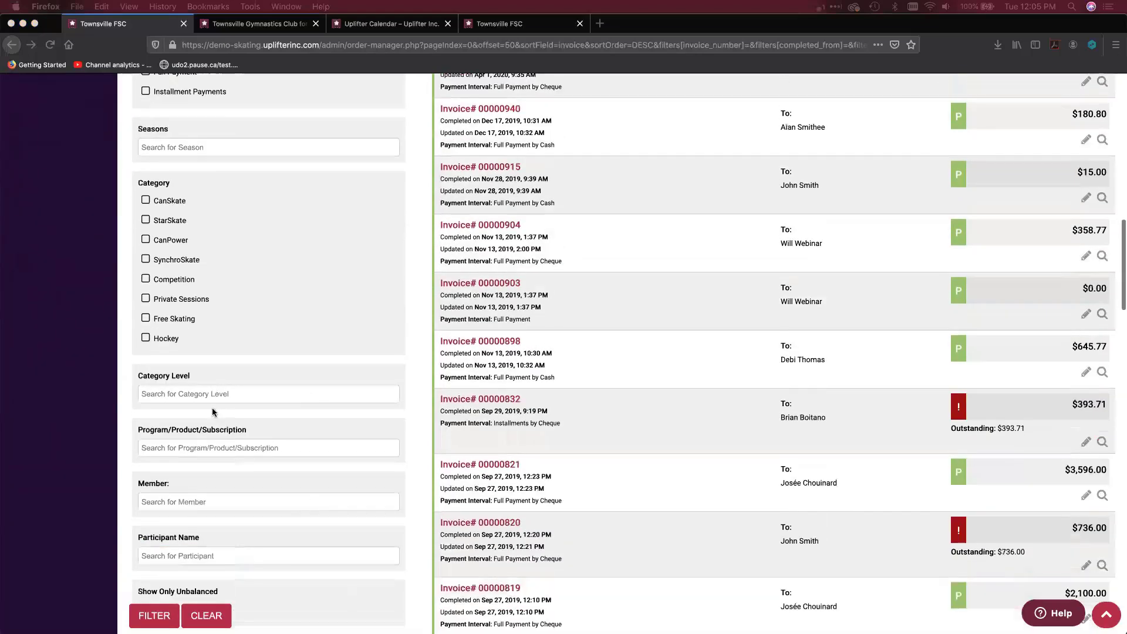
pyautogui.click(201, 448)
pyautogui.write('SFW20-CS12-EMS')
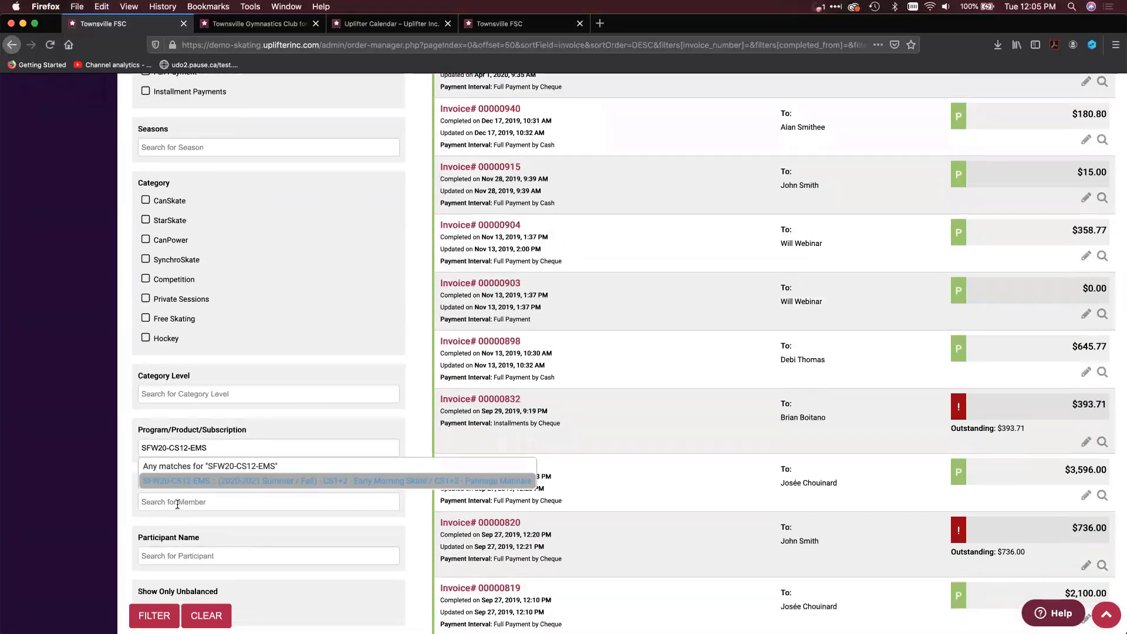
pyautogui.click(423, 481)
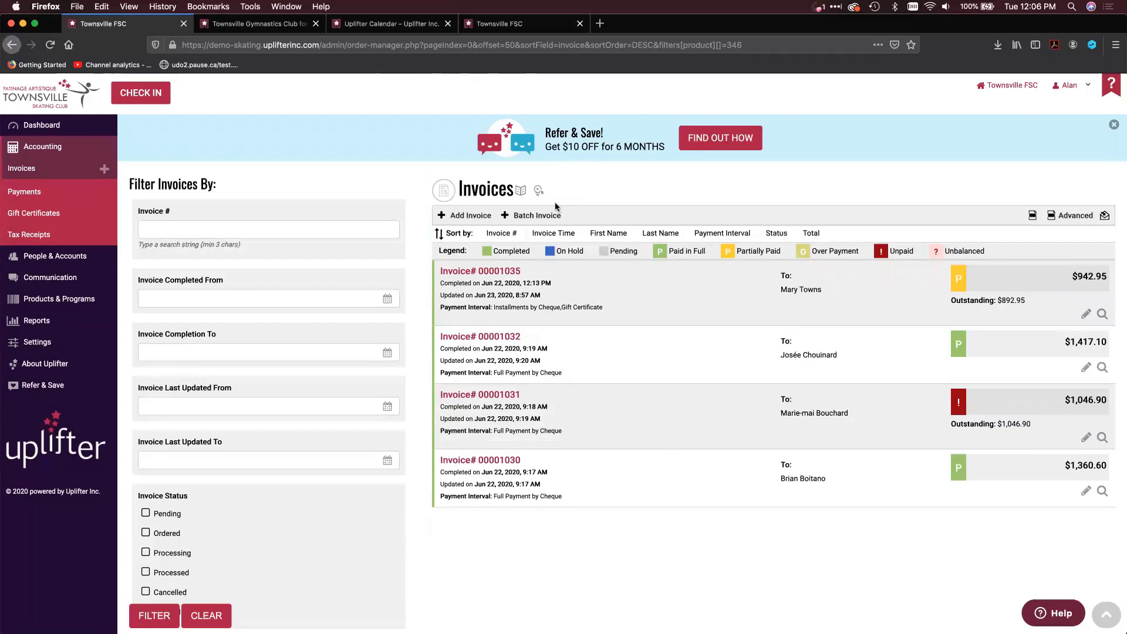
# Start a batch invoice from the filtered invoices and review which invoices it includes
pyautogui.click(537, 216)
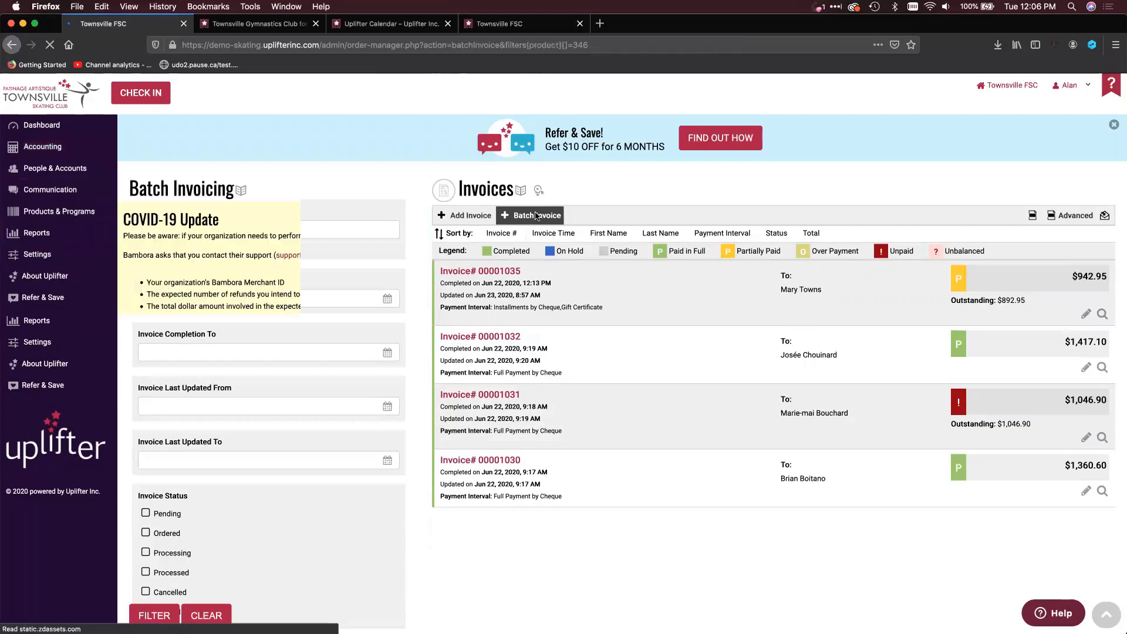
pyautogui.scroll(-2, 406, 427)
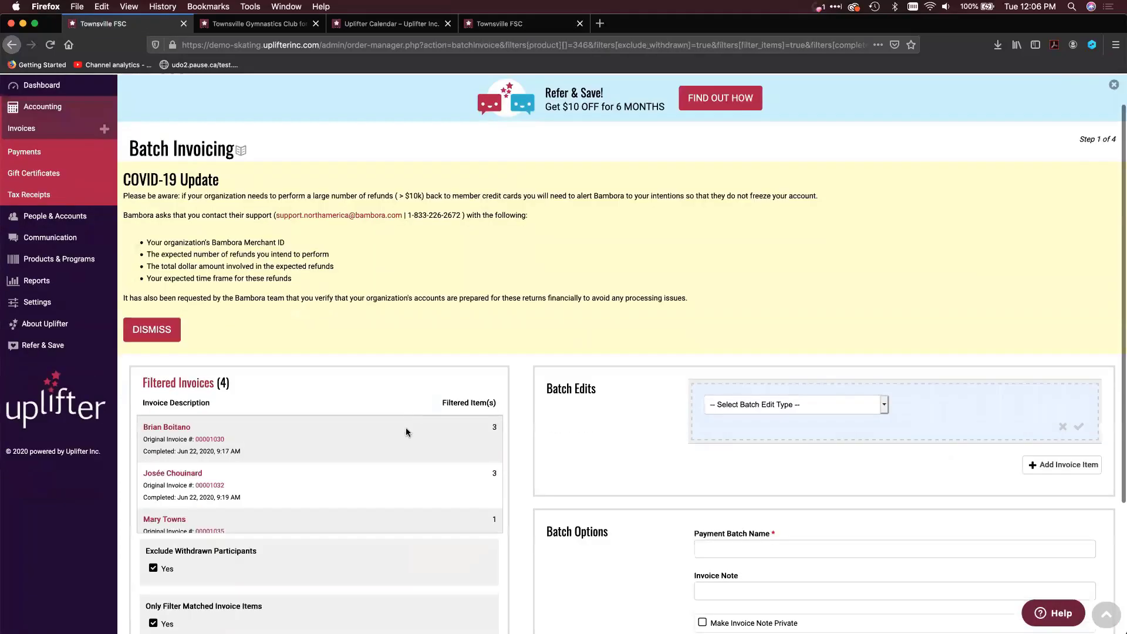
pyautogui.scroll(-4, 407, 432)
pyautogui.scroll(3, 396, 428)
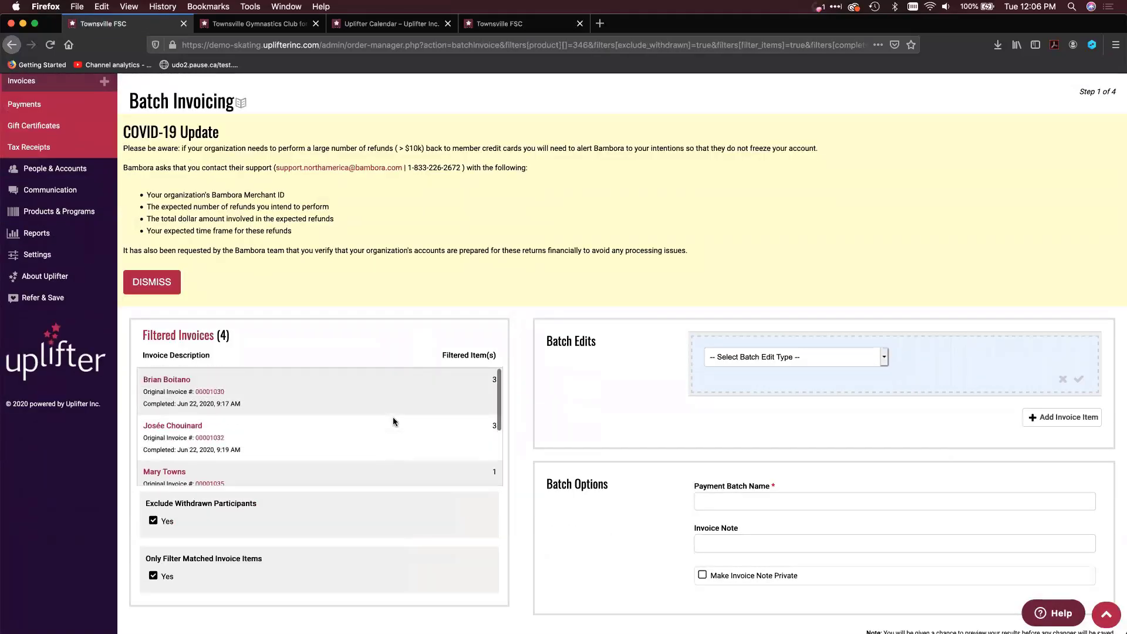
pyautogui.scroll(-2, 392, 417)
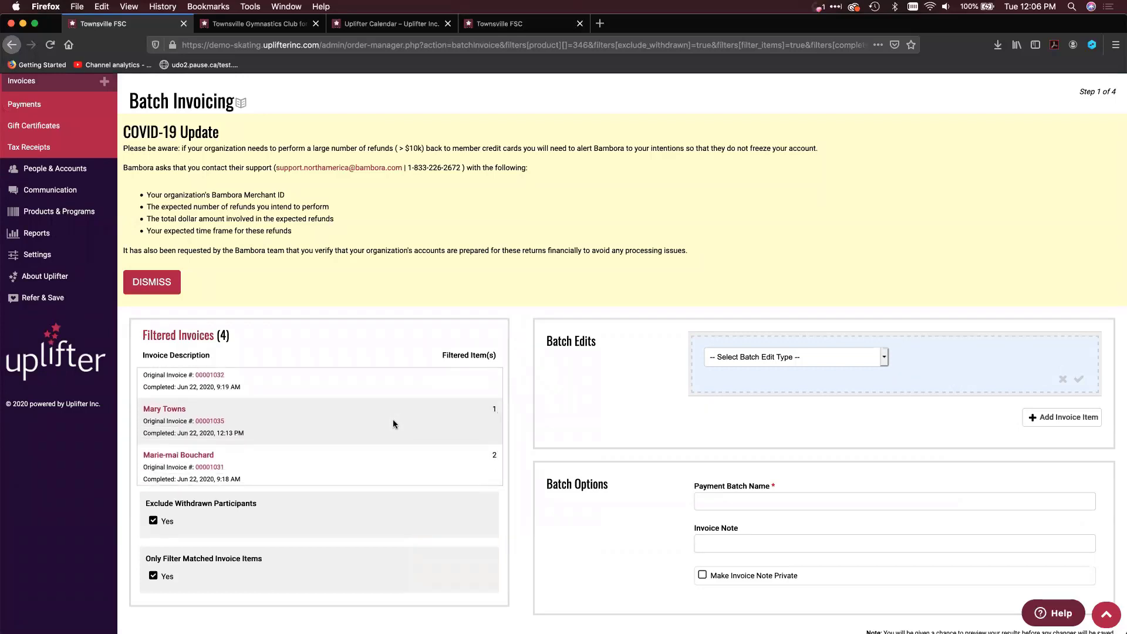
pyautogui.scroll(-3, 688, 401)
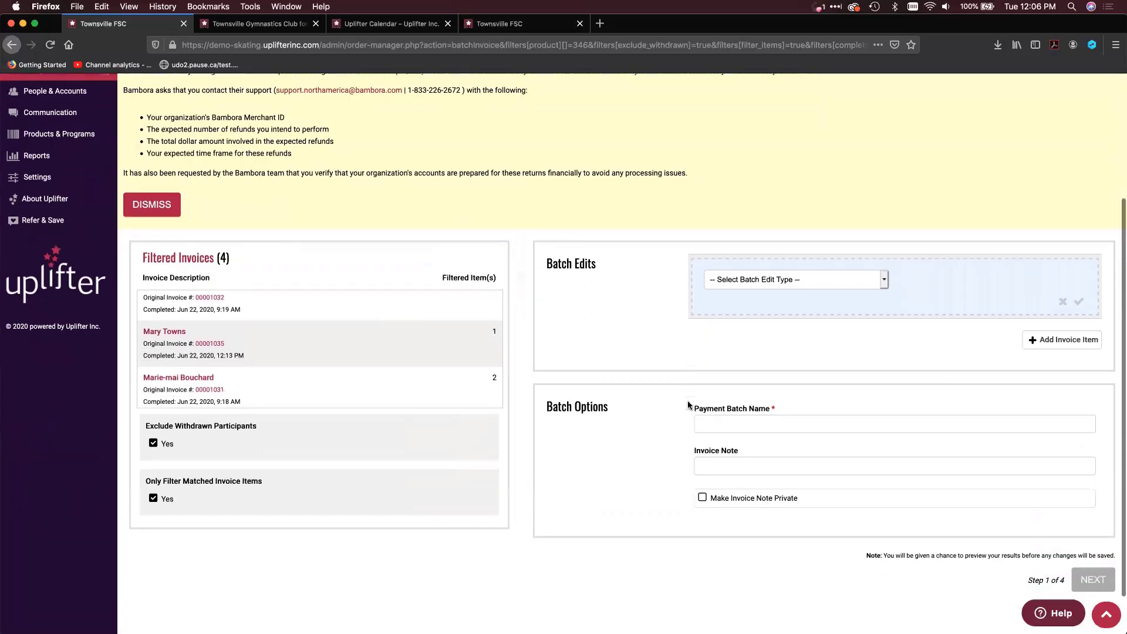
# Set the batch edit type to Add Program/Product/Subscription and select the product NUTCRACKER :: Night Of the NutCracker!
pyautogui.click(820, 280)
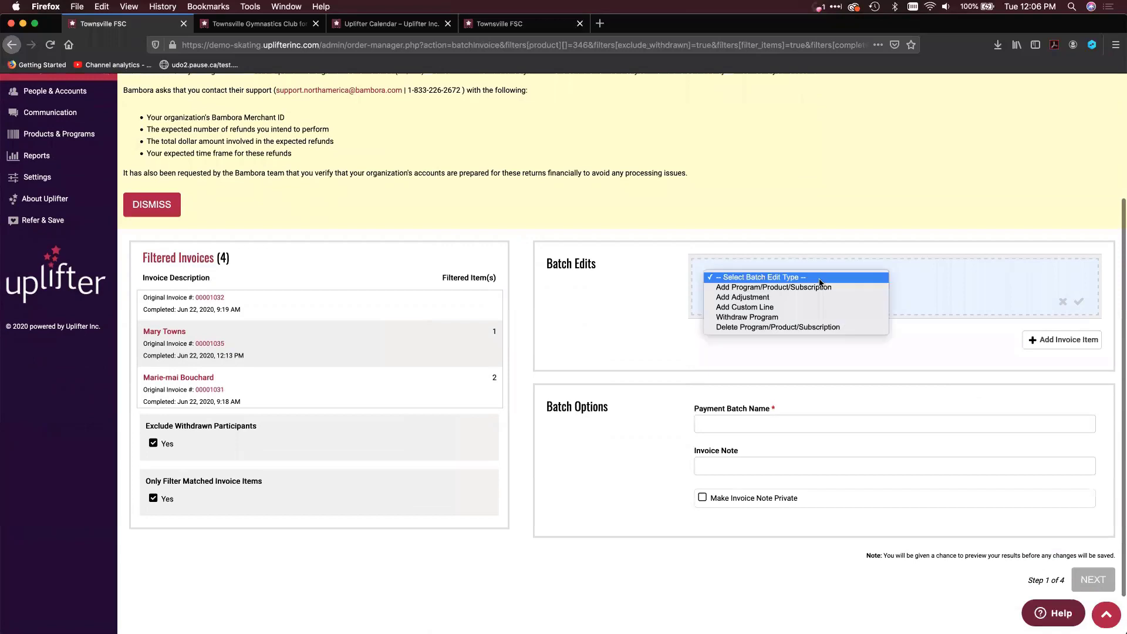
pyautogui.click(792, 298)
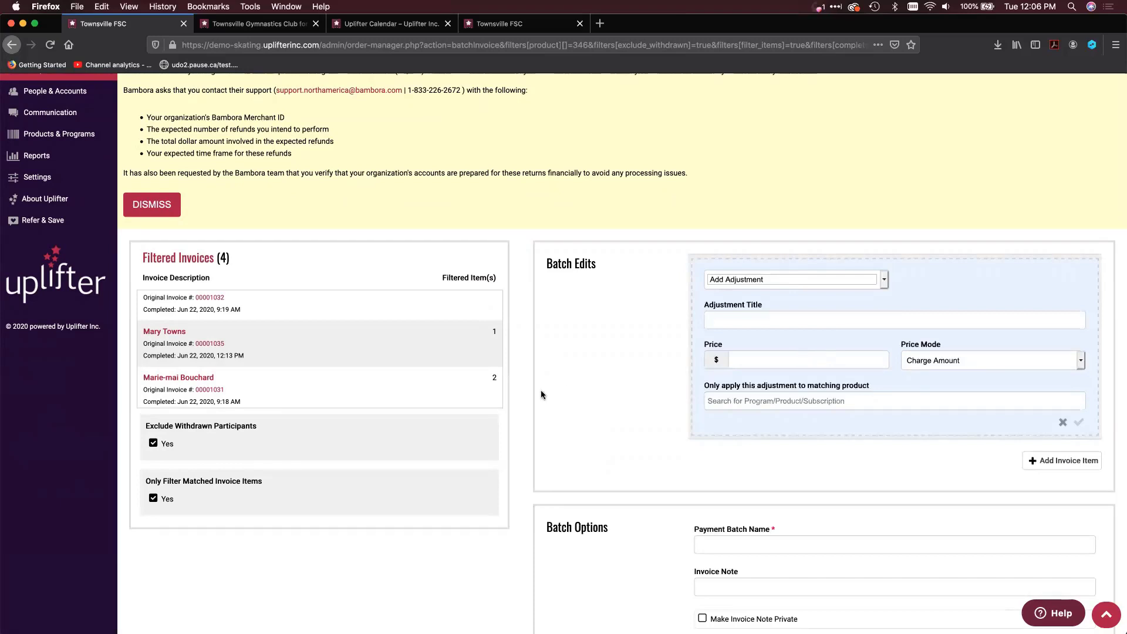
pyautogui.click(735, 285)
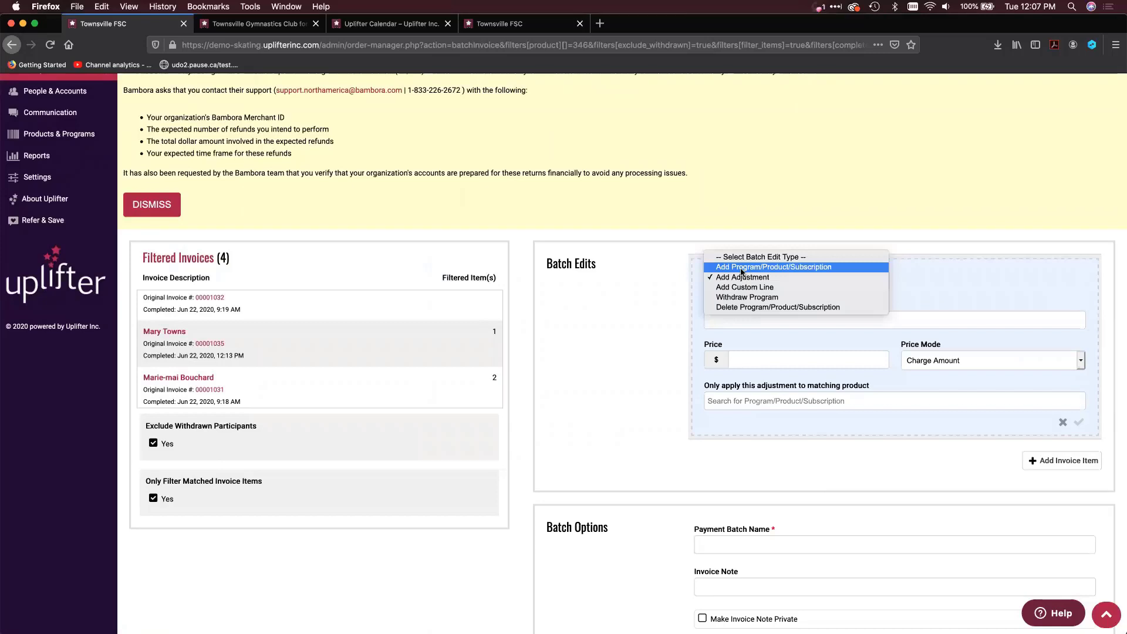
pyautogui.click(742, 267)
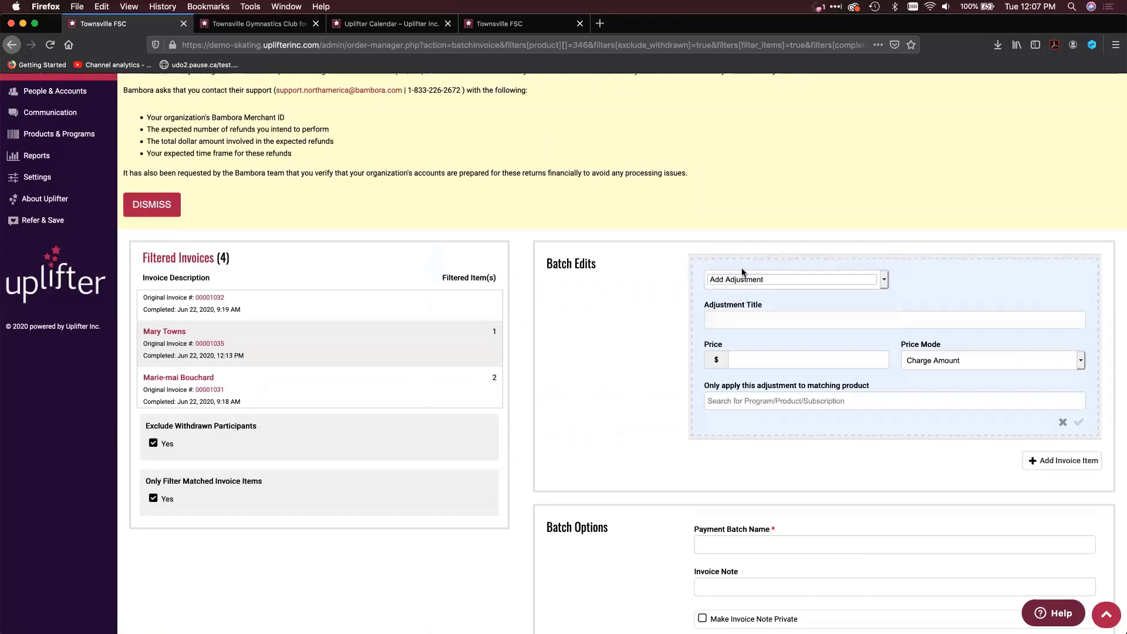
pyautogui.click(718, 324)
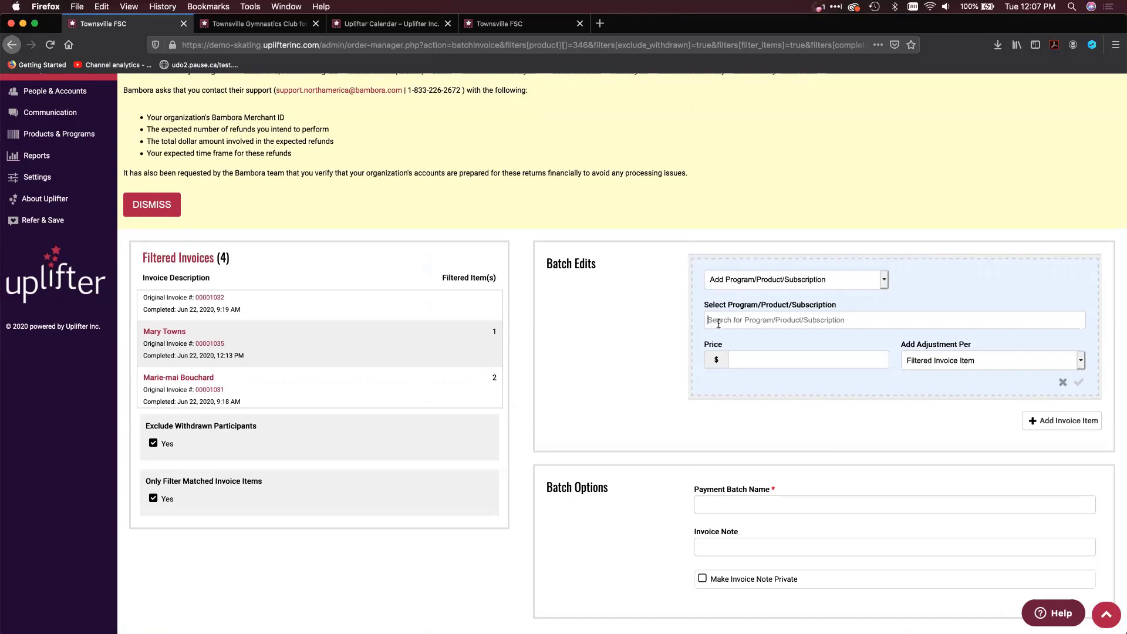
pyautogui.write('nut')
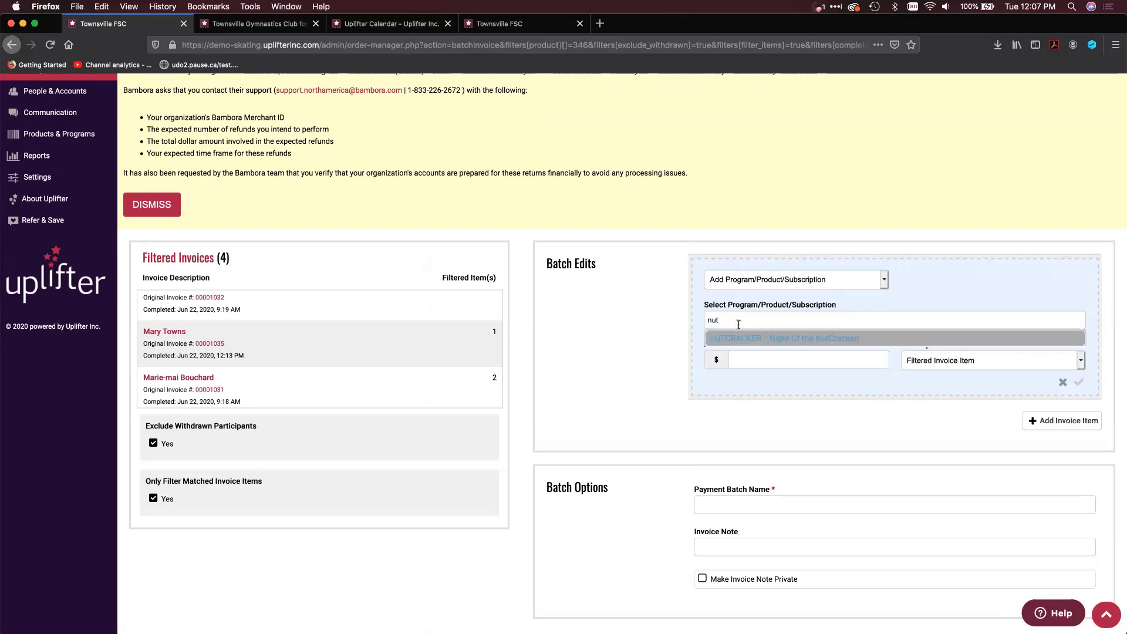
pyautogui.click(765, 340)
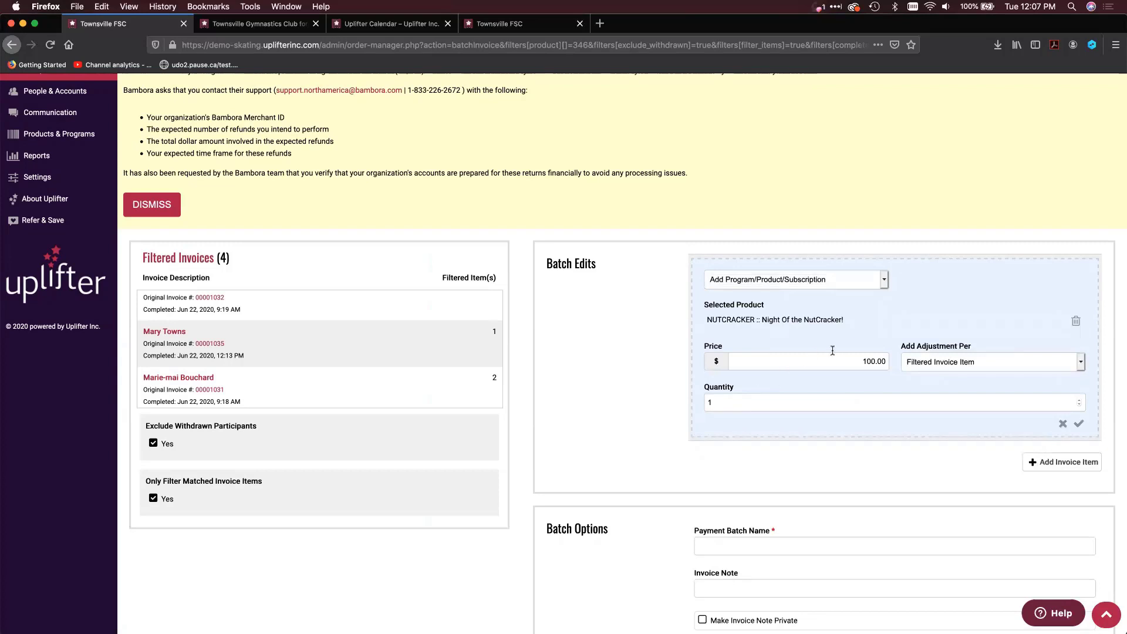
# Set the Nutcracker item's price to $0, its adjustment per Filtered Participant and its quantity to 2, and save the batch edit
pyautogui.moveTo(832, 359); pyautogui.dragTo(886, 361)
pyautogui.write('0')
pyautogui.click(979, 361)
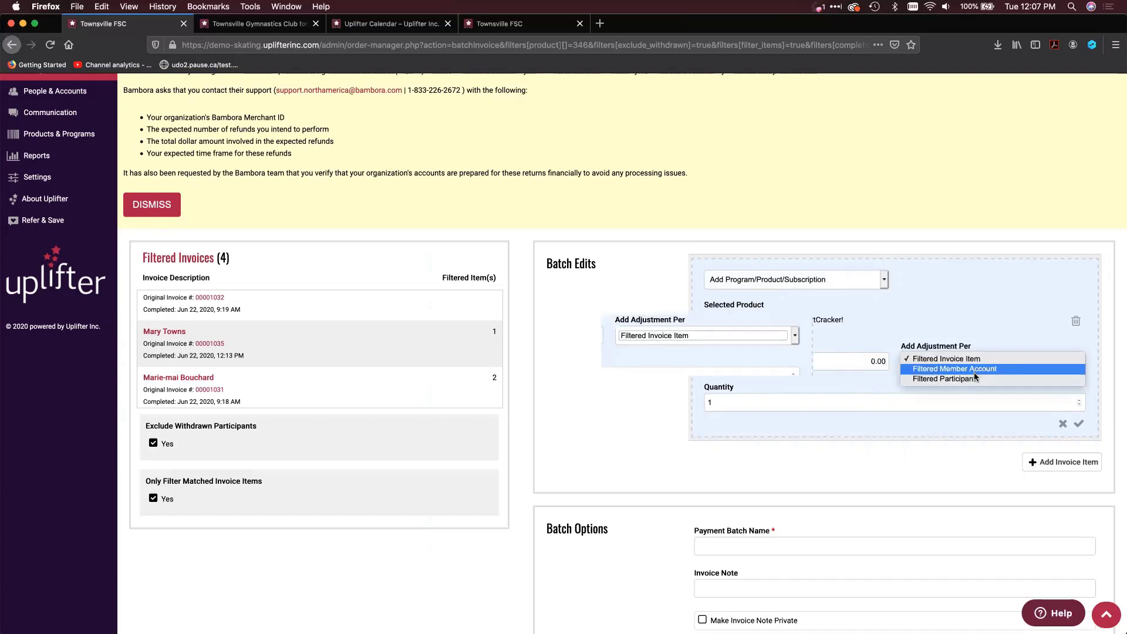
pyautogui.click(970, 388)
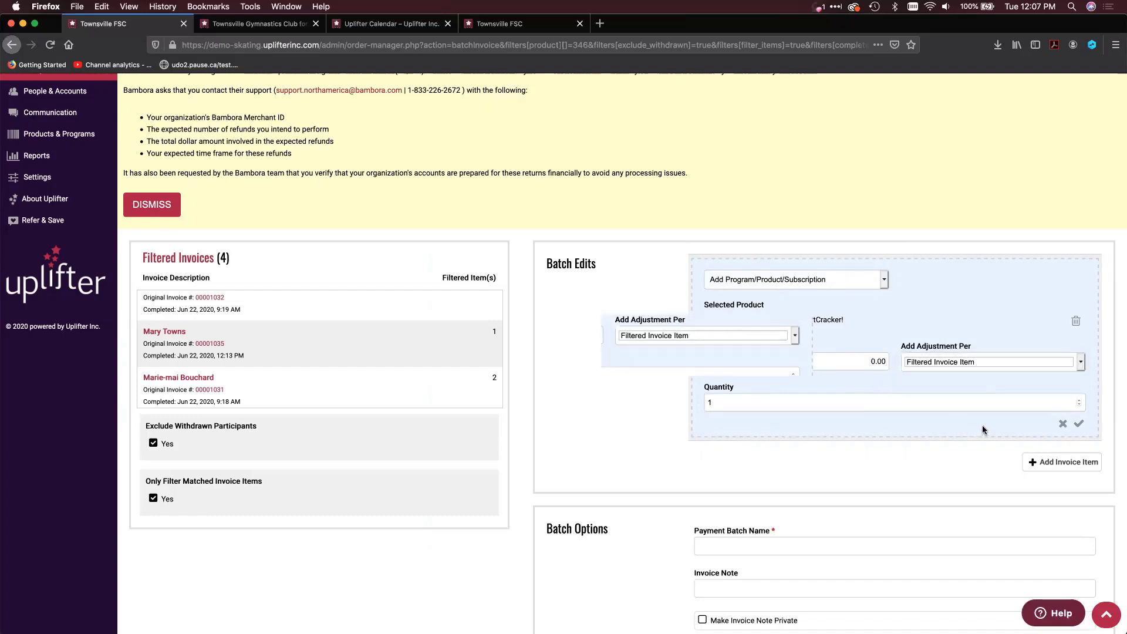
pyautogui.click(856, 402)
pyautogui.press('BackSpace')
pyautogui.write('2')
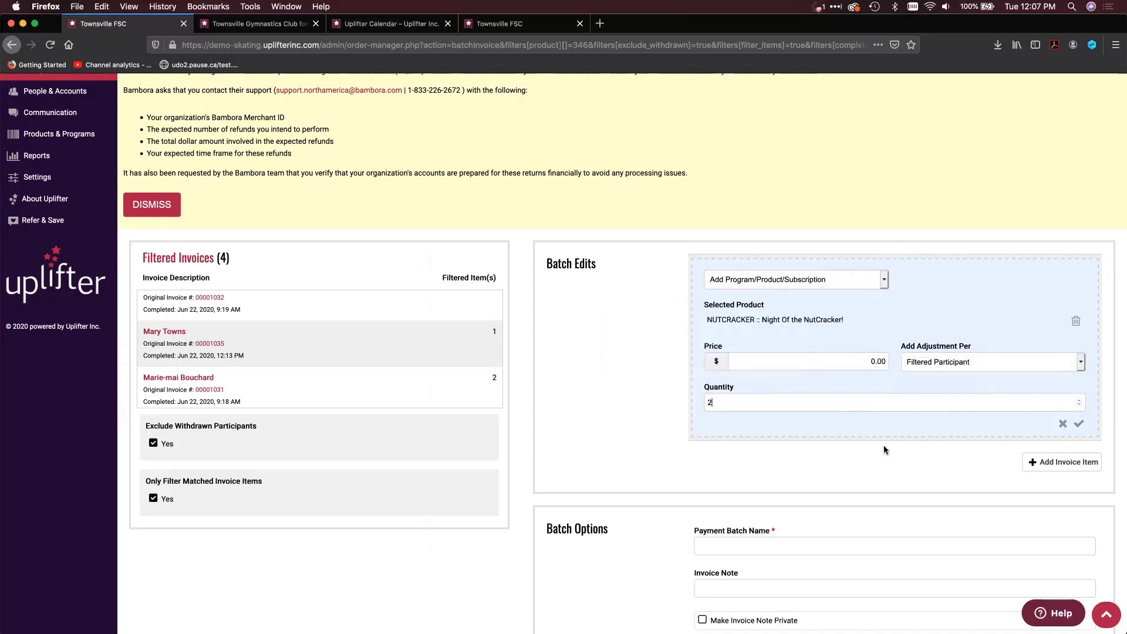
pyautogui.click(1079, 423)
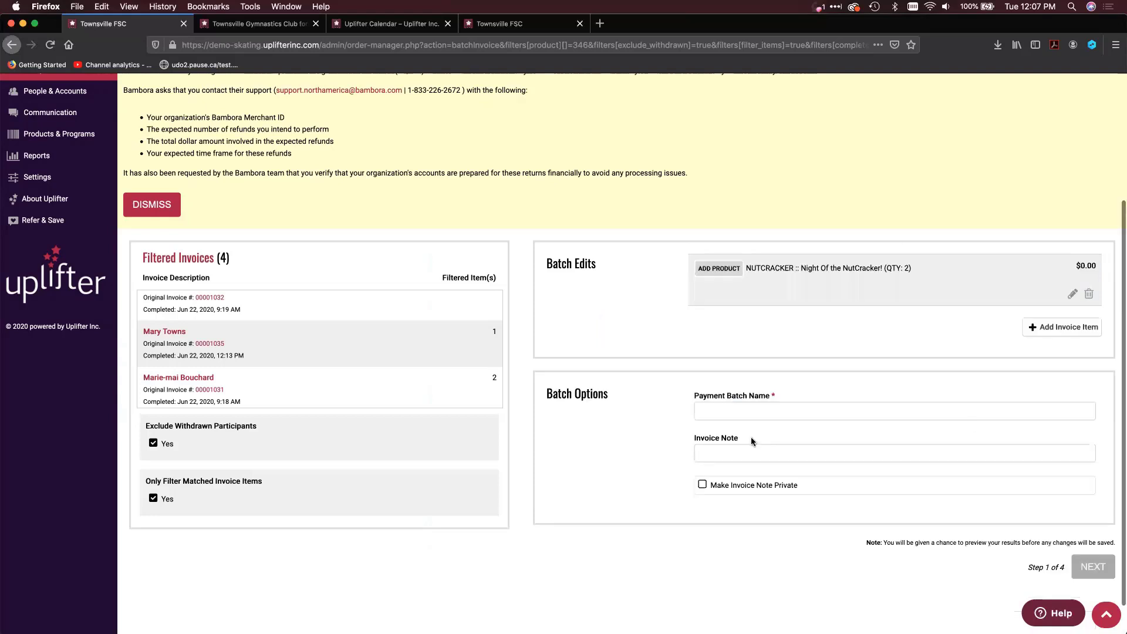
# Name the payment batch NUTCRACKER, continue to the second step and review the Nutcracker lines added to the updated invoices
pyautogui.click(778, 408)
pyautogui.write('NUT')
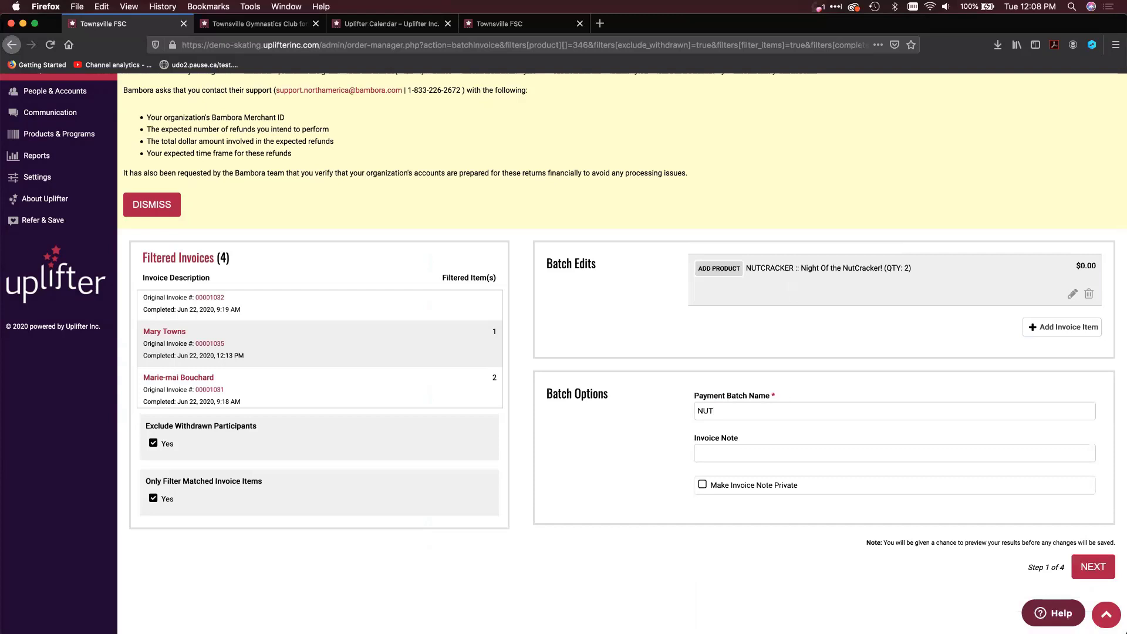
pyautogui.write('CRACKER')
pyautogui.scroll(-1, 1005, 505)
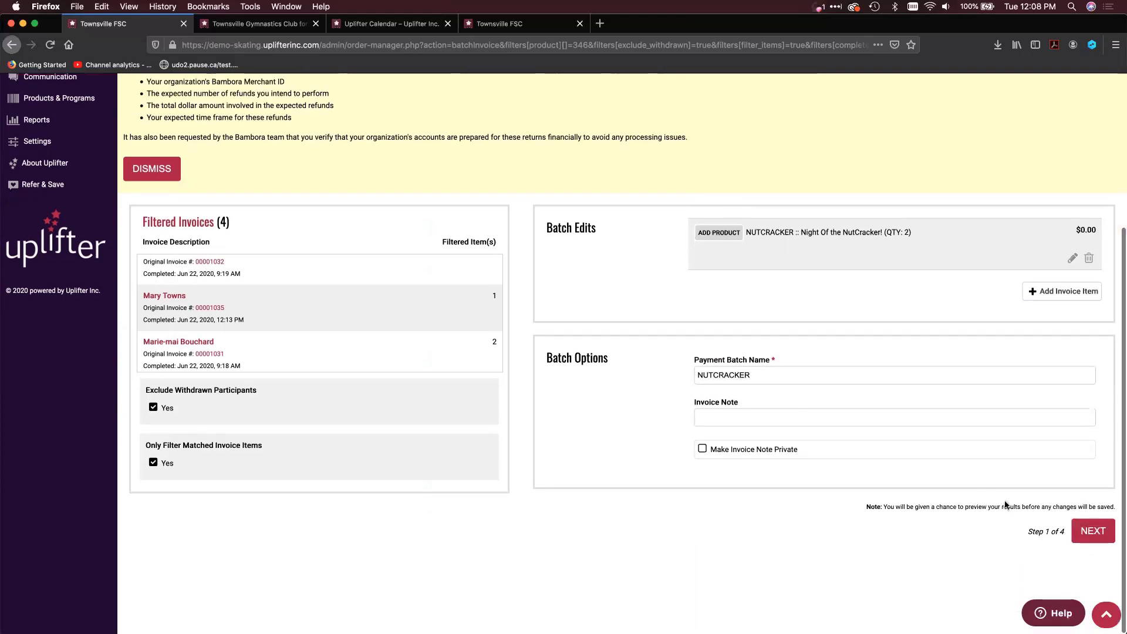
pyautogui.click(1080, 537)
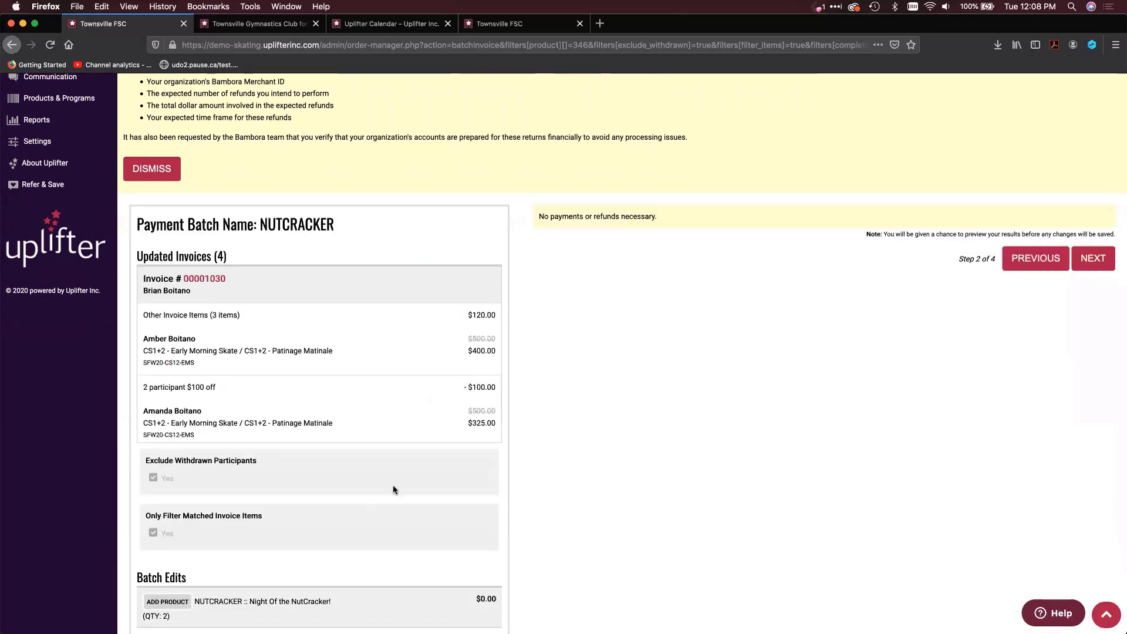
pyautogui.scroll(-4, 354, 380)
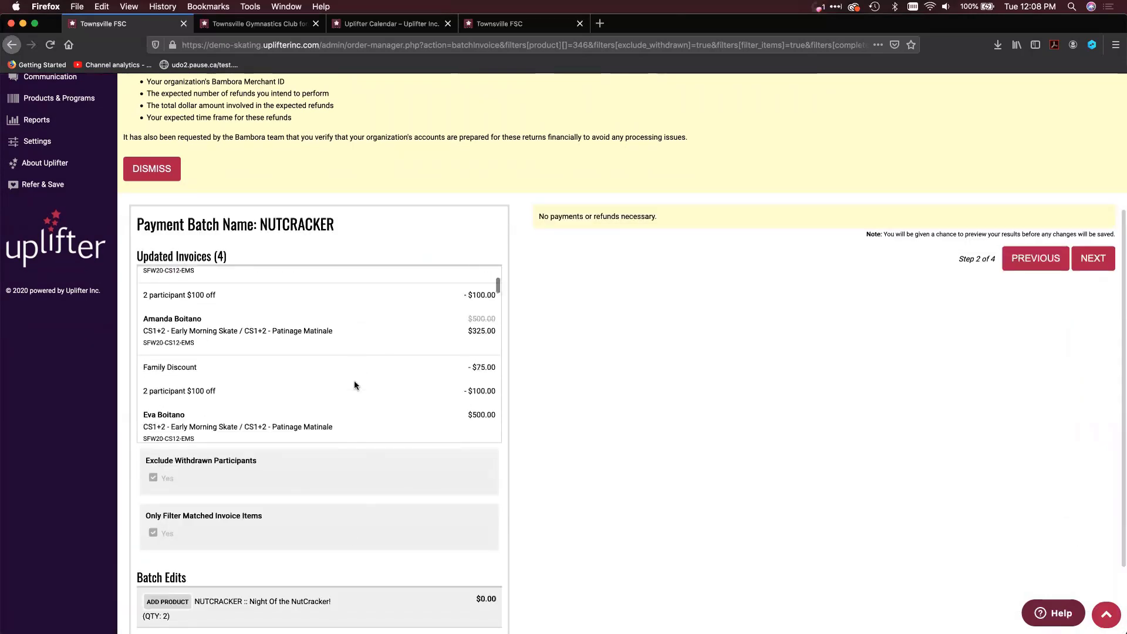
pyautogui.scroll(-2, 353, 380)
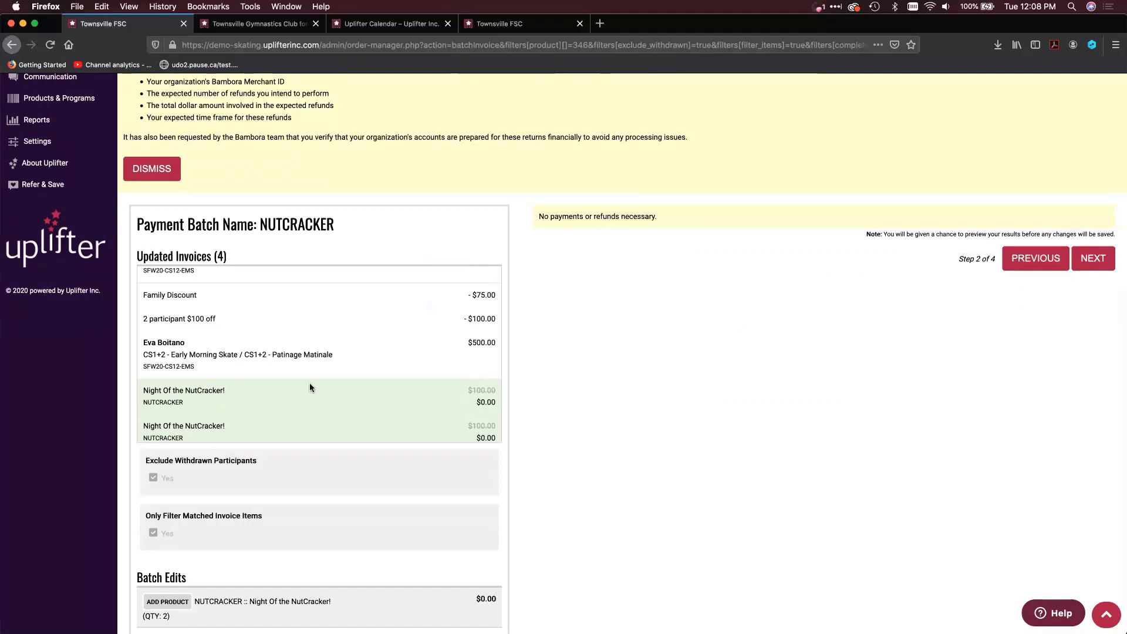
pyautogui.scroll(-5, 310, 387)
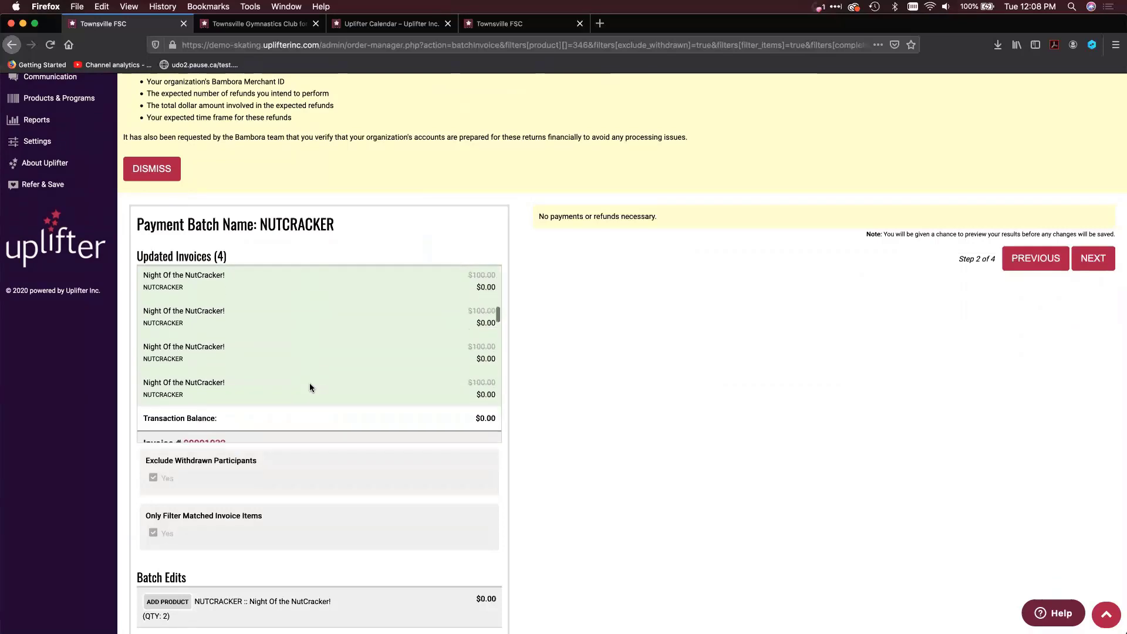
pyautogui.scroll(3, 310, 387)
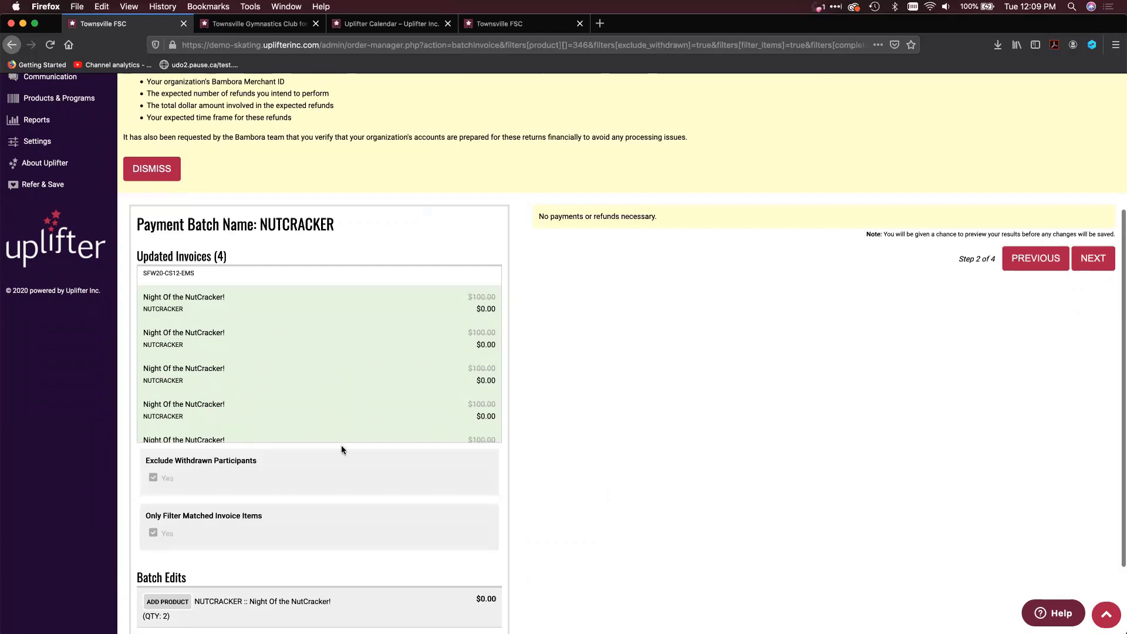
# Review the updated invoices and batch edits of the NUTCRACKER payment batch and dismiss the COVID-19 Update notice
pyautogui.scroll(-3, 340, 445)
pyautogui.scroll(5, 340, 444)
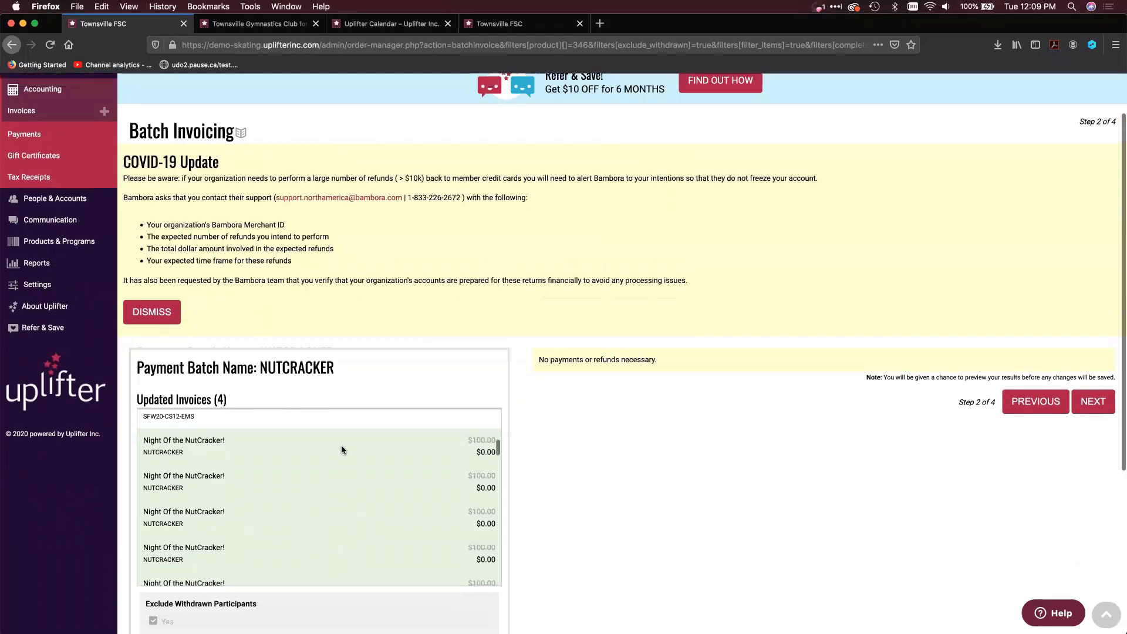
pyautogui.scroll(10, 342, 449)
pyautogui.scroll(2, 130, 353)
pyautogui.click(131, 351)
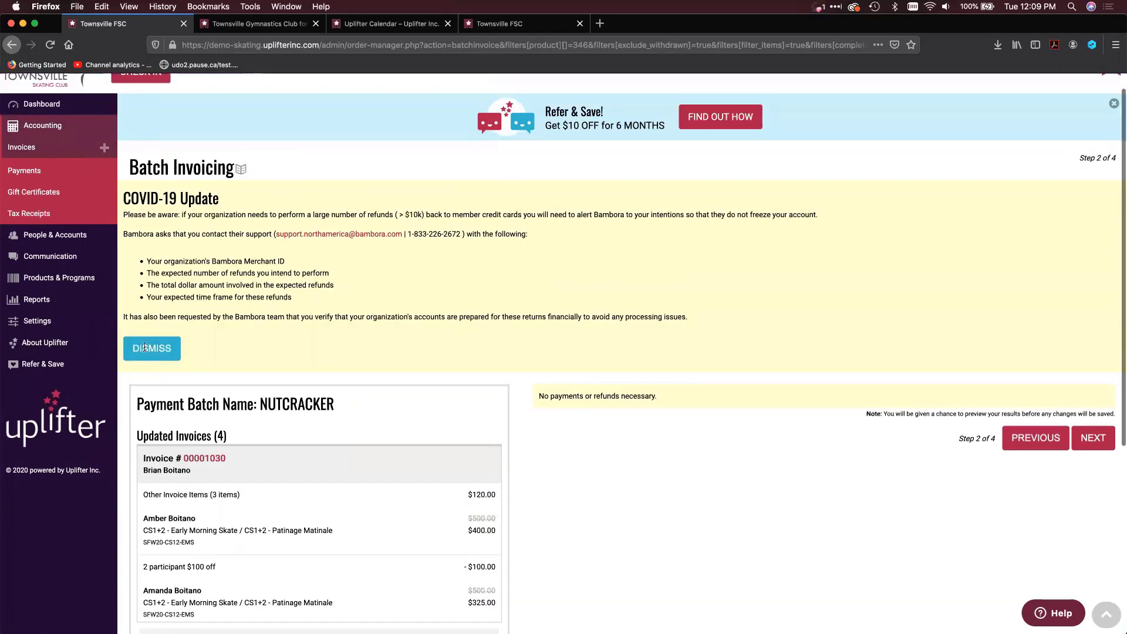
pyautogui.scroll(-1, 332, 295)
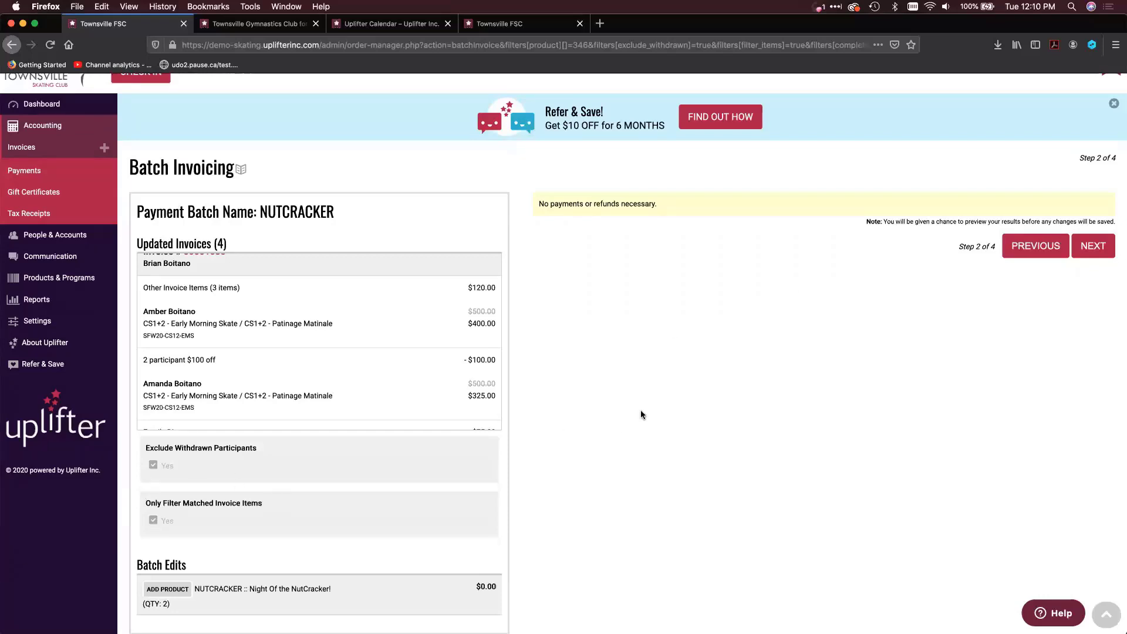
# Open the programs list and filter it by the season 2020-2021 Summer / Fall
pyautogui.scroll(1, 640, 409)
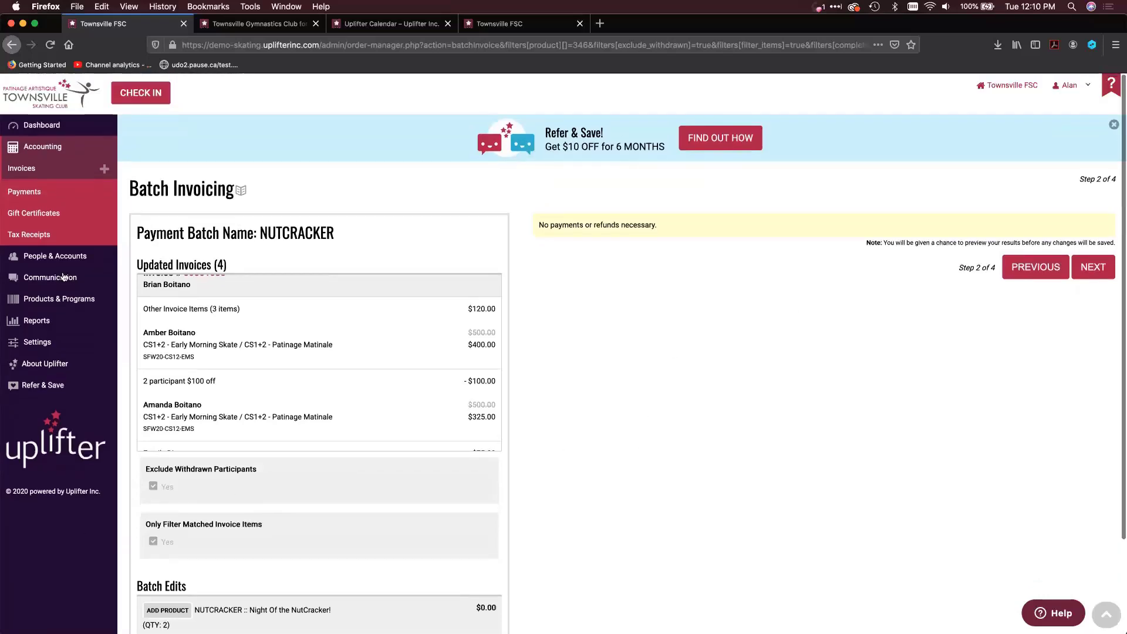
pyautogui.moveTo(20, 257)
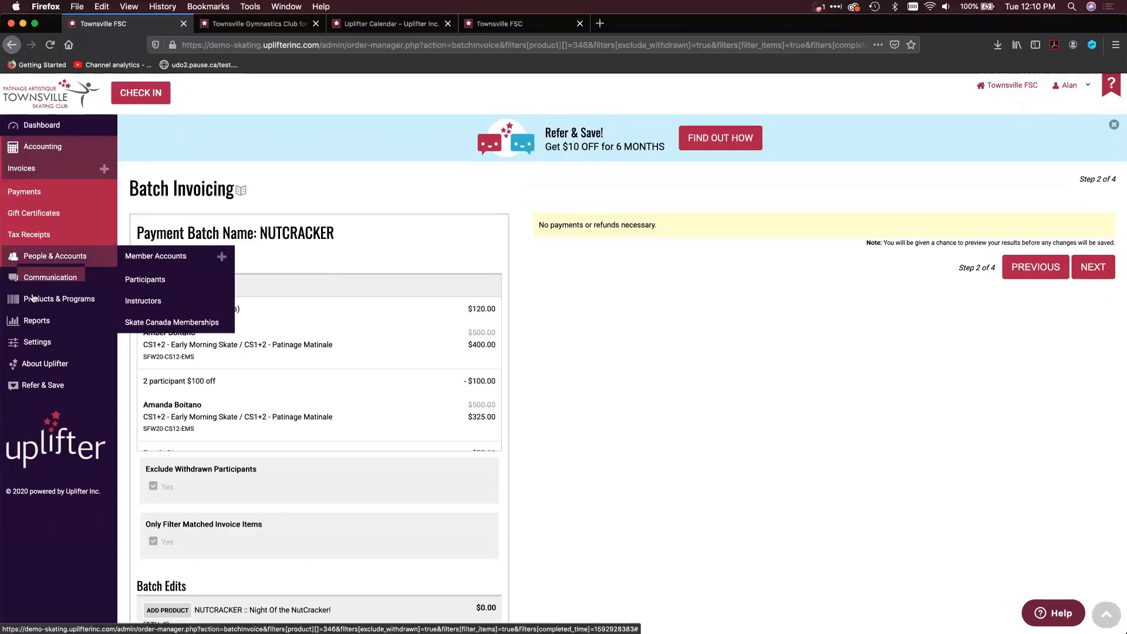
pyautogui.moveTo(35, 300)
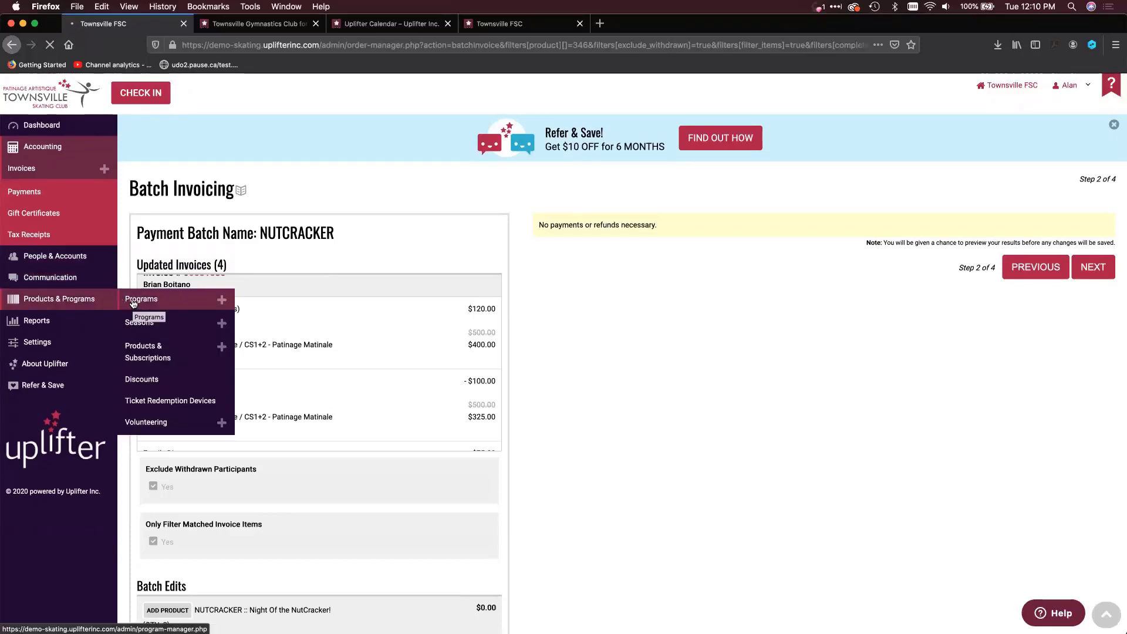
pyautogui.click(133, 301)
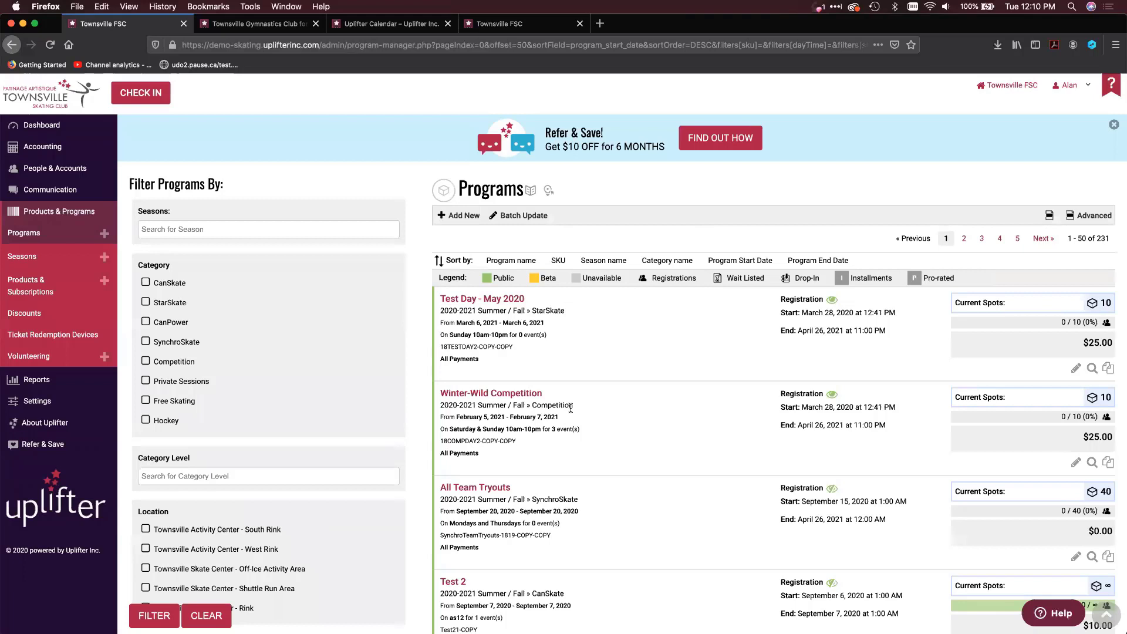
pyautogui.scroll(-1, 571, 407)
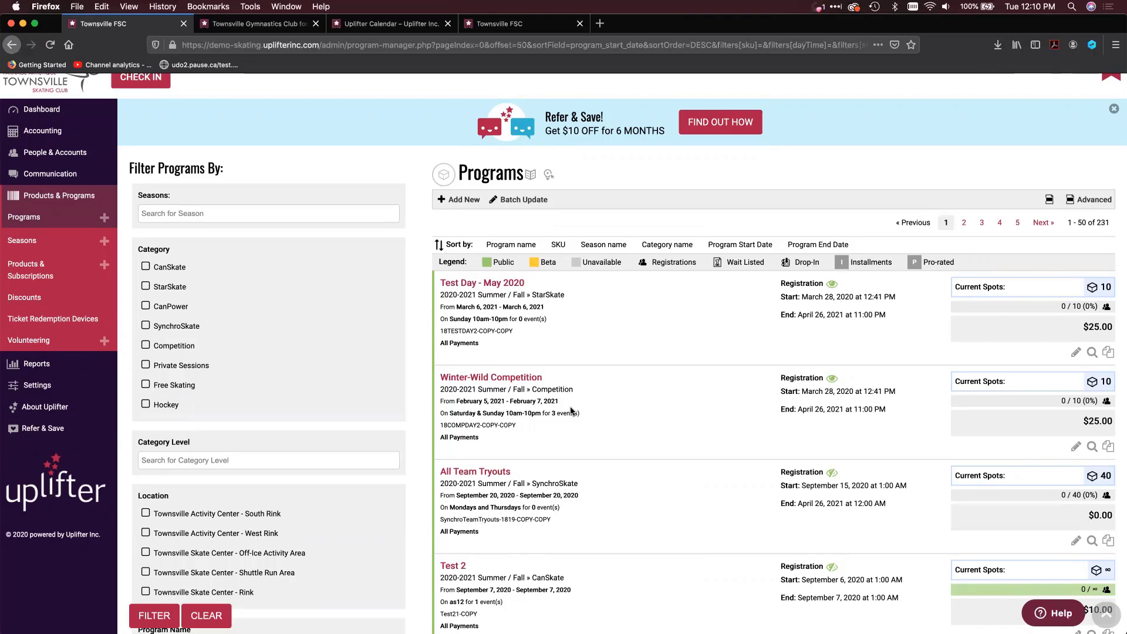
pyautogui.scroll(-3, 570, 409)
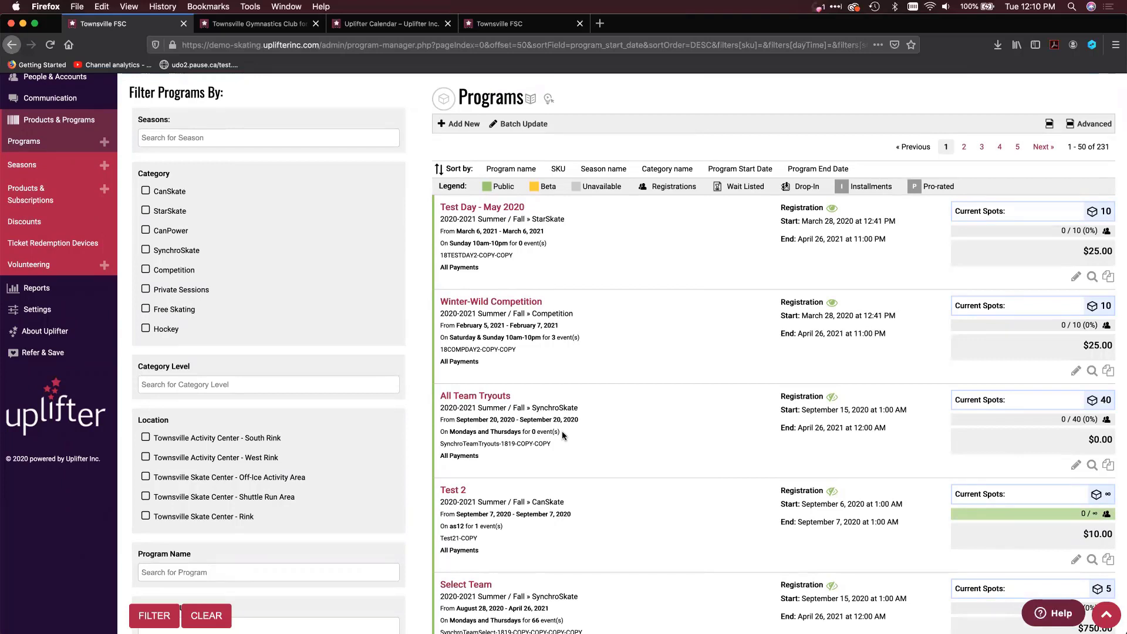
pyautogui.click(247, 139)
pyautogui.write('202F')
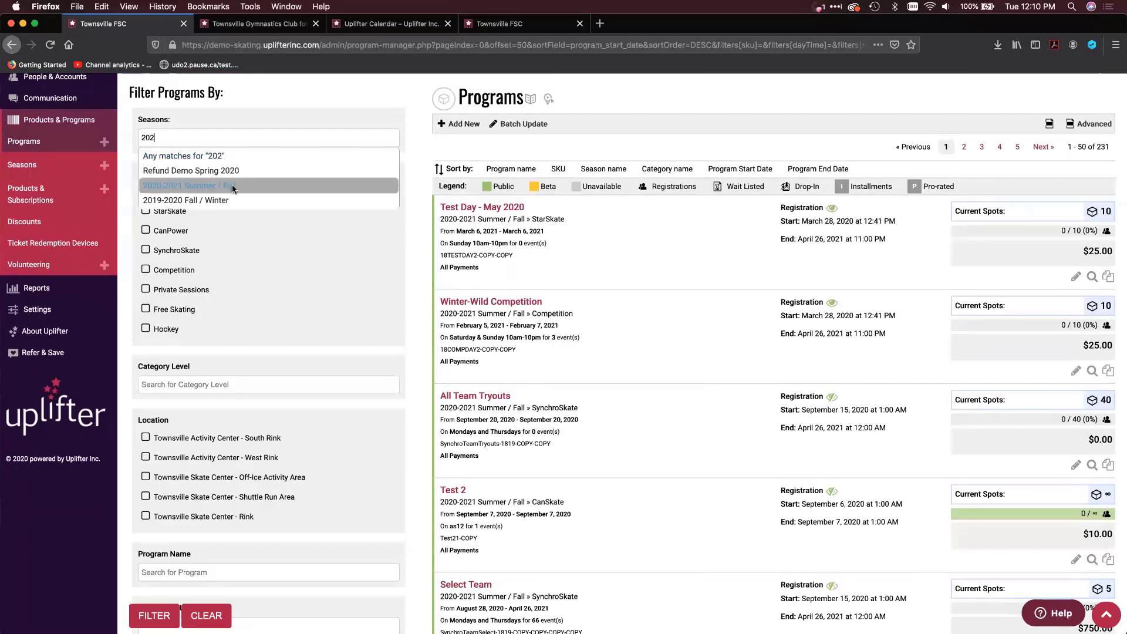
pyautogui.click(235, 185)
pyautogui.click(155, 616)
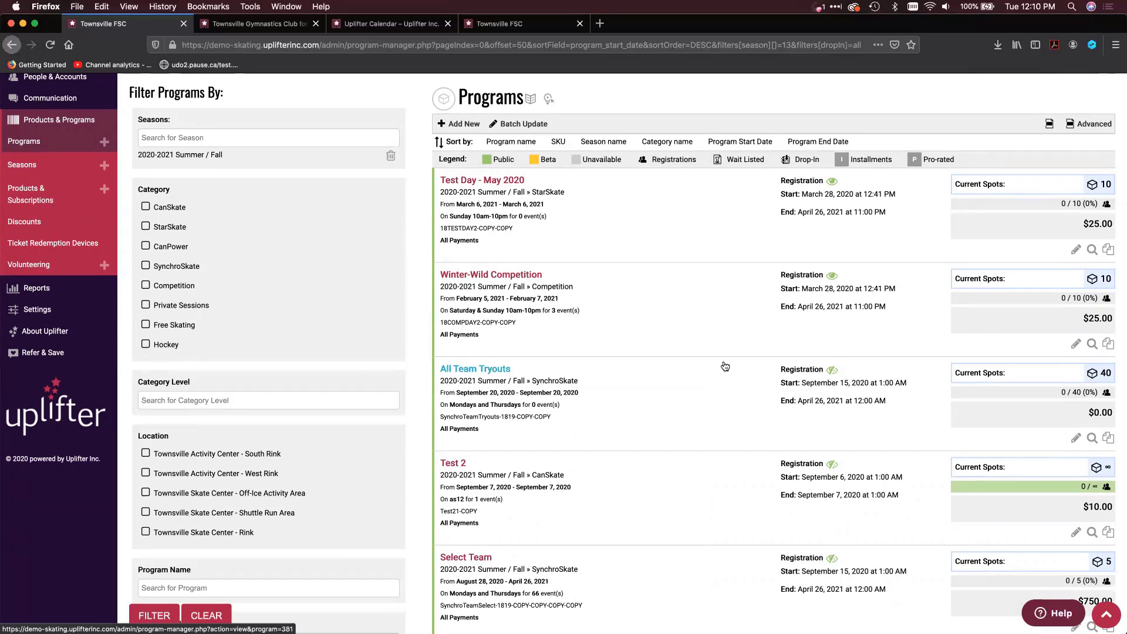
# Open the Friday Webinar program for editing and go to its registration details
pyautogui.scroll(-3, 725, 366)
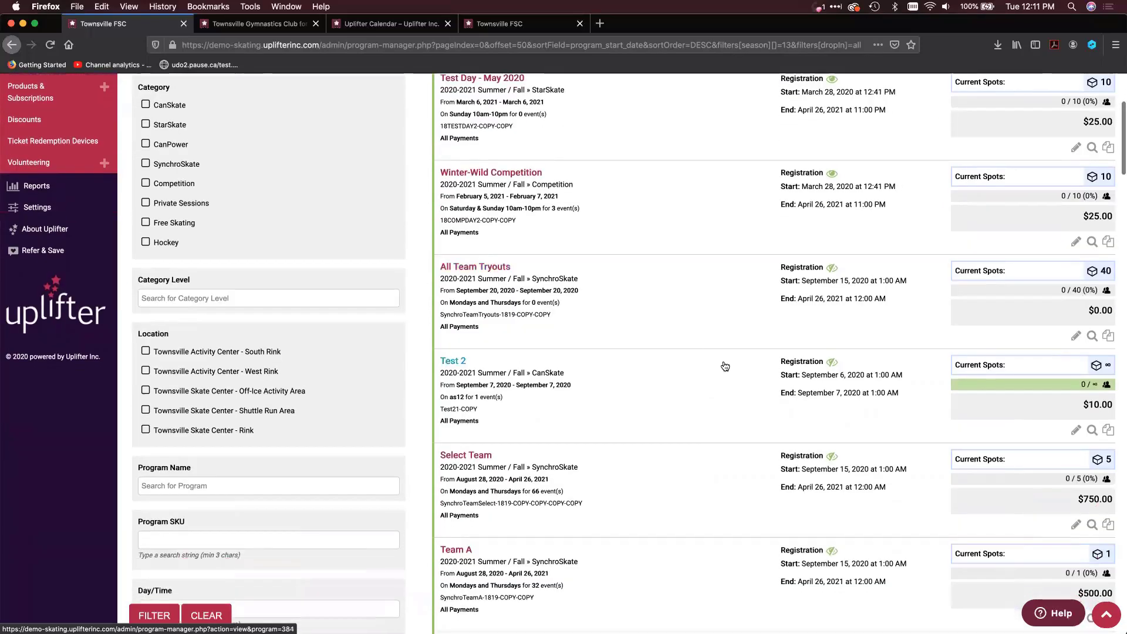
pyautogui.scroll(-7, 725, 366)
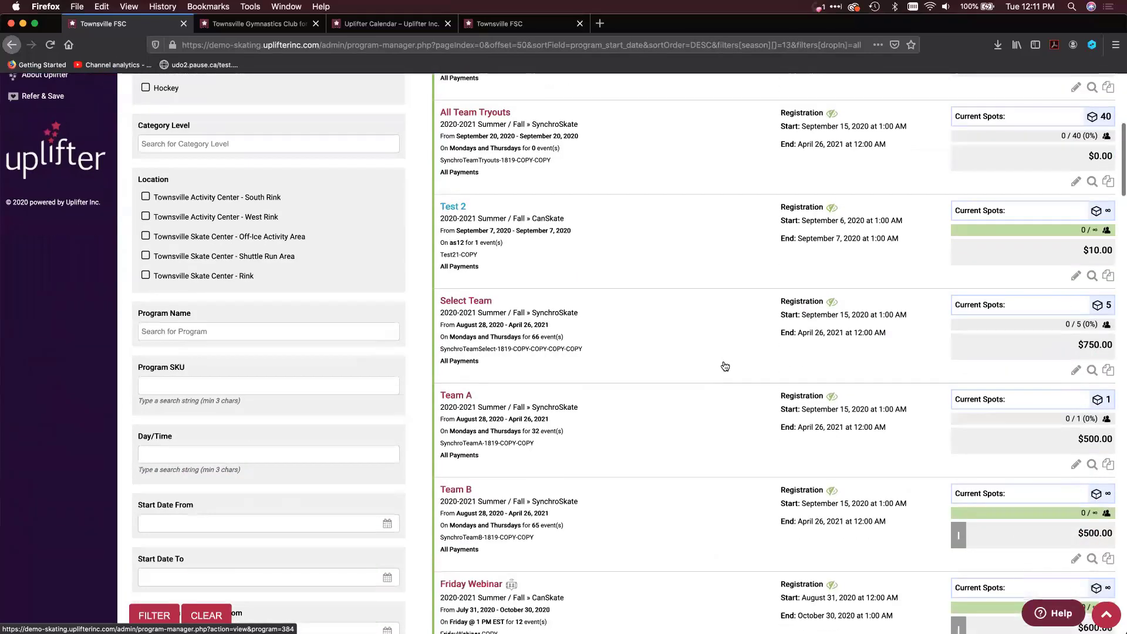
pyautogui.scroll(-3, 725, 367)
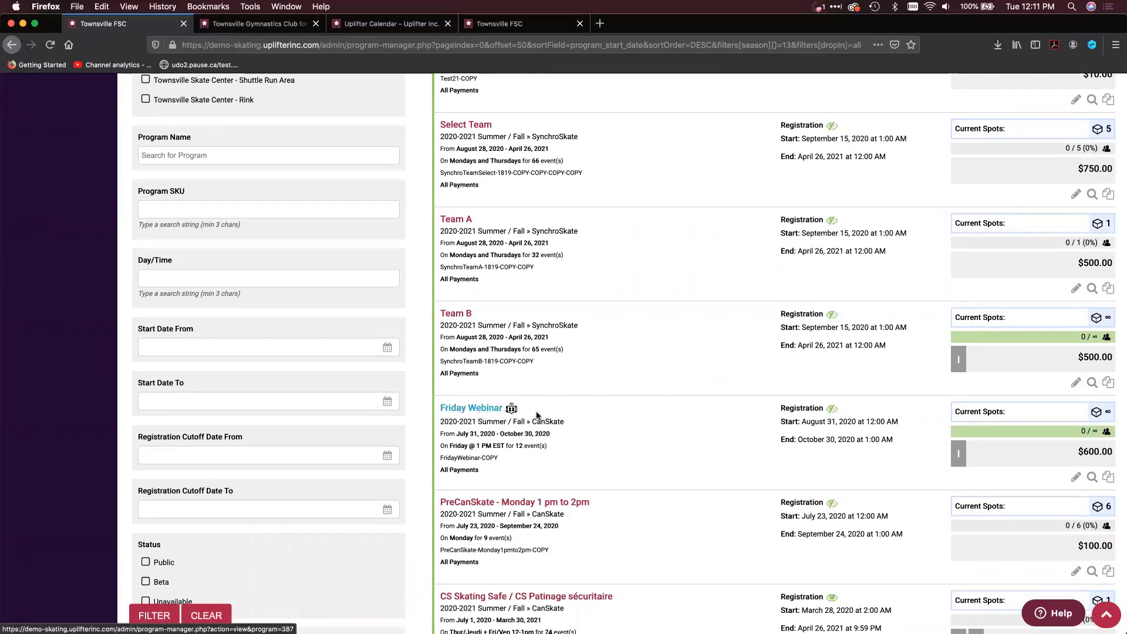
pyautogui.click(1075, 479)
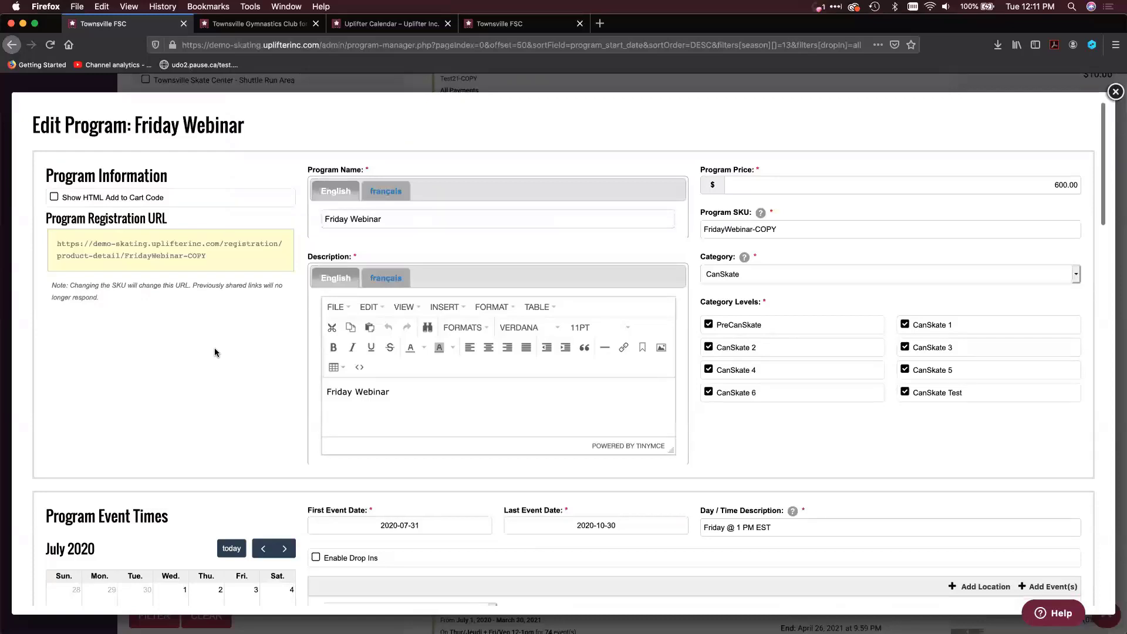
pyautogui.scroll(-5, 214, 352)
pyautogui.scroll(-12, 215, 352)
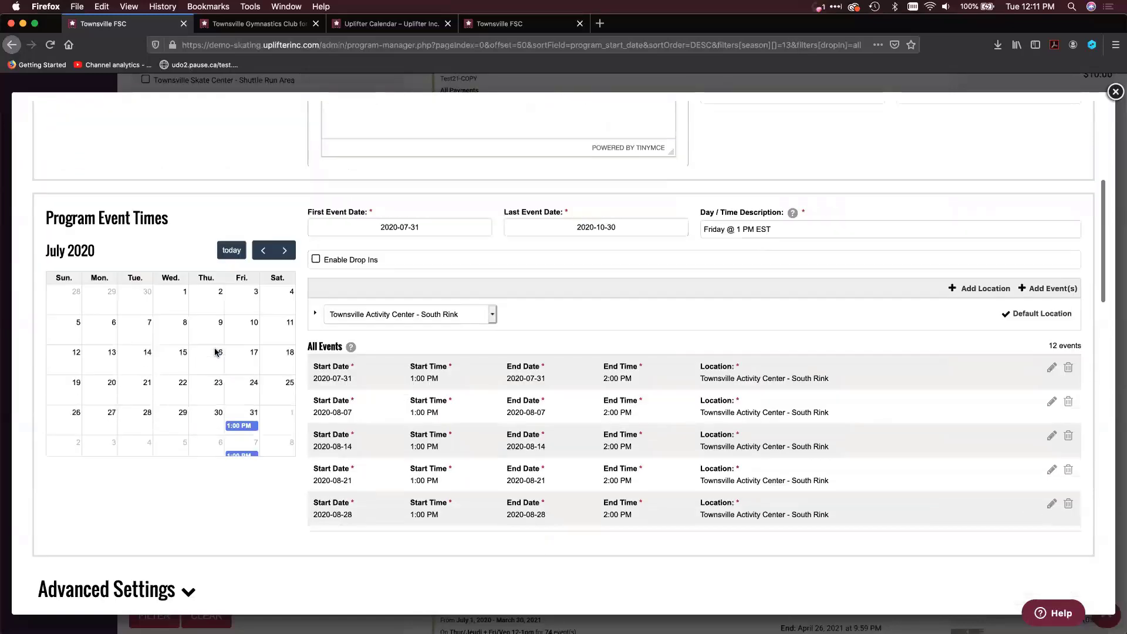
pyautogui.scroll(-6, 241, 443)
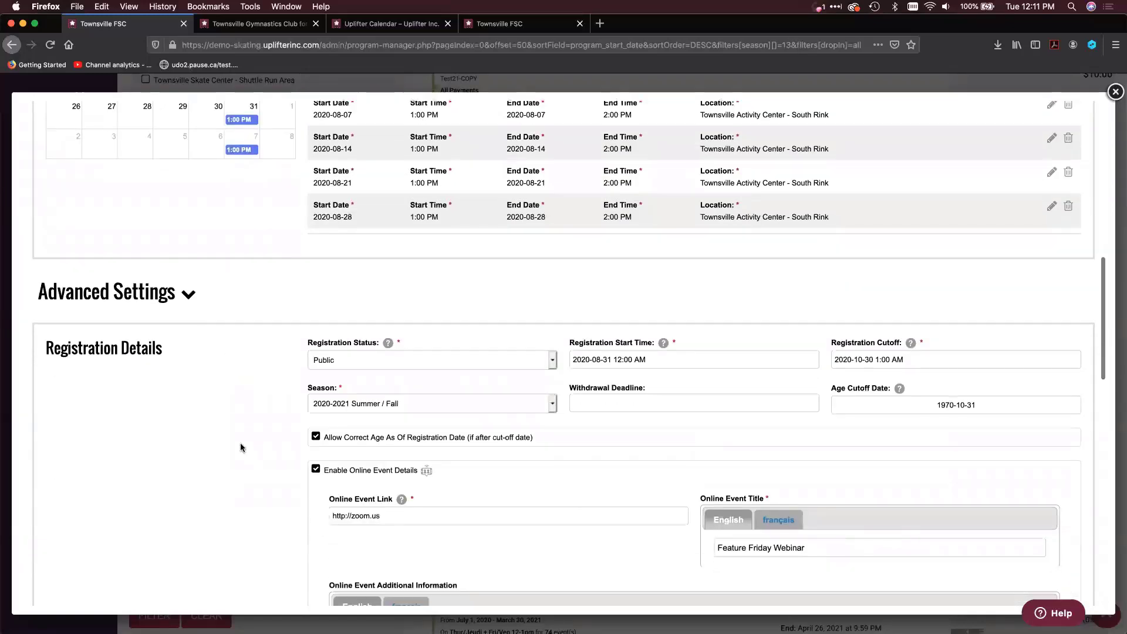
# Turn the program's Enable Online Event Details option off and back on, and review the online event link, title and additional information
pyautogui.click(316, 348)
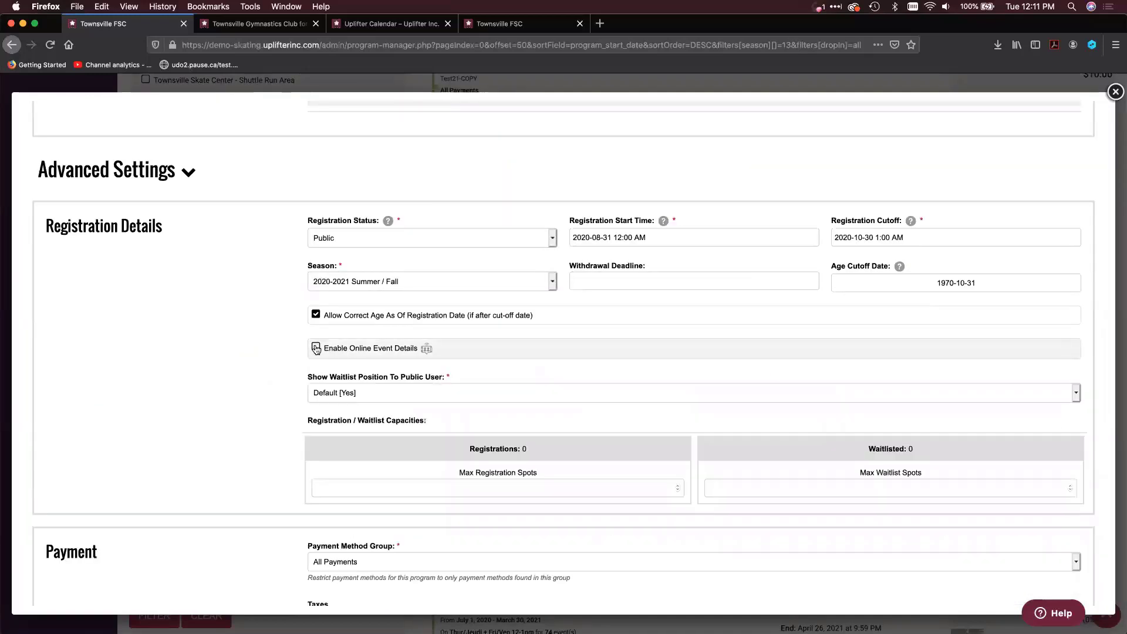
pyautogui.click(316, 349)
pyautogui.scroll(-3, 277, 377)
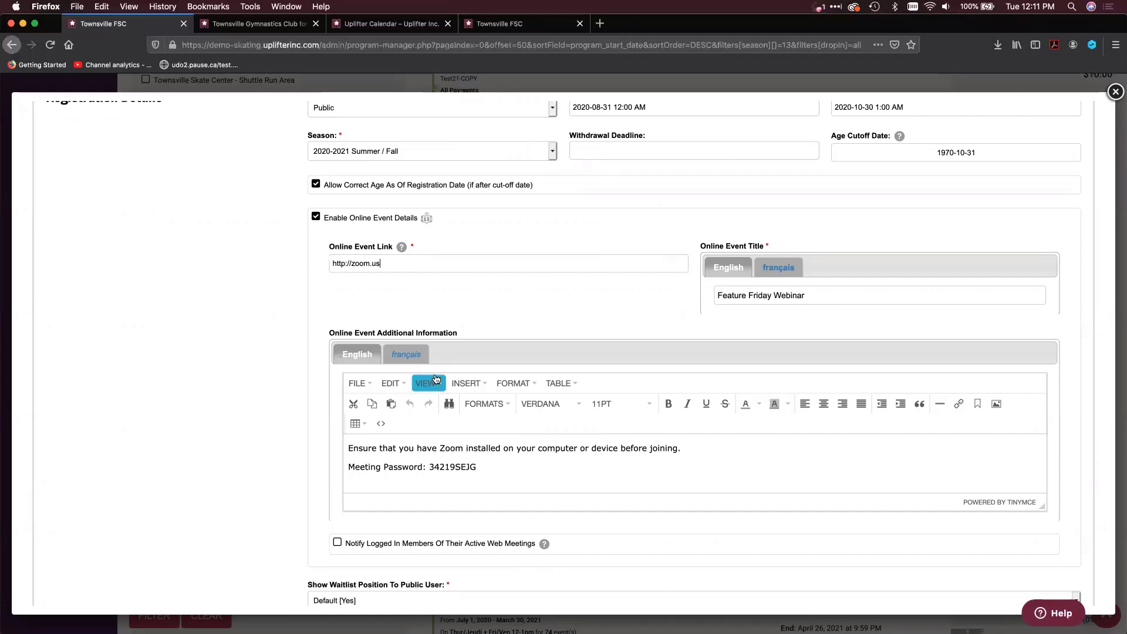
pyautogui.scroll(-2, 463, 393)
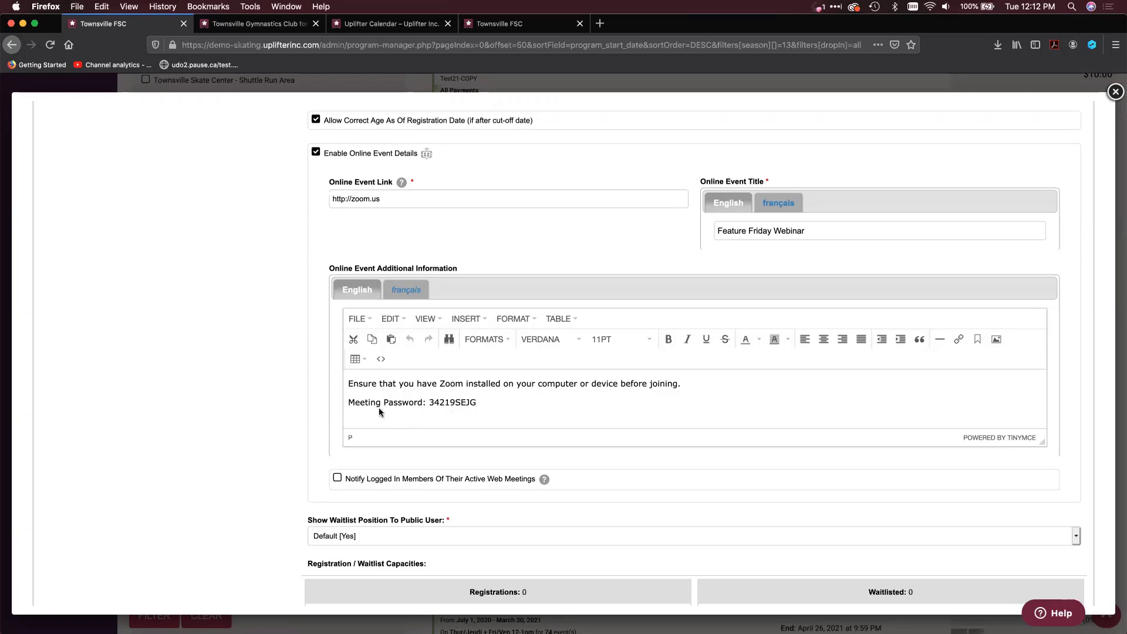
pyautogui.scroll(-1, 287, 420)
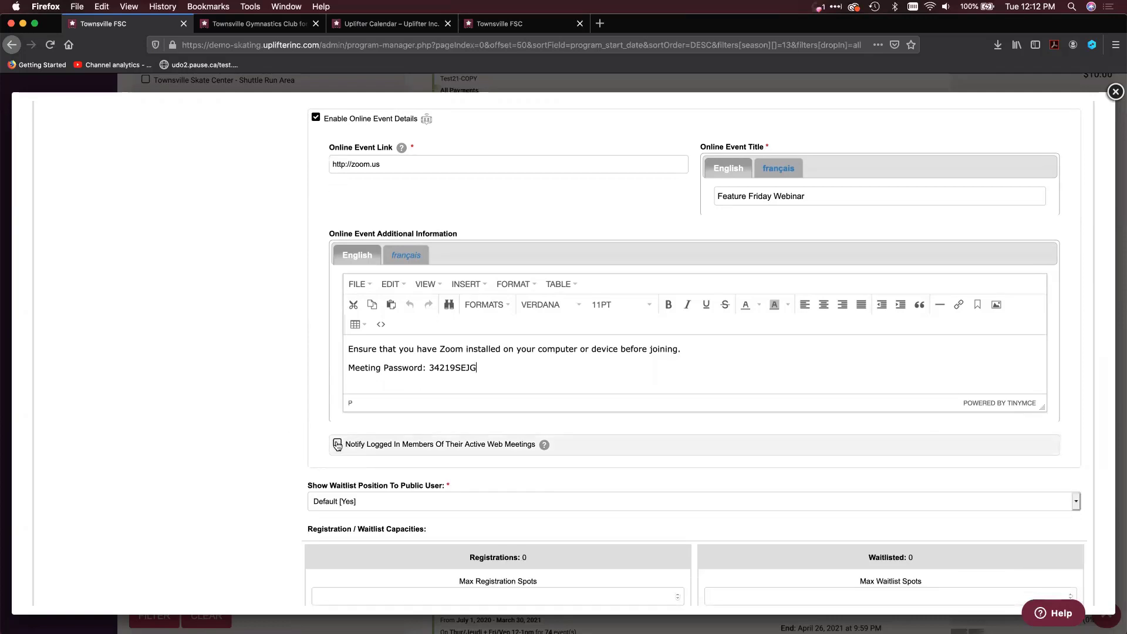
# Try the option Notify Logged In Members Of Their Active Web Meetings and close the program without saving
pyautogui.click(338, 445)
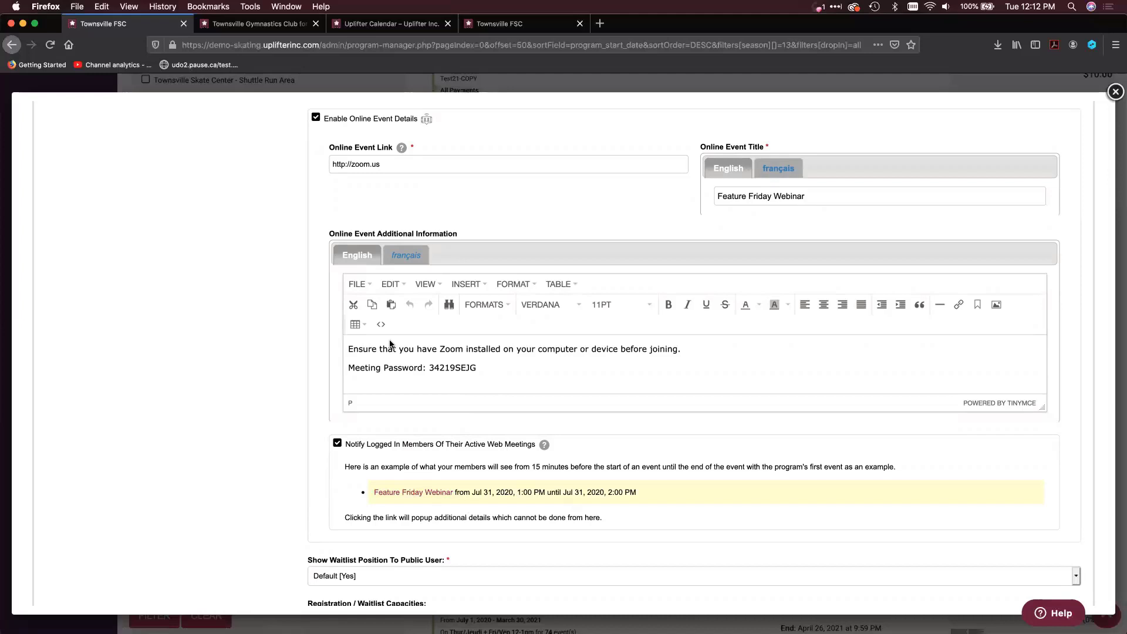
pyautogui.moveTo(409, 349); pyautogui.dragTo(572, 361)
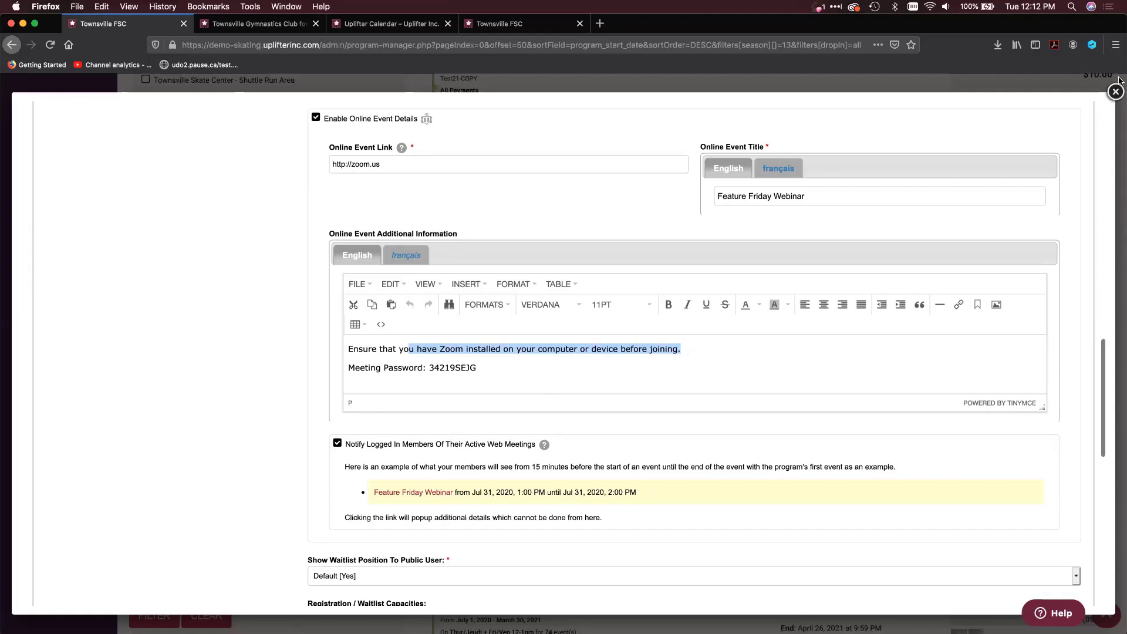
pyautogui.click(1095, 94)
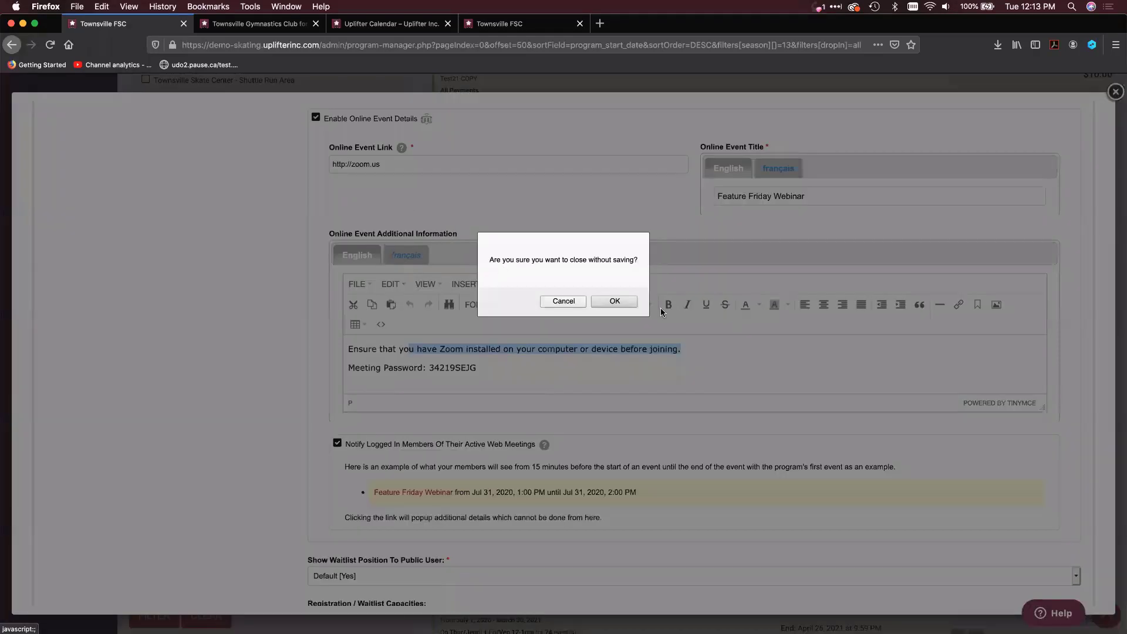
pyautogui.click(617, 301)
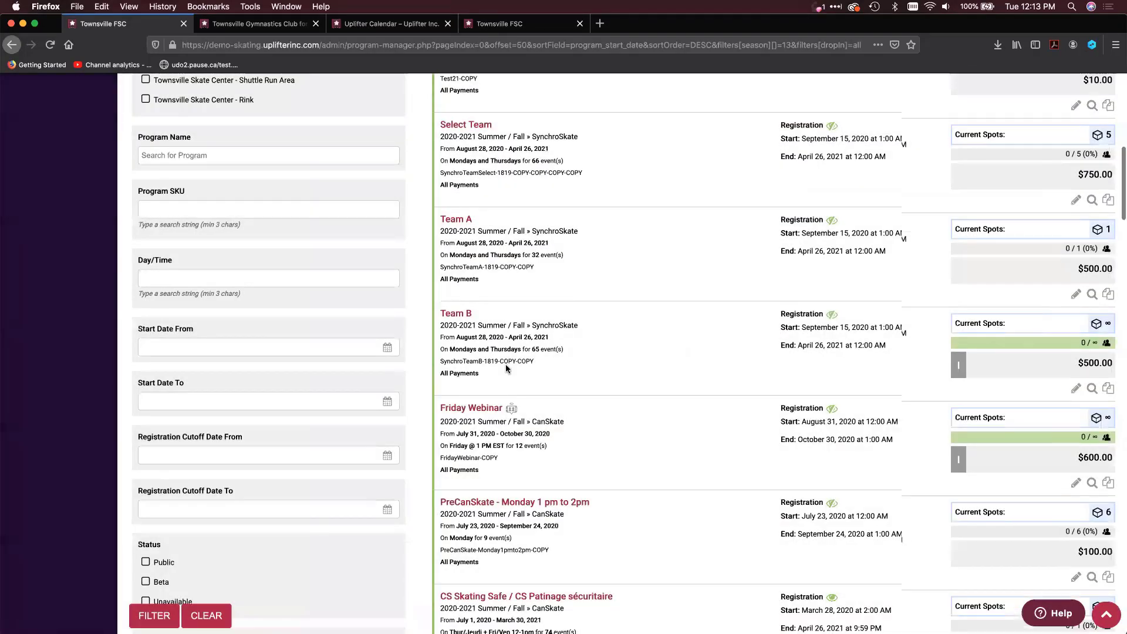
# Open the participants list and look through its available filters
pyautogui.scroll(5, 506, 369)
pyautogui.scroll(3, 506, 368)
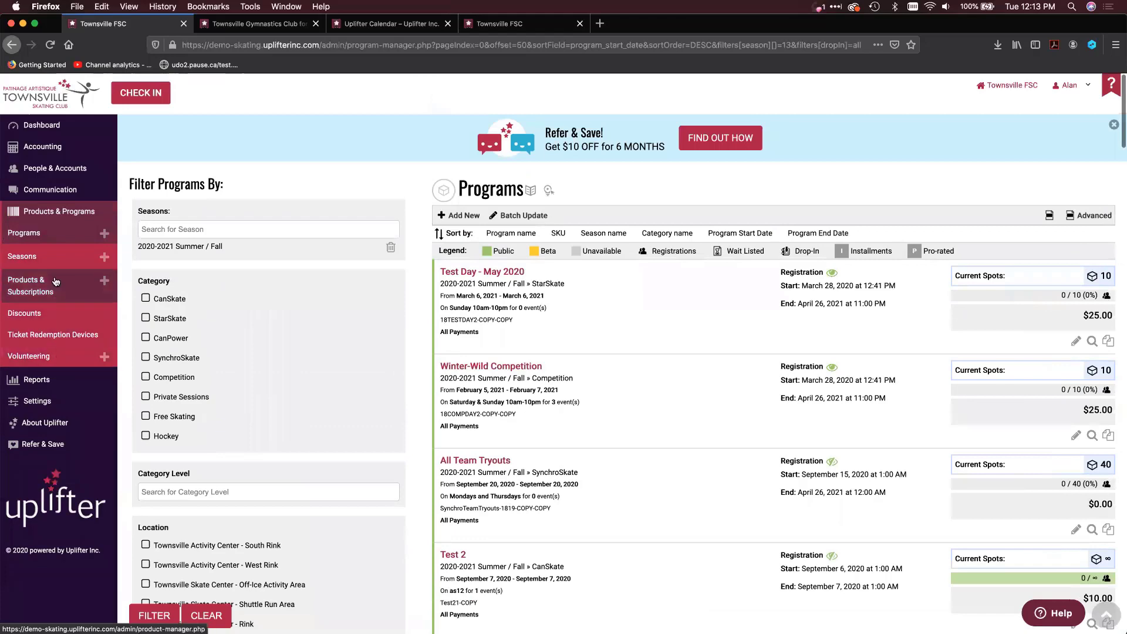
pyautogui.moveTo(93, 163)
pyautogui.click(132, 191)
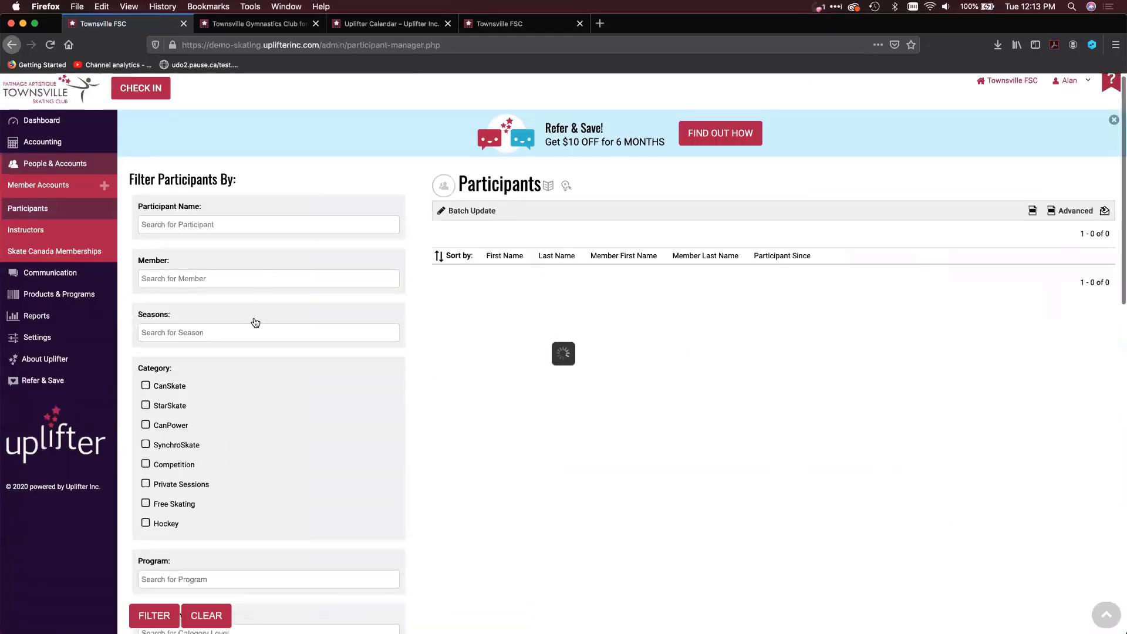
pyautogui.scroll(-5, 255, 320)
pyautogui.scroll(-9, 255, 322)
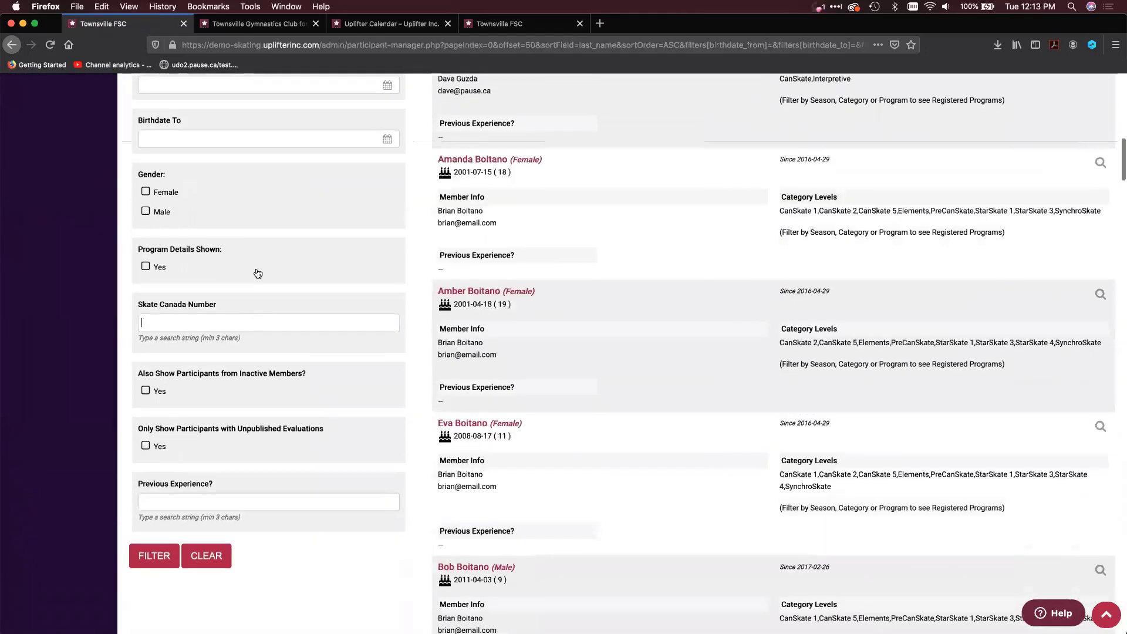
pyautogui.rightClick(254, 317)
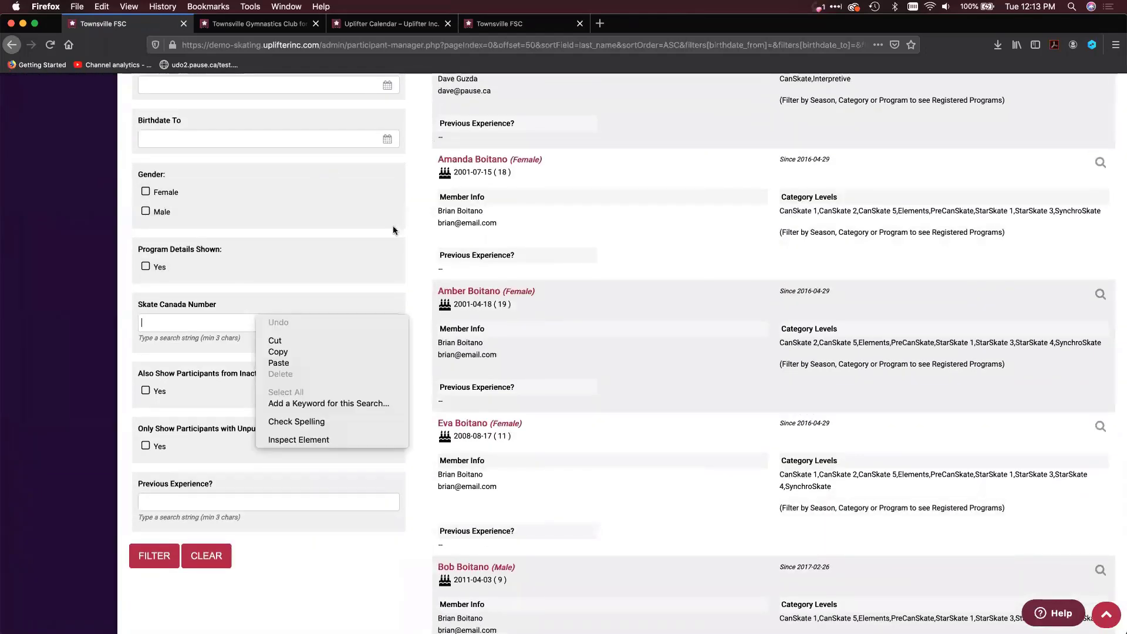
pyautogui.click(423, 231)
# Filter the participants by the programs MonTue-Off-Ice-Zoom (2020-2021 Summer / Fall) and ThursdayWebinar (2019-2020 Fall / Winter)
pyautogui.scroll(7, 422, 231)
pyautogui.click(309, 233)
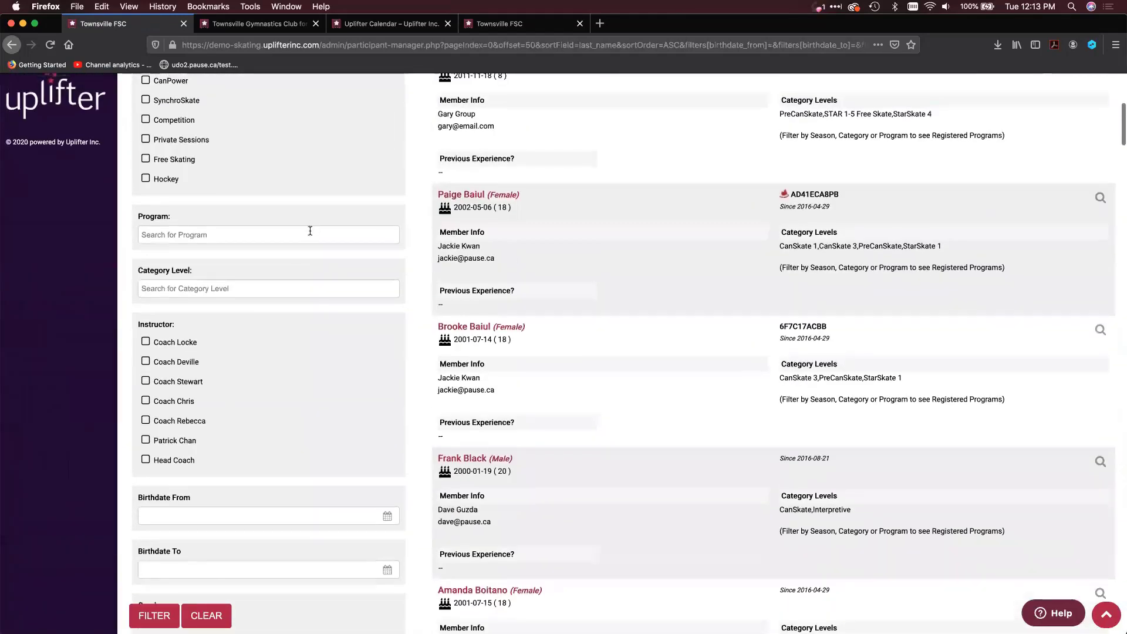
pyautogui.write('MON')
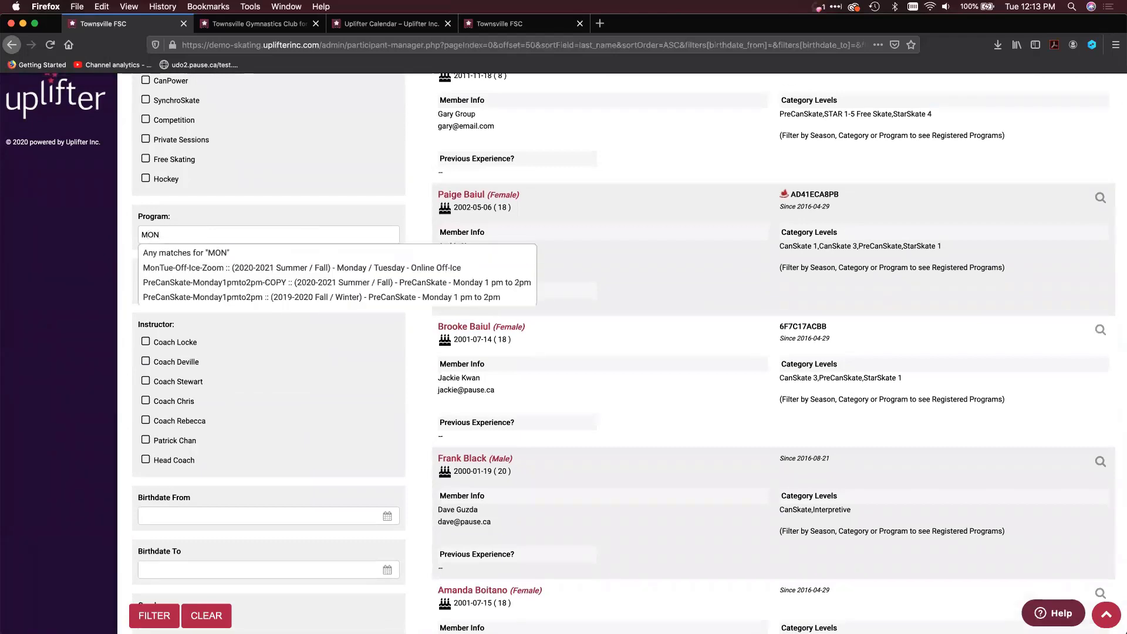
pyautogui.click(305, 265)
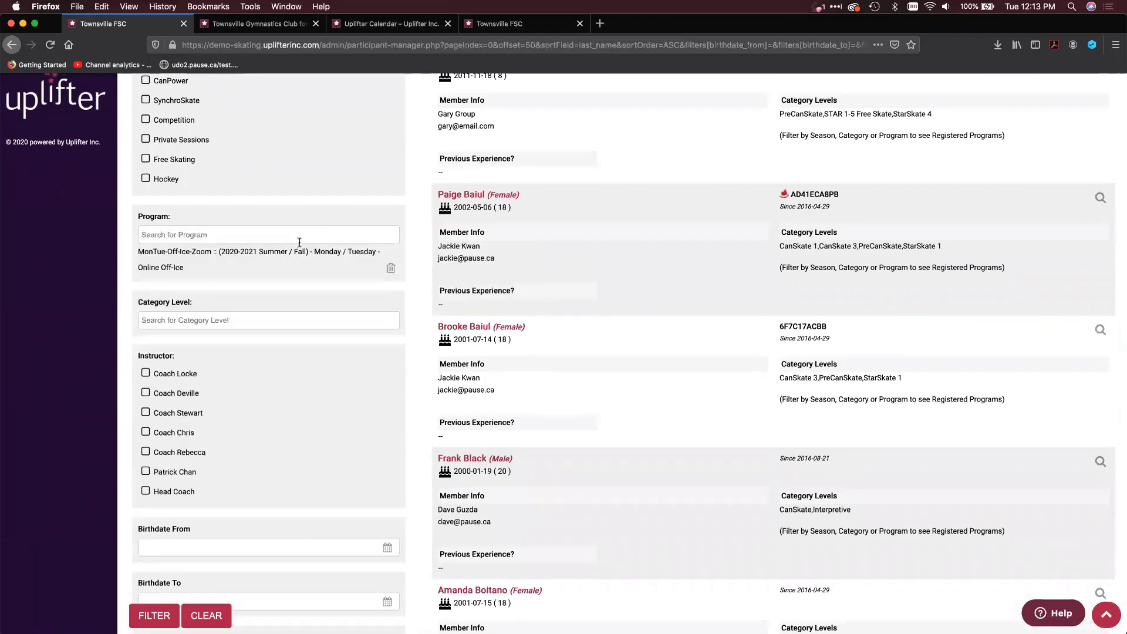
pyautogui.write('TH')
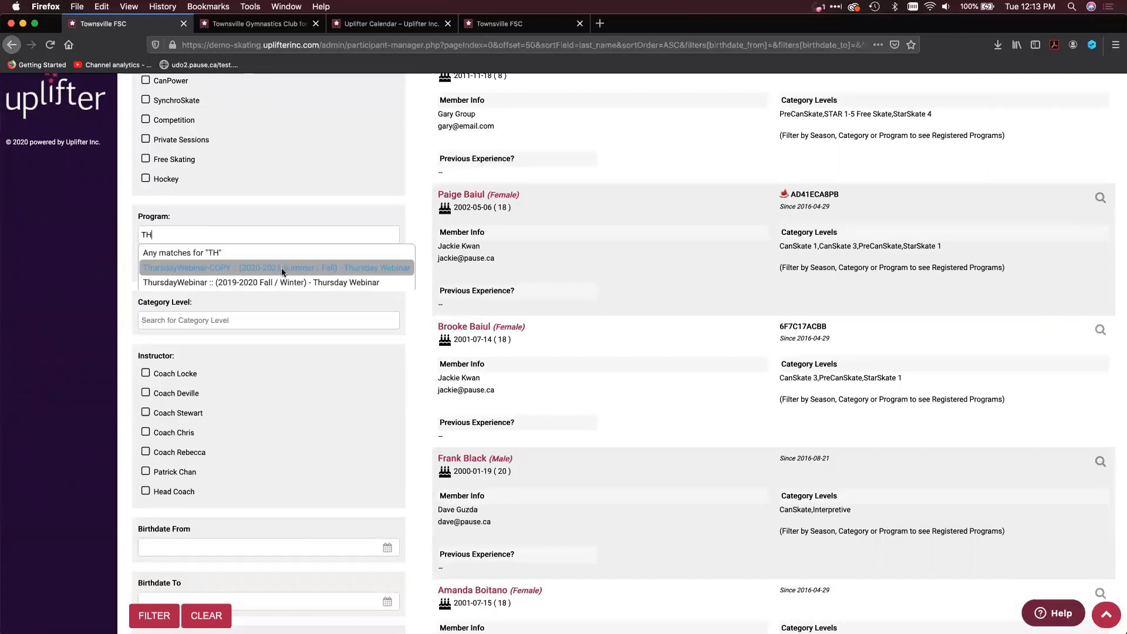
pyautogui.click(276, 279)
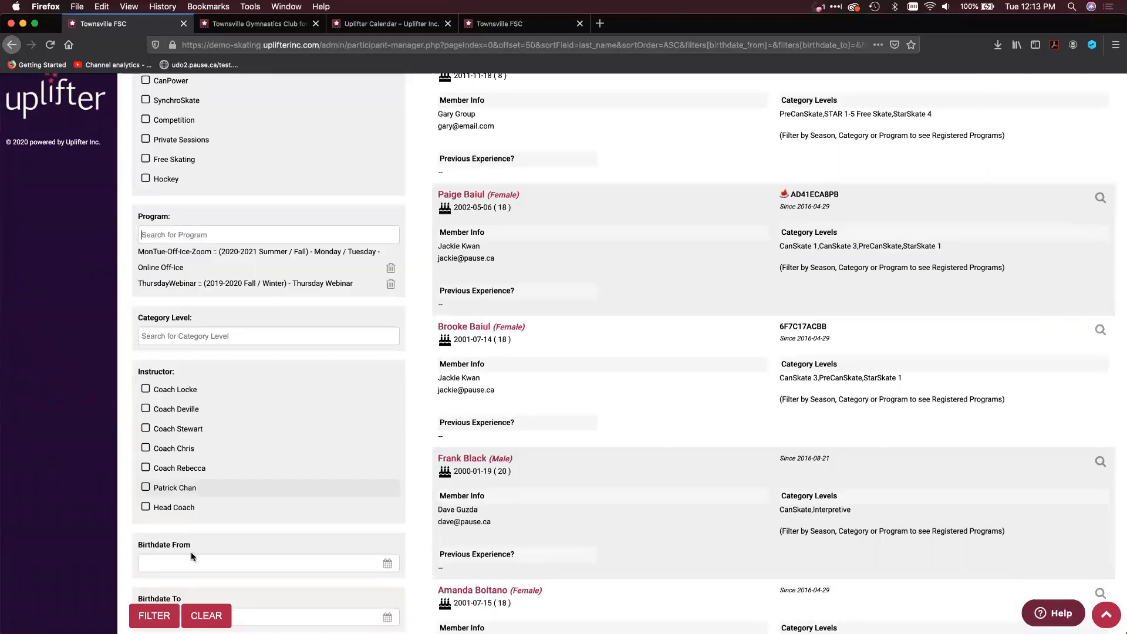
pyautogui.click(159, 616)
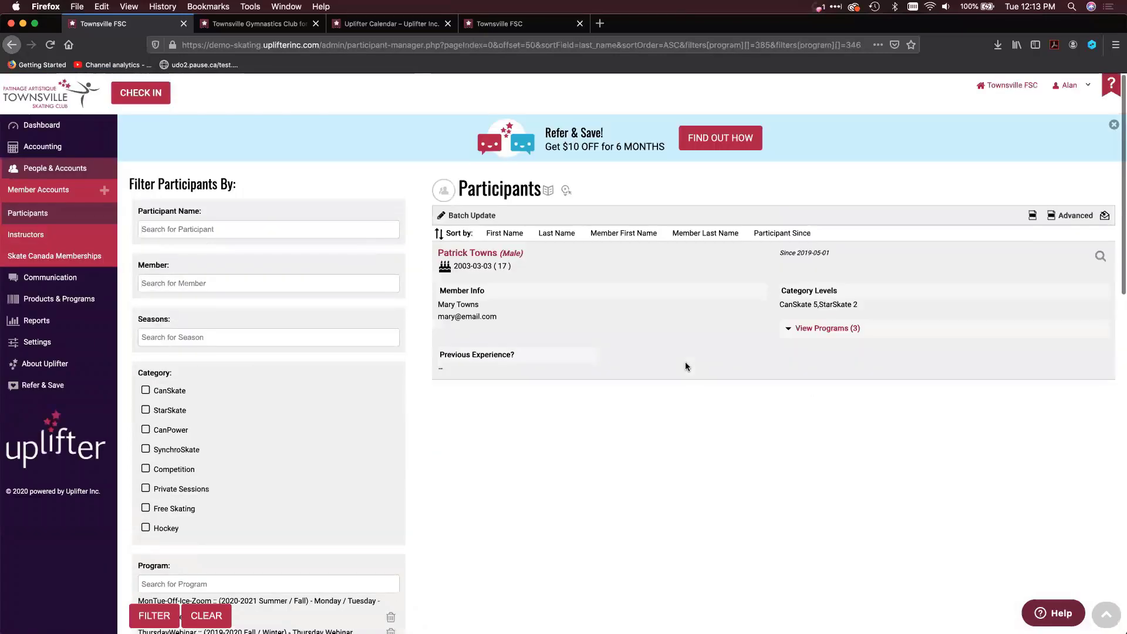
# Open the filtered participant's profile in a new browser tab and display the participant's calendar
pyautogui.rightClick(468, 252)
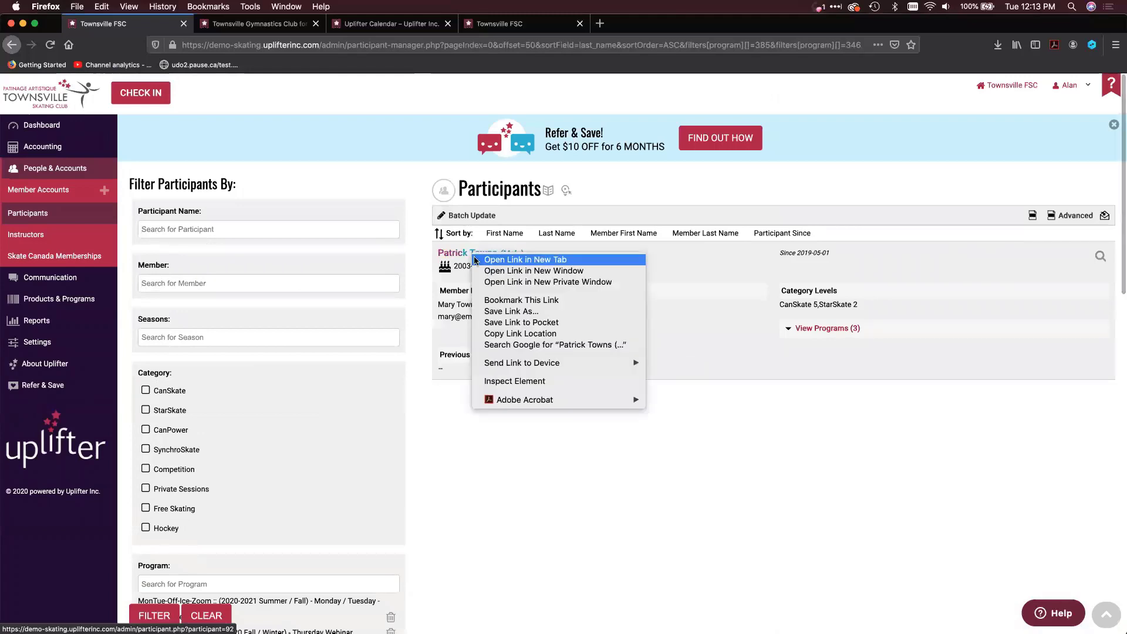
pyautogui.click(505, 259)
pyautogui.click(249, 23)
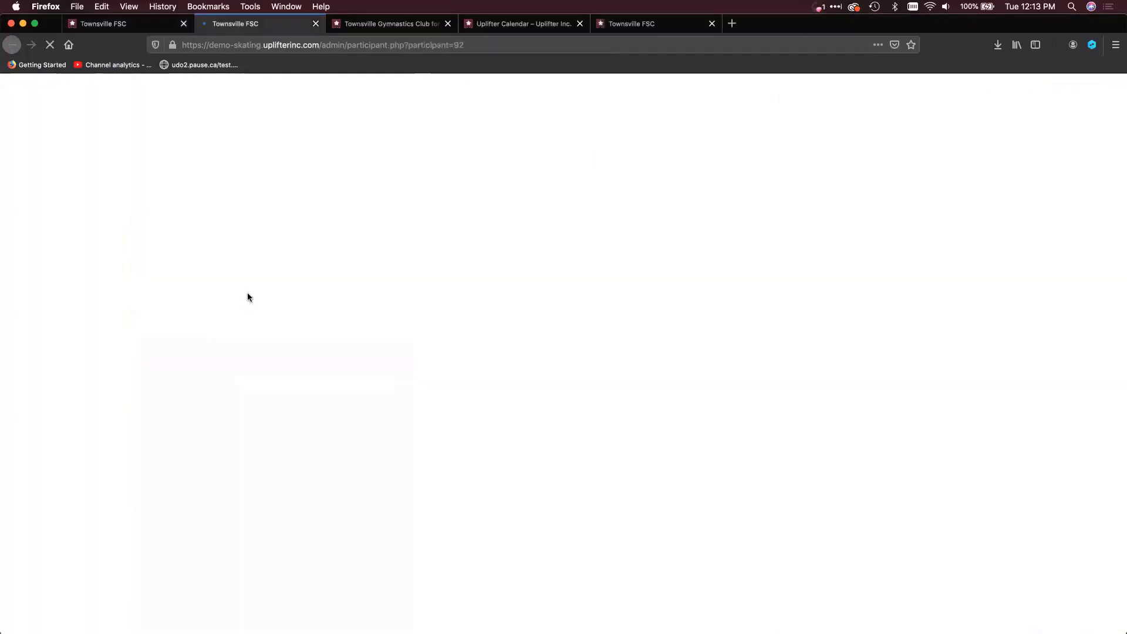
pyautogui.scroll(-2, 297, 455)
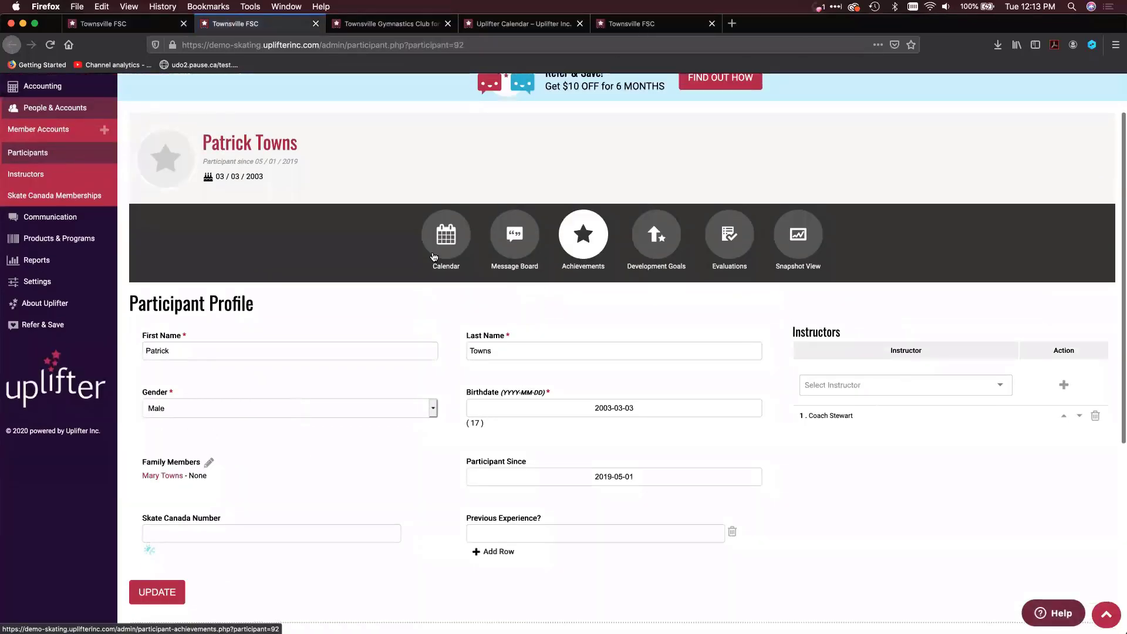
pyautogui.click(459, 246)
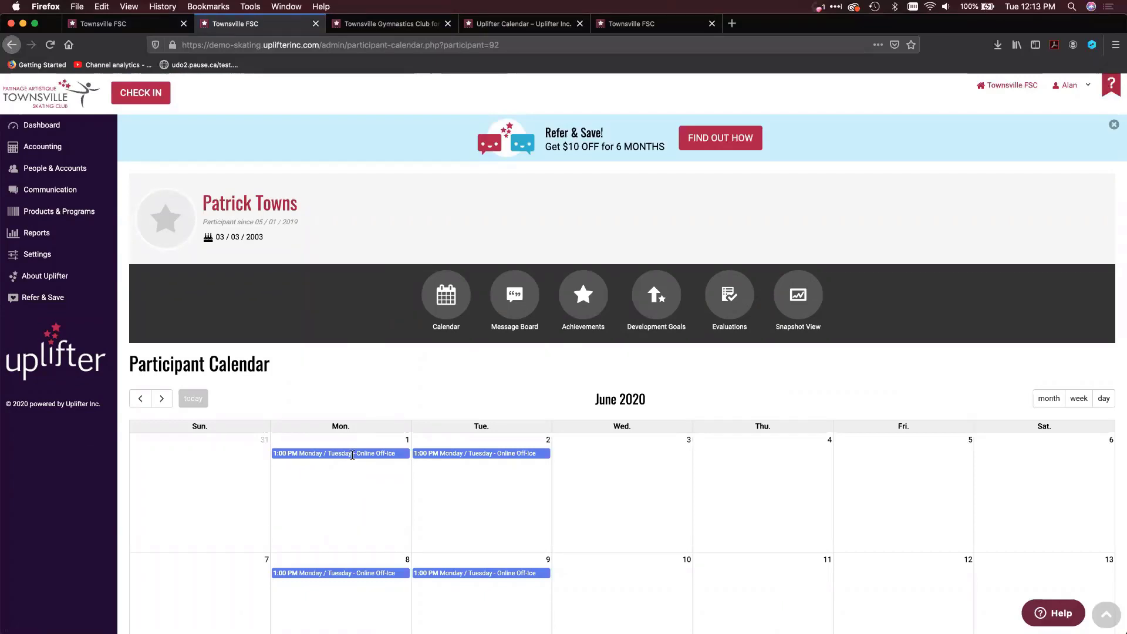
# View the online event details of the June 2 Monday / Tuesday - Online Off-Ice event and close them
pyautogui.click(487, 456)
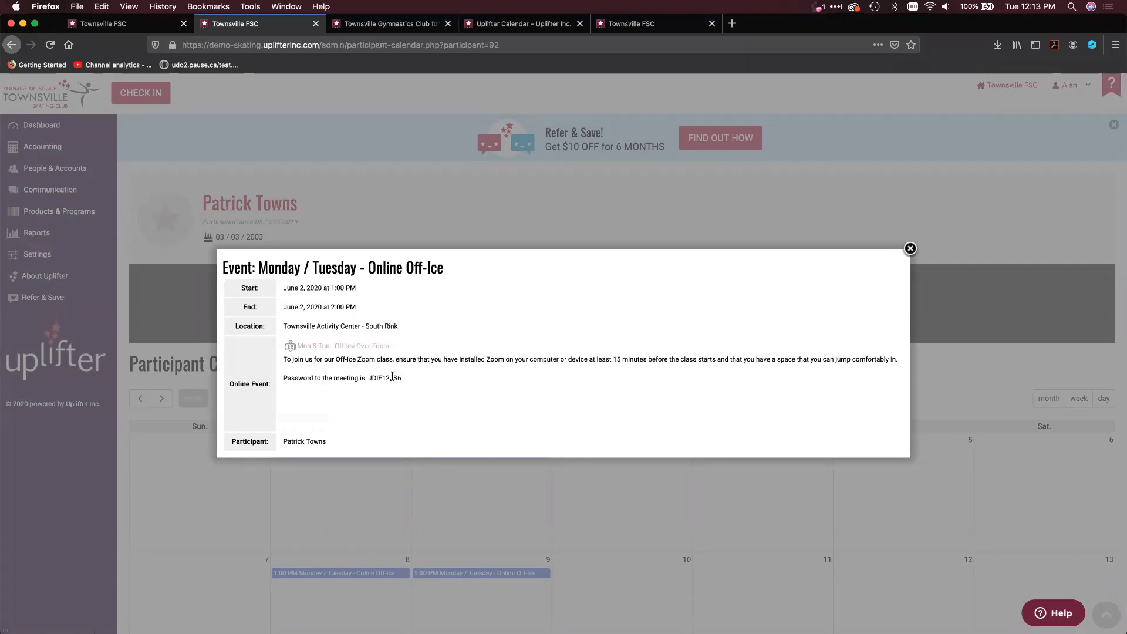
pyautogui.doubleClick(387, 376)
pyautogui.click(910, 250)
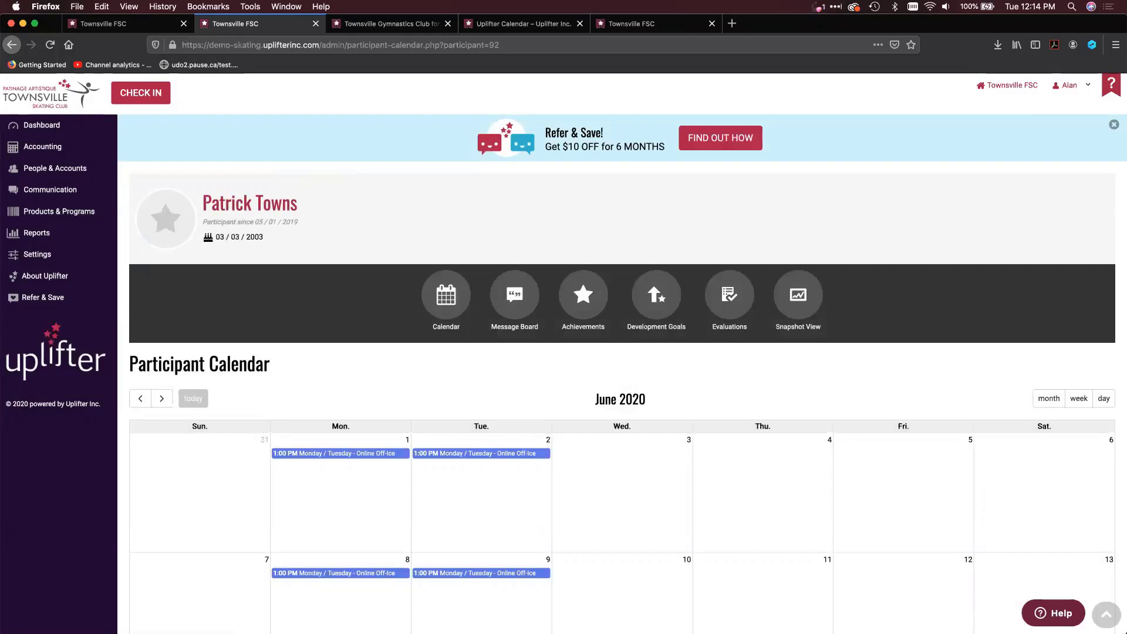
# Return to the participants browser tab, open the programs list and filter it by the season 2020-2021 Summer / Fall
pyautogui.click(124, 23)
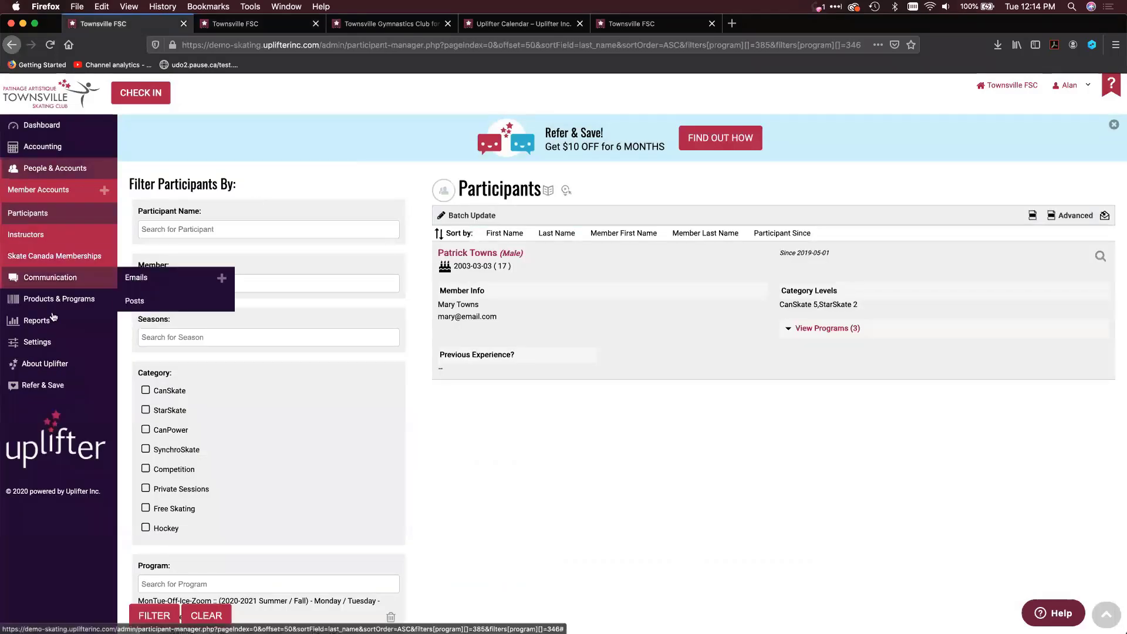
pyautogui.moveTo(105, 299)
pyautogui.click(161, 303)
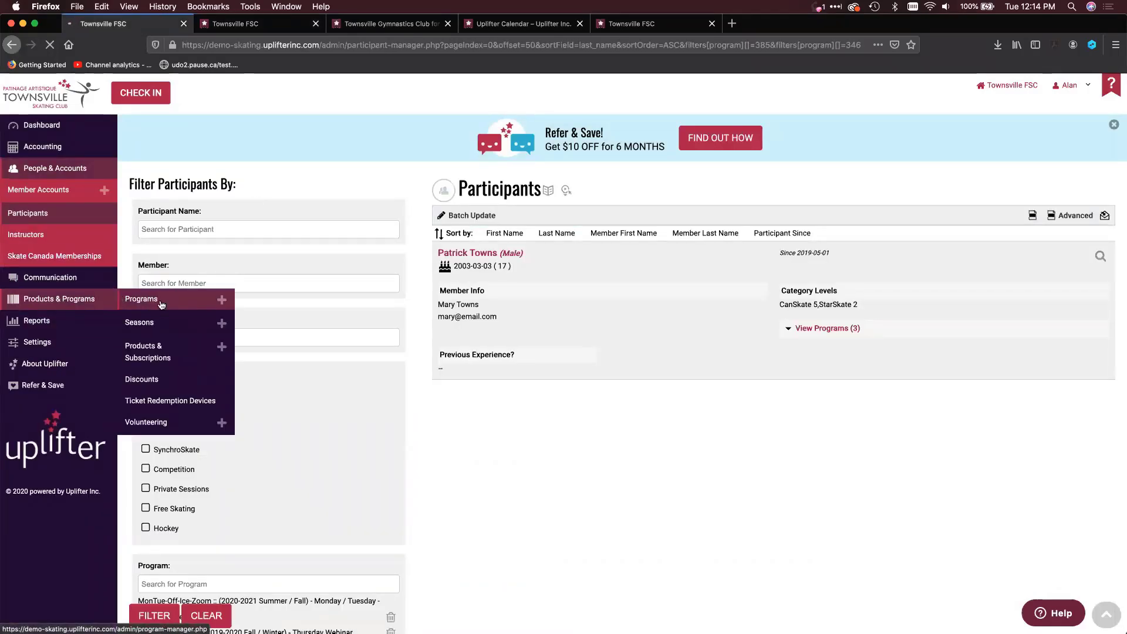
pyautogui.click(212, 227)
pyautogui.write('2')
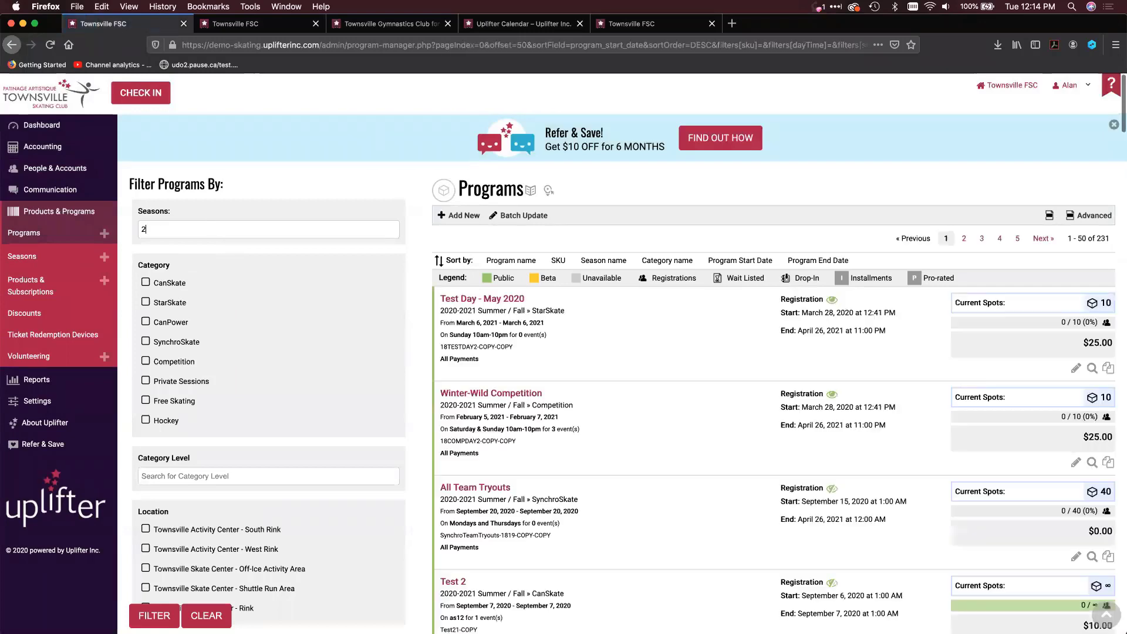
pyautogui.write('02')
pyautogui.click(213, 278)
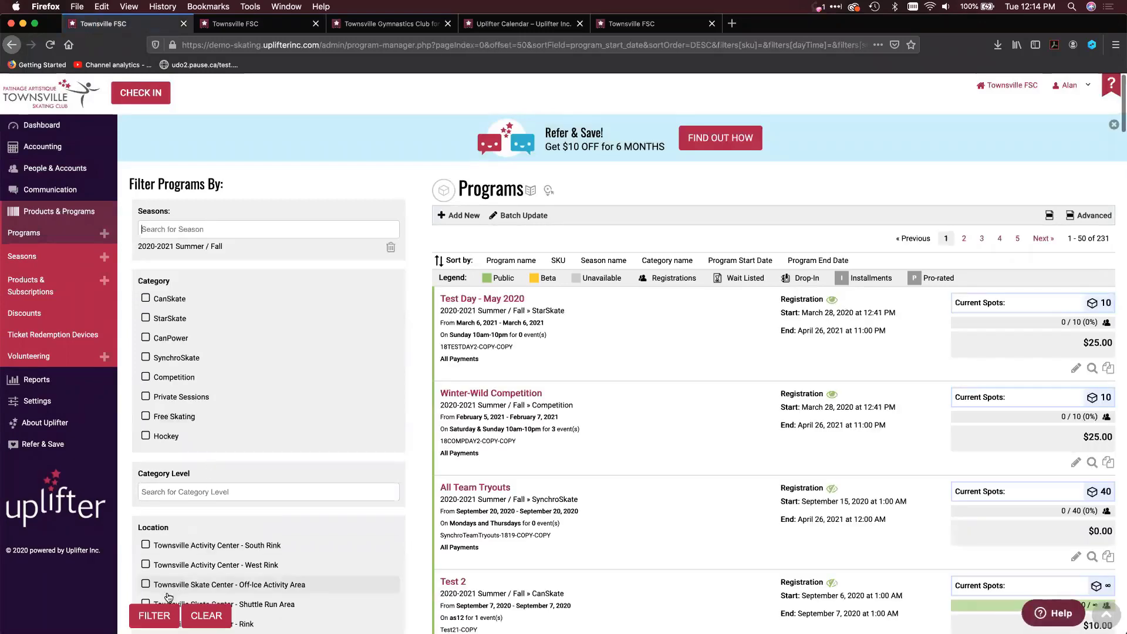
pyautogui.click(157, 615)
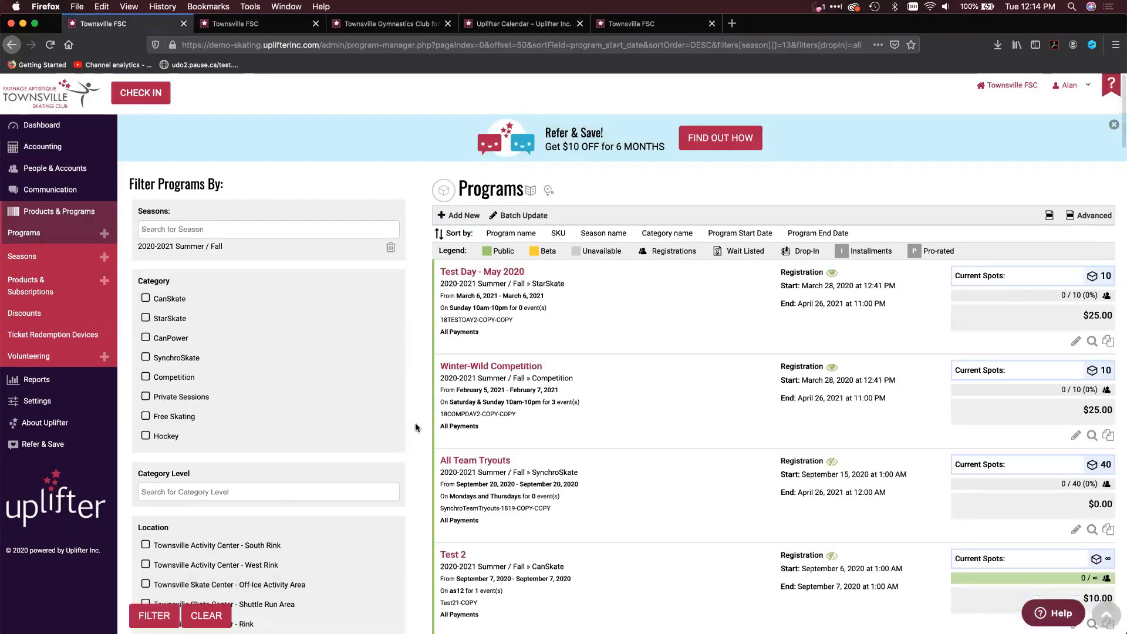
# Narrow the program list to Programs with Drop In
pyautogui.scroll(-1, 1094, 343)
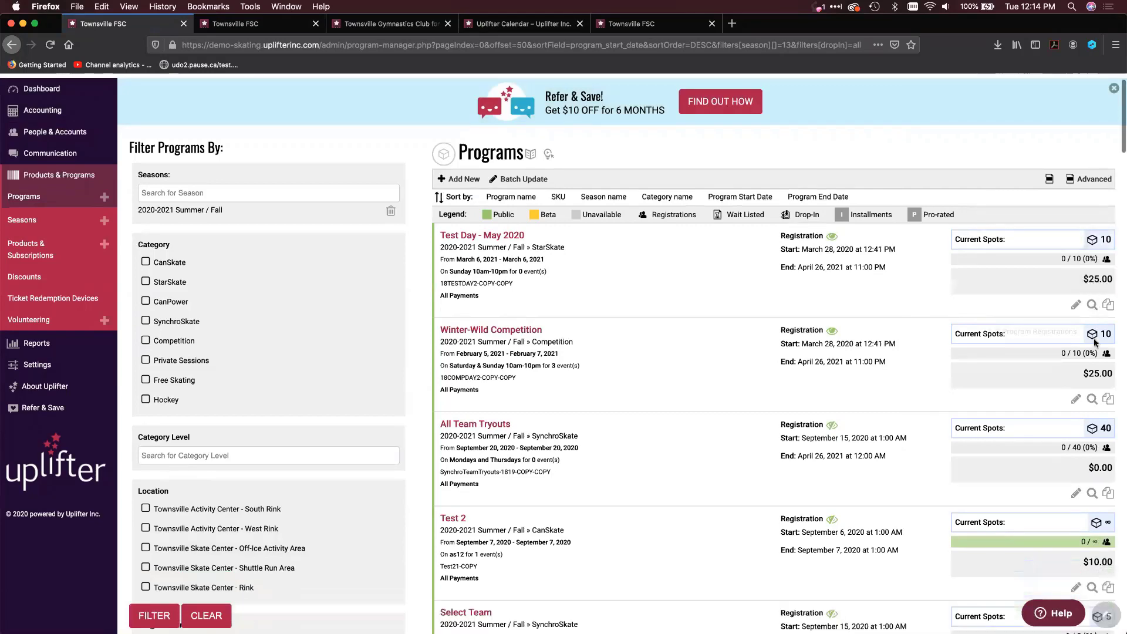
pyautogui.scroll(-1, 1095, 343)
pyautogui.scroll(-5, 371, 386)
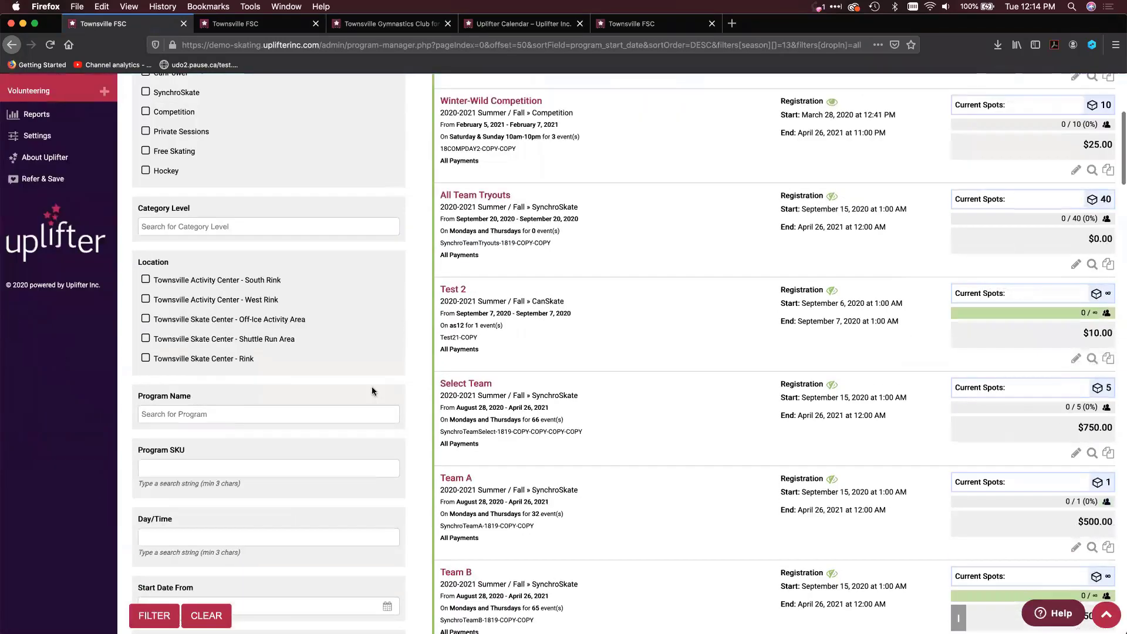
pyautogui.scroll(-10, 371, 386)
pyautogui.scroll(6, 319, 350)
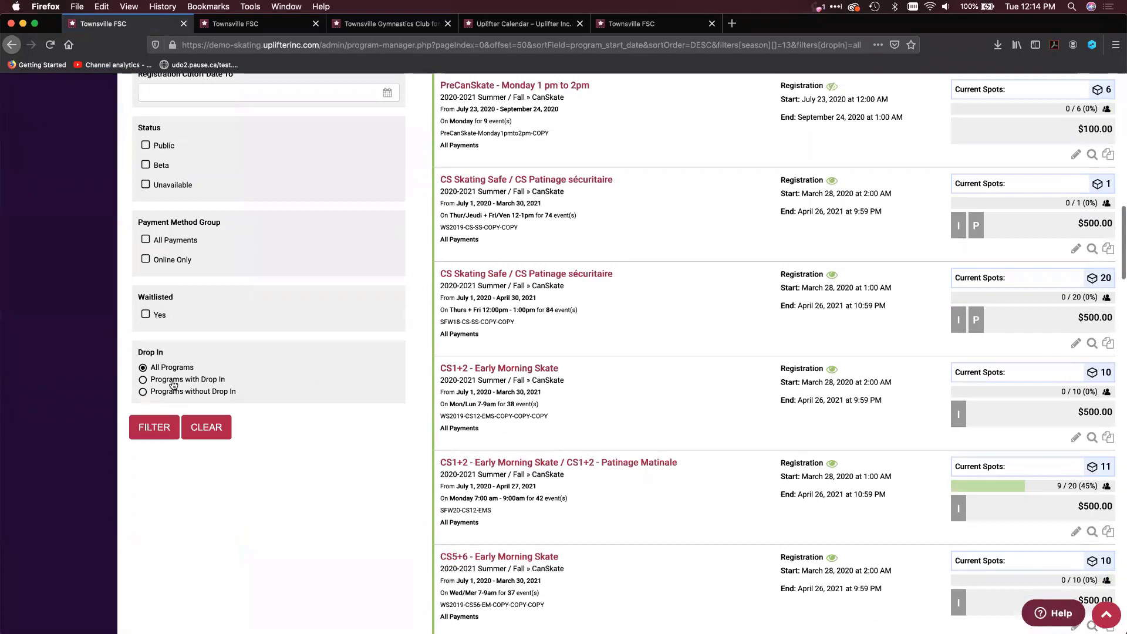
pyautogui.click(173, 385)
pyautogui.click(154, 426)
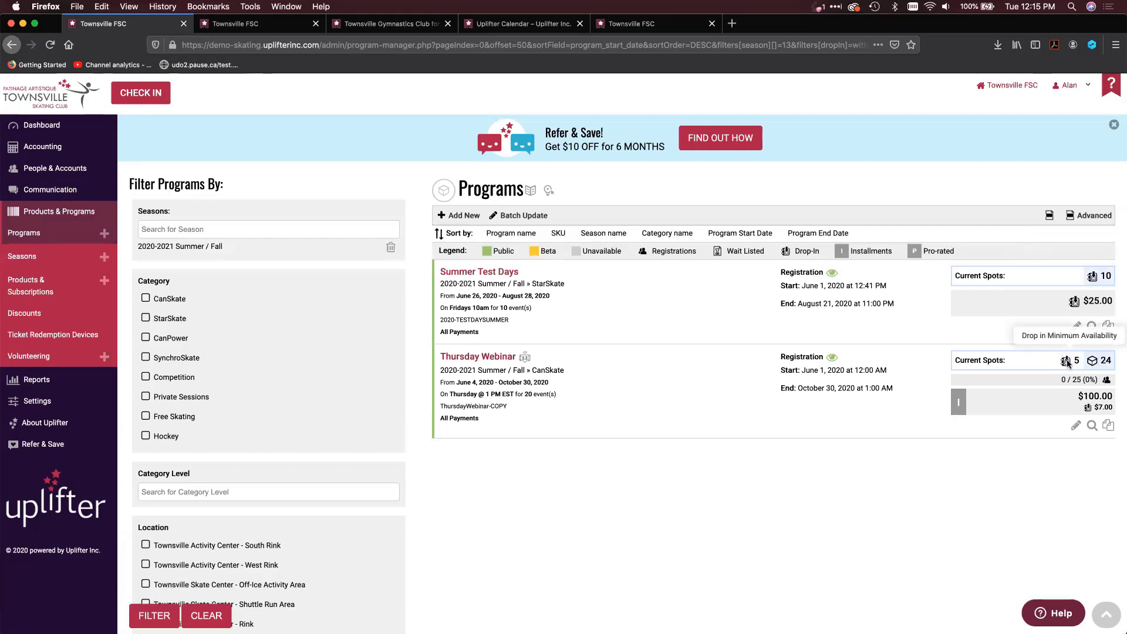
# Open the Thursday Webinar program for editing and review its event times and drop-in settings
pyautogui.click(1076, 426)
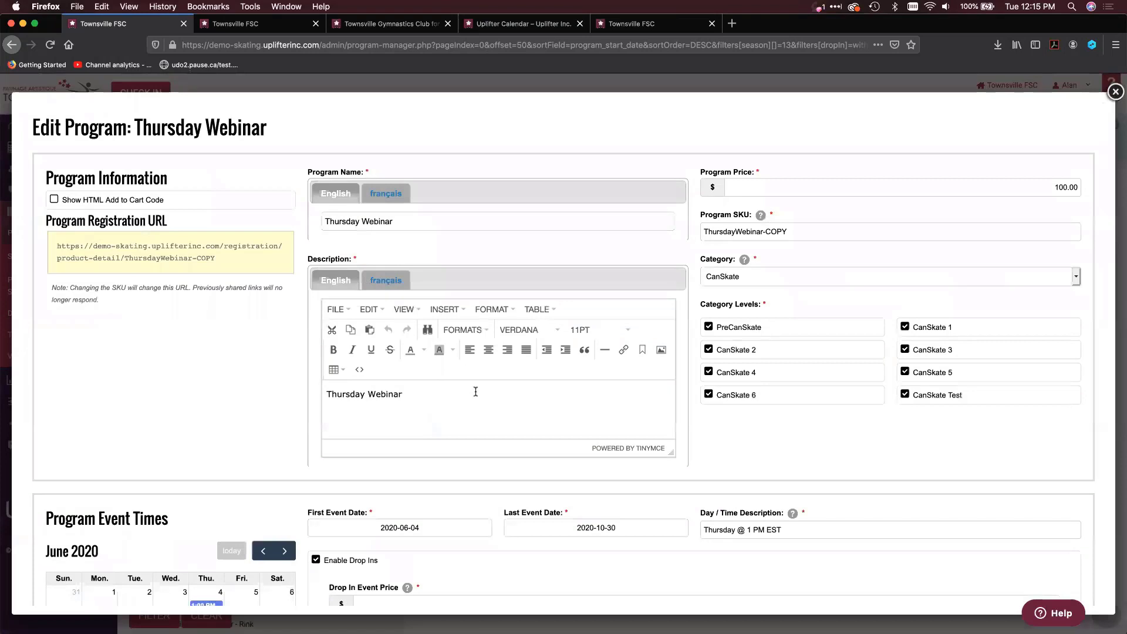
pyautogui.scroll(-5, 475, 392)
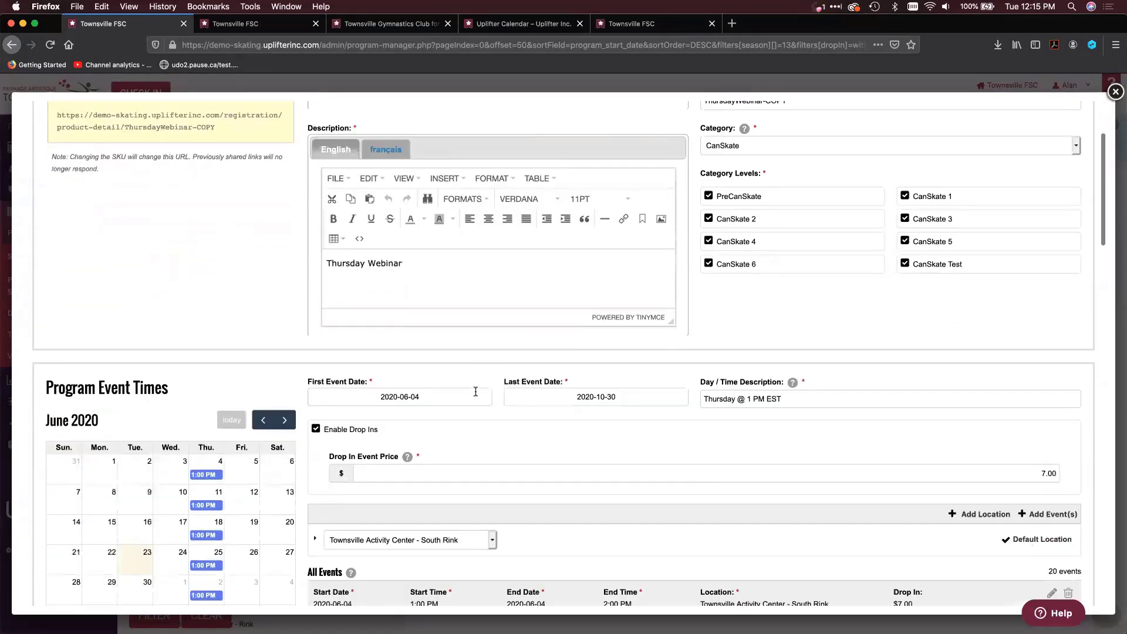
pyautogui.scroll(-5, 475, 392)
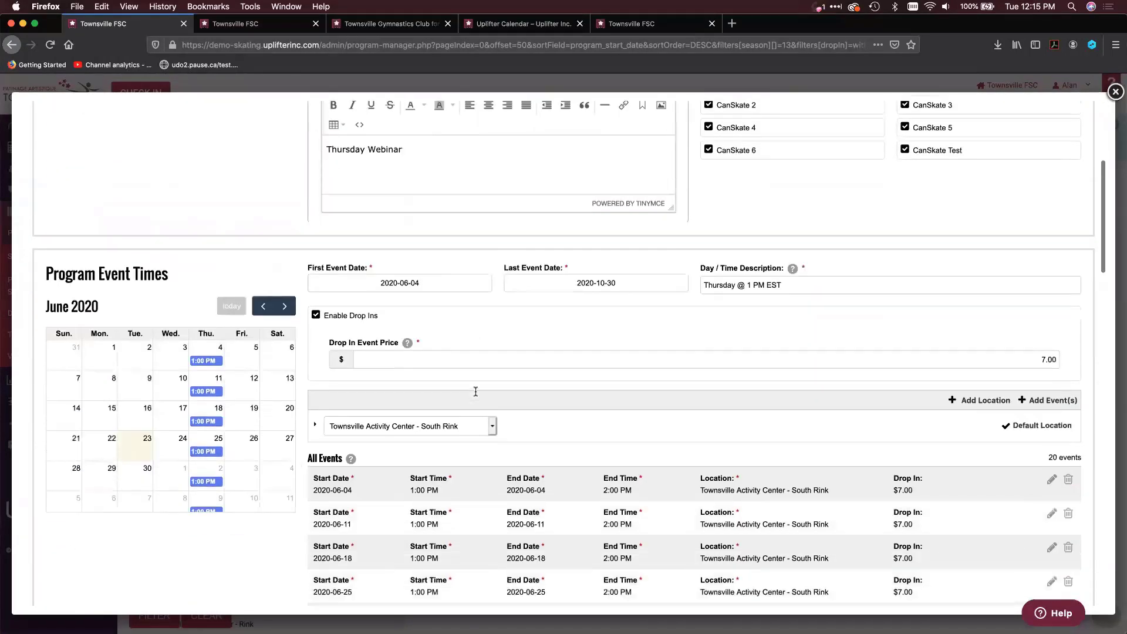
pyautogui.scroll(-2, 476, 392)
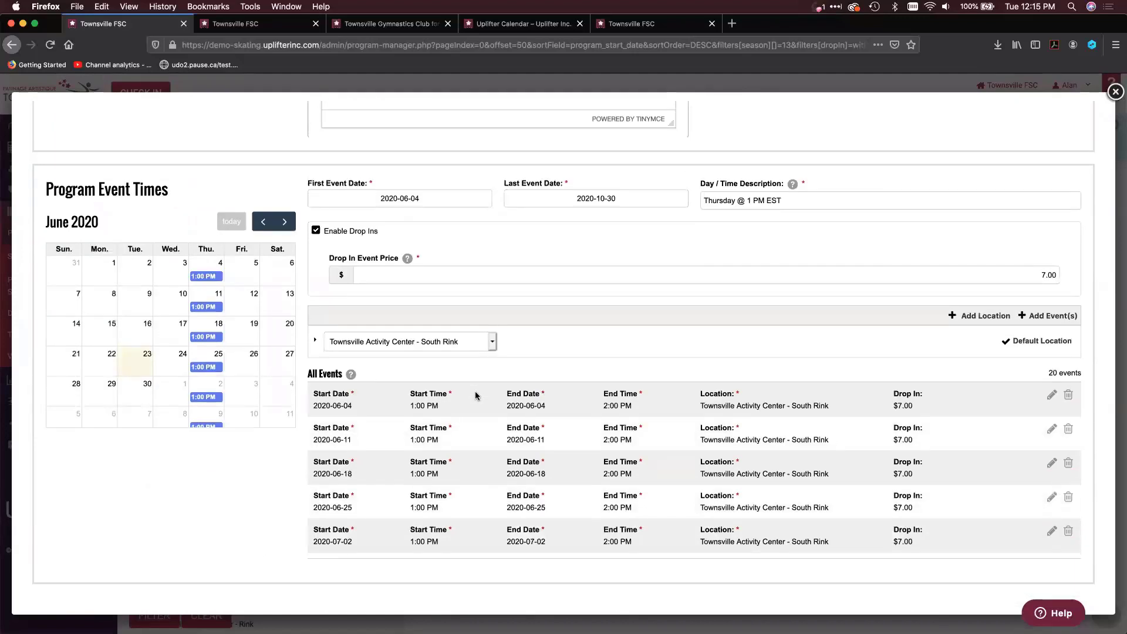
pyautogui.scroll(5, 689, 249)
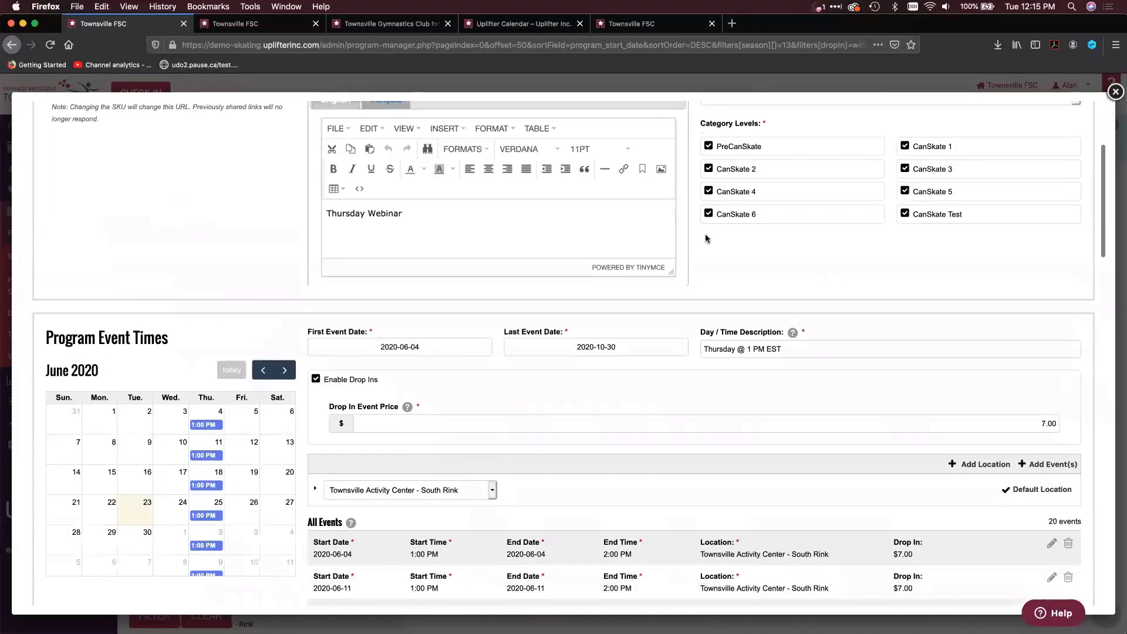
# Turn the program-level Enable Drop Ins option off and back on, and compare the drop-in event price with the program price
pyautogui.click(316, 380)
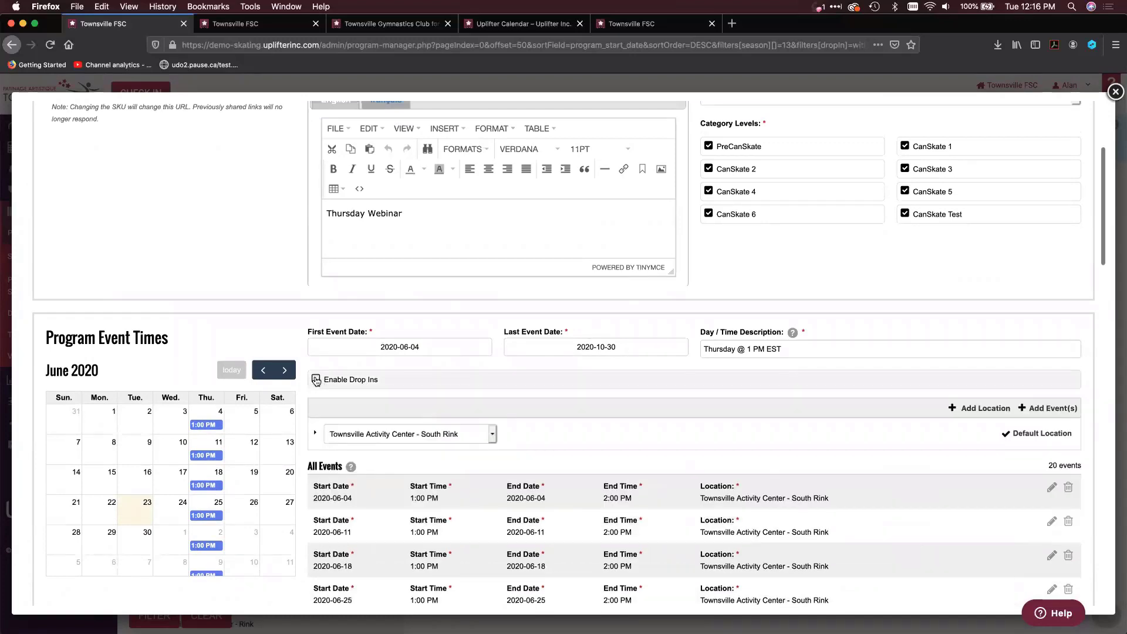
pyautogui.click(316, 380)
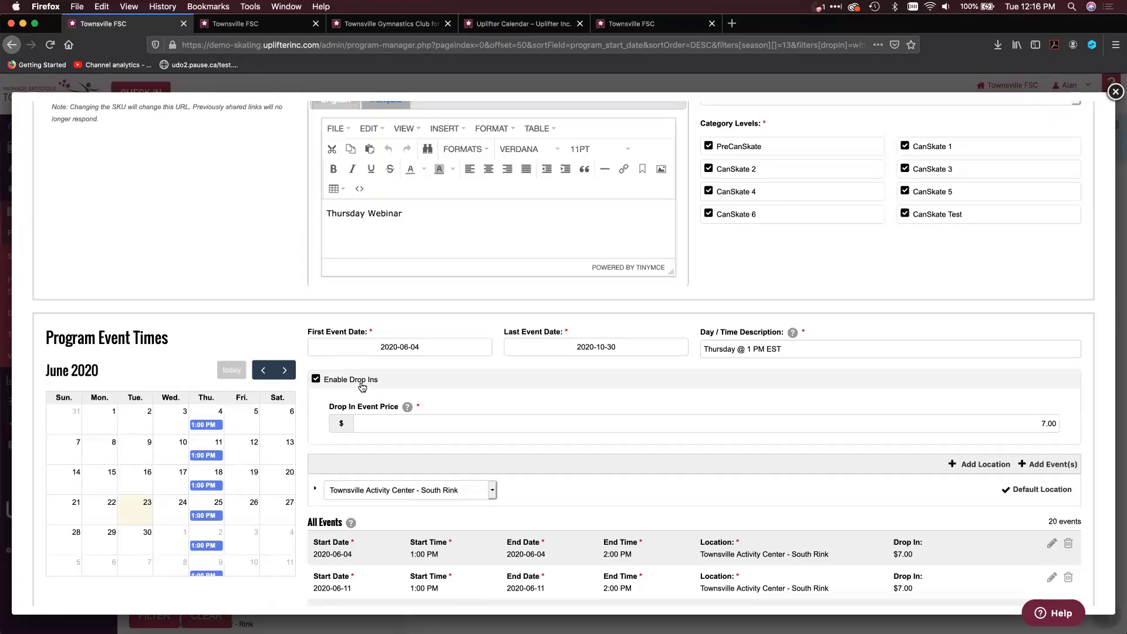
pyautogui.scroll(-1, 362, 386)
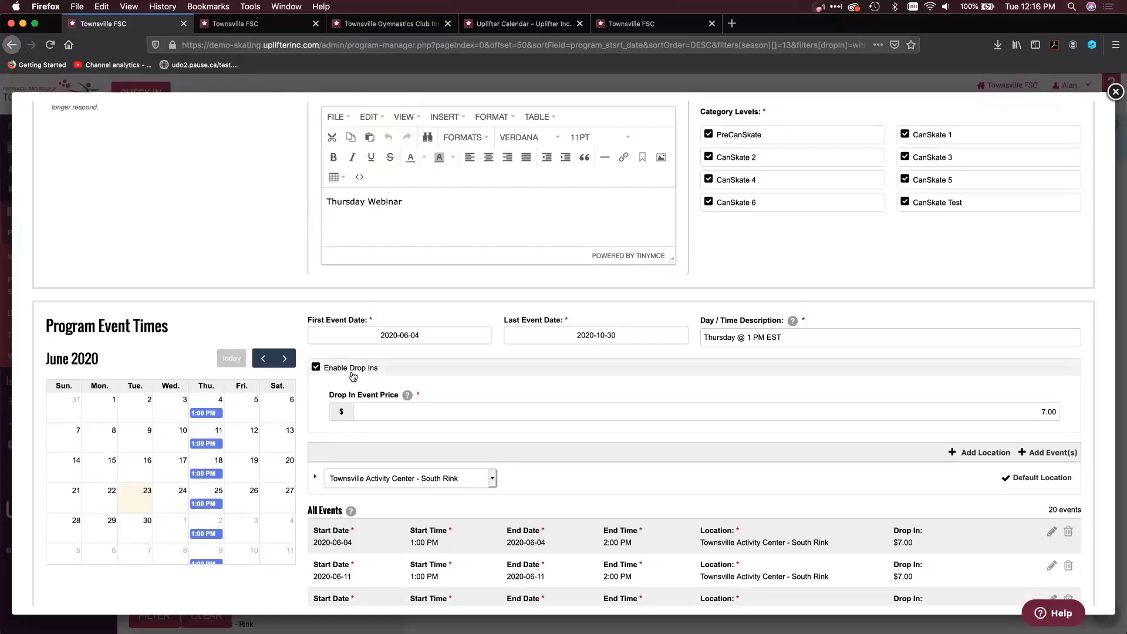
pyautogui.click(1020, 409)
pyautogui.scroll(3, 1020, 409)
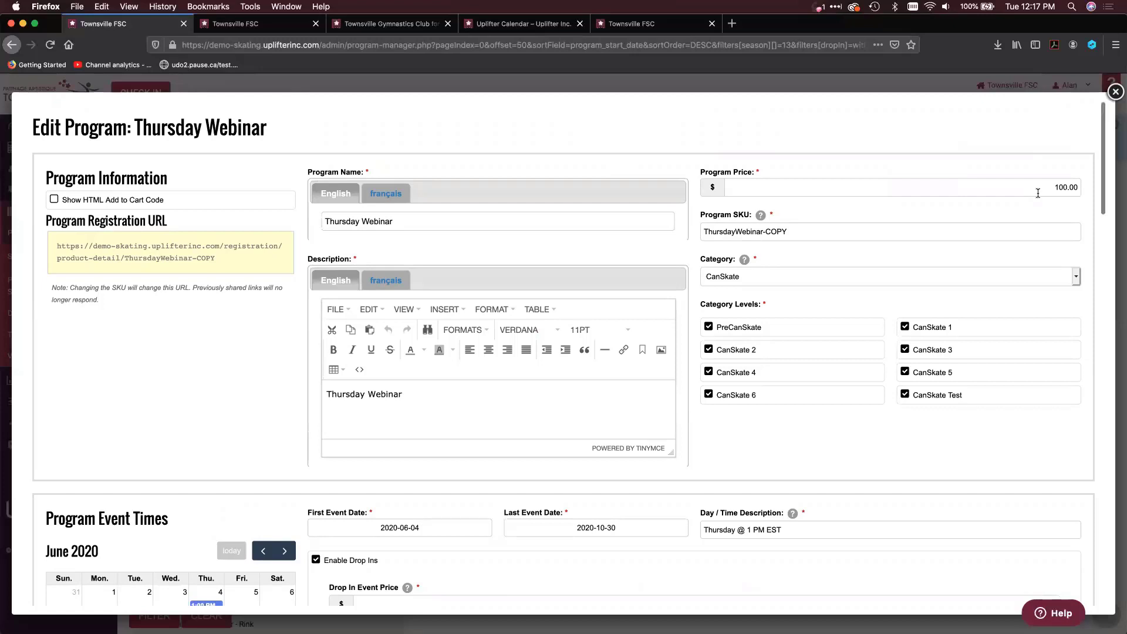
pyautogui.scroll(-3, 1038, 193)
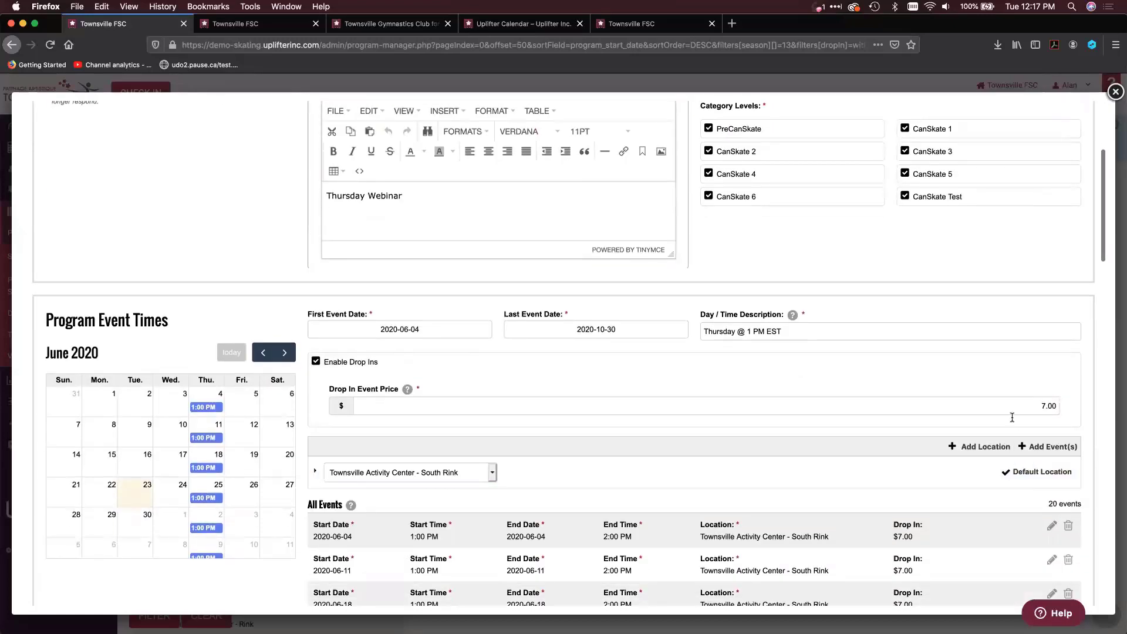
pyautogui.scroll(-2, 745, 446)
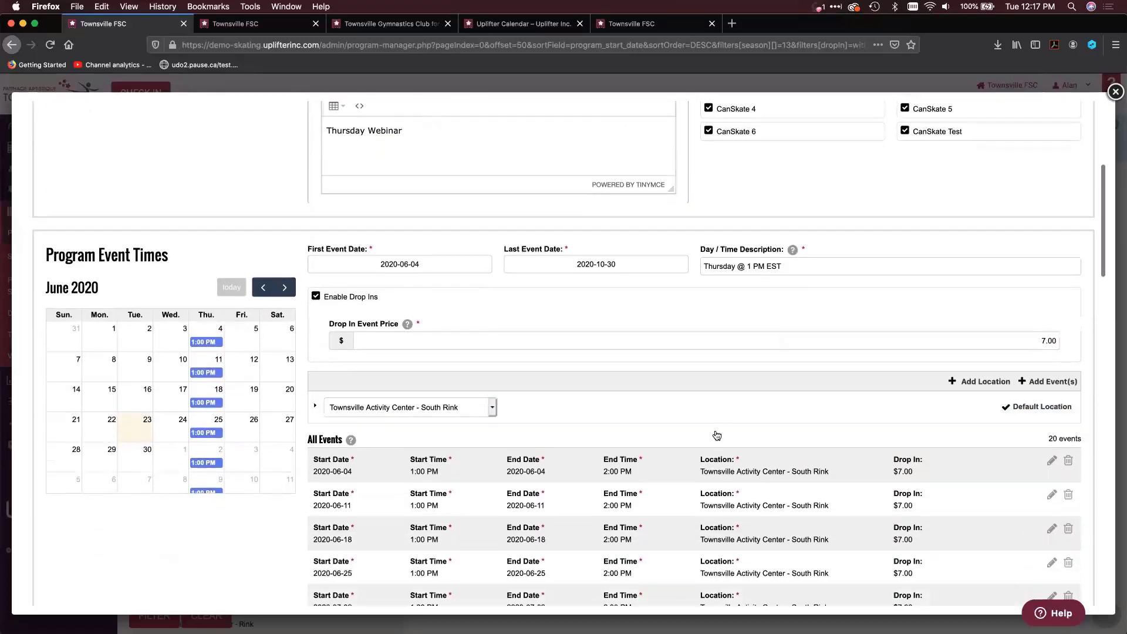
# Expand the Townsville Activity Center - South Rink schedule and review its drop-in price override and the list of all events
pyautogui.click(684, 410)
pyautogui.scroll(-1, 511, 474)
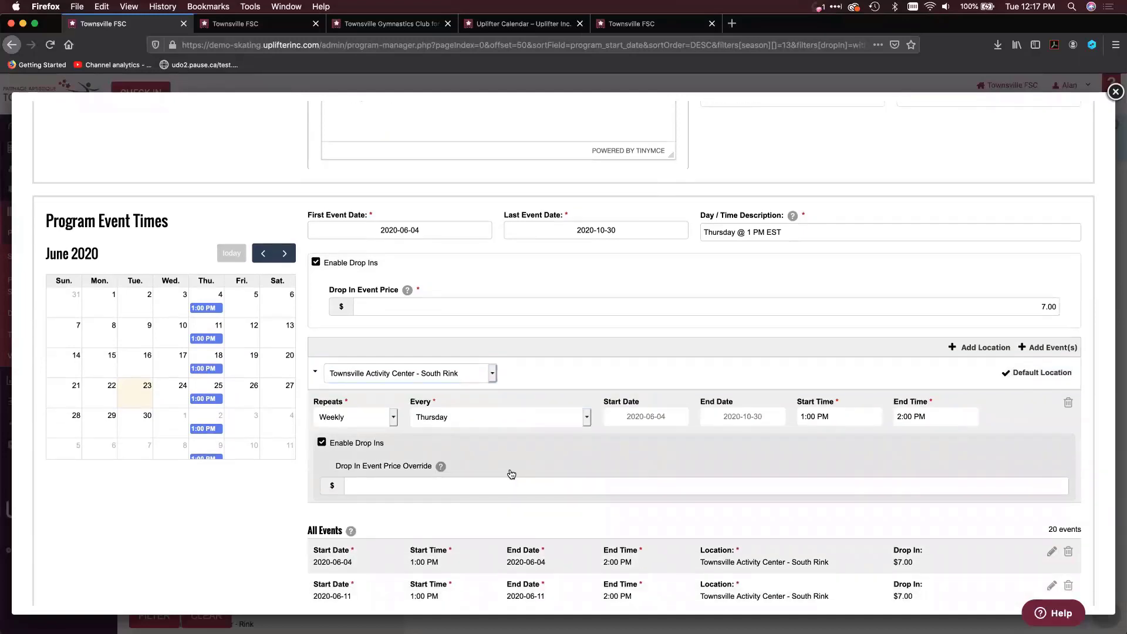
pyautogui.scroll(-1, 511, 474)
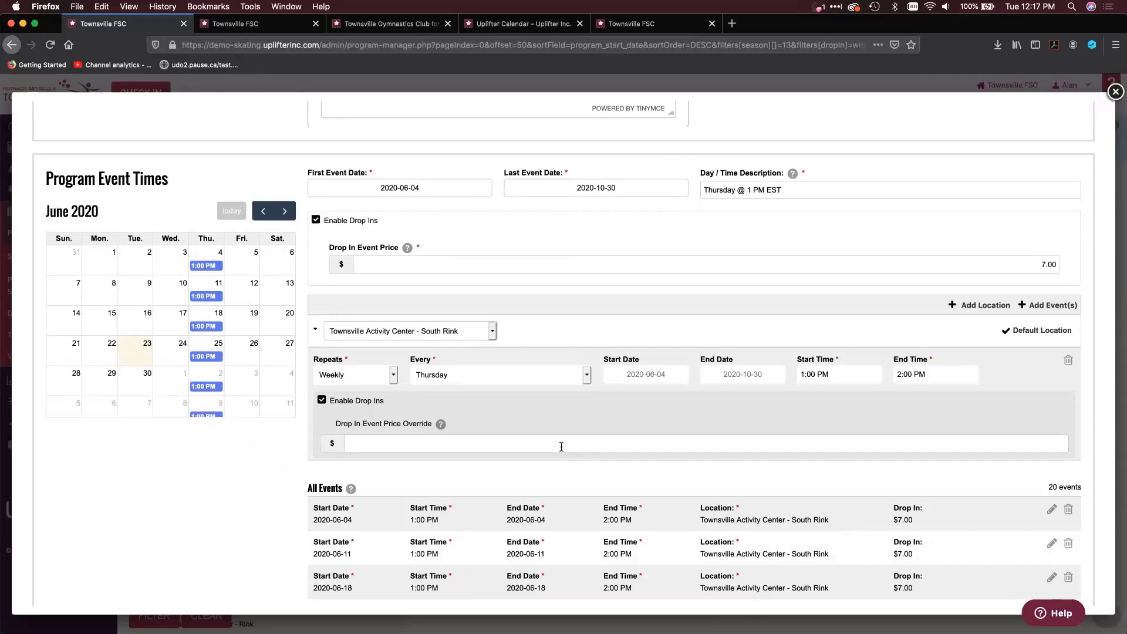
pyautogui.scroll(-3, 561, 446)
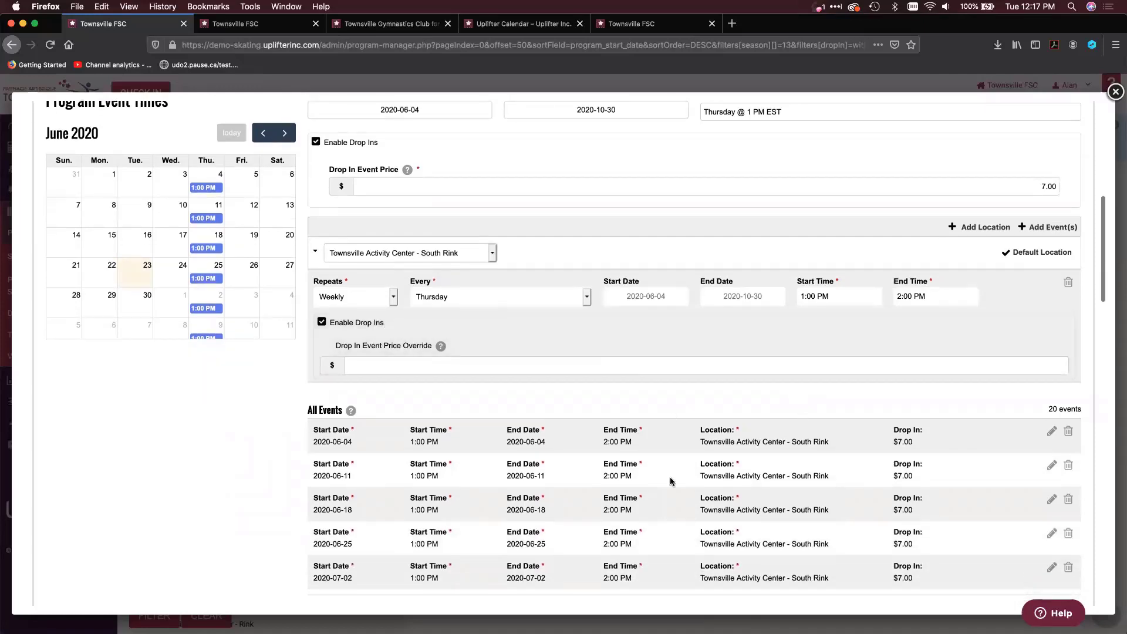
pyautogui.scroll(-4, 672, 478)
pyautogui.scroll(-3, 714, 565)
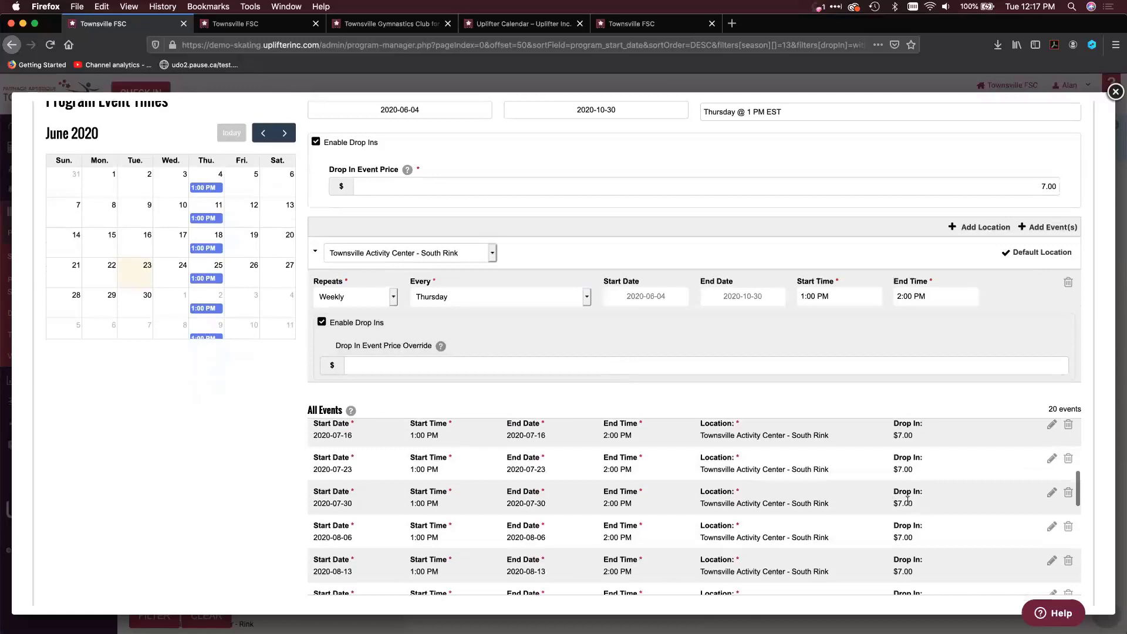
# Turn Enable Drop Ins off and back on for the weekly Thursday schedule, and collapse the South Rink location
pyautogui.click(321, 322)
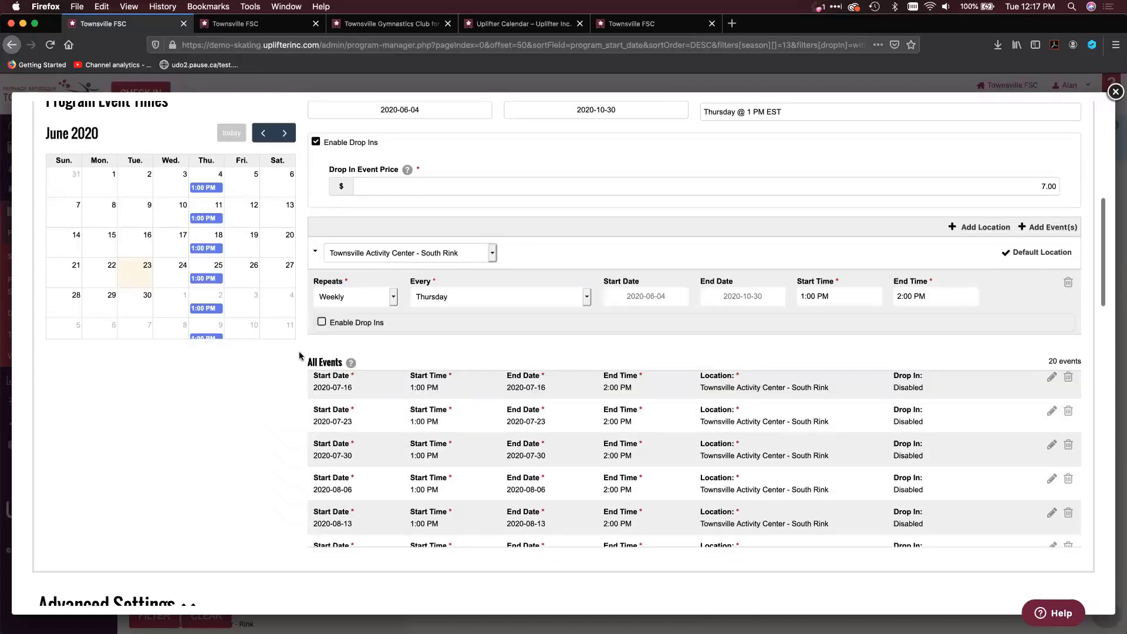
pyautogui.click(322, 322)
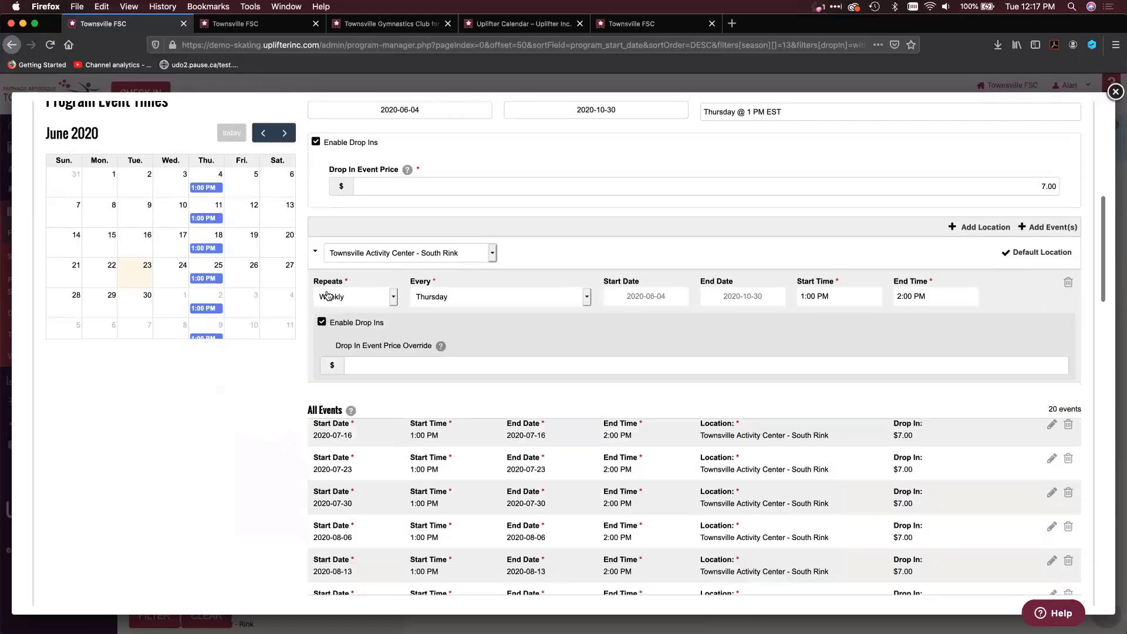
pyautogui.click(315, 251)
# Try out a Full Program registration limit and clear it again, re-entering 5 as the Drop In registration limit
pyautogui.scroll(-10, 250, 508)
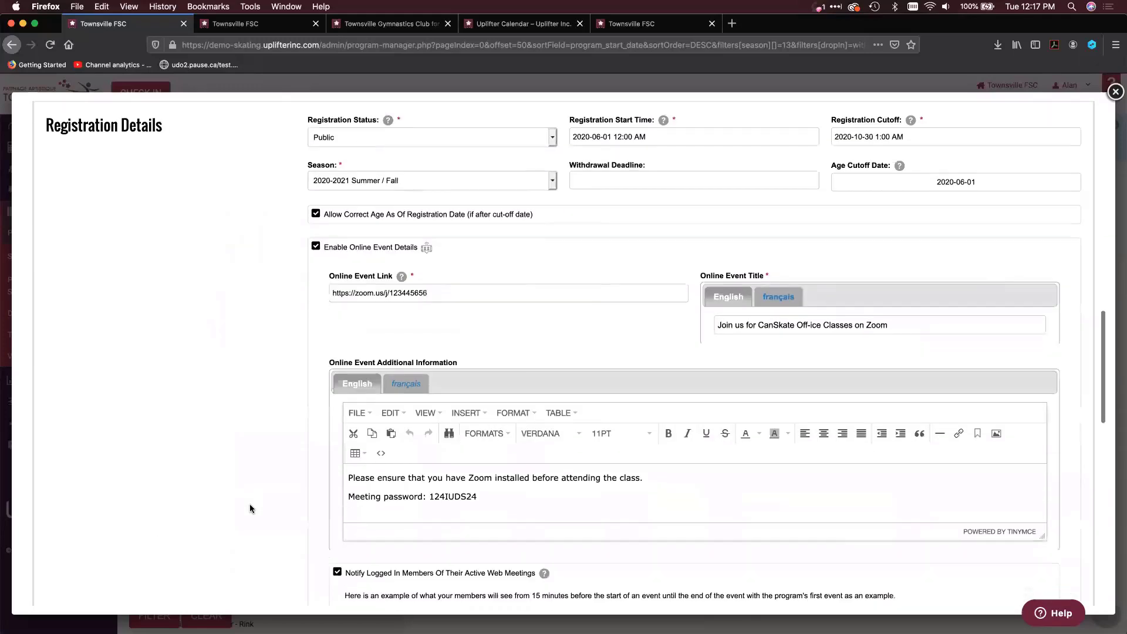
pyautogui.scroll(-7, 250, 508)
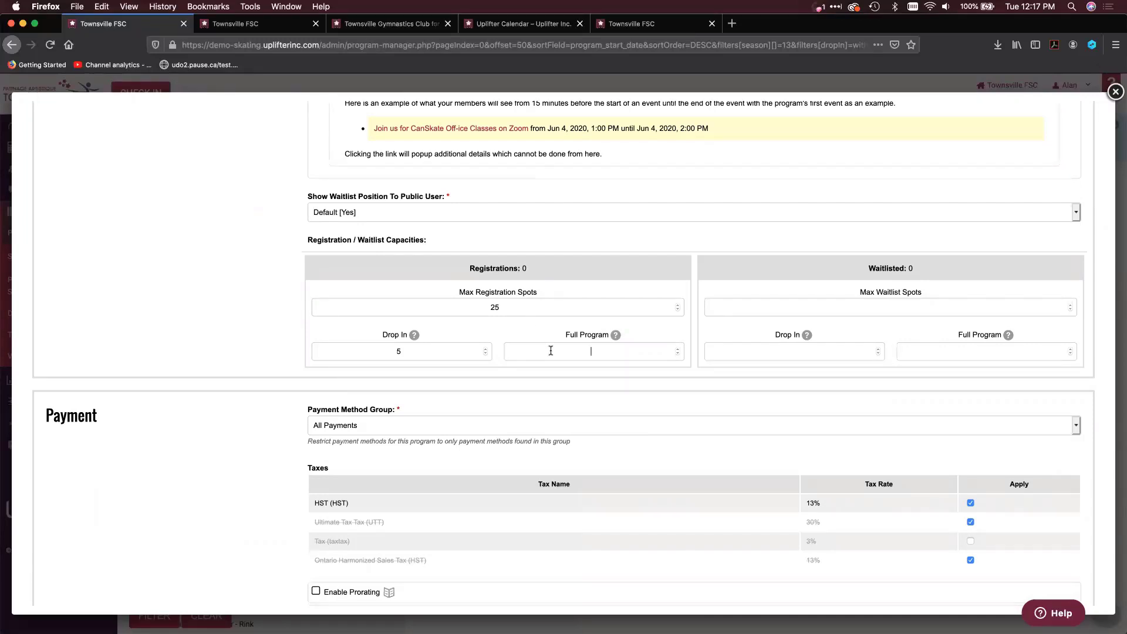
pyautogui.write('0')
pyautogui.click(419, 355)
pyautogui.press('BackSpace')
pyautogui.write('5')
pyautogui.click(646, 351)
pyautogui.press('BackSpace')
pyautogui.scroll(10, 536, 302)
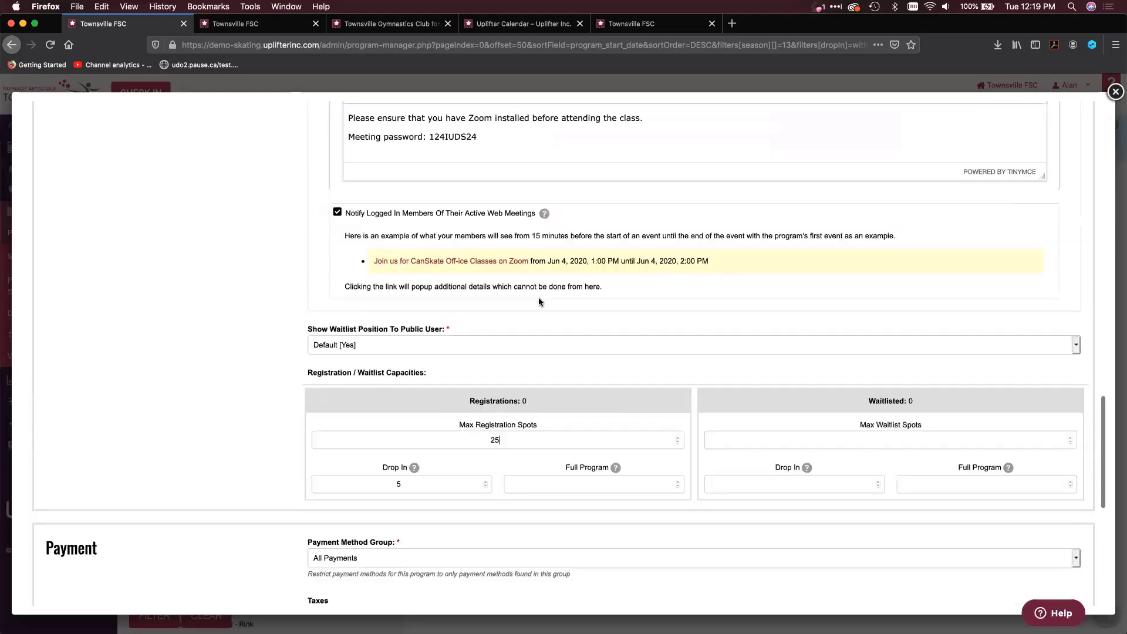
# Review the Thursday Webinar program's event times and program information, and close its editor without saving
pyautogui.scroll(15, 538, 297)
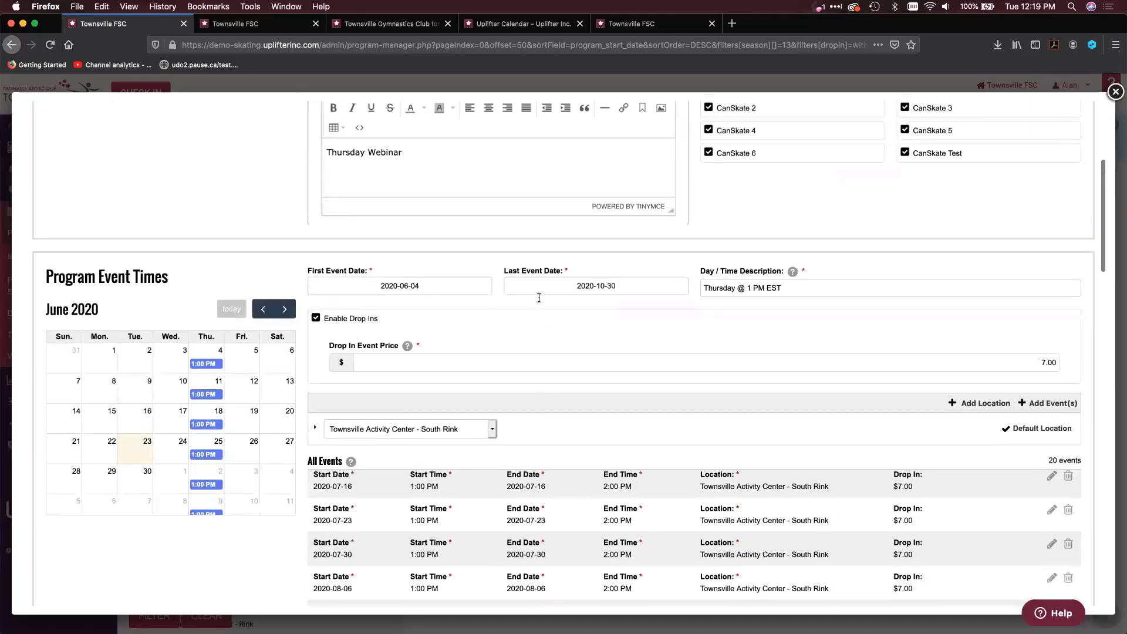
pyautogui.scroll(3, 539, 297)
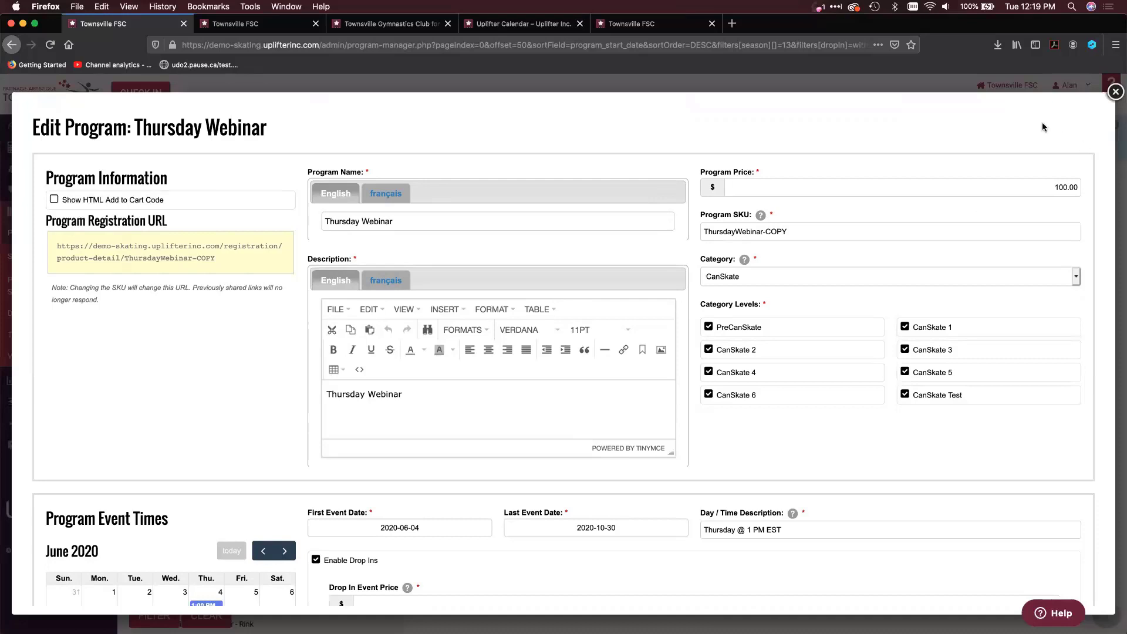
pyautogui.click(1115, 92)
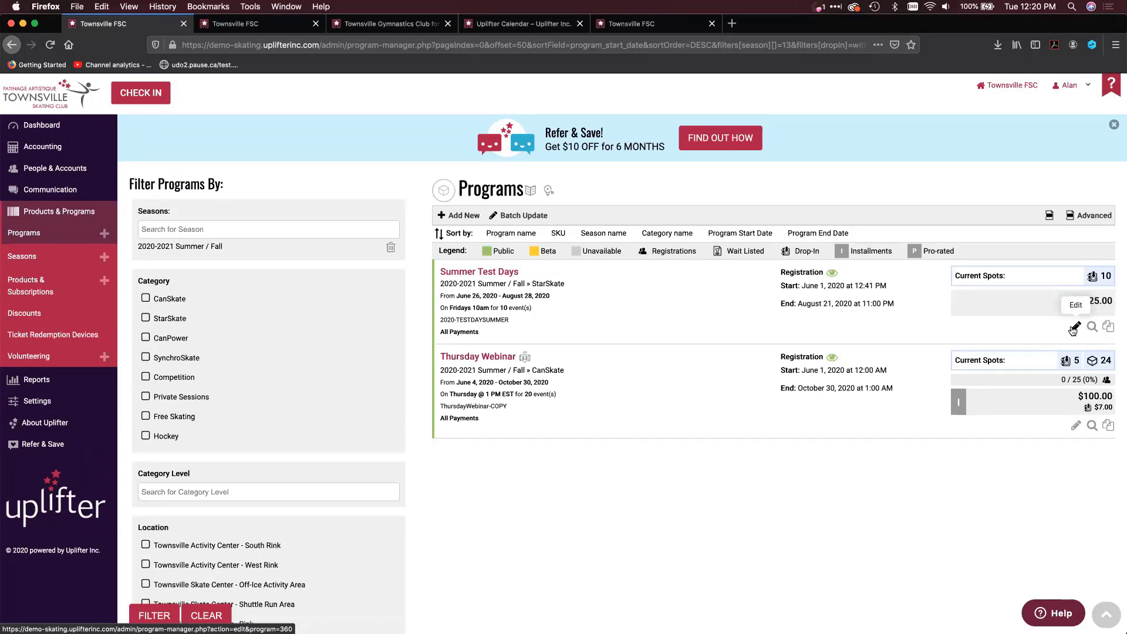
# Open the Summer Test Days program, review its drop-in price, Friday events and registration capacities, and close it without saving
pyautogui.click(1073, 329)
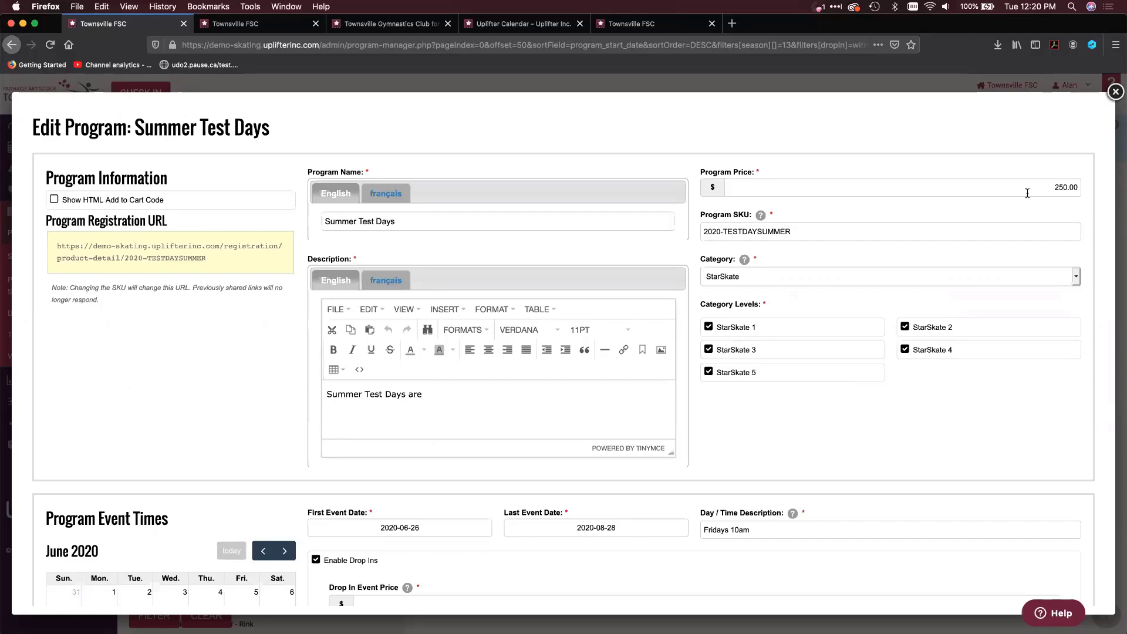
pyautogui.scroll(-10, 1027, 193)
pyautogui.scroll(-9, 1027, 193)
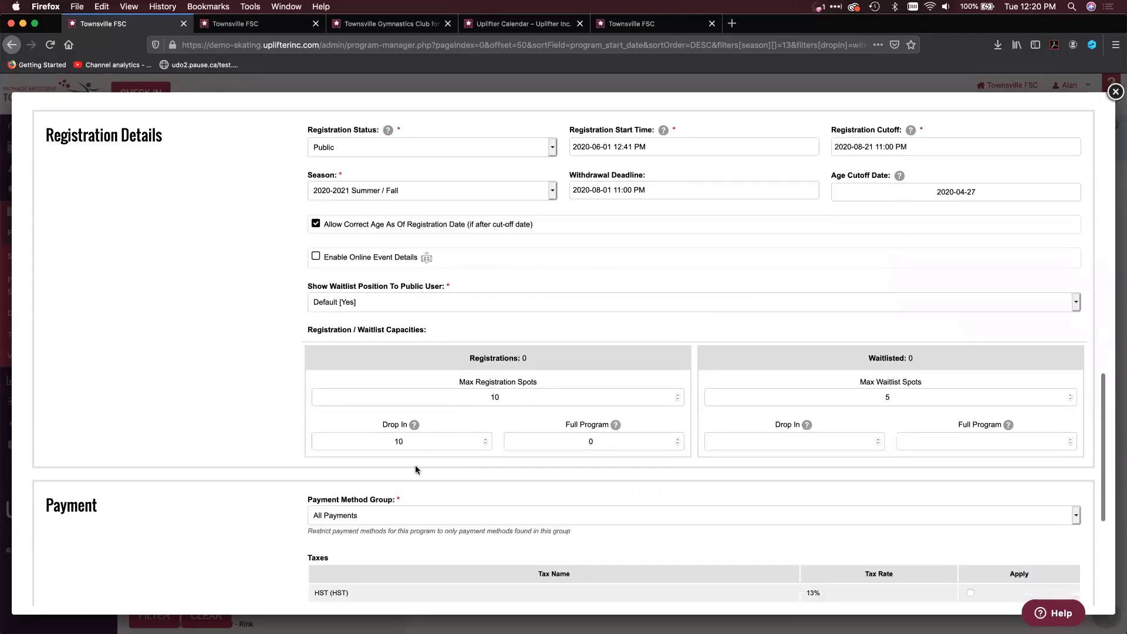
pyautogui.click(419, 442)
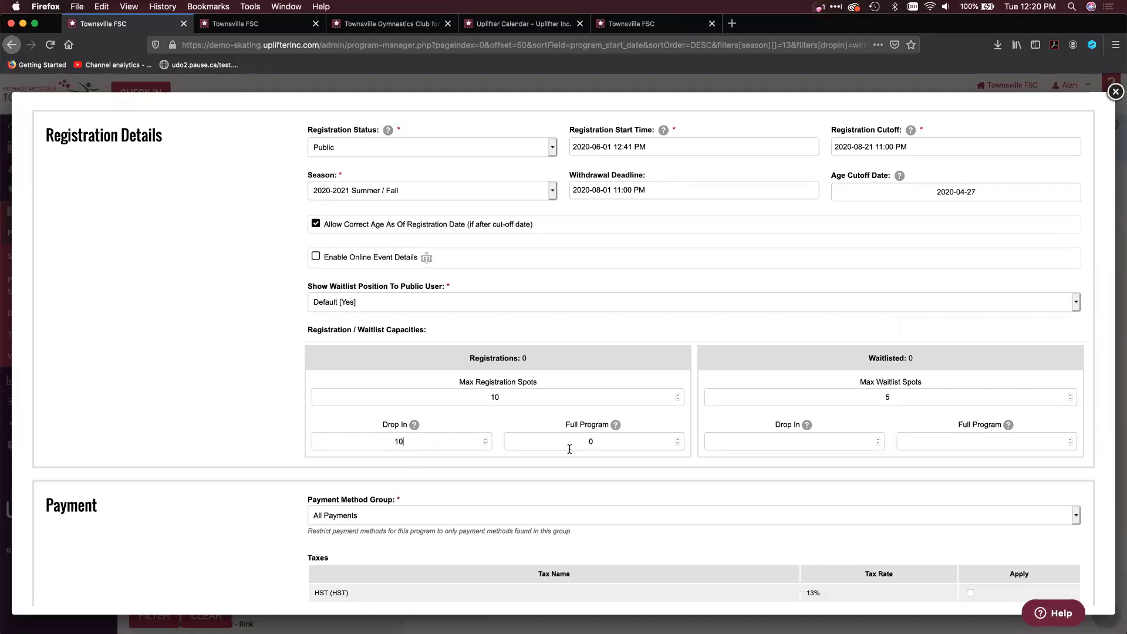
pyautogui.scroll(1, 569, 449)
pyautogui.scroll(8, 568, 449)
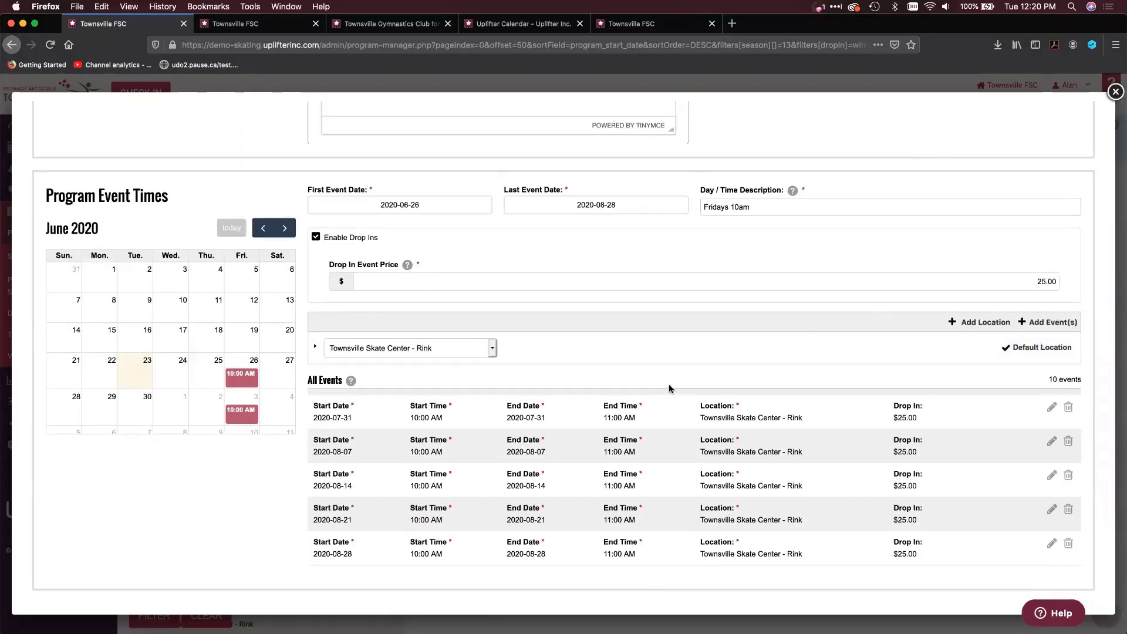
pyautogui.scroll(-7, 670, 388)
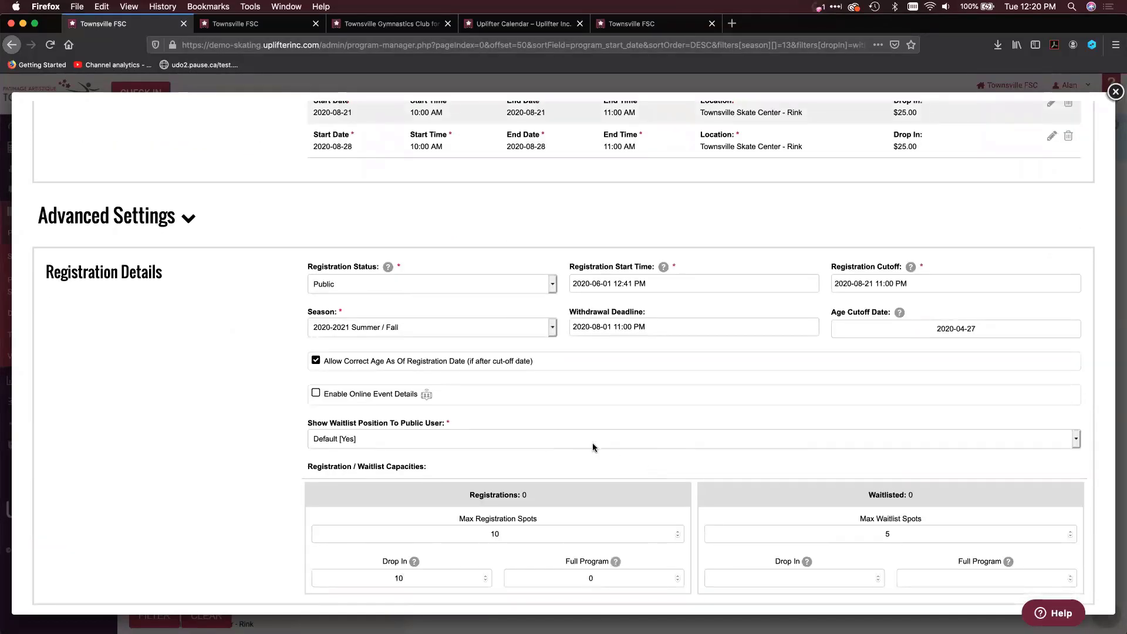
pyautogui.scroll(-2, 584, 457)
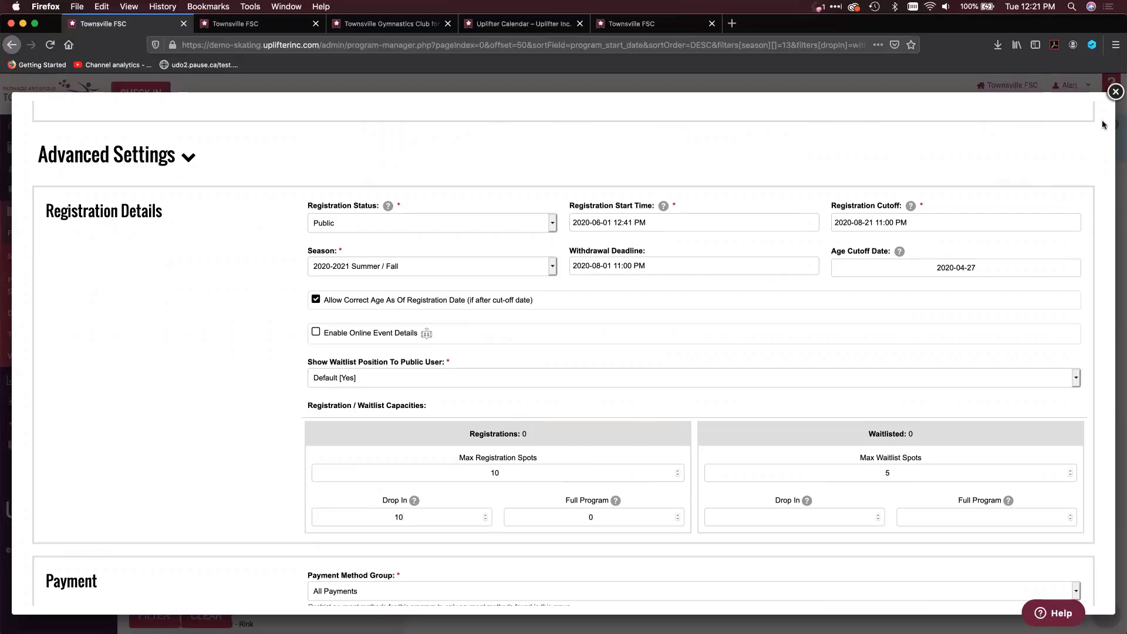
pyautogui.click(1114, 92)
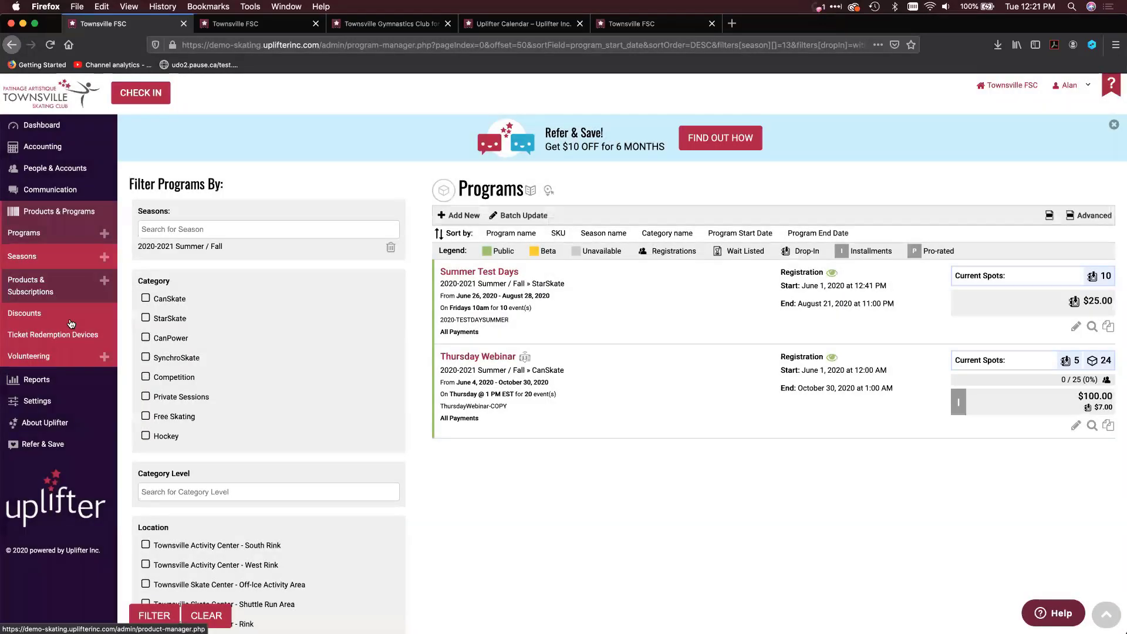
# Open Global Settings in a new browser tab and review the list of custom Invoice Item Fields
pyautogui.moveTo(50, 399)
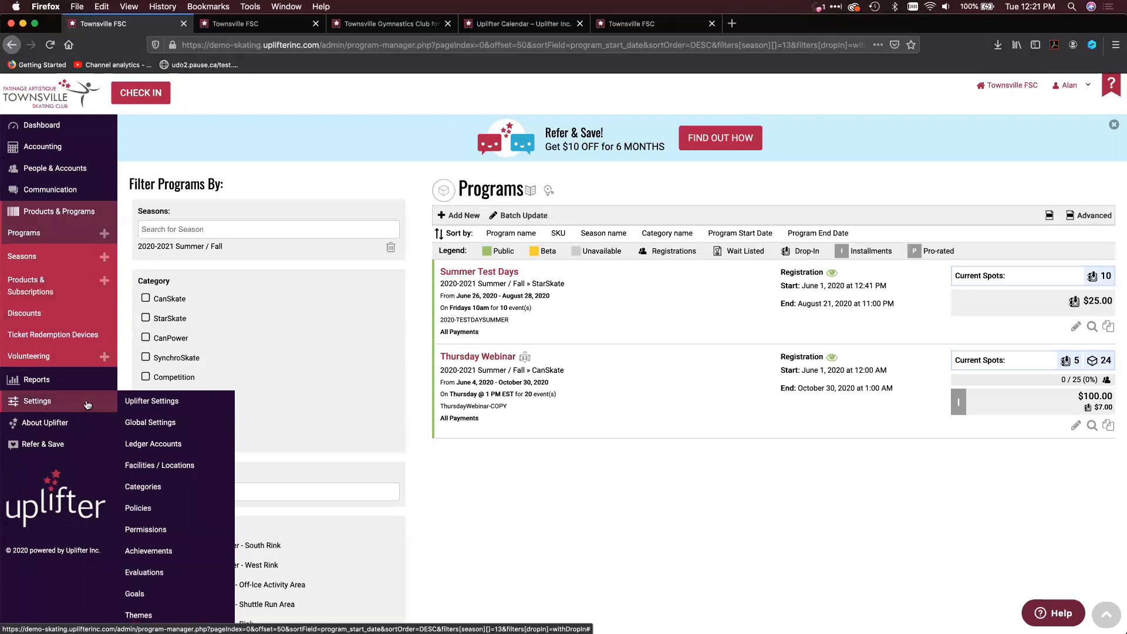
pyautogui.rightClick(150, 422)
pyautogui.click(162, 431)
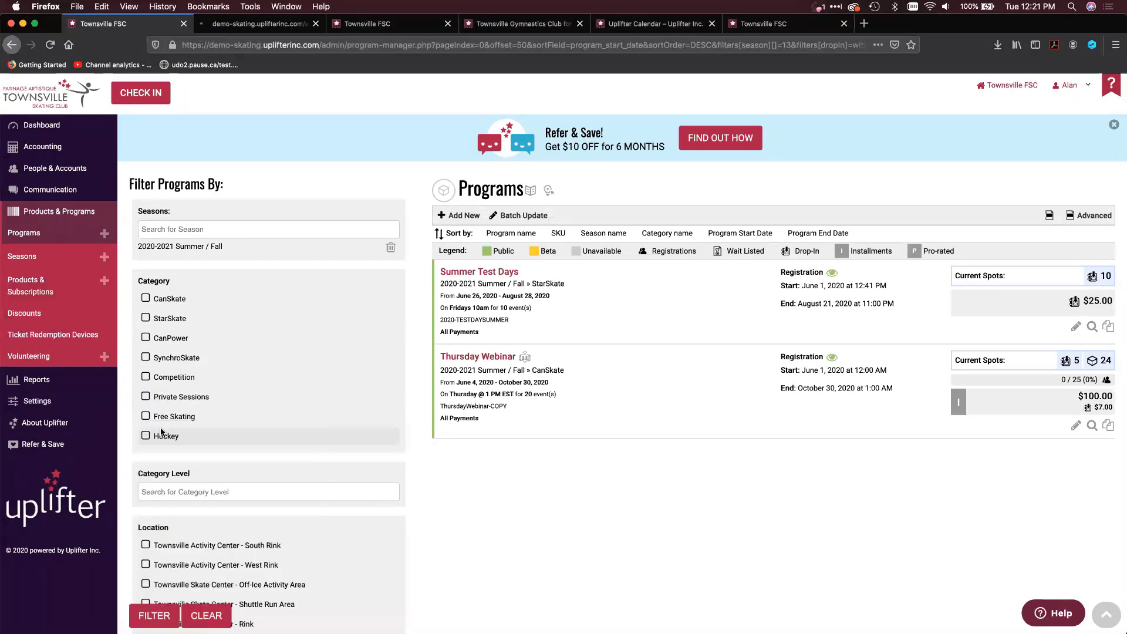
pyautogui.click(229, 23)
pyautogui.click(186, 375)
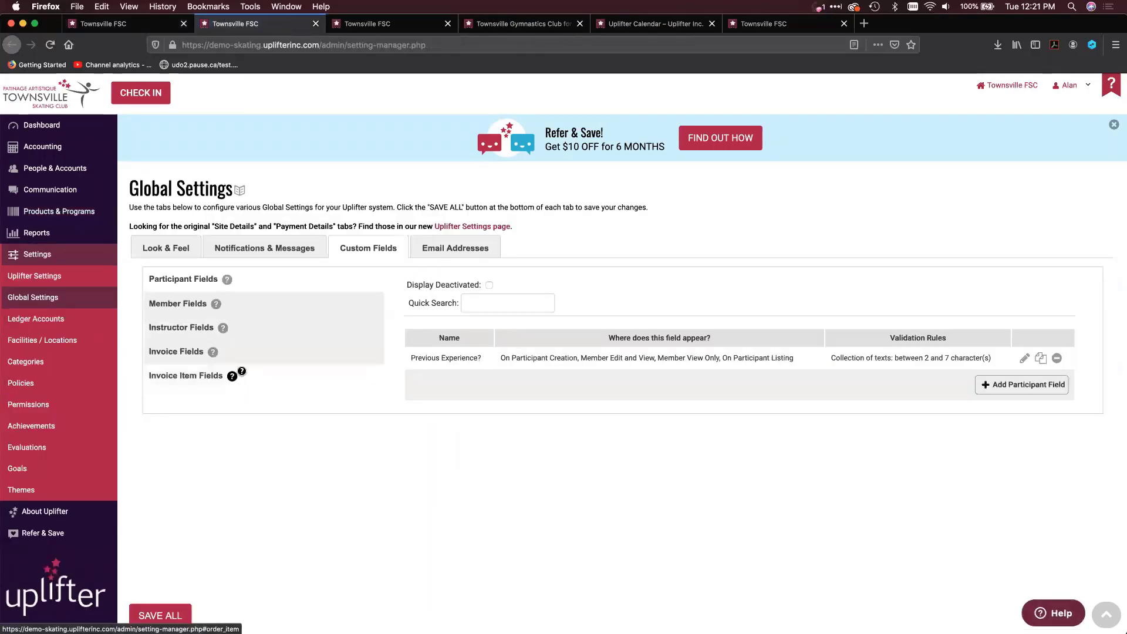
pyautogui.scroll(-4, 354, 472)
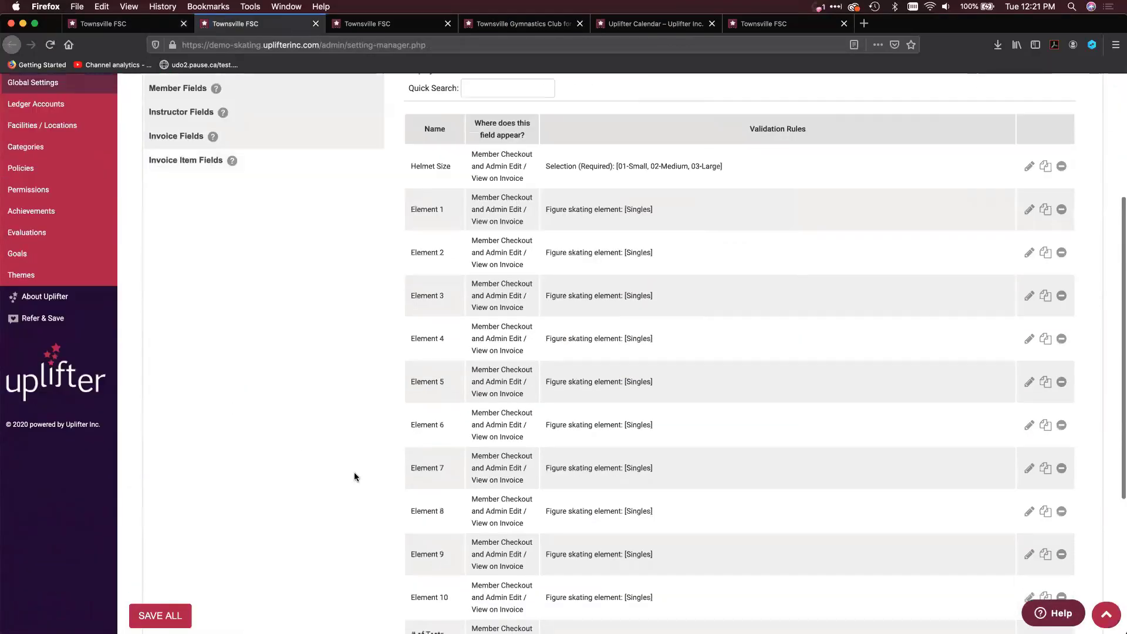
pyautogui.scroll(3, 354, 472)
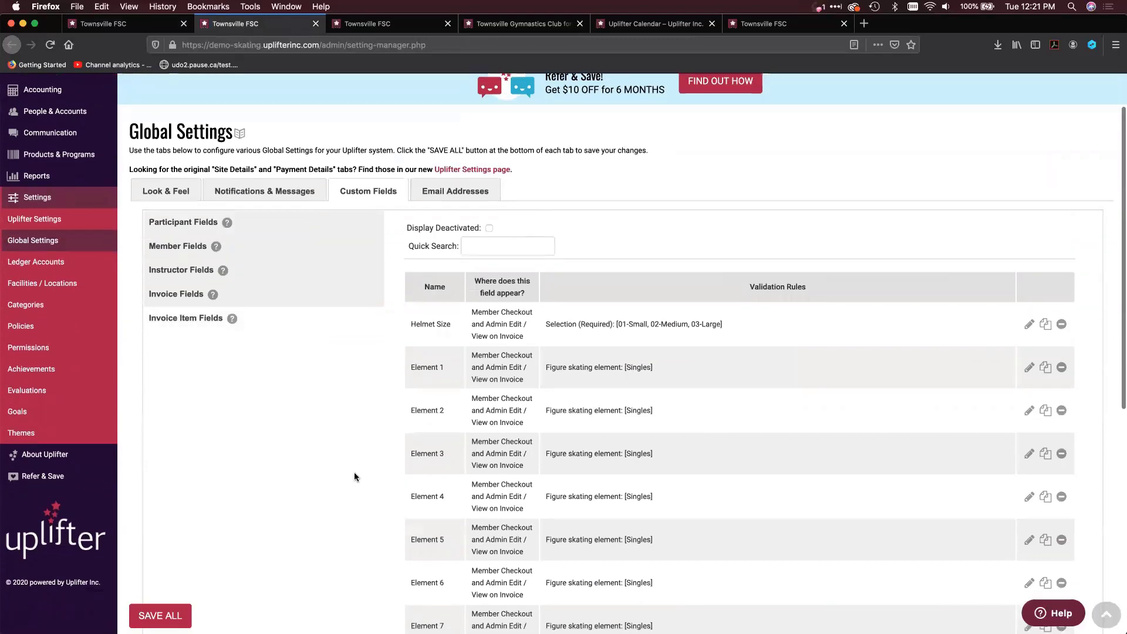
pyautogui.scroll(-1, 355, 476)
pyautogui.scroll(-5, 354, 473)
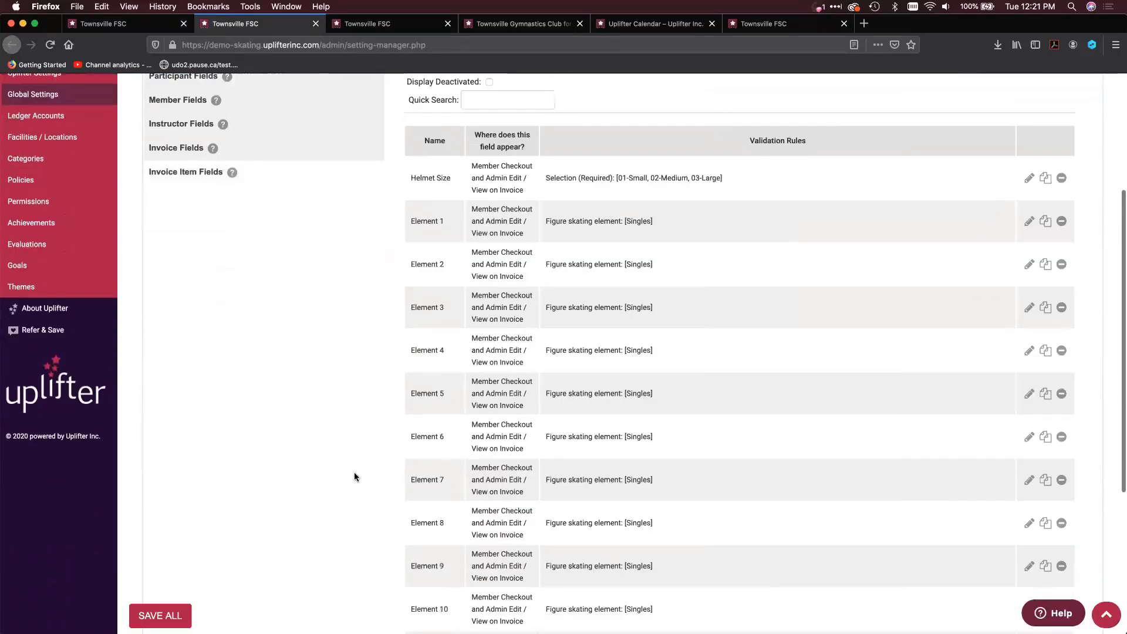
pyautogui.scroll(-1, 354, 476)
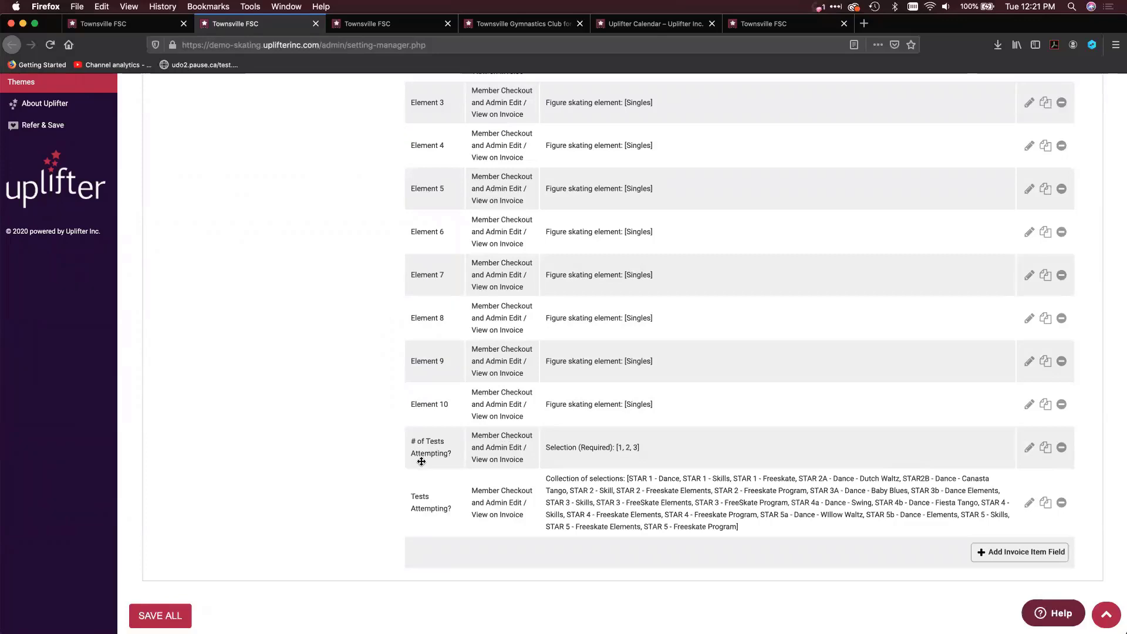
# Open the "# of Tests Attempting?" field, examine its program link, field type and options, and close it
pyautogui.click(1028, 448)
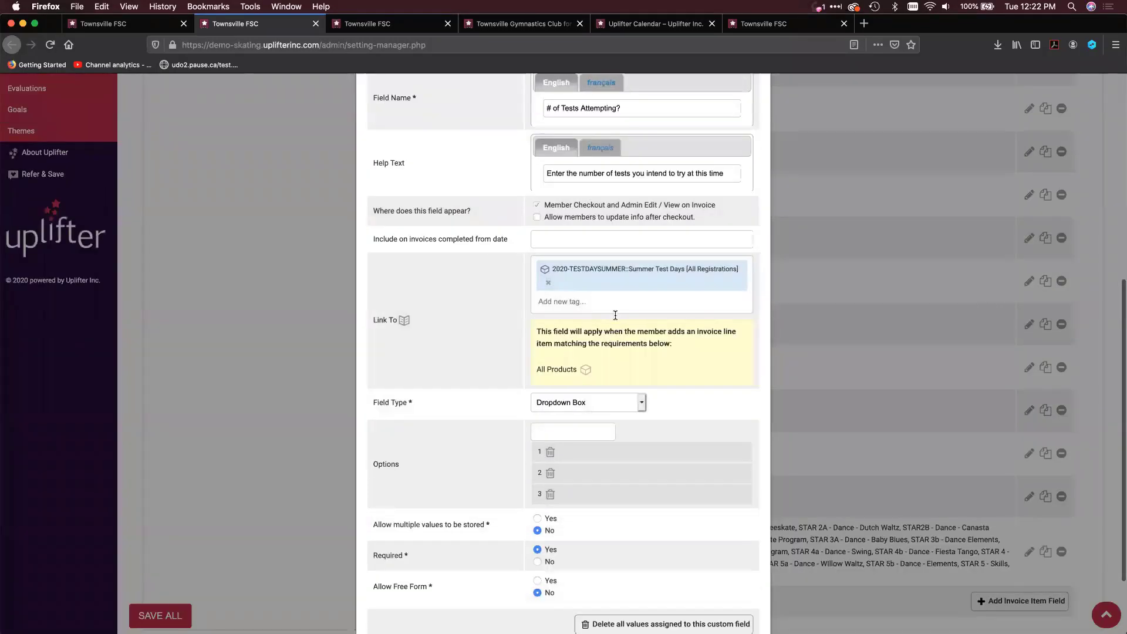
pyautogui.scroll(4, 614, 320)
pyautogui.scroll(-1, 615, 319)
pyautogui.moveTo(554, 396)
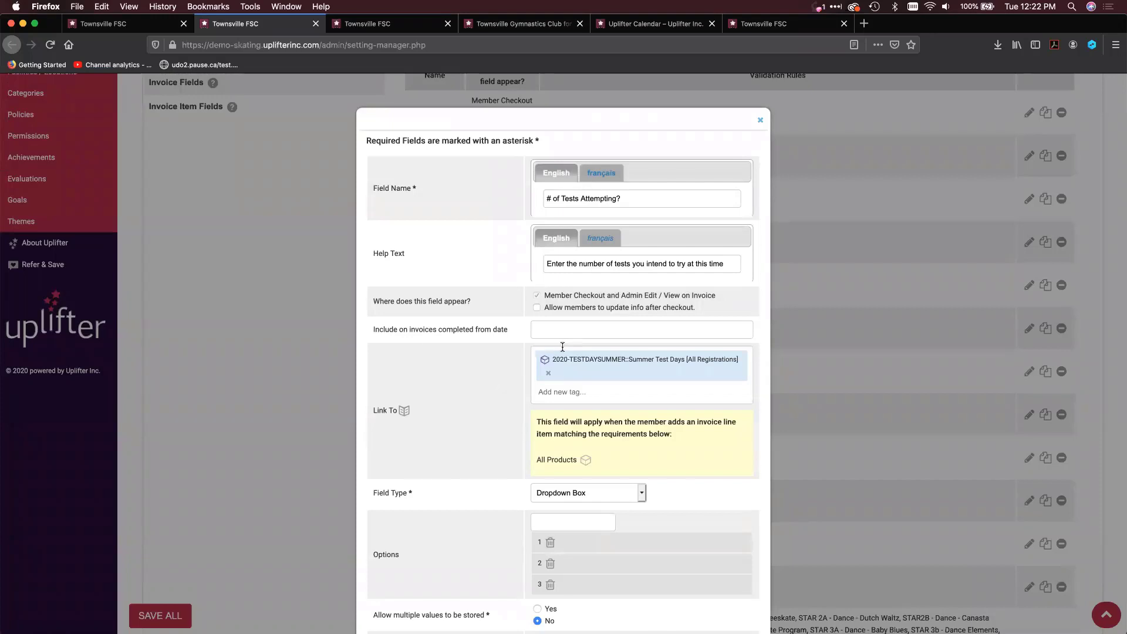
pyautogui.scroll(-2, 469, 440)
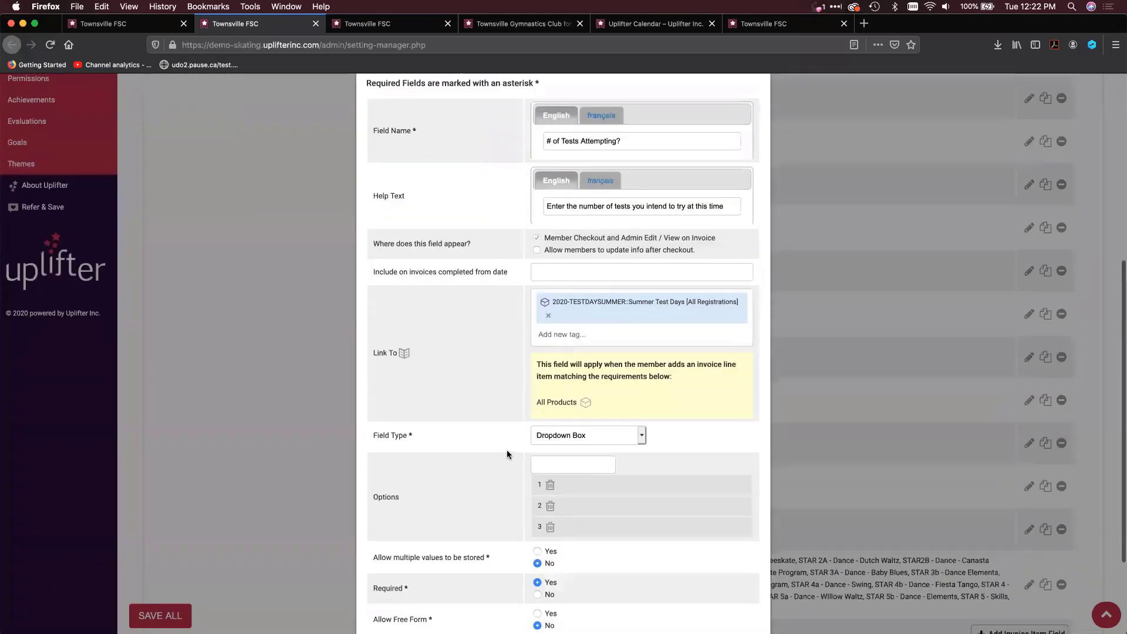
pyautogui.scroll(-1, 578, 502)
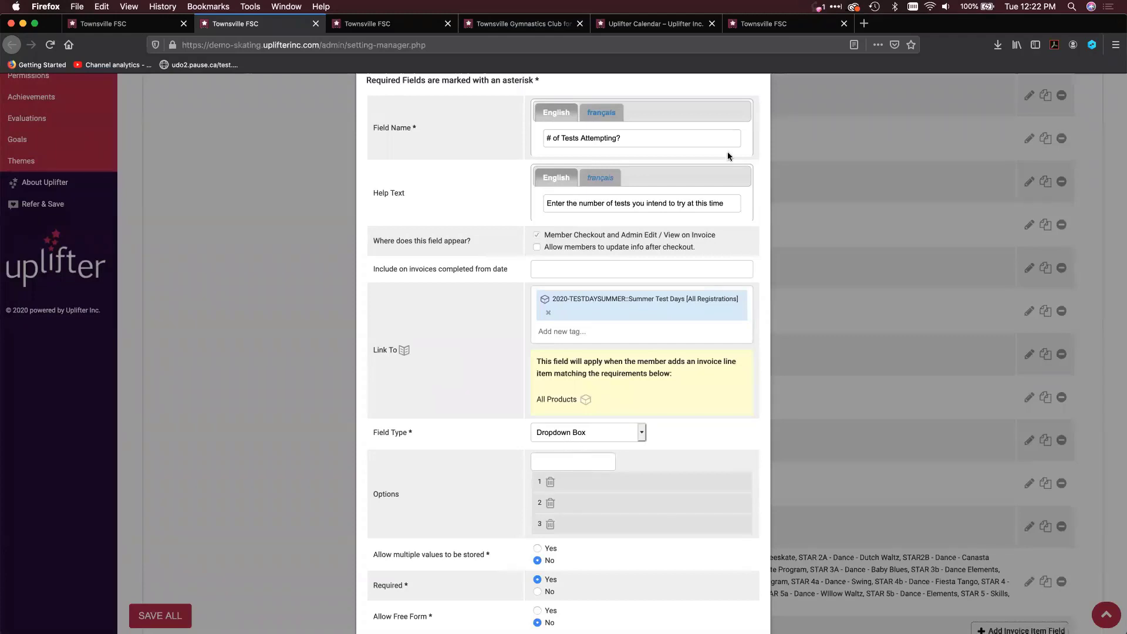
pyautogui.scroll(3, 704, 150)
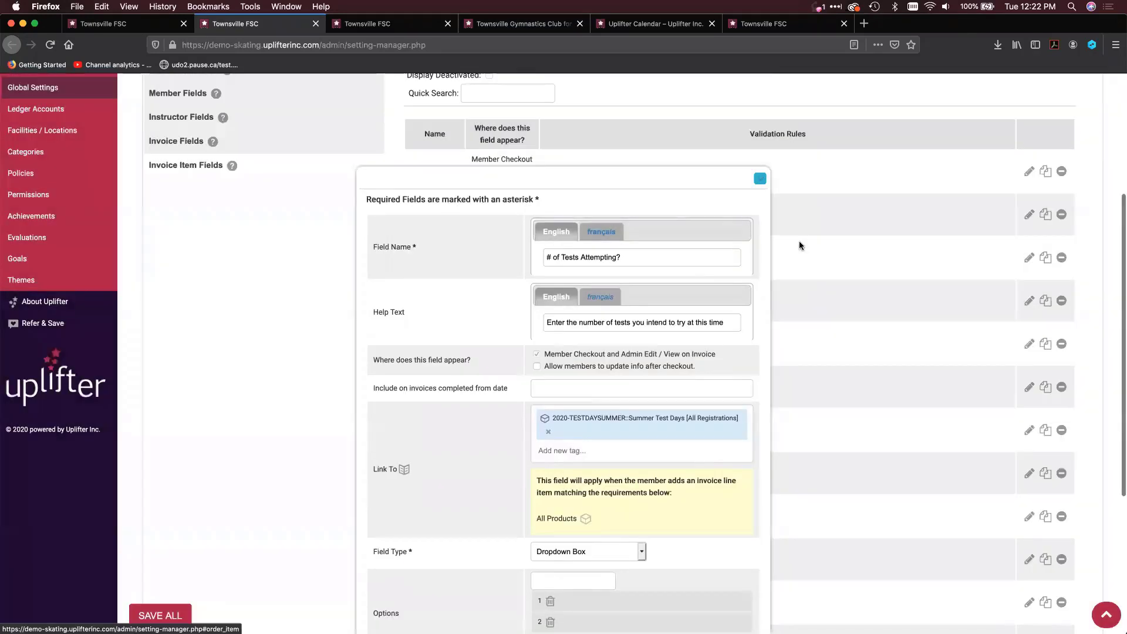
pyautogui.click(798, 244)
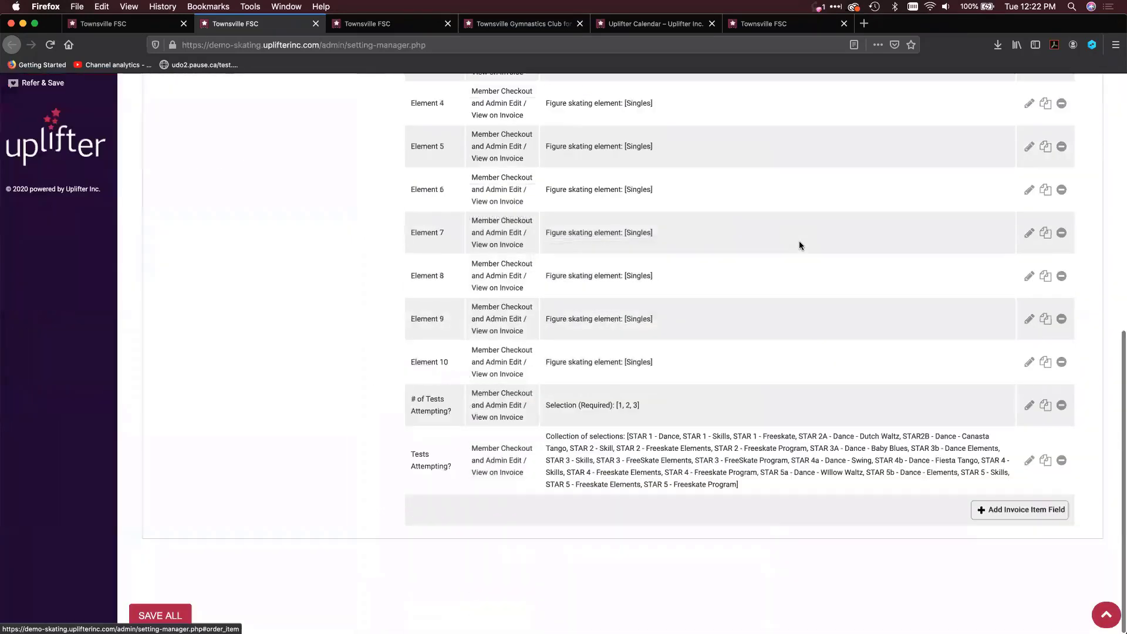
# Open the "Tests Attempting?" field, examine its program link and list of STAR test options, and close it
pyautogui.click(1030, 461)
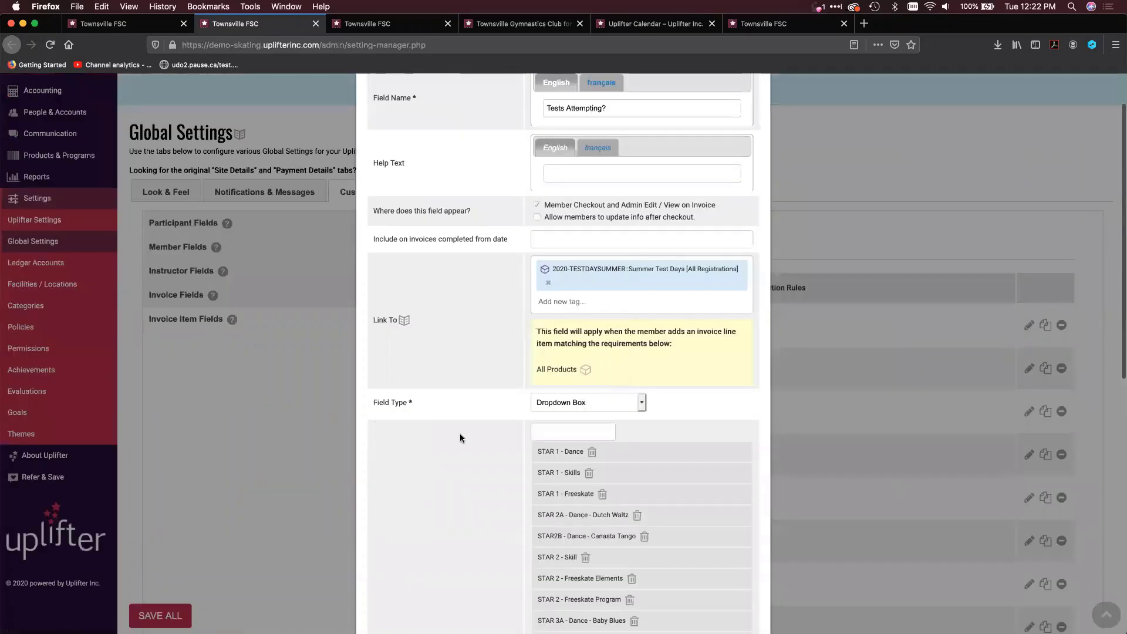
pyautogui.scroll(-2, 460, 433)
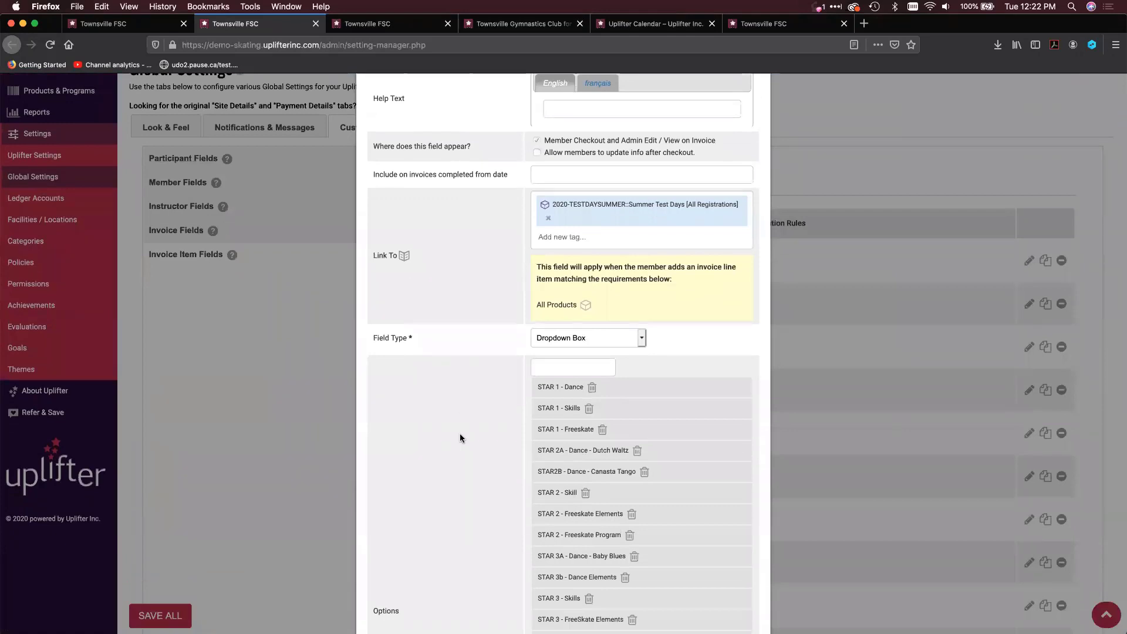
pyautogui.scroll(-1, 460, 437)
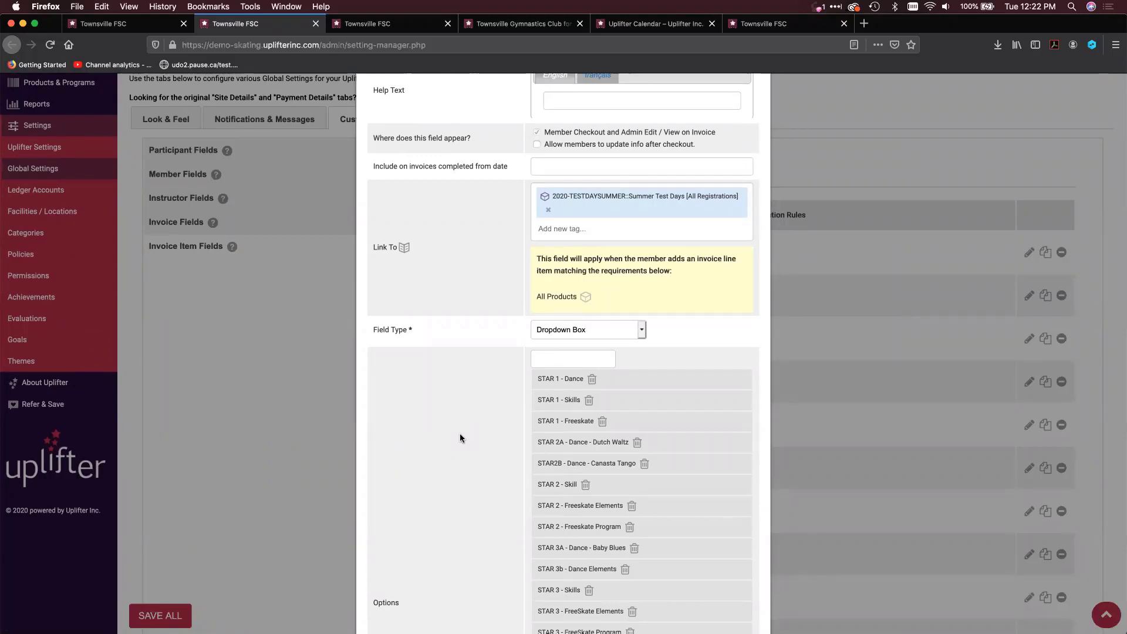
pyautogui.scroll(5, 679, 228)
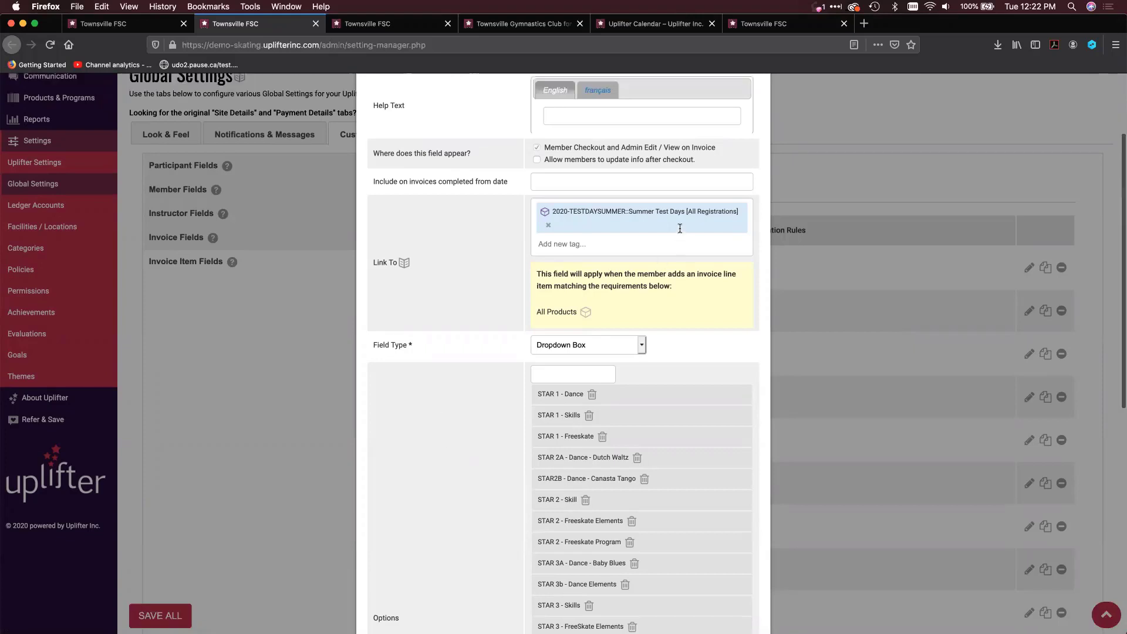
pyautogui.click(761, 86)
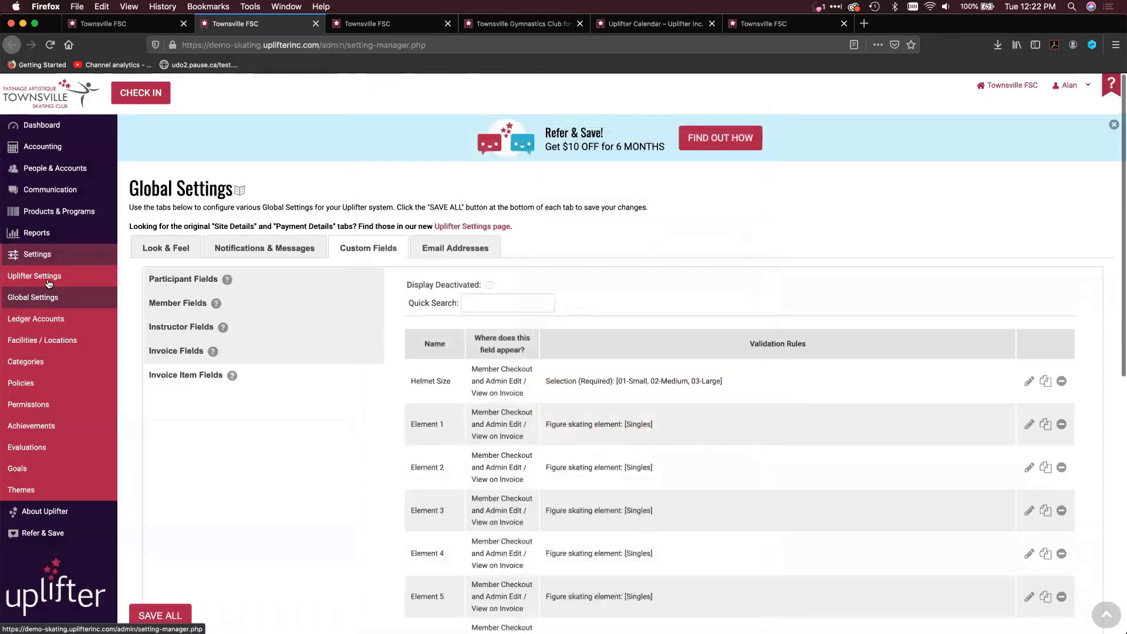
# Go to the Discounts and open "Test Day - Multiple Test Charges" to review its details and benefits
pyautogui.moveTo(78, 215)
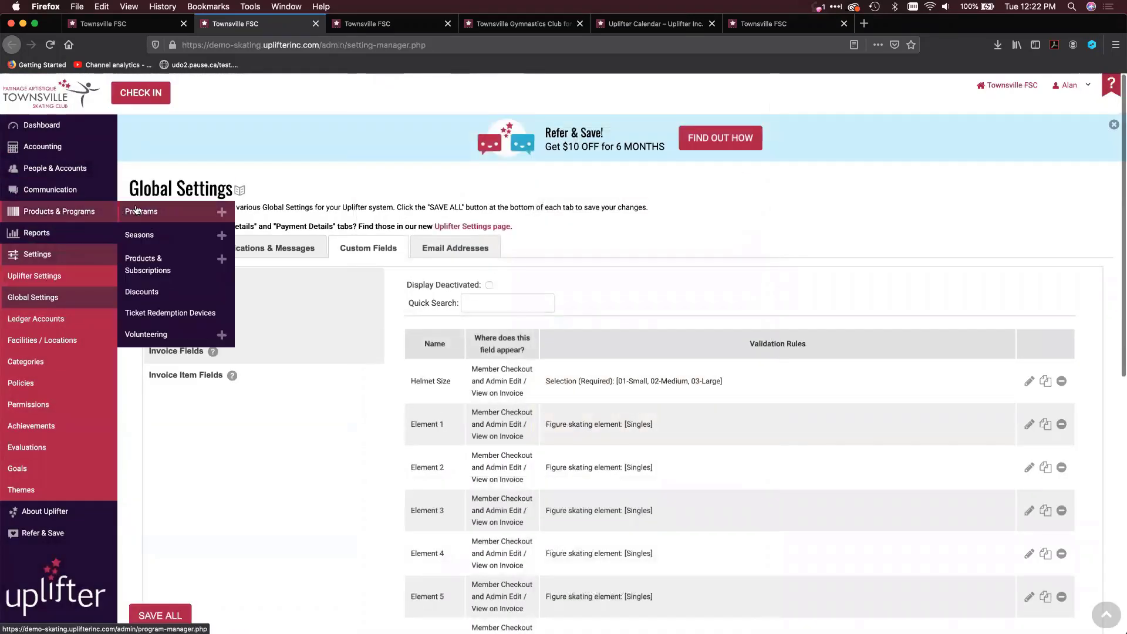
pyautogui.click(151, 293)
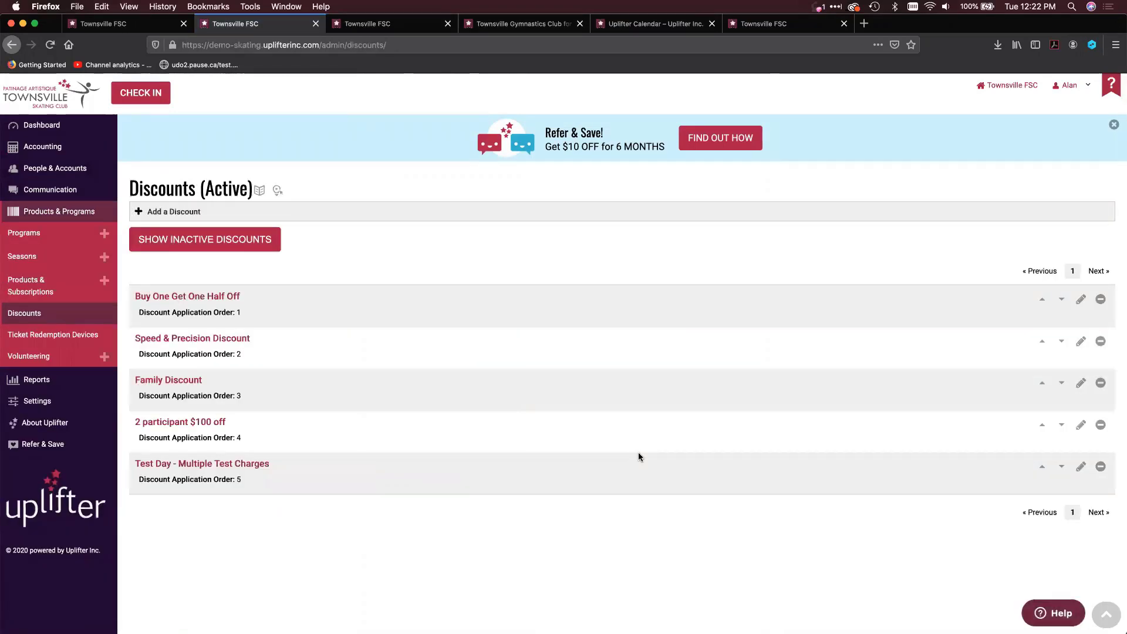
pyautogui.click(1081, 466)
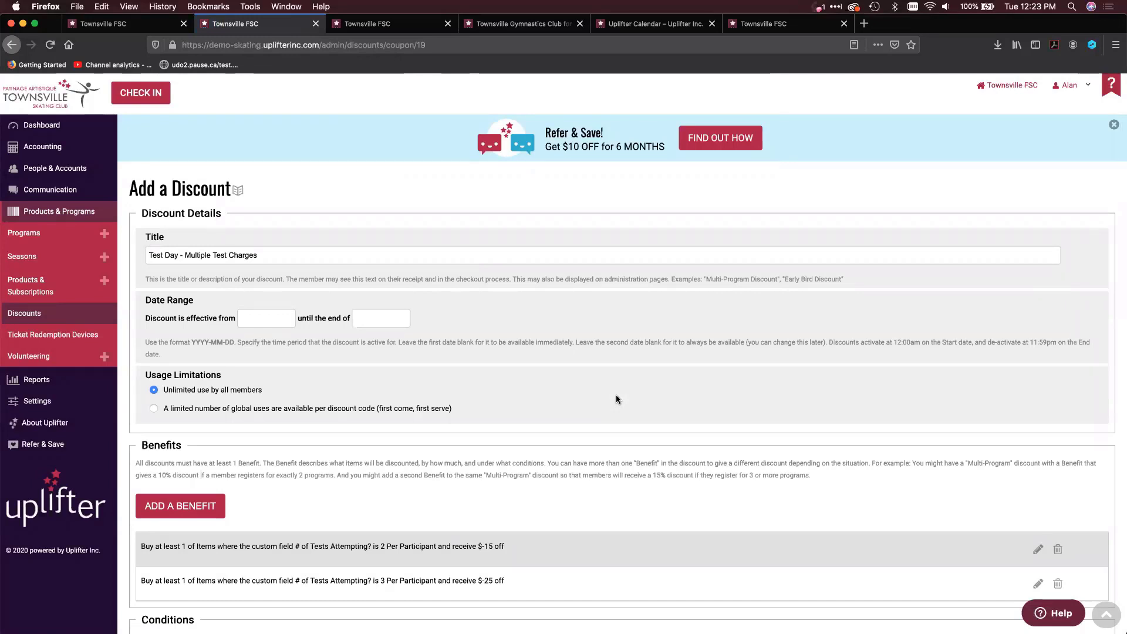
pyautogui.scroll(-1, 600, 483)
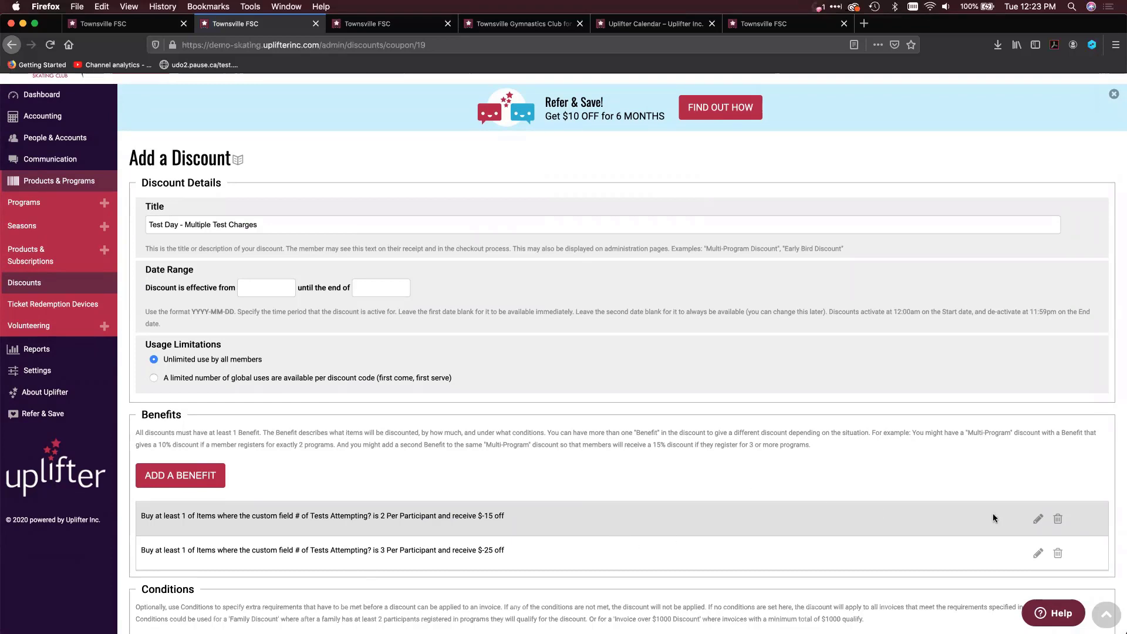
# Open the two-test benefit, explore adding a qualifying item by custom field value with "# of Tests Attempting?" checked, and close without saving
pyautogui.click(1038, 518)
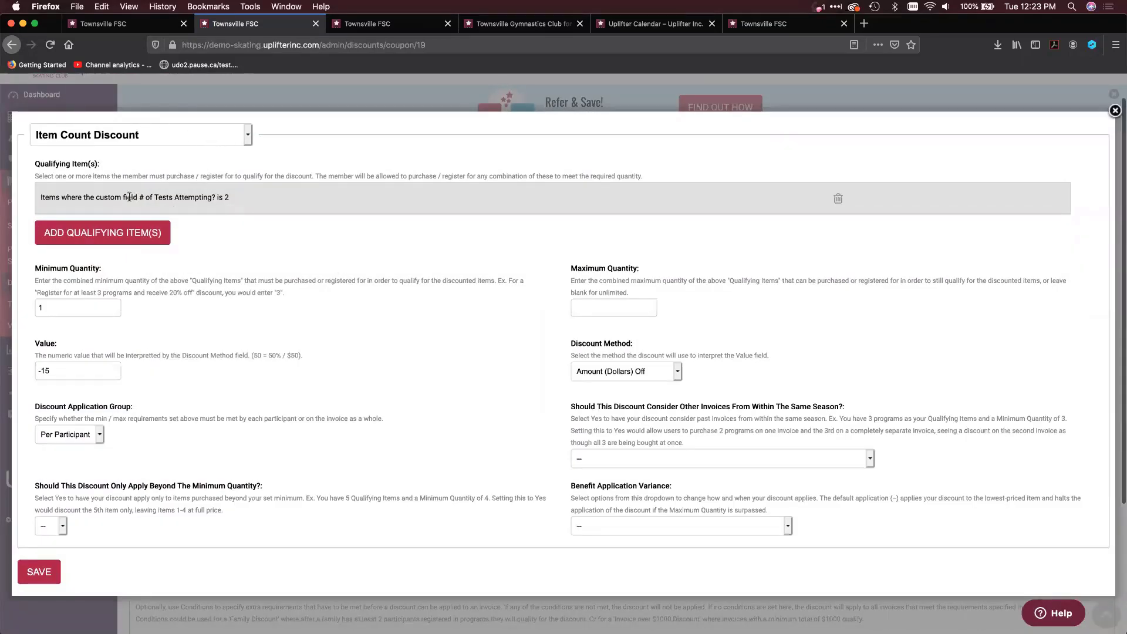
pyautogui.click(112, 233)
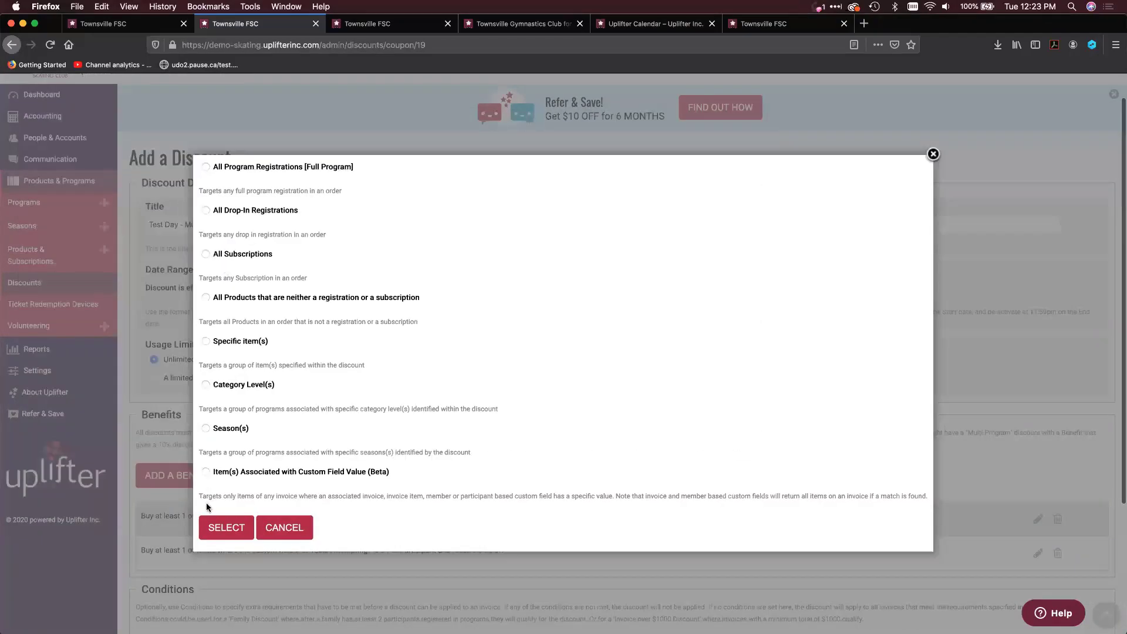
pyautogui.click(228, 471)
pyautogui.click(227, 526)
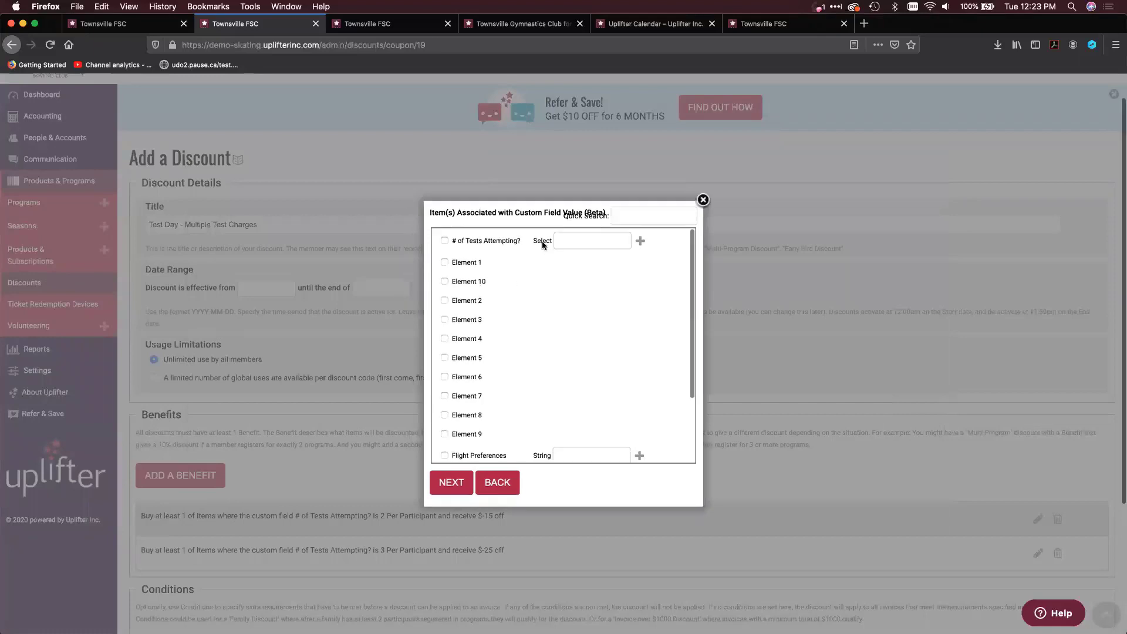
pyautogui.click(444, 241)
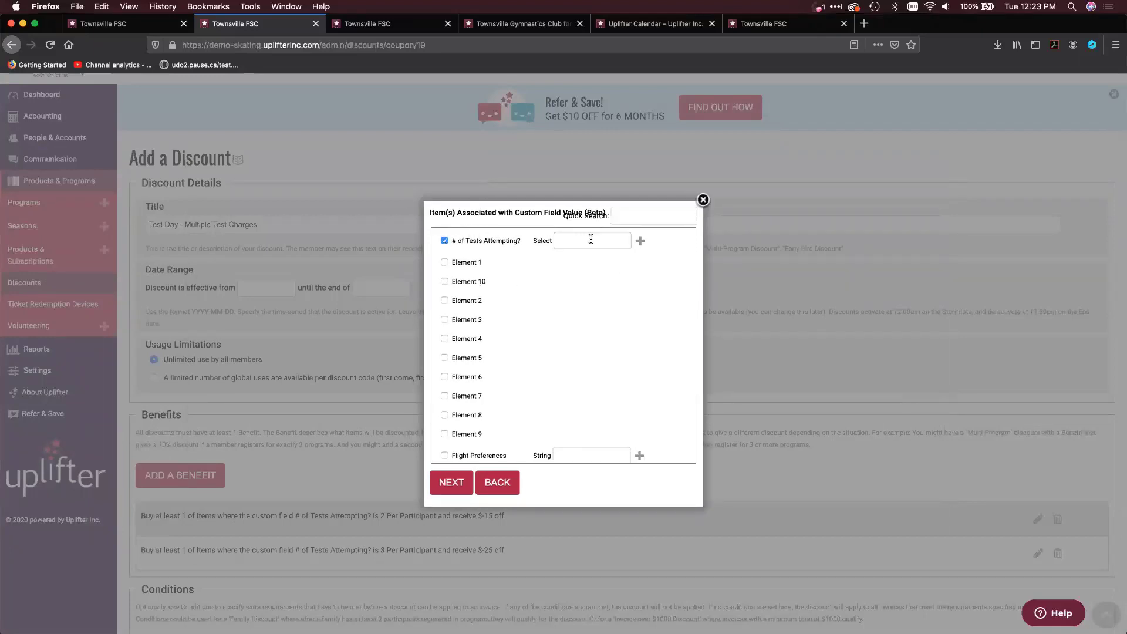
pyautogui.click(703, 202)
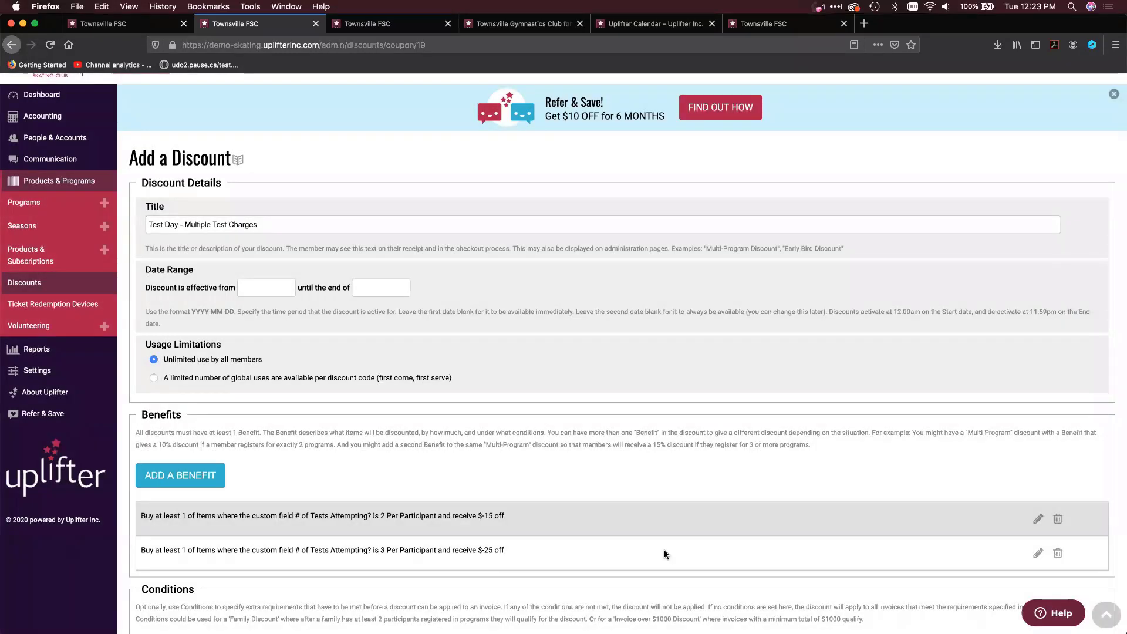
# Reopen the benefit for two tests attempted, examine its qualifying item and negative discount value, and close it without saving
pyautogui.click(1037, 518)
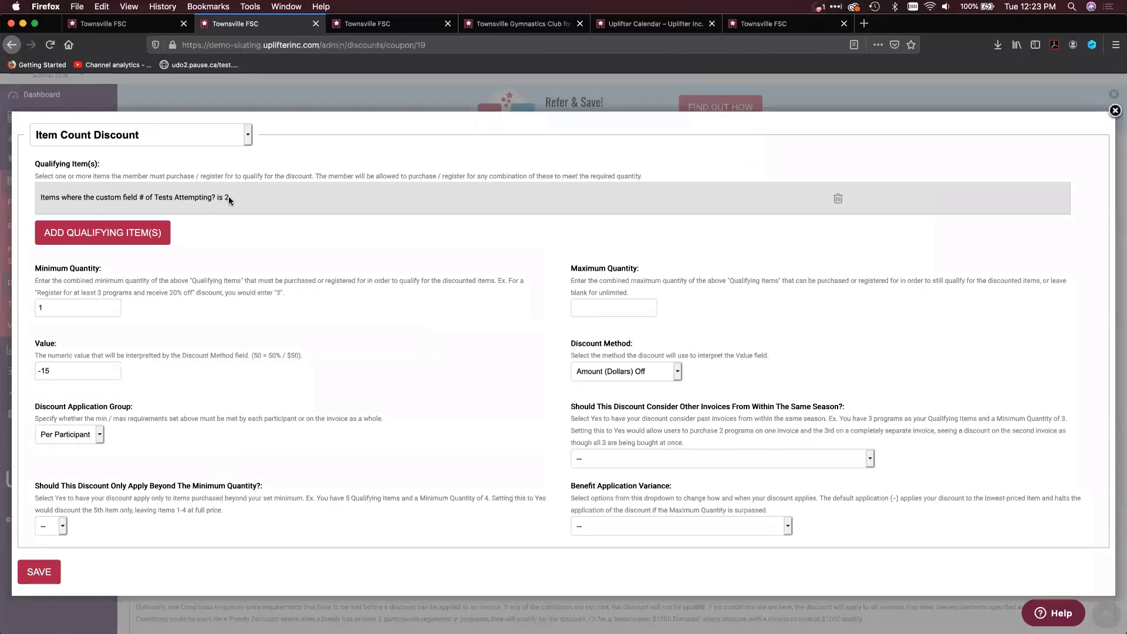
pyautogui.click(68, 369)
pyautogui.moveTo(50, 369); pyautogui.dragTo(36, 368)
pyautogui.click(67, 373)
pyautogui.click(1114, 111)
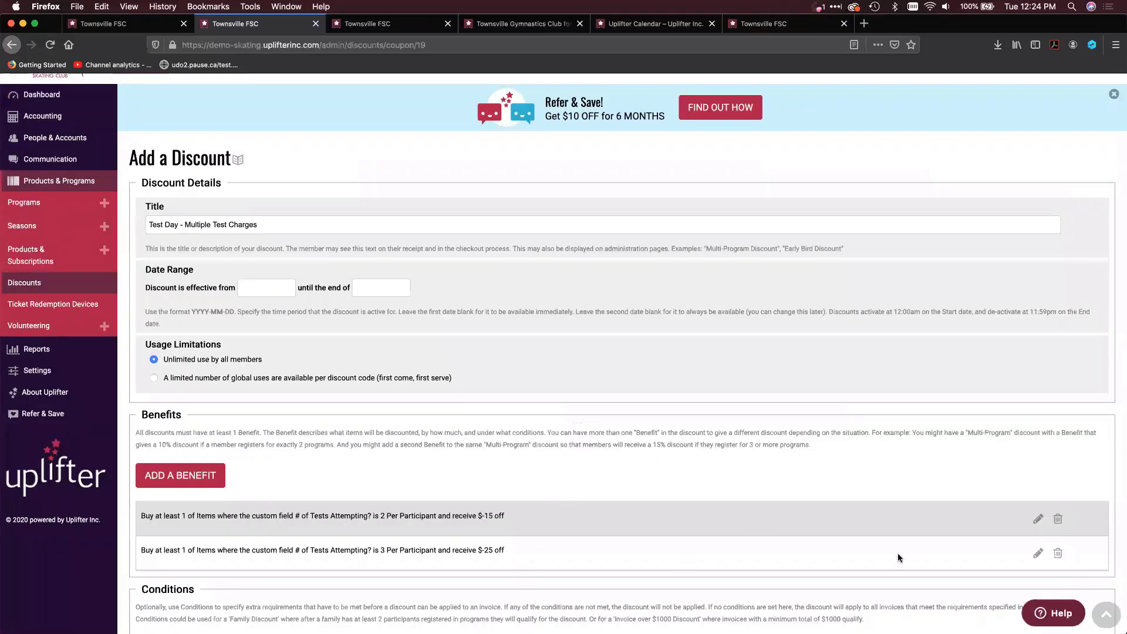
# Open the benefit for three tests attempted, review its value, discount method and application group, and close it without saving
pyautogui.click(1037, 554)
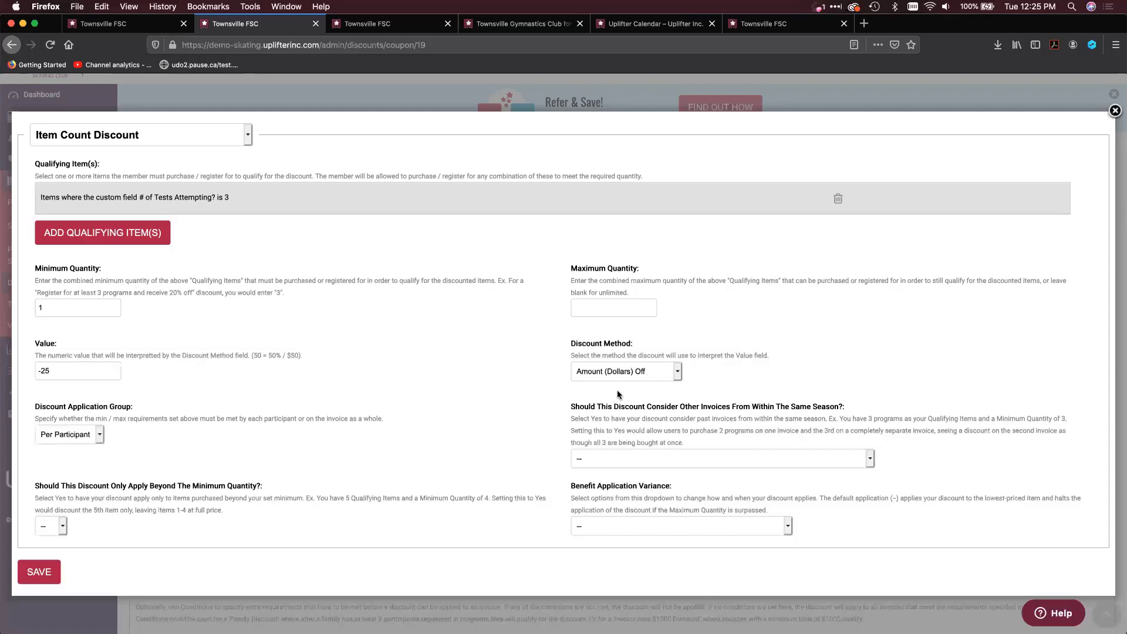
pyautogui.scroll(-1, 380, 434)
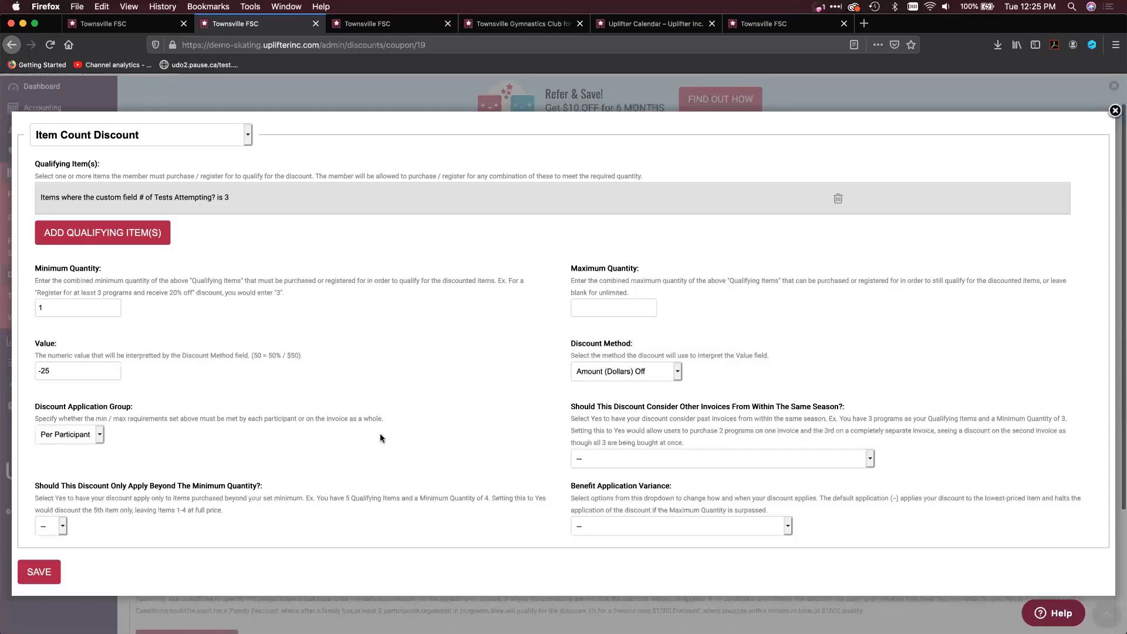
pyautogui.rightClick(379, 433)
pyautogui.click(410, 364)
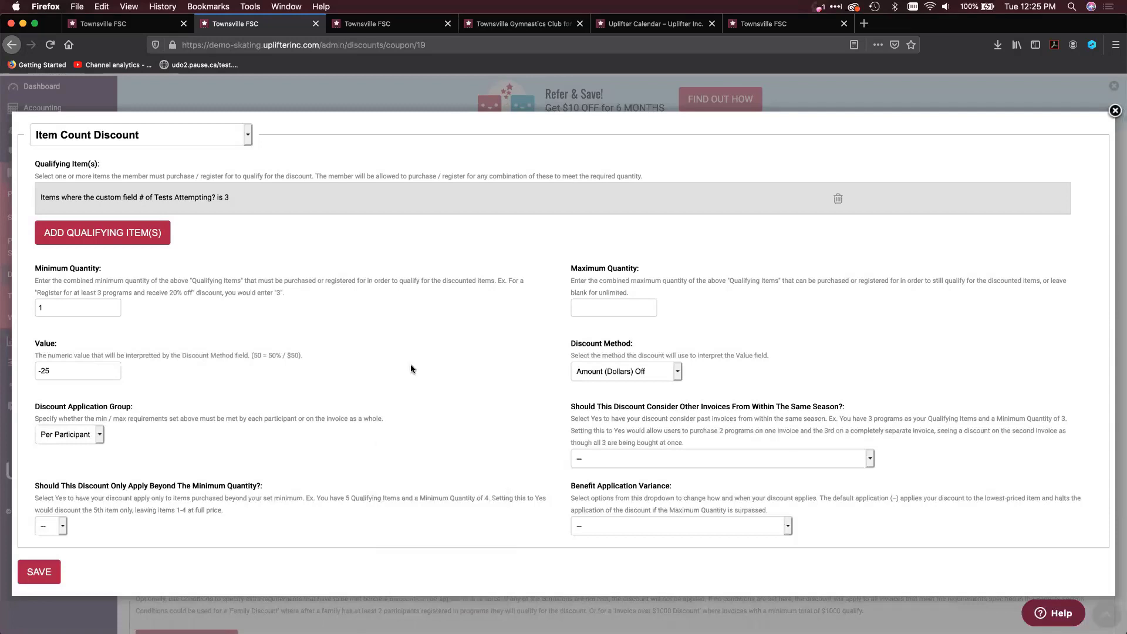
pyautogui.click(1114, 111)
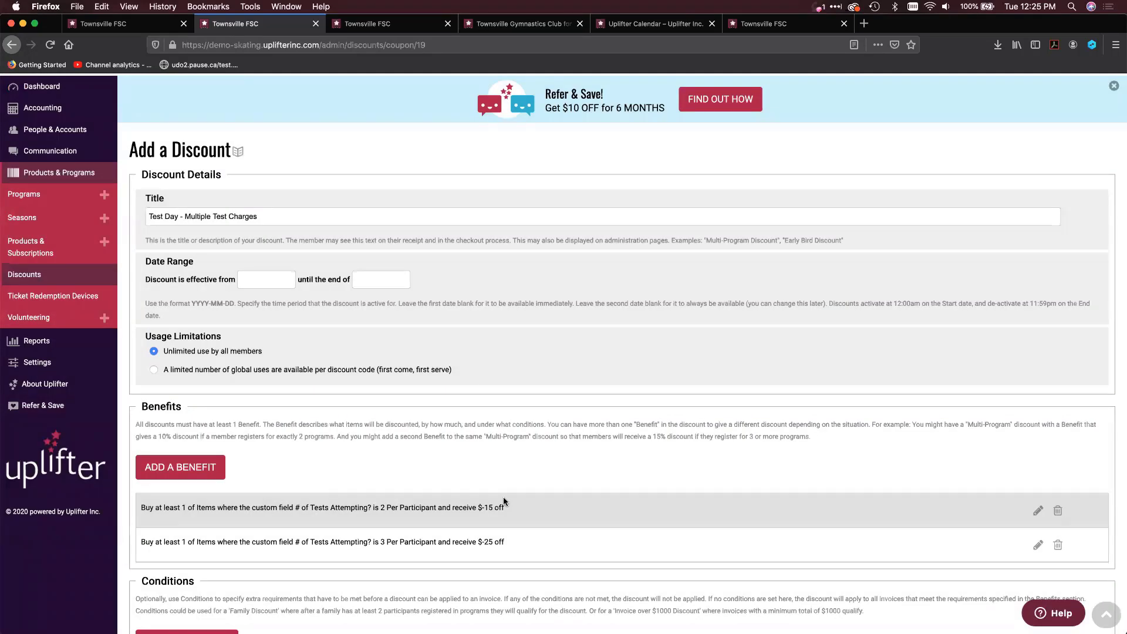
# Open the "Test Day - May 2020" program for editing and show its HTML Add to Cart code
pyautogui.click(78, 197)
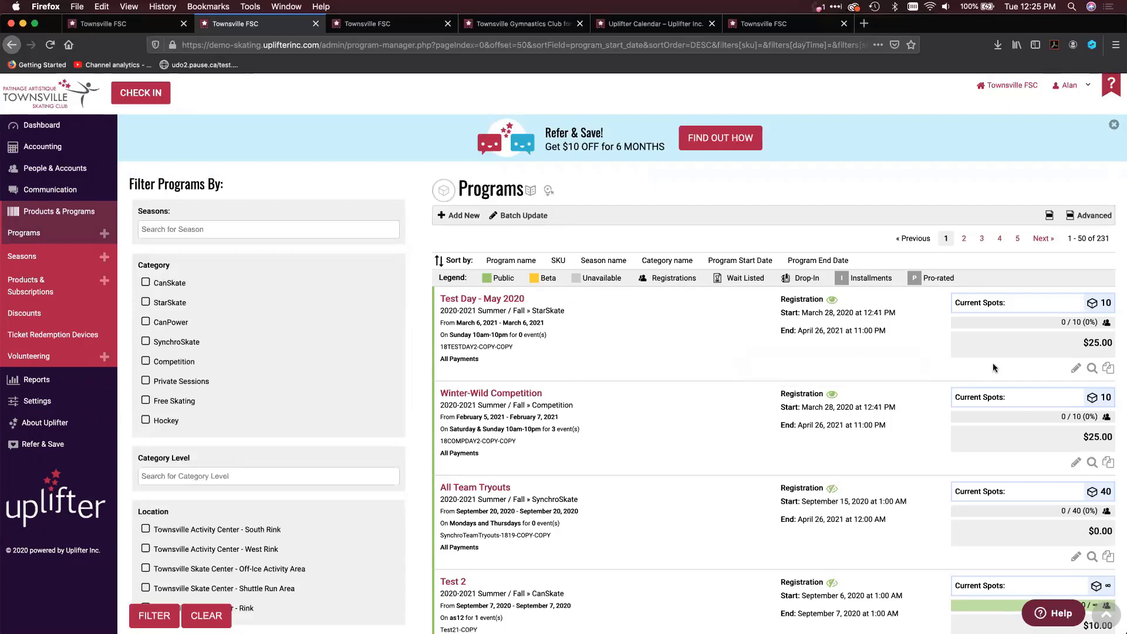
pyautogui.click(1073, 370)
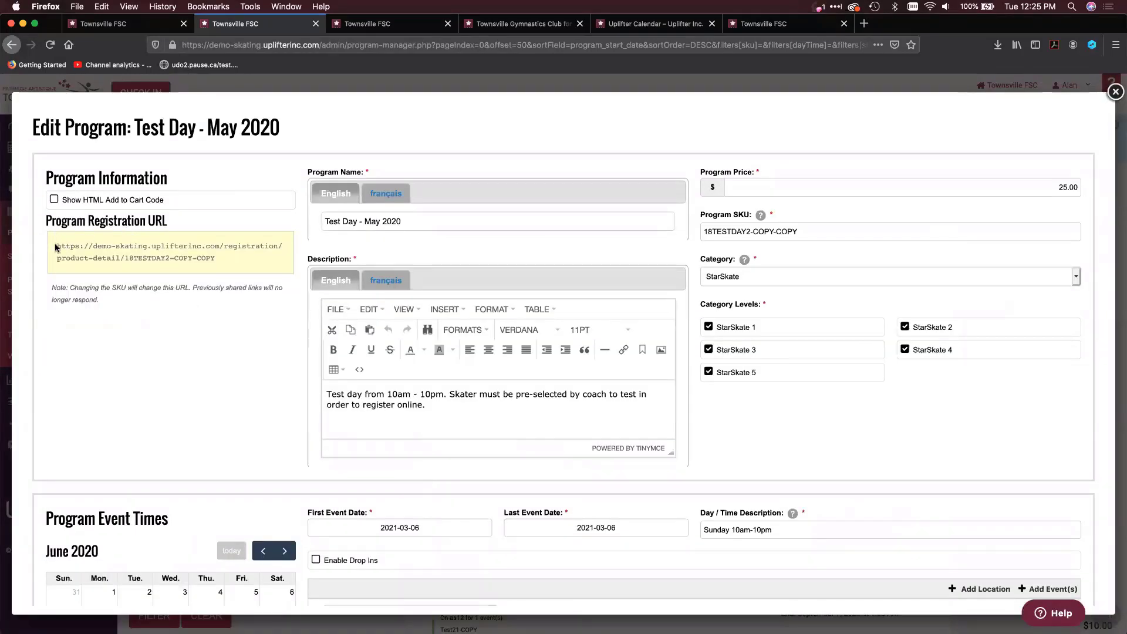
pyautogui.click(68, 201)
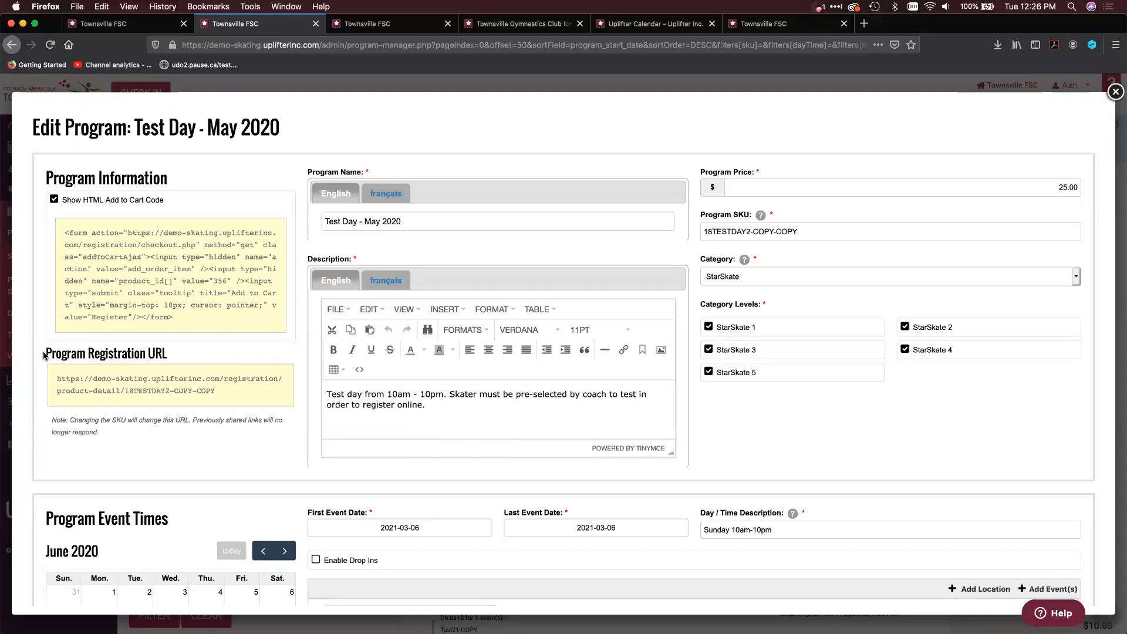
# Copy the Program Registration URL of "Test Day - May 2020" and open it in a new browser tab
pyautogui.moveTo(232, 393); pyautogui.dragTo(46, 384)
pyautogui.press('super+c')
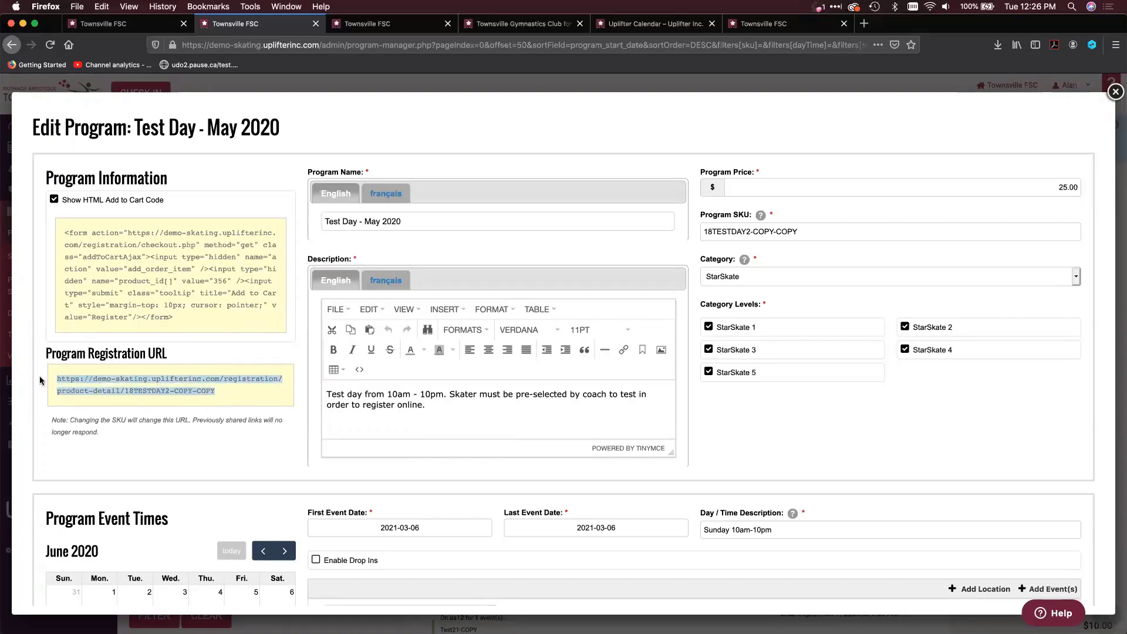
pyautogui.press('super+t')
pyautogui.press('super+v')
pyautogui.press('Return')
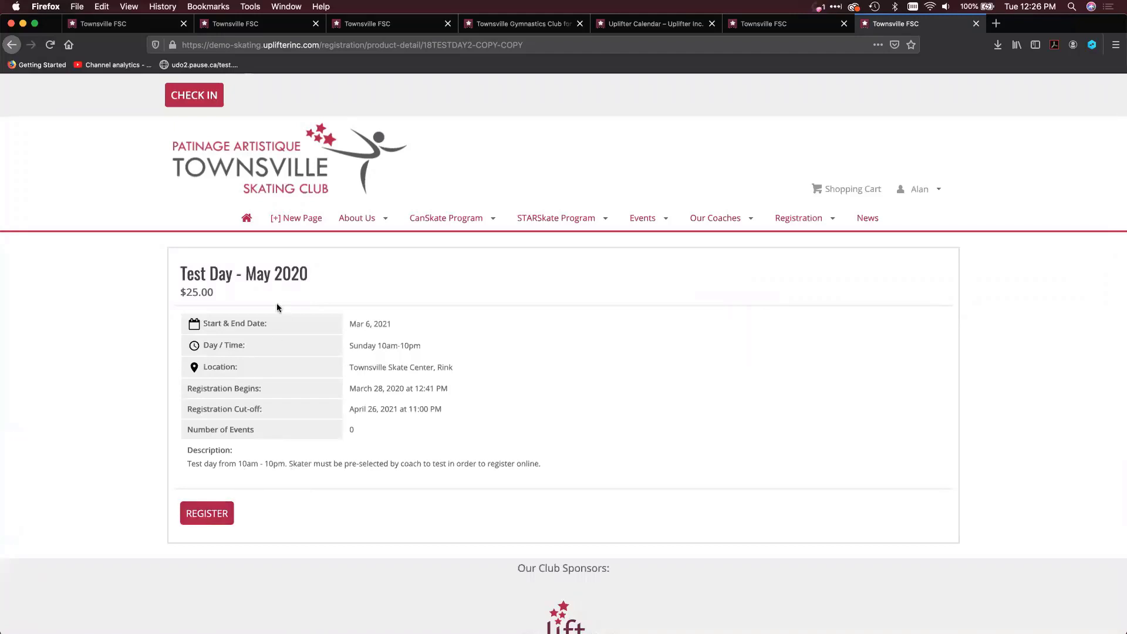
# Return to the "Test Day - May 2020" program editor and go to the start of the HTML Add to Cart code
pyautogui.click(130, 27)
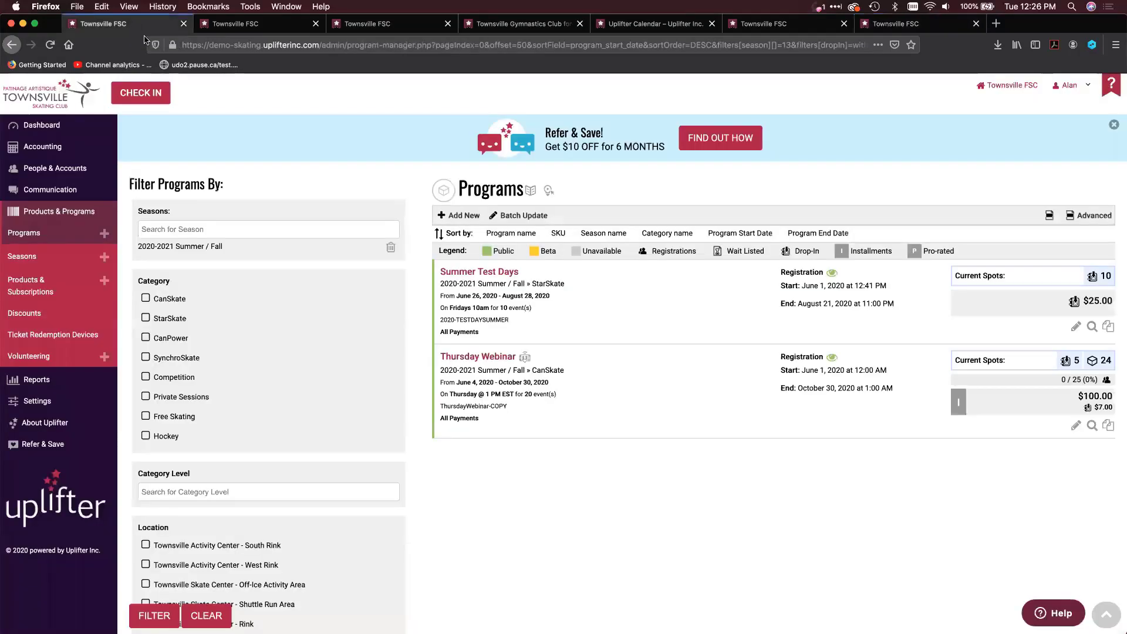
pyautogui.click(233, 26)
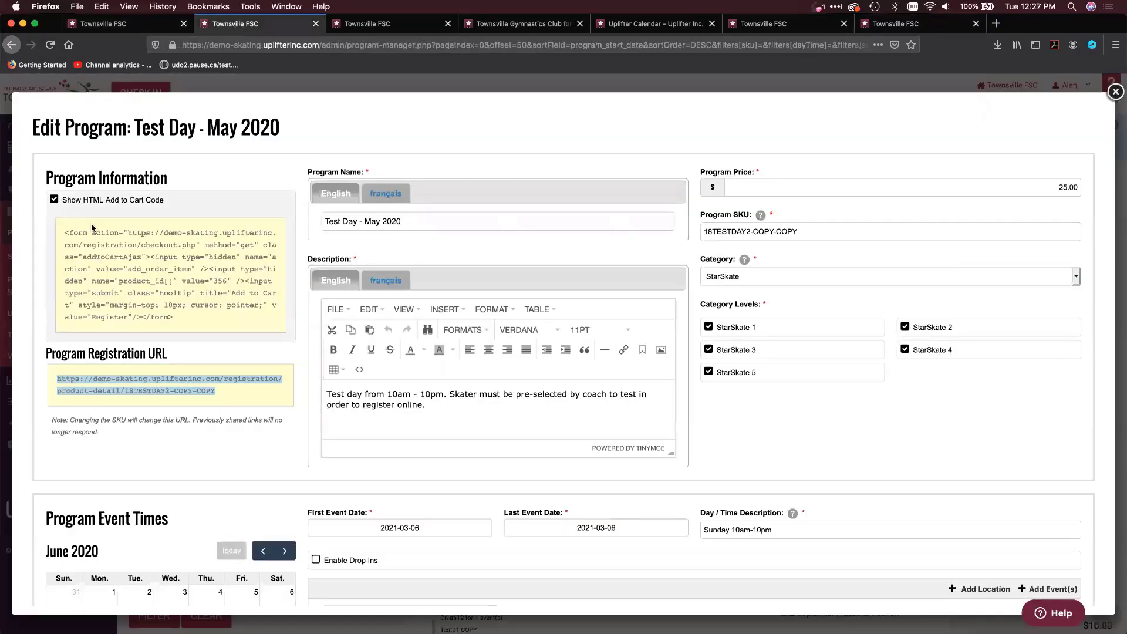
pyautogui.click(62, 233)
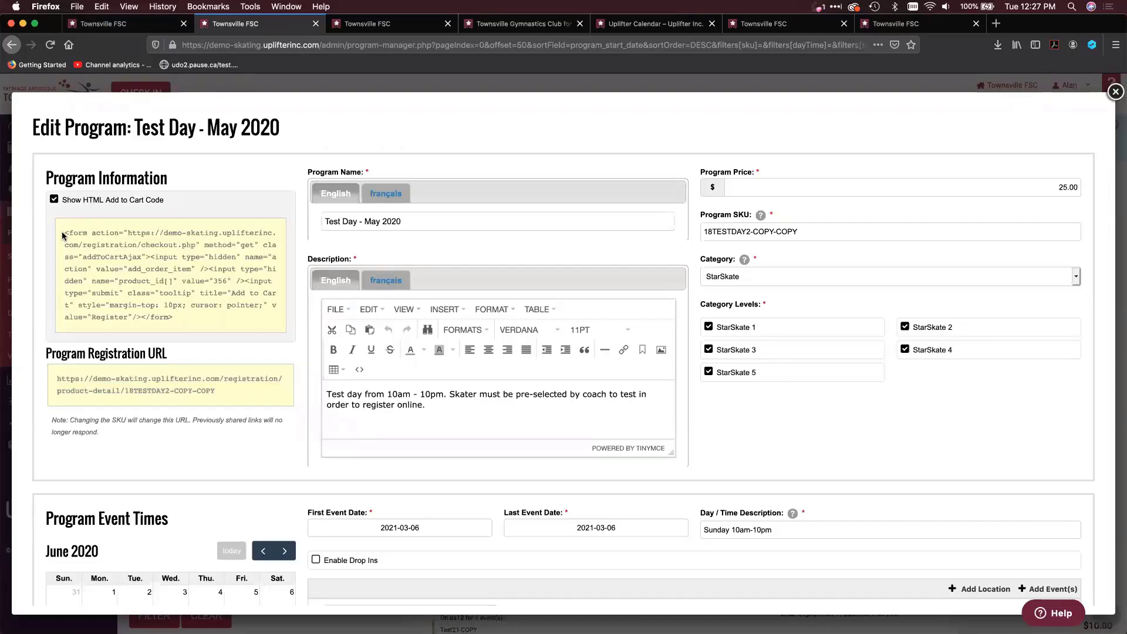
# Examine the HTML Add to Cart code of "Test Day - May 2020" and its checkout URL, then hide the code
pyautogui.moveTo(62, 231); pyautogui.dragTo(185, 325)
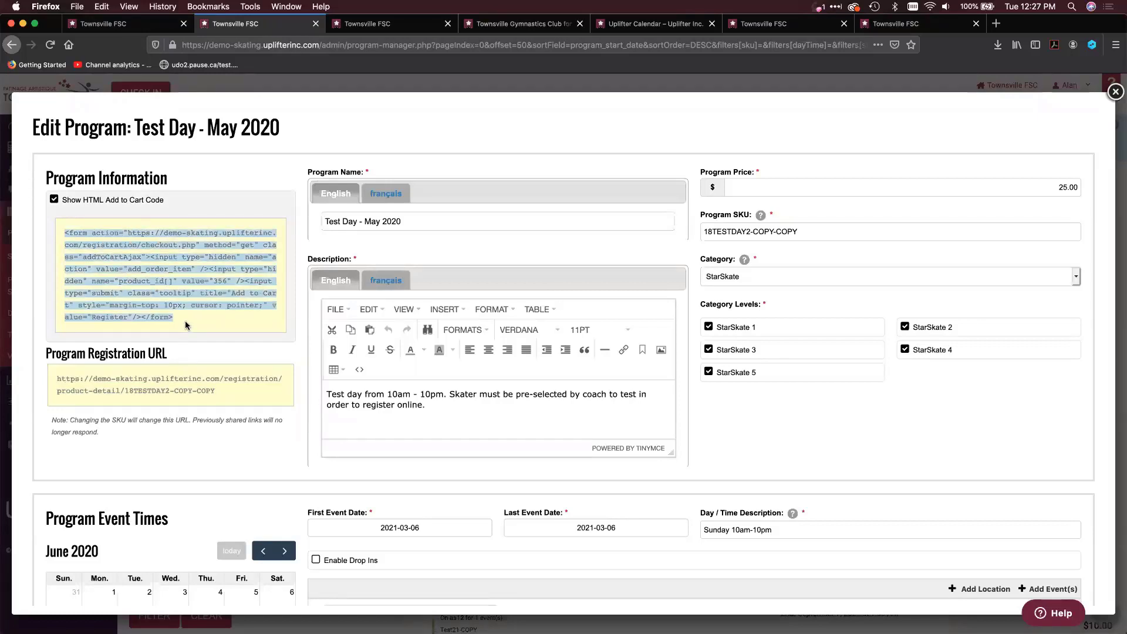
pyautogui.click(199, 284)
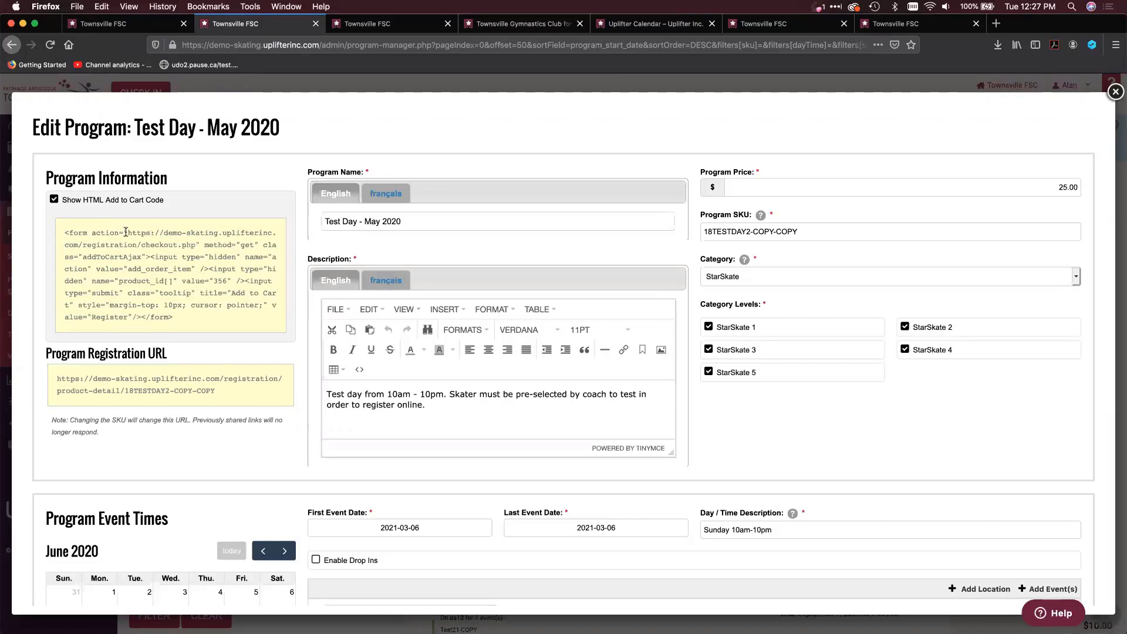
pyautogui.moveTo(125, 232); pyautogui.dragTo(196, 244)
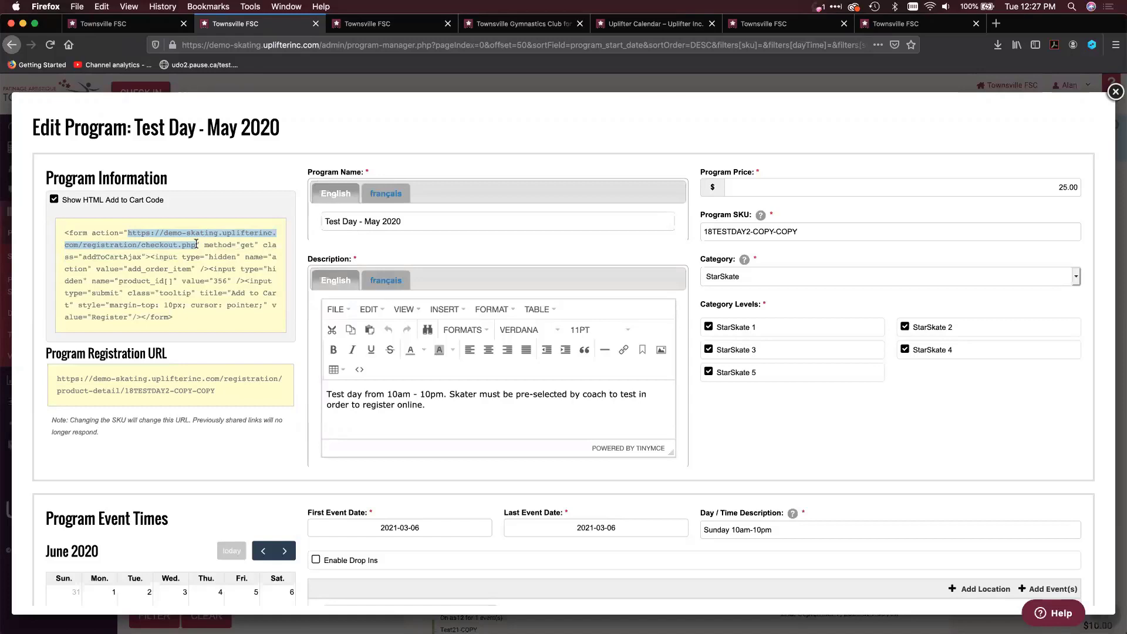
pyautogui.moveTo(178, 313); pyautogui.dragTo(61, 230)
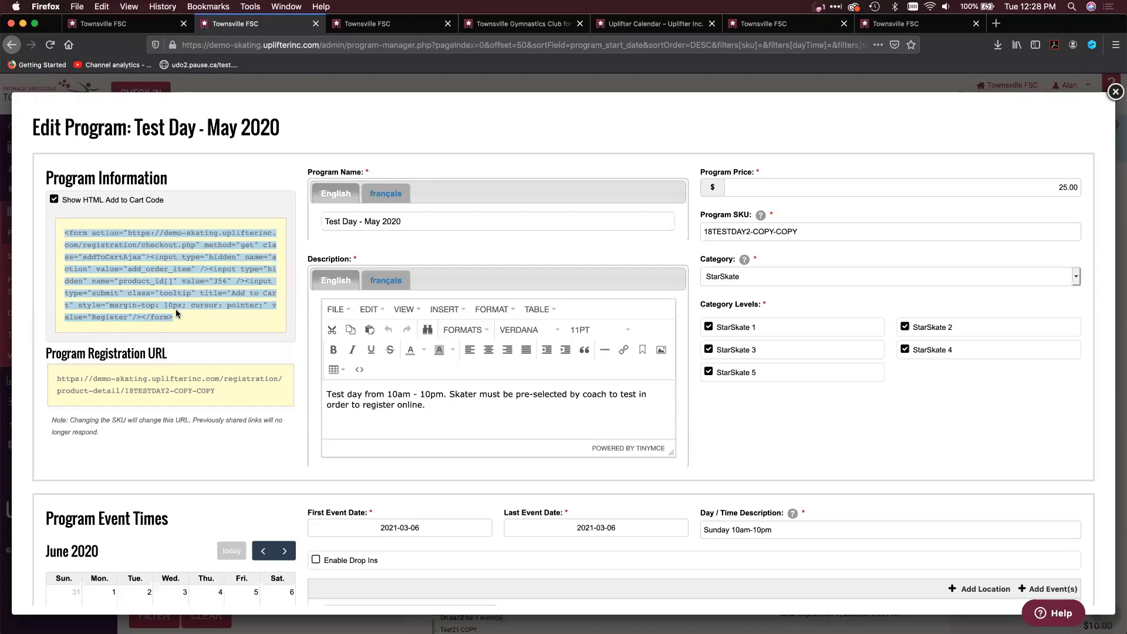
pyautogui.click(127, 200)
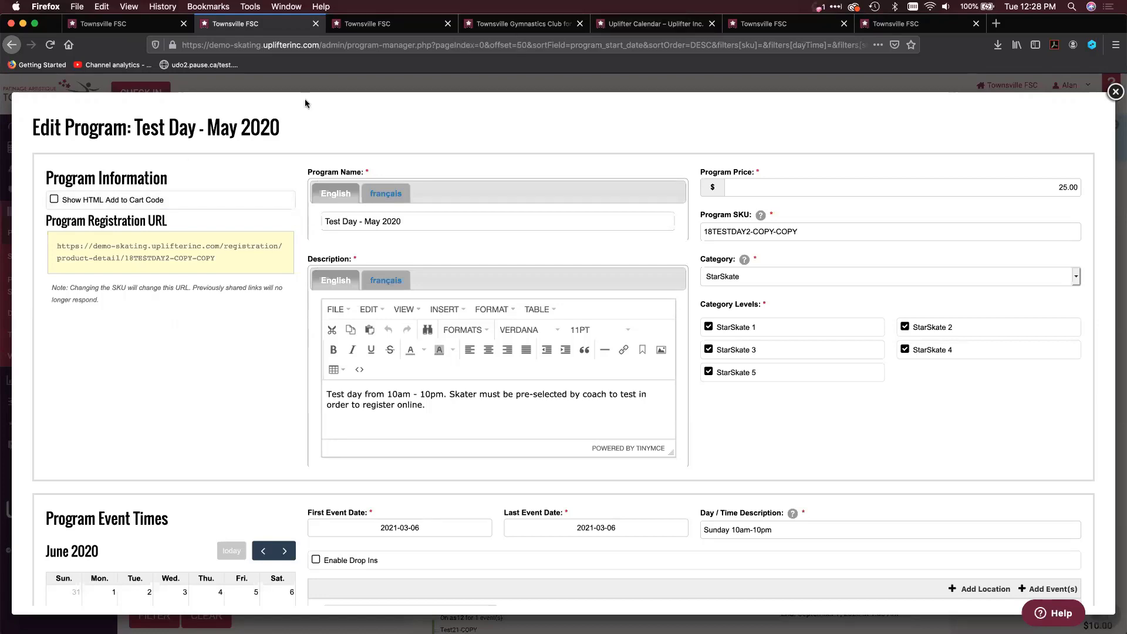
# Open the skating club's public website and go to the Calendar page of the CanSkate Program
pyautogui.click(349, 25)
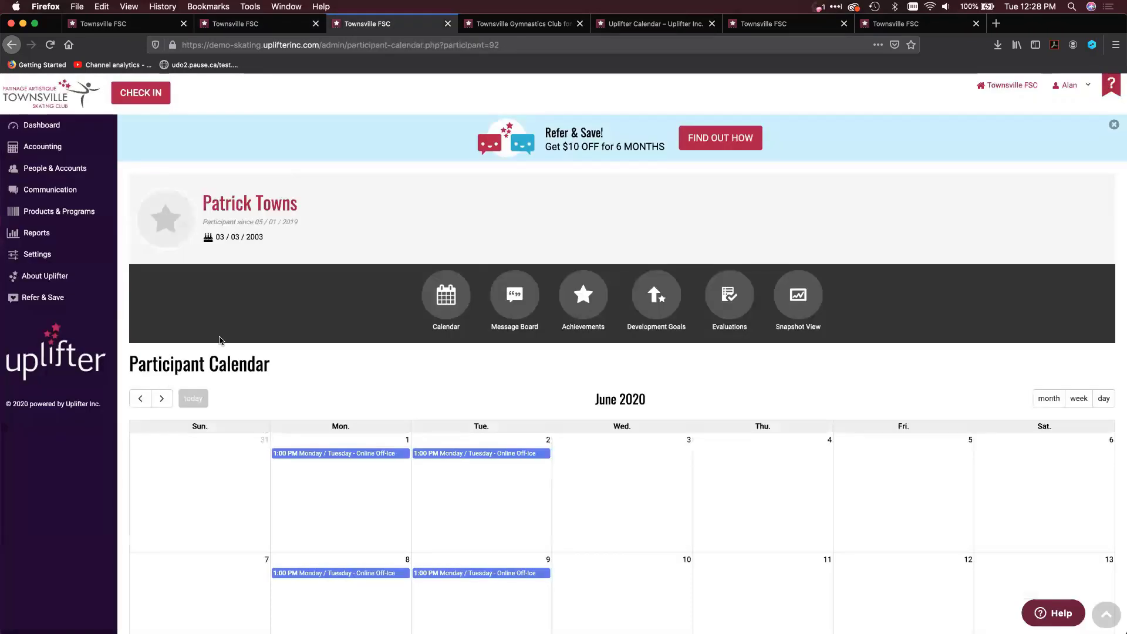
pyautogui.click(985, 88)
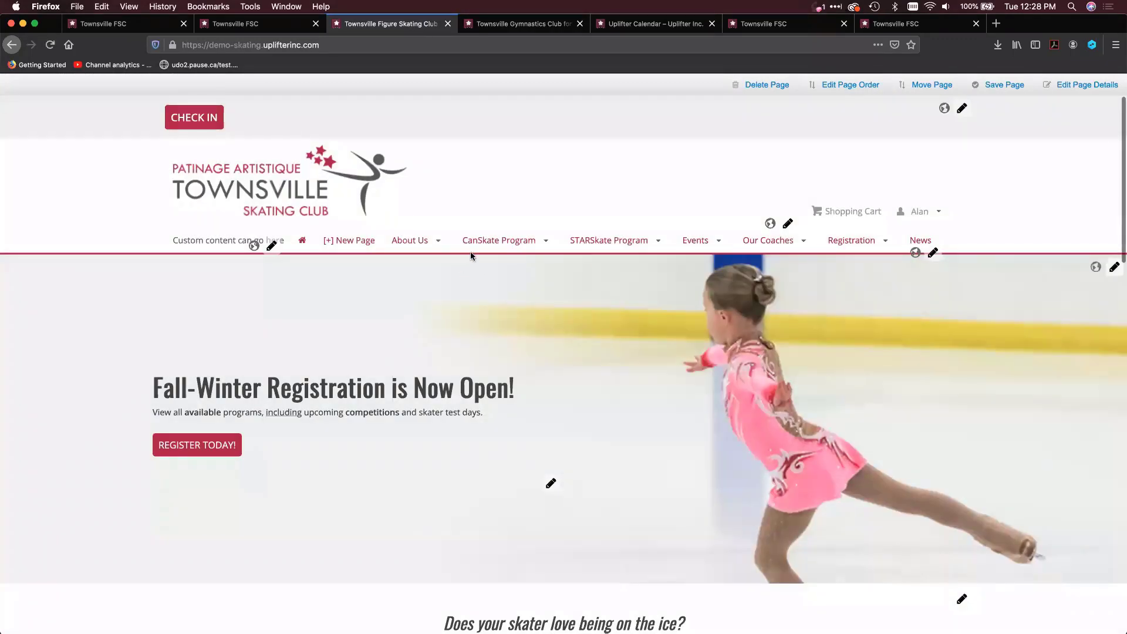
pyautogui.moveTo(471, 255)
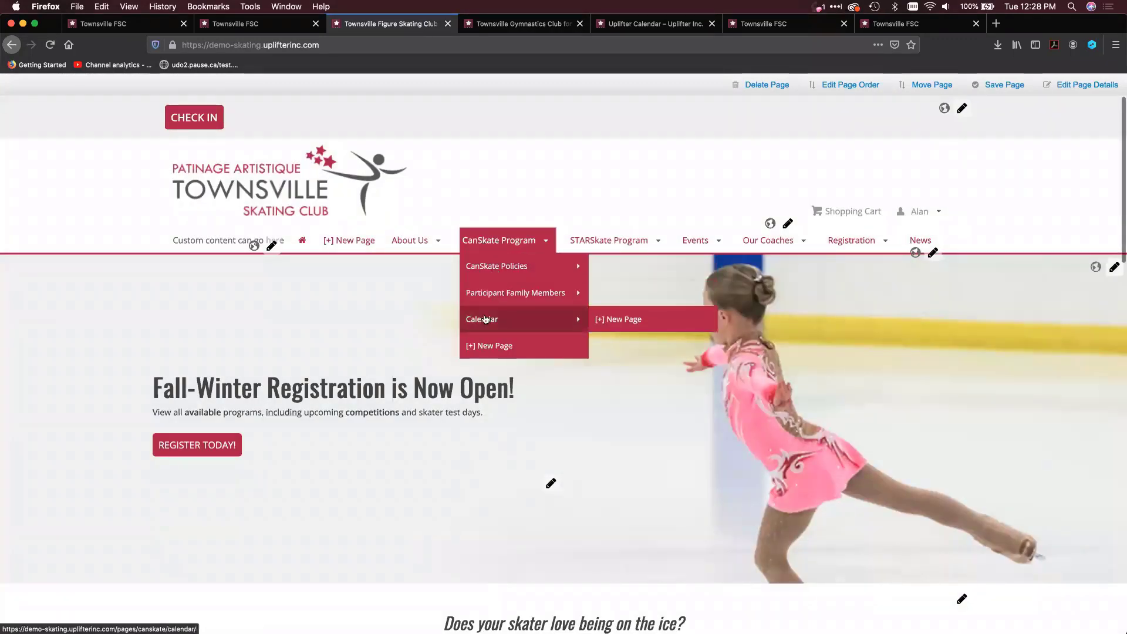
pyautogui.click(486, 319)
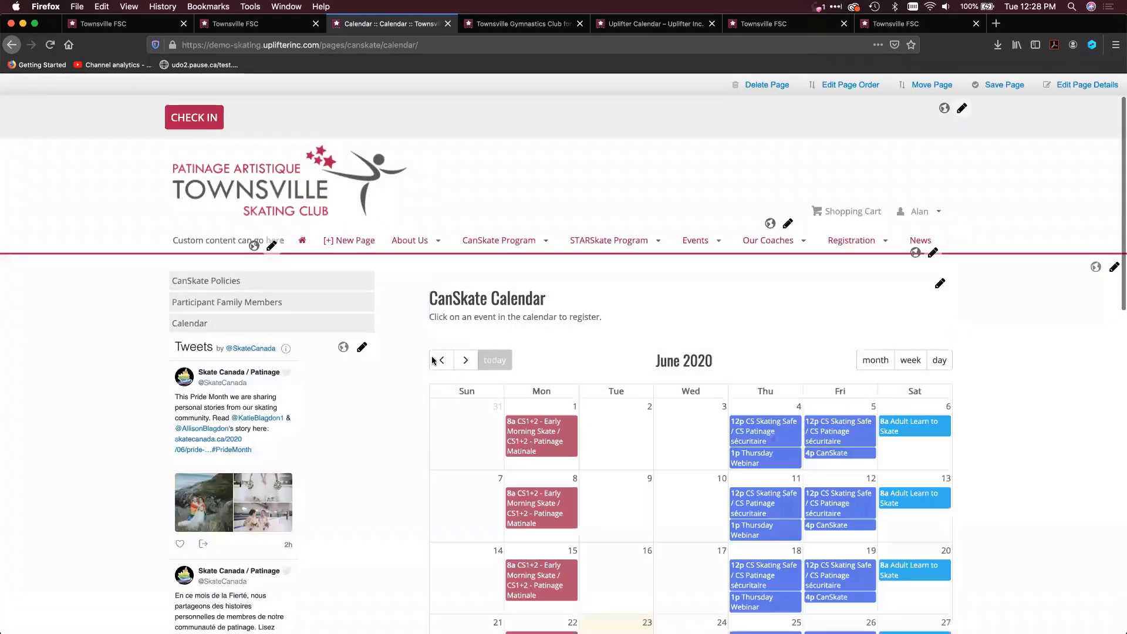
pyautogui.scroll(-3, 488, 284)
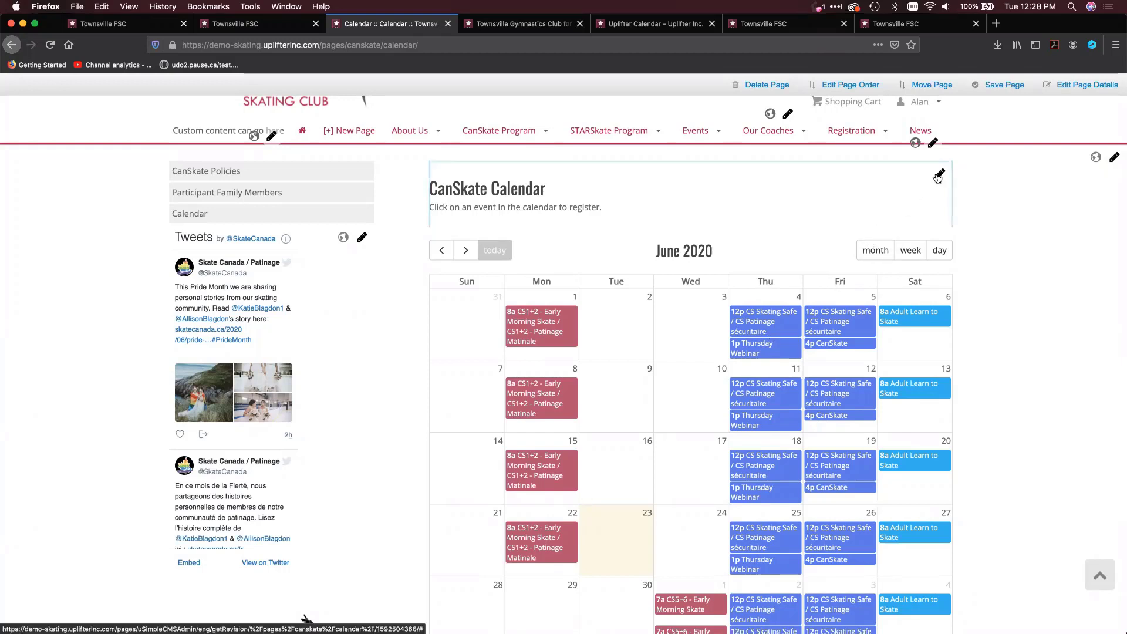
# Edit the CanSkate Calendar section, preview the Embedded Calendar template, and close the template dialog without inserting it
pyautogui.click(939, 176)
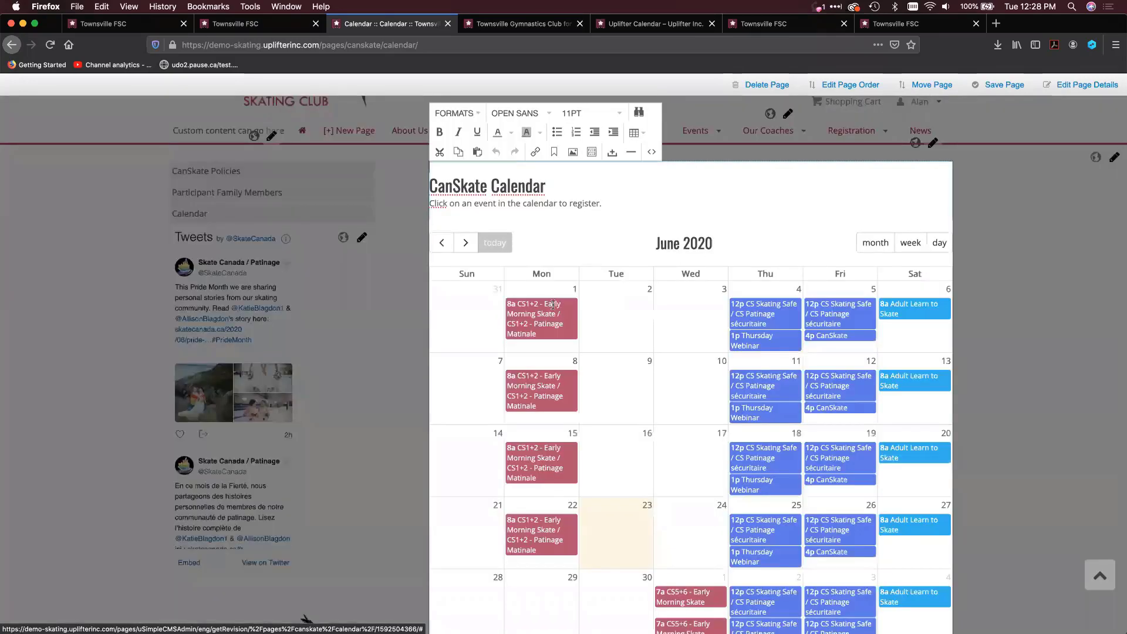
pyautogui.click(593, 153)
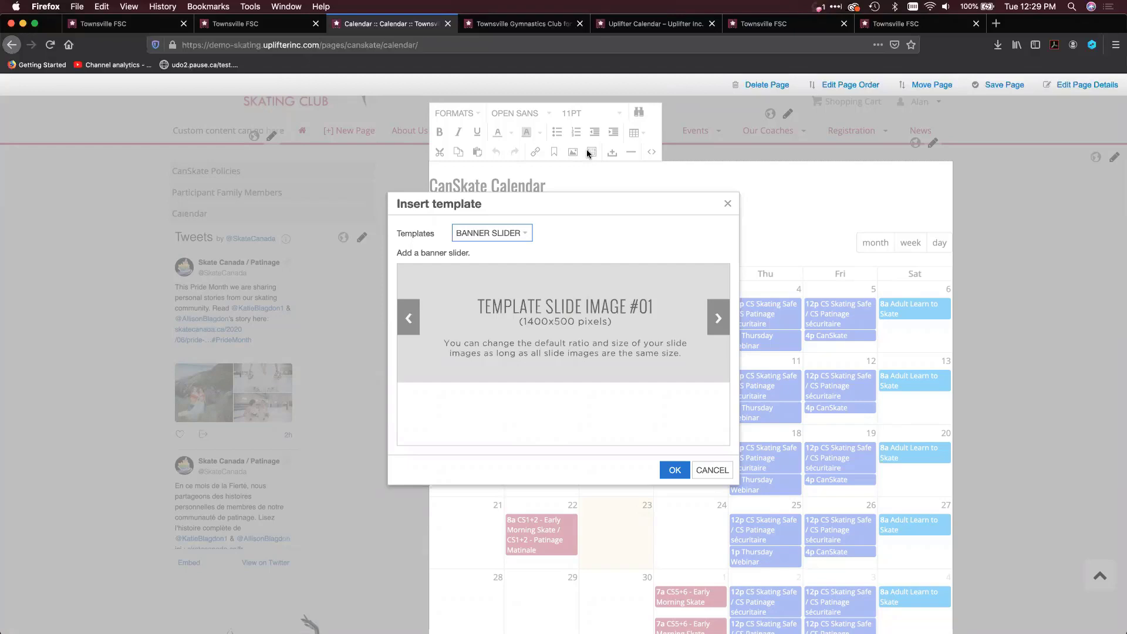
pyautogui.click(517, 233)
pyautogui.click(522, 235)
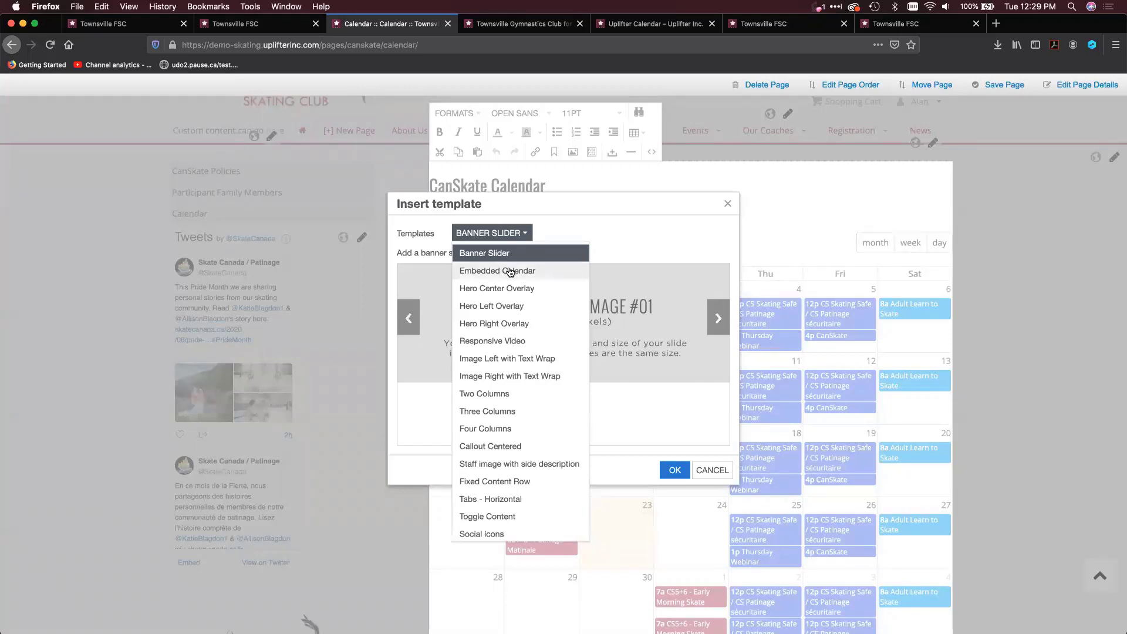
pyautogui.click(510, 271)
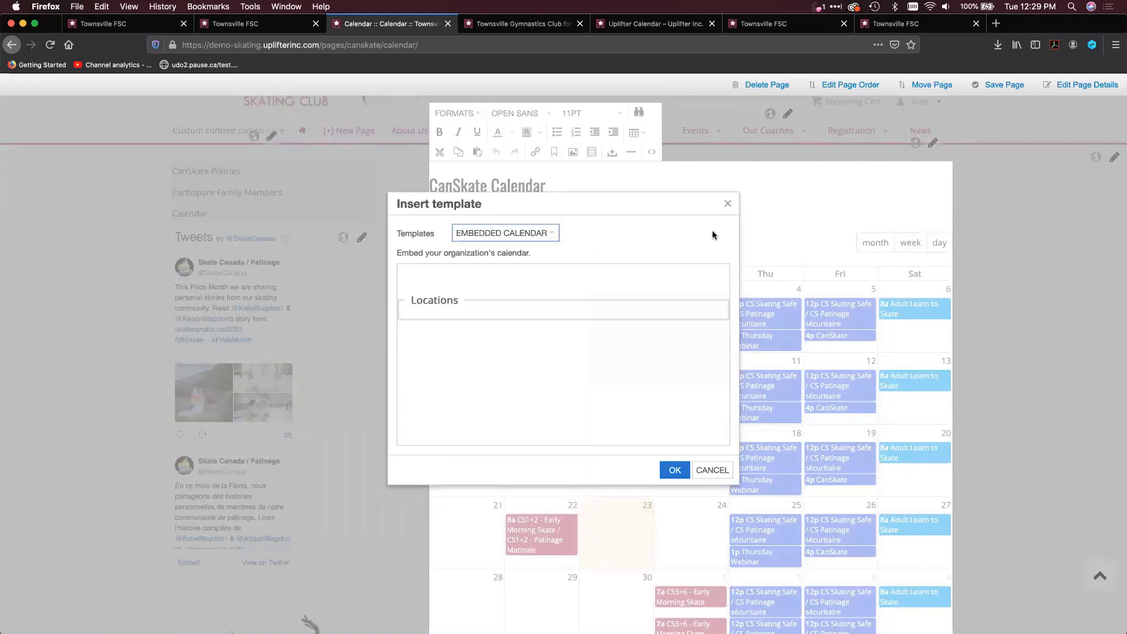
pyautogui.click(729, 205)
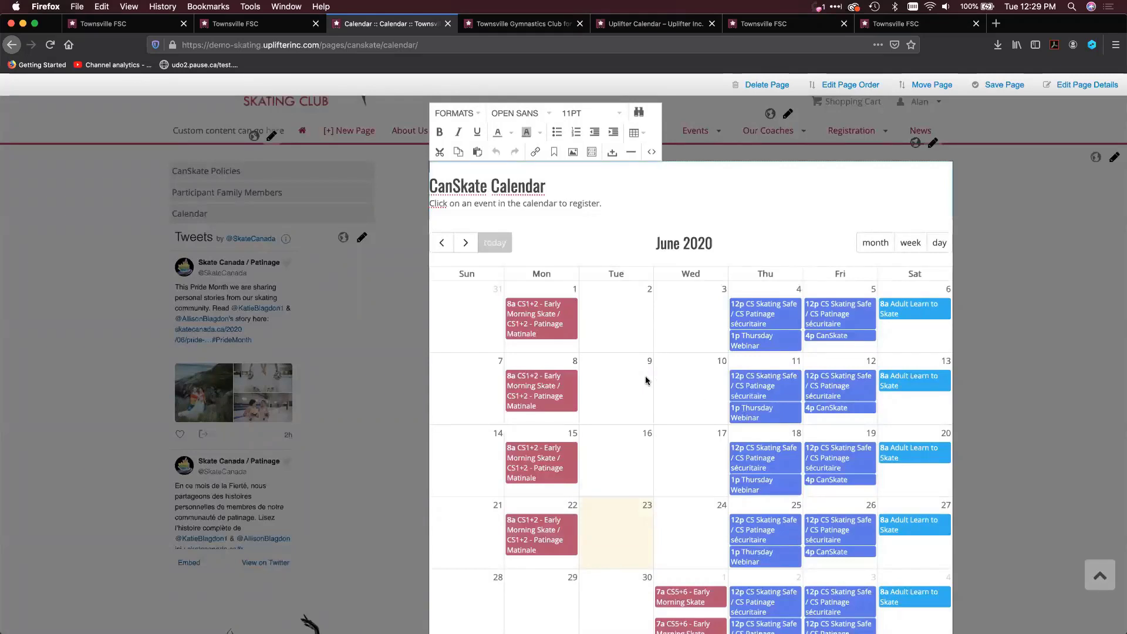
# Switch to the Townsville Gymnastics Club website and open its Demo Reg Page
pyautogui.click(525, 23)
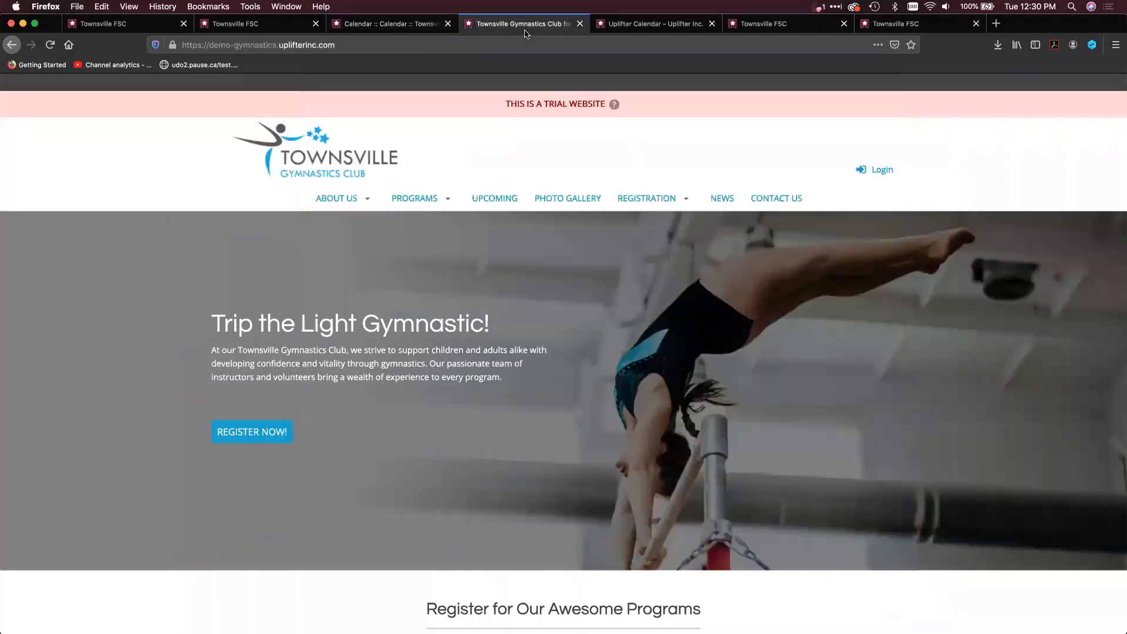
pyautogui.moveTo(623, 212)
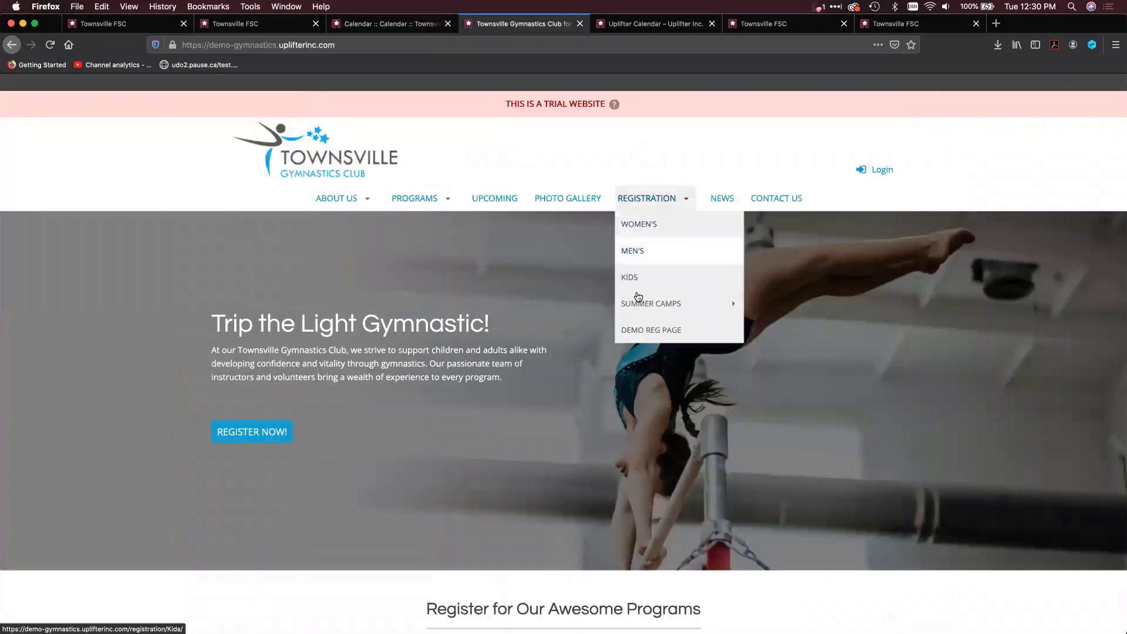
pyautogui.click(629, 329)
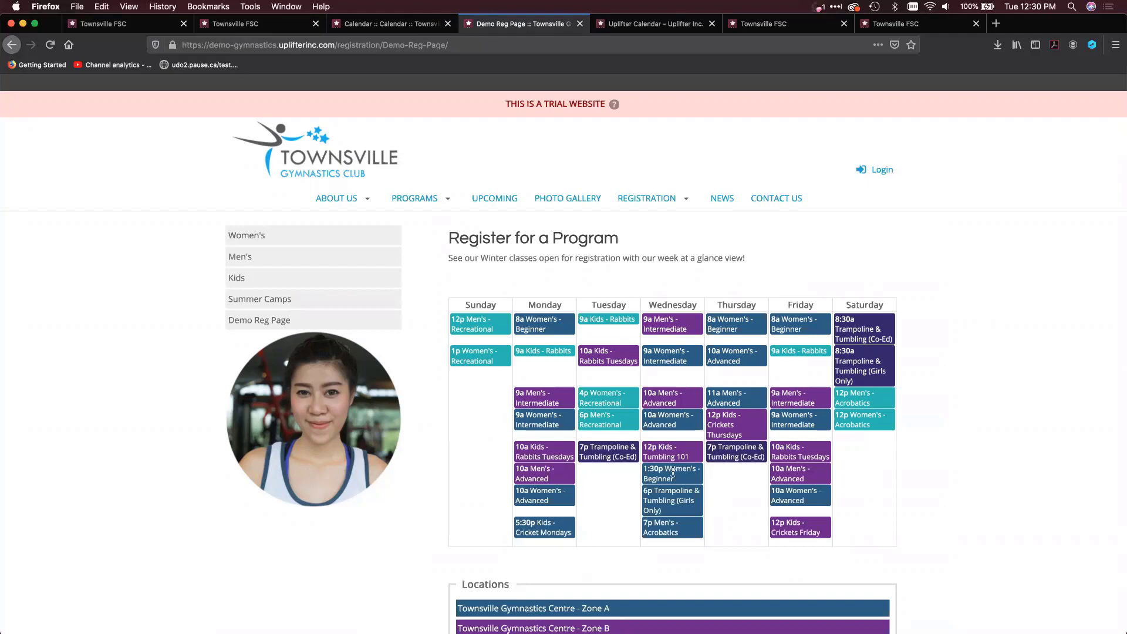
# Review the Tuesday 4p "Women's - Recreational" program details and registration options in the weekly calendar, then close them
pyautogui.click(604, 399)
pyautogui.scroll(-2, 742, 534)
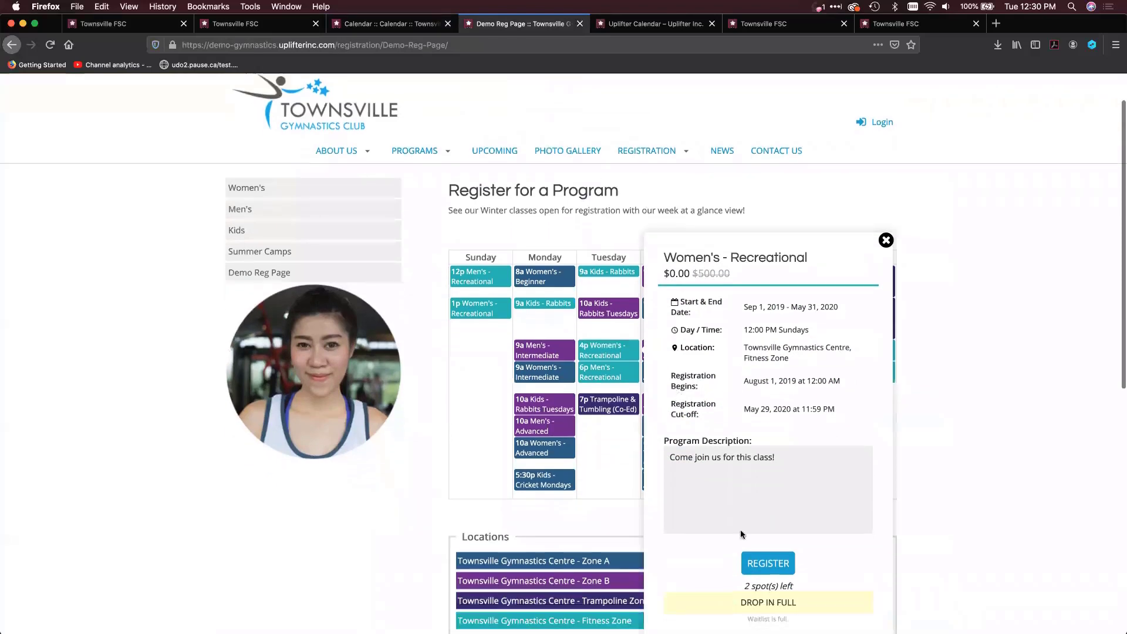
pyautogui.click(757, 563)
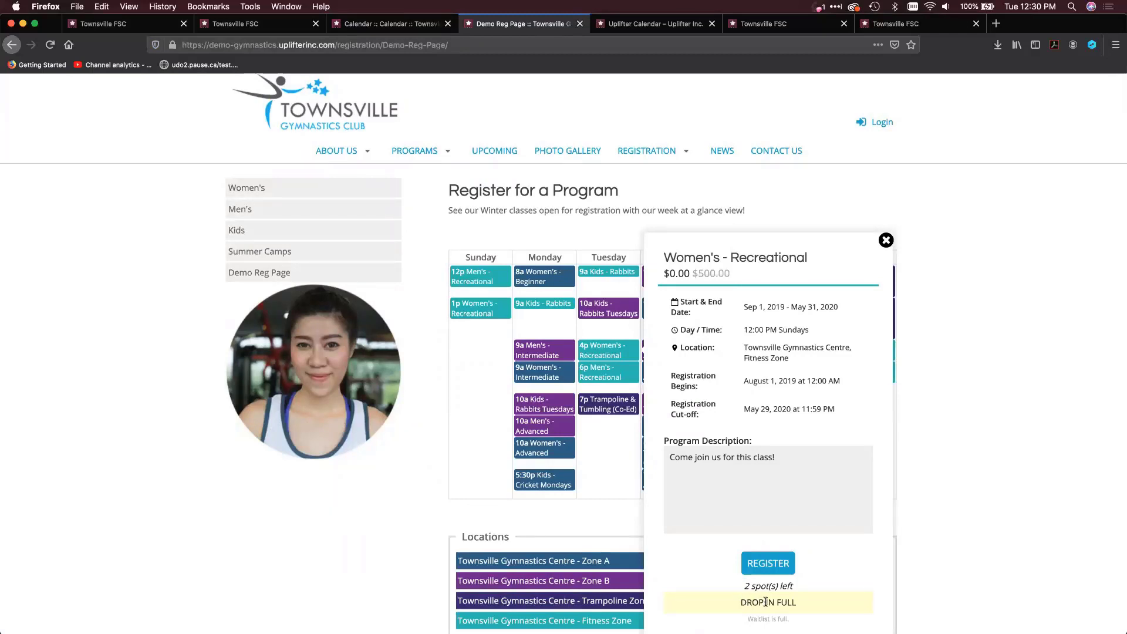
pyautogui.scroll(-2, 765, 599)
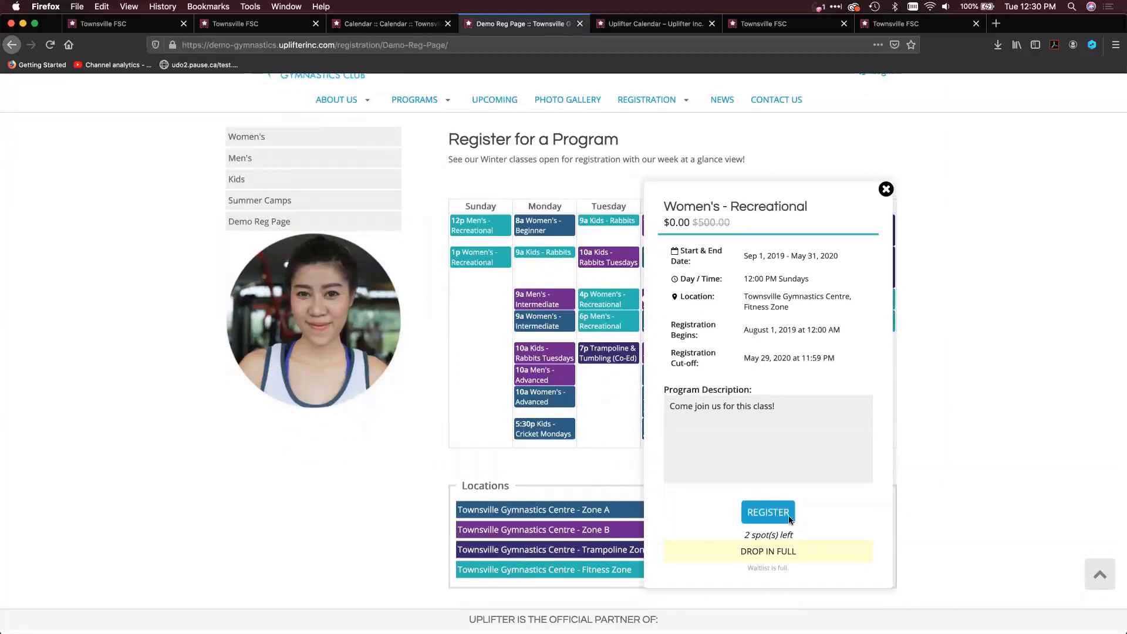
pyautogui.click(887, 190)
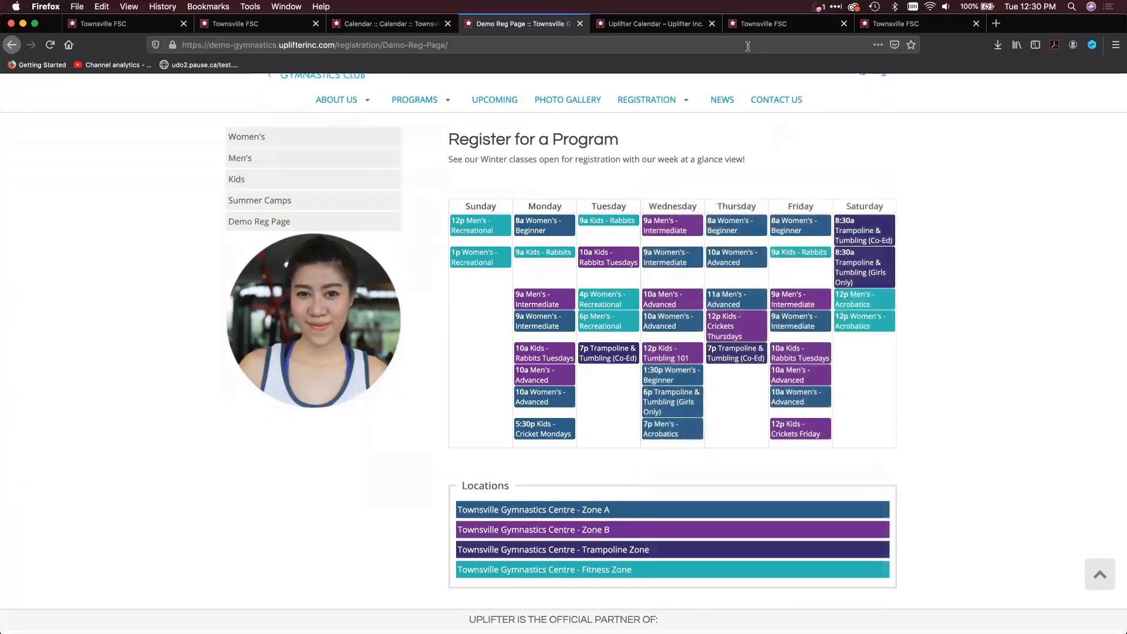
# Switch to the Uplifter Calendar help article and look through it to the Calendar Configurator
pyautogui.click(696, 29)
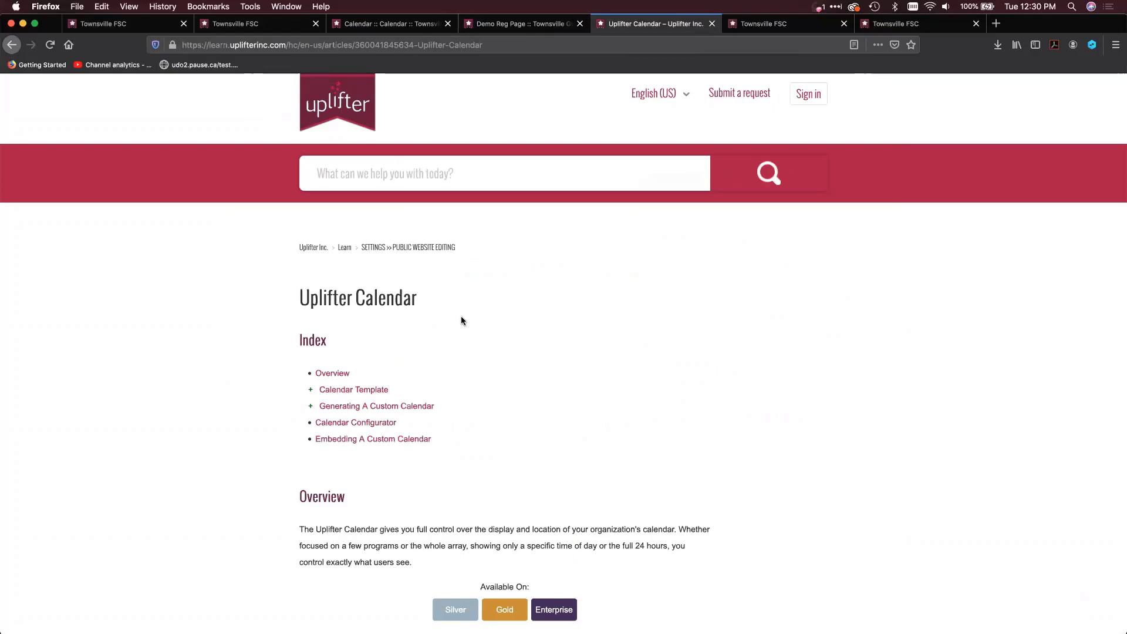
pyautogui.scroll(-1, 461, 320)
pyautogui.scroll(-8, 461, 321)
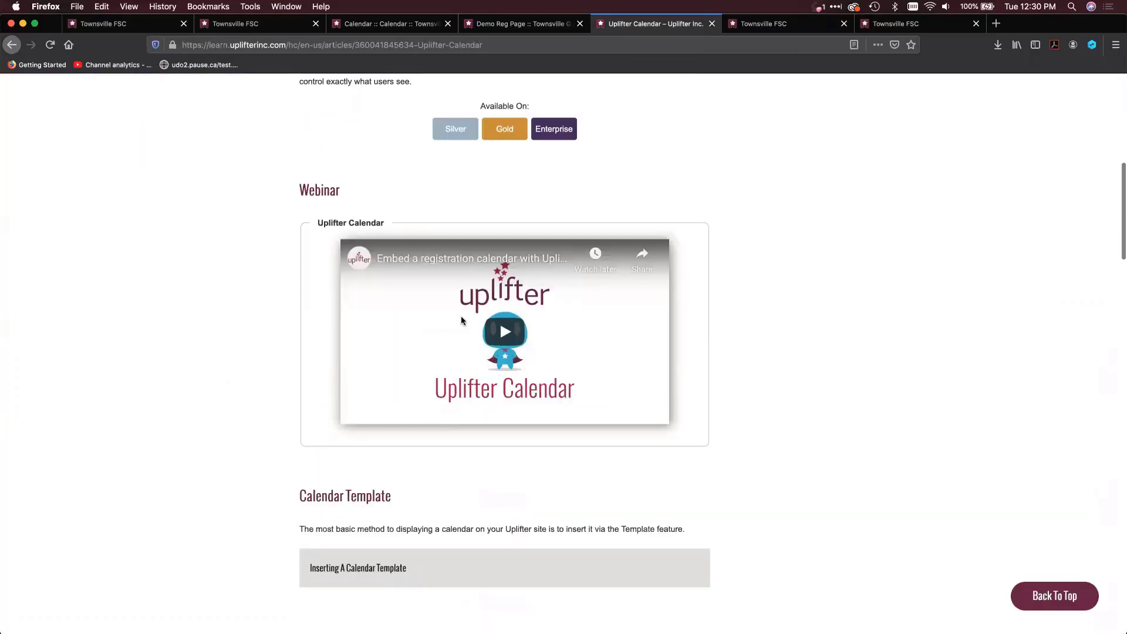
pyautogui.scroll(-15, 461, 320)
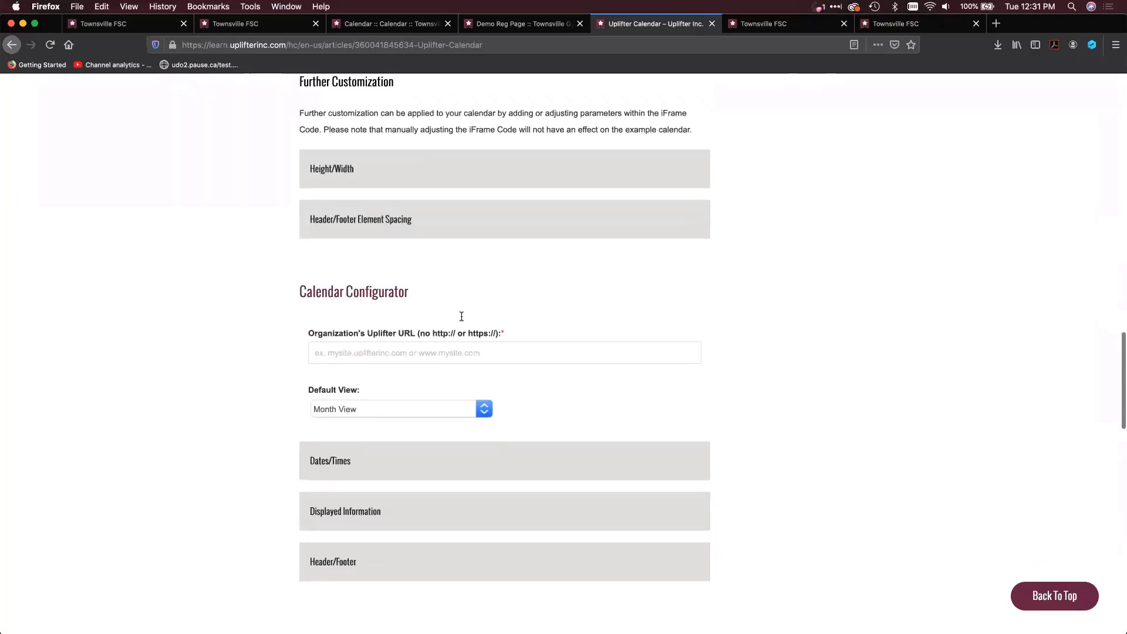
pyautogui.scroll(-5, 462, 317)
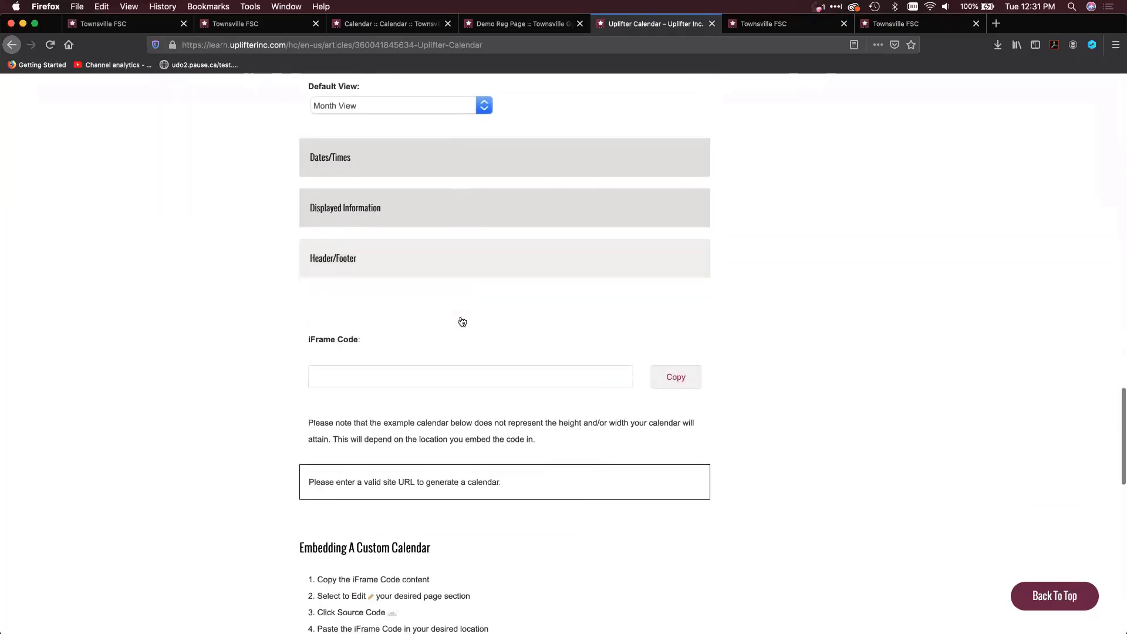
pyautogui.scroll(1, 462, 321)
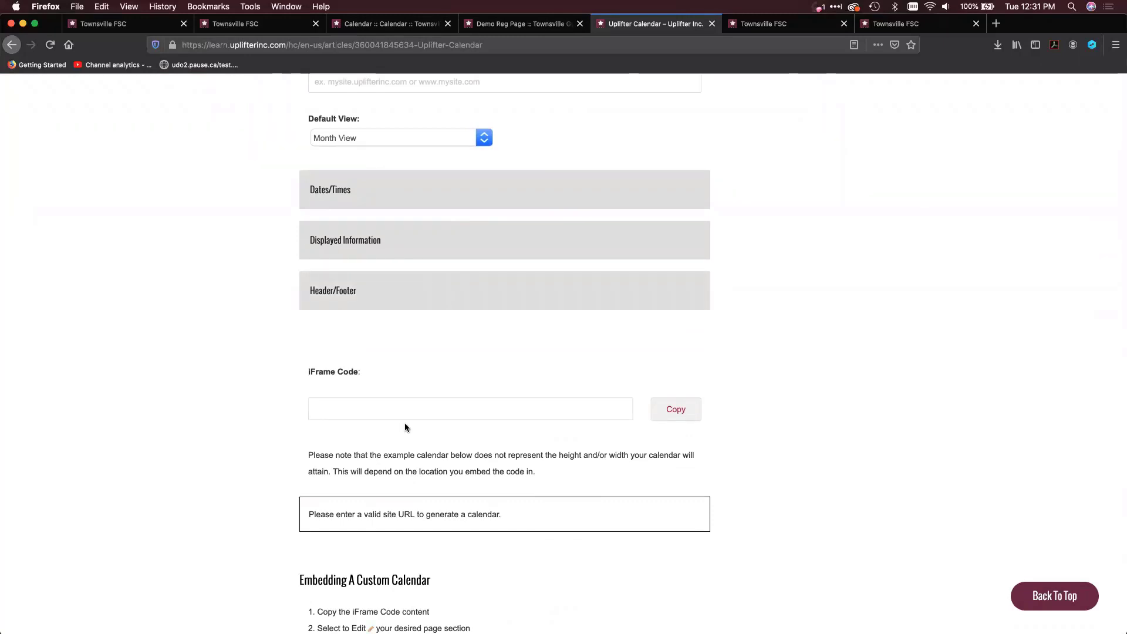
pyautogui.scroll(2, 413, 150)
# Set the organization's Uplifter URL to demo-skating.uplifterinc.com in the Calendar Configurator and generate the example calendar
pyautogui.click(406, 161)
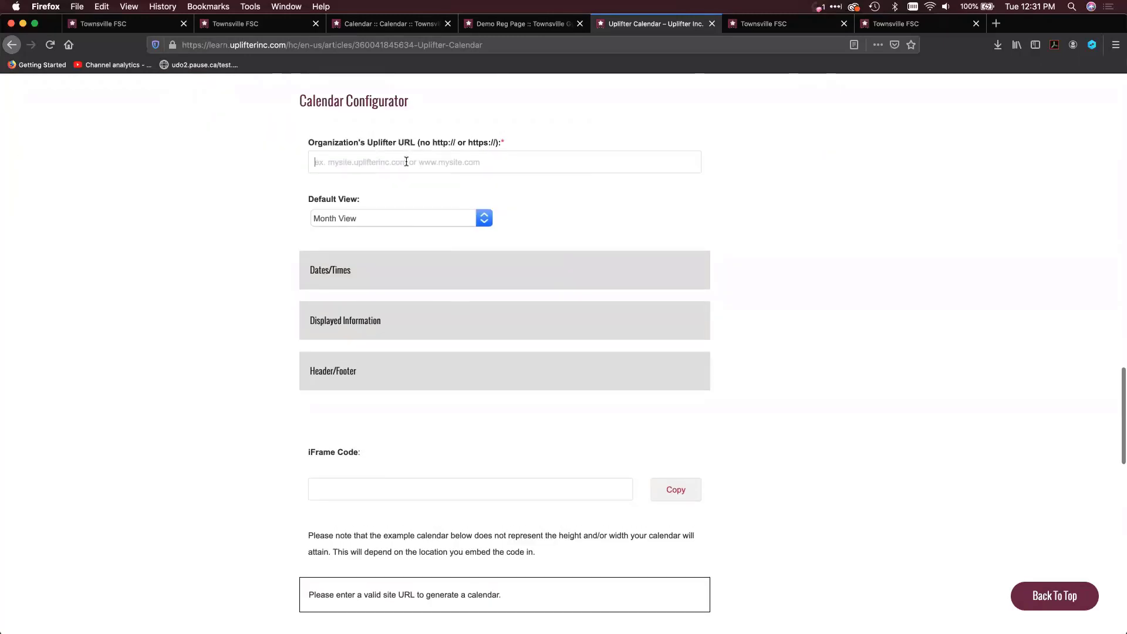
pyautogui.write('DEMO')
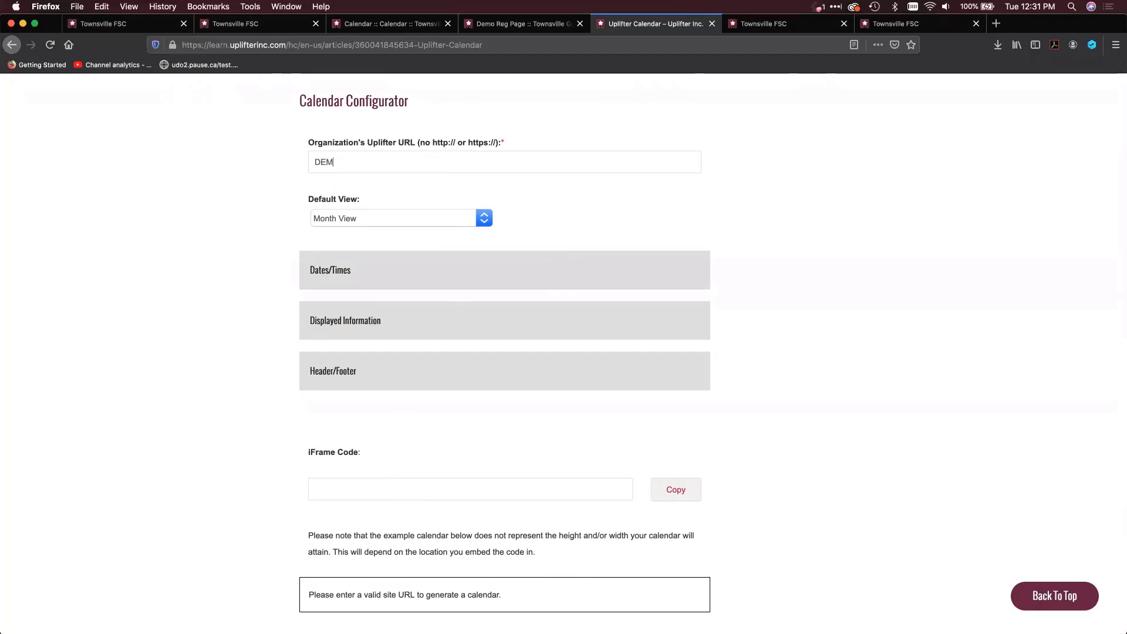
pyautogui.press('BackSpace')
pyautogui.press('BackSpace')
pyautogui.press('BackSpace')
pyautogui.write('demo-skating.jup')
pyautogui.press('BackSpace')
pyautogui.write('uplifterinc.com')
pyautogui.press('Tab')
pyautogui.scroll(-10, 398, 217)
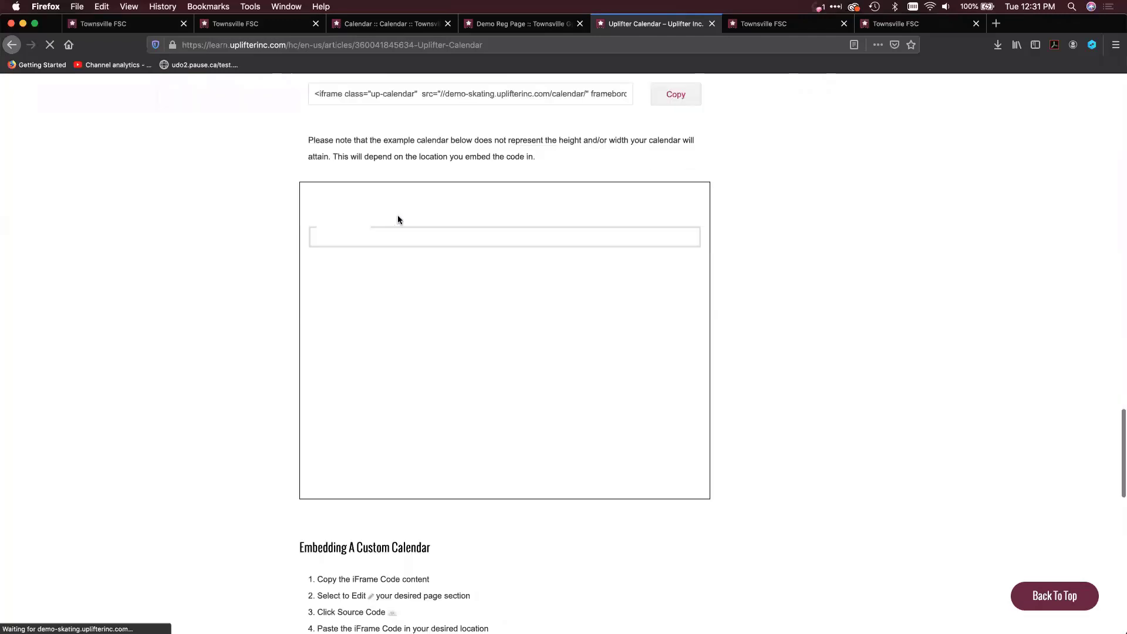
# Set the calendar's default view to Day View (List) and check the example calendar
pyautogui.scroll(7, 212, 285)
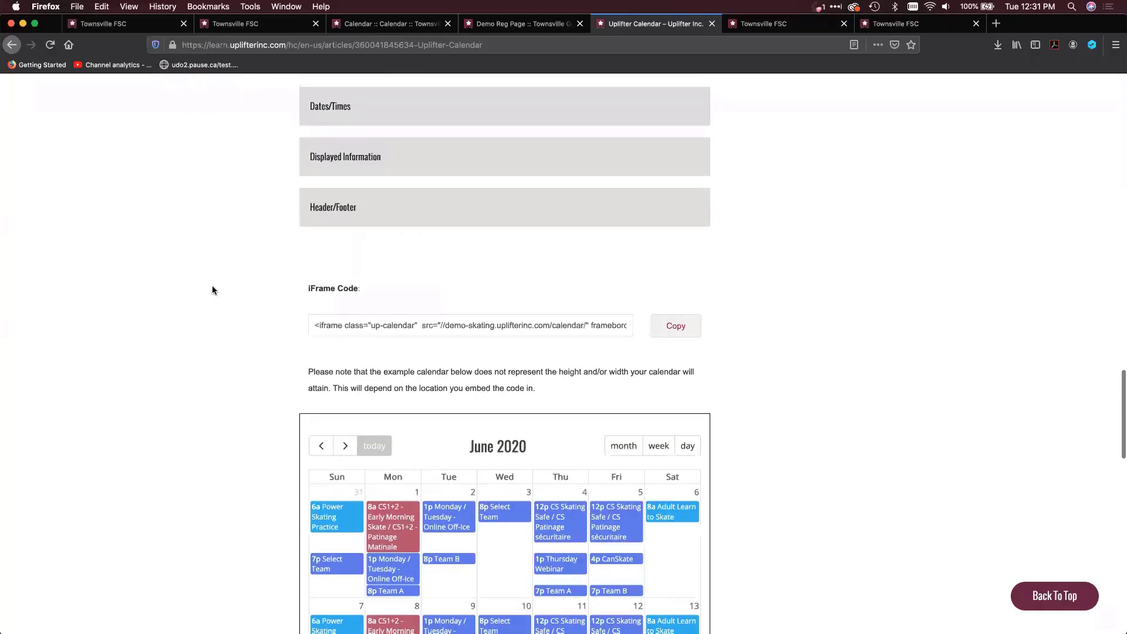
pyautogui.click(360, 181)
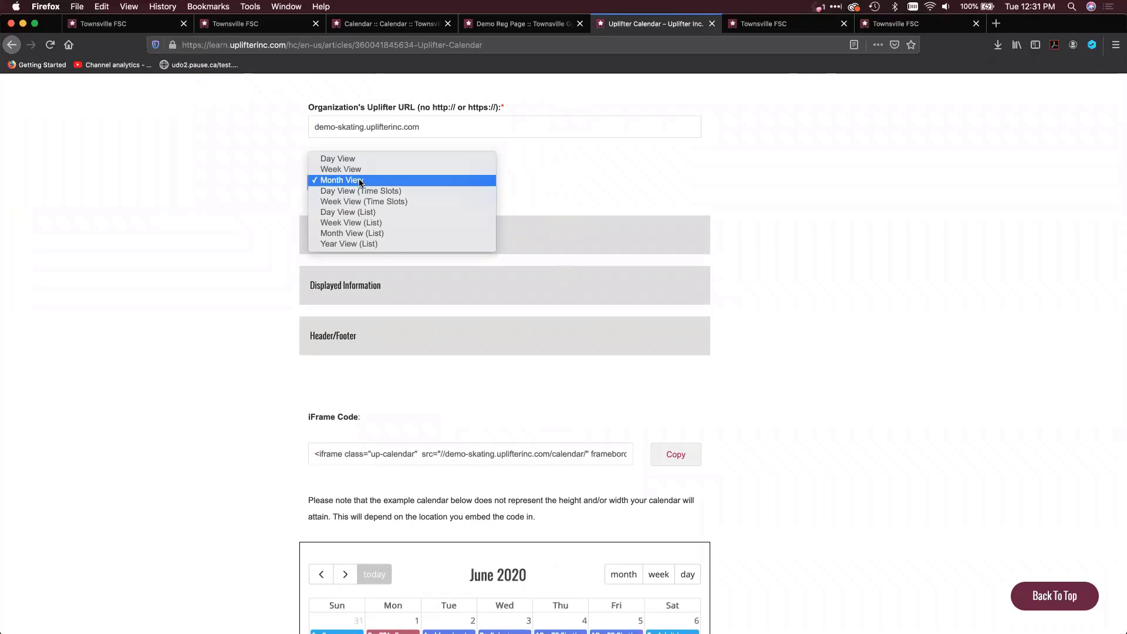
pyautogui.click(362, 213)
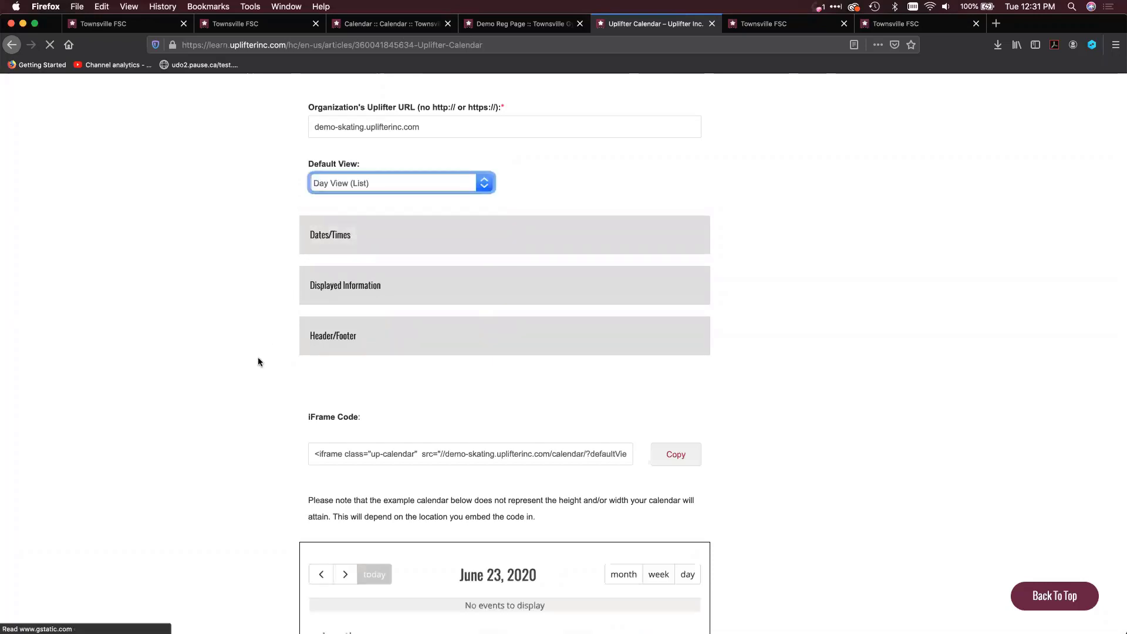
pyautogui.scroll(-3, 259, 359)
pyautogui.scroll(-5, 258, 360)
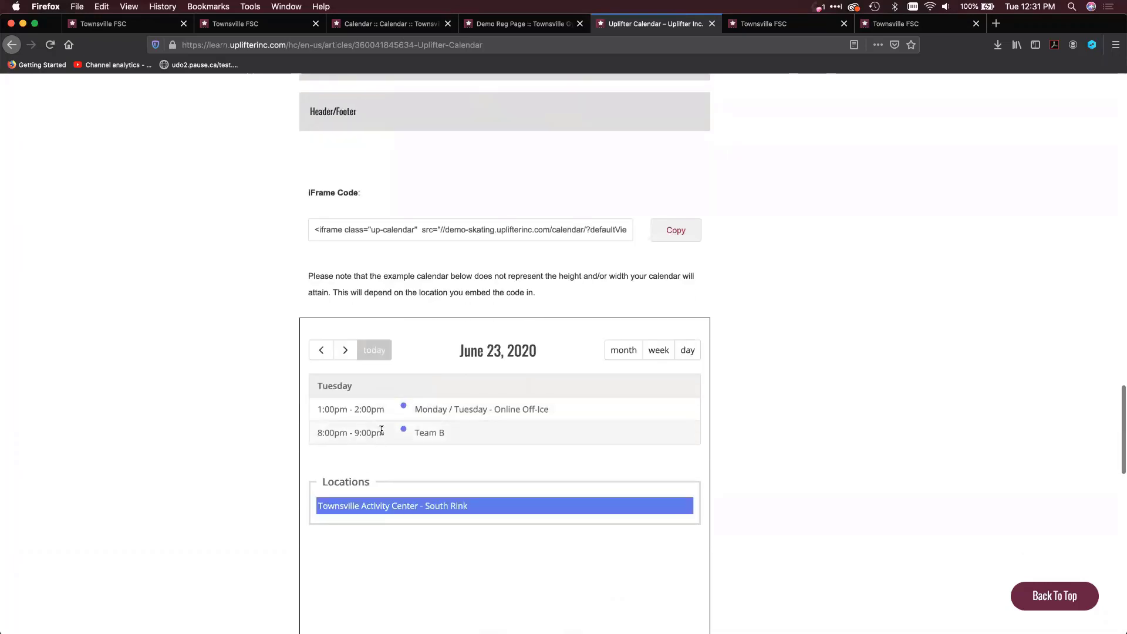
# Set the calendar's default view to Week View (List) and look through the week in the example calendar
pyautogui.scroll(2, 381, 433)
pyautogui.scroll(2, 382, 433)
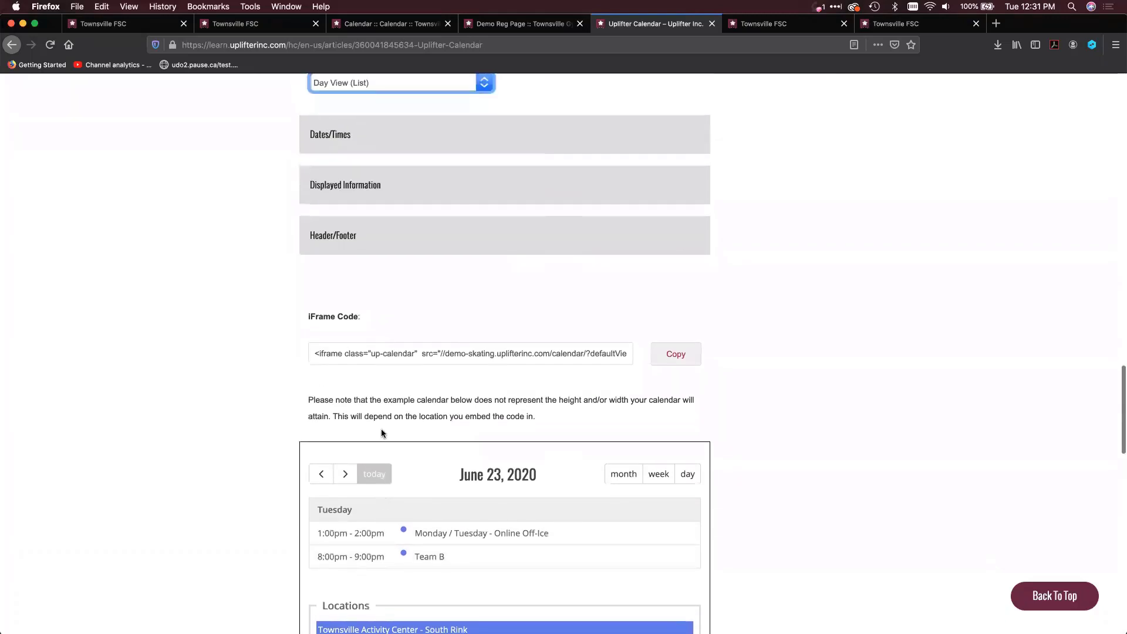
pyautogui.scroll(6, 417, 468)
pyautogui.click(423, 266)
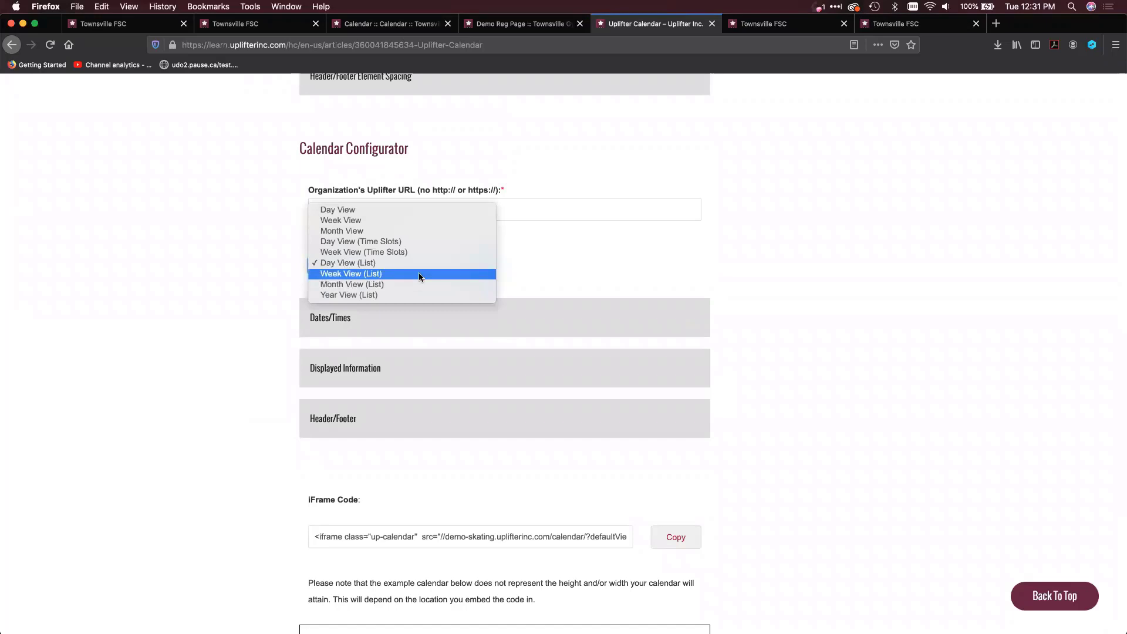
pyautogui.click(420, 274)
pyautogui.scroll(-12, 213, 468)
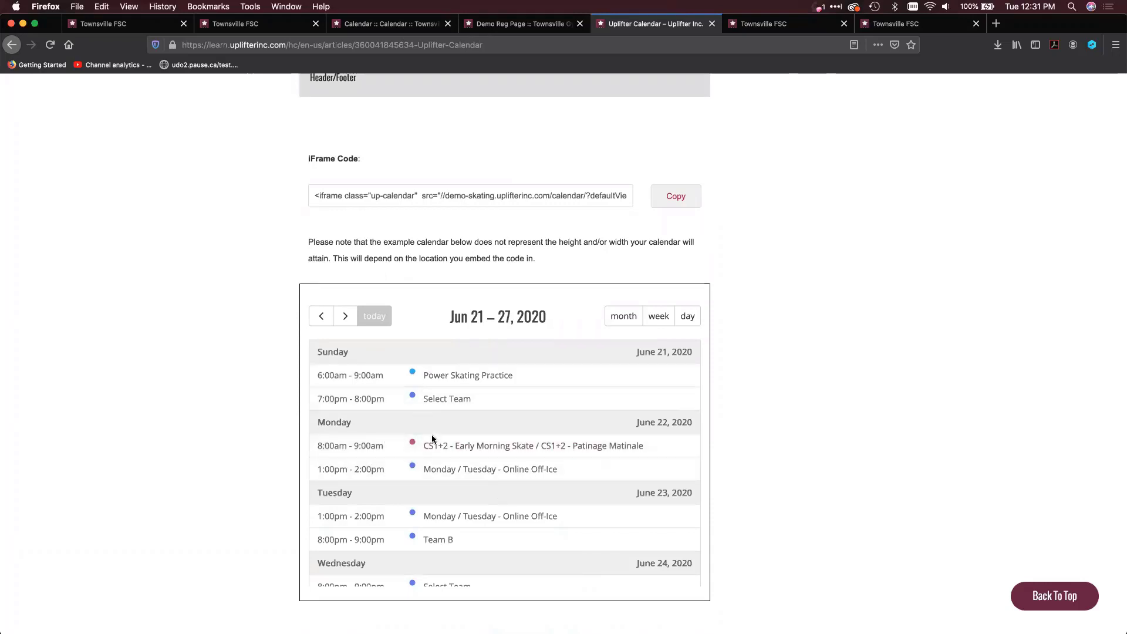
pyautogui.scroll(-3, 421, 497)
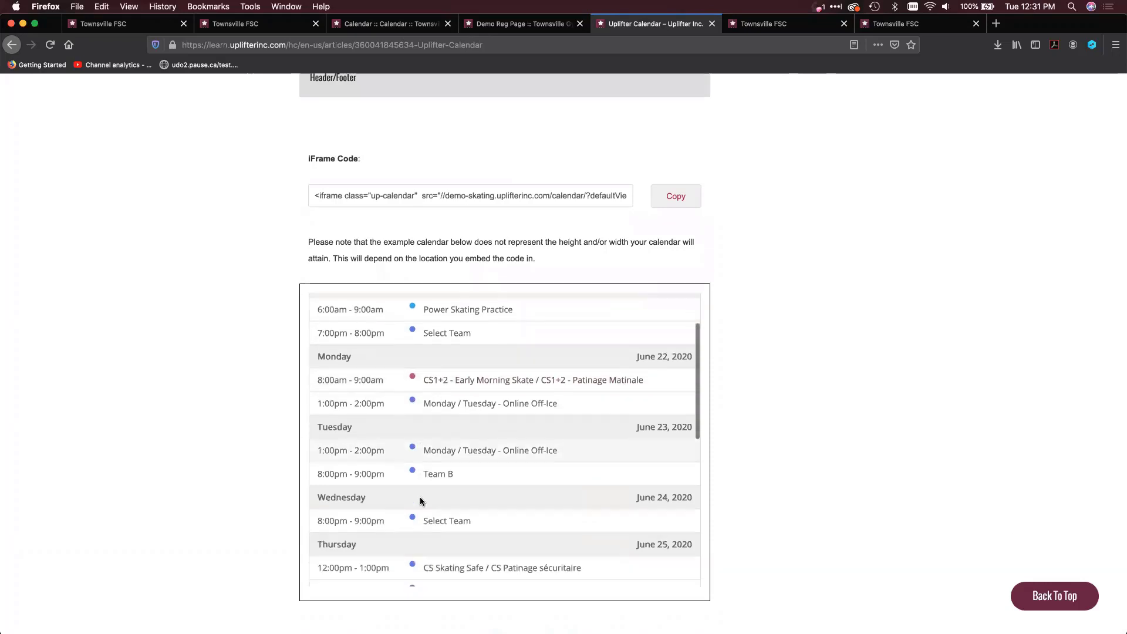
pyautogui.scroll(3, 420, 497)
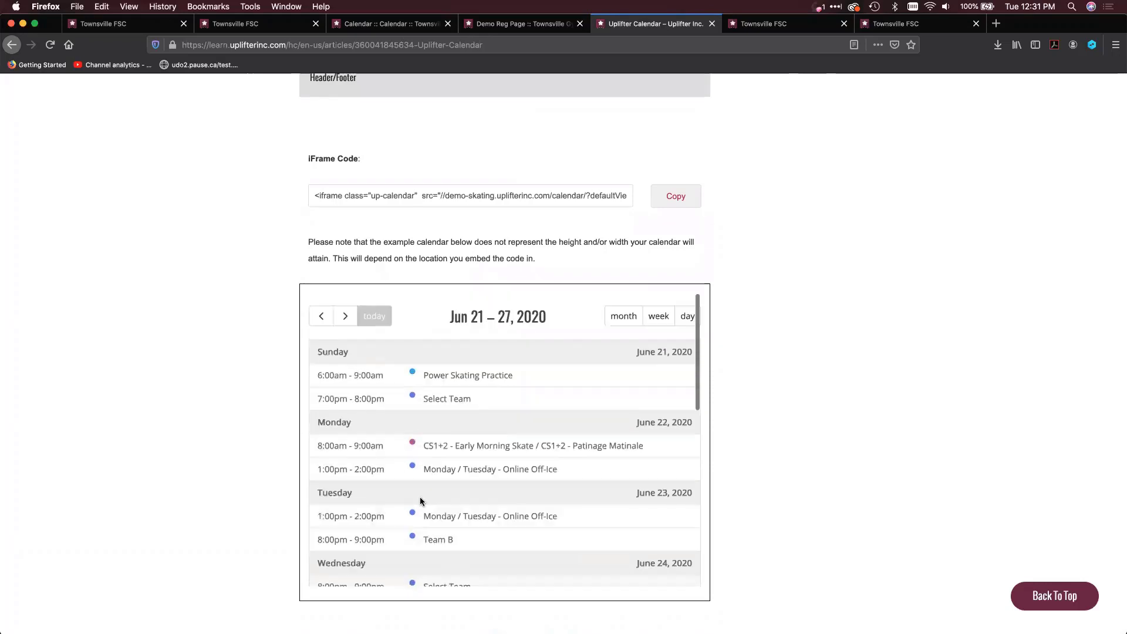
# Review the Power Skating Practice details down to the registration option in the example calendar, then close them
pyautogui.click(438, 376)
pyautogui.scroll(-5, 419, 393)
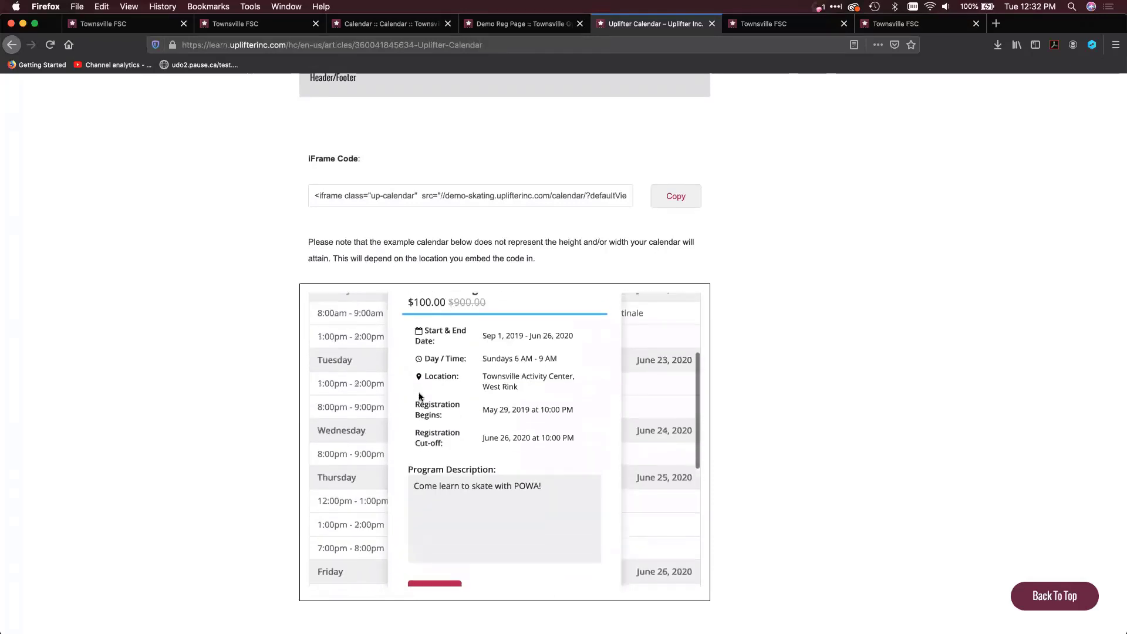
pyautogui.scroll(-2, 420, 398)
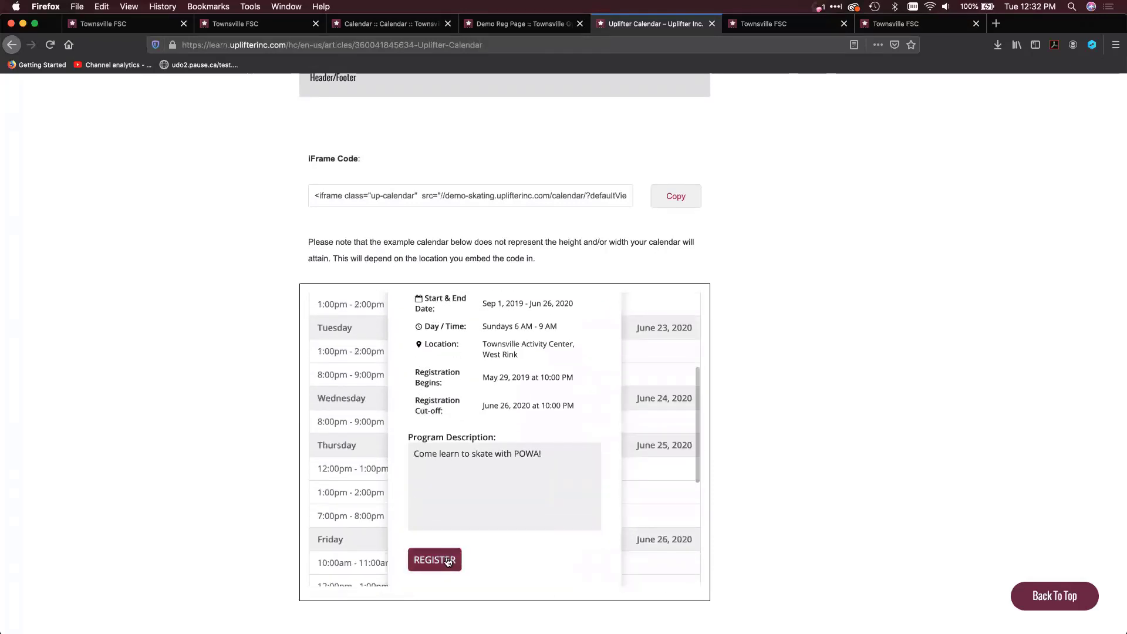
pyautogui.scroll(5, 447, 562)
pyautogui.click(615, 363)
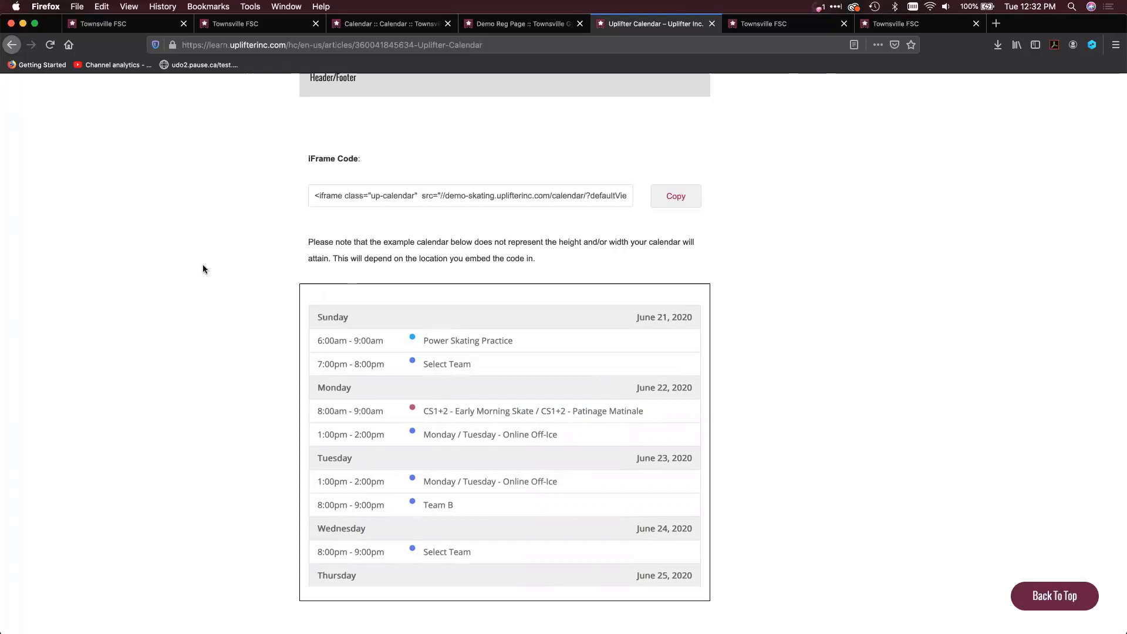
# Switch to the Uplifter admin site, filter Participants by the skater's name, and open the matching participant's profile
pyautogui.click(109, 27)
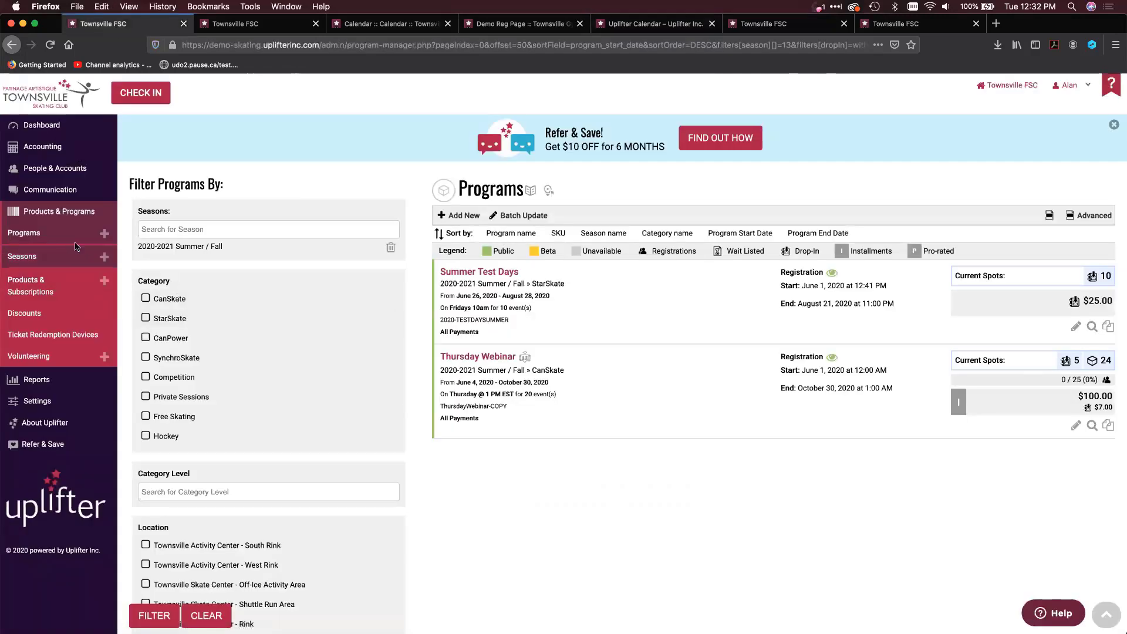
pyautogui.moveTo(86, 159)
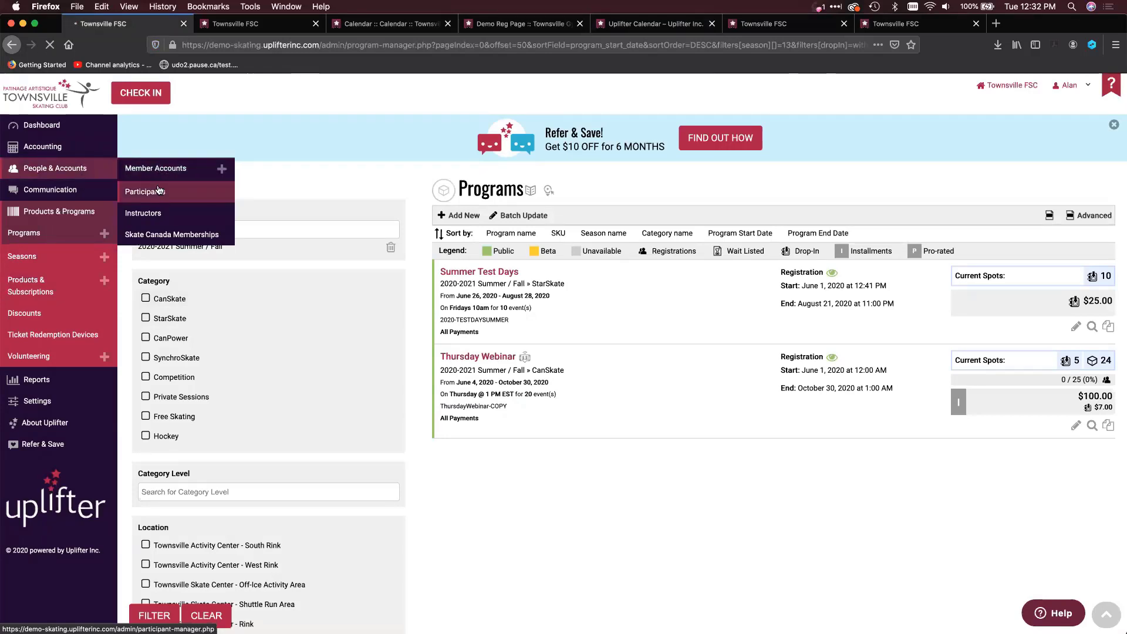
pyautogui.click(157, 191)
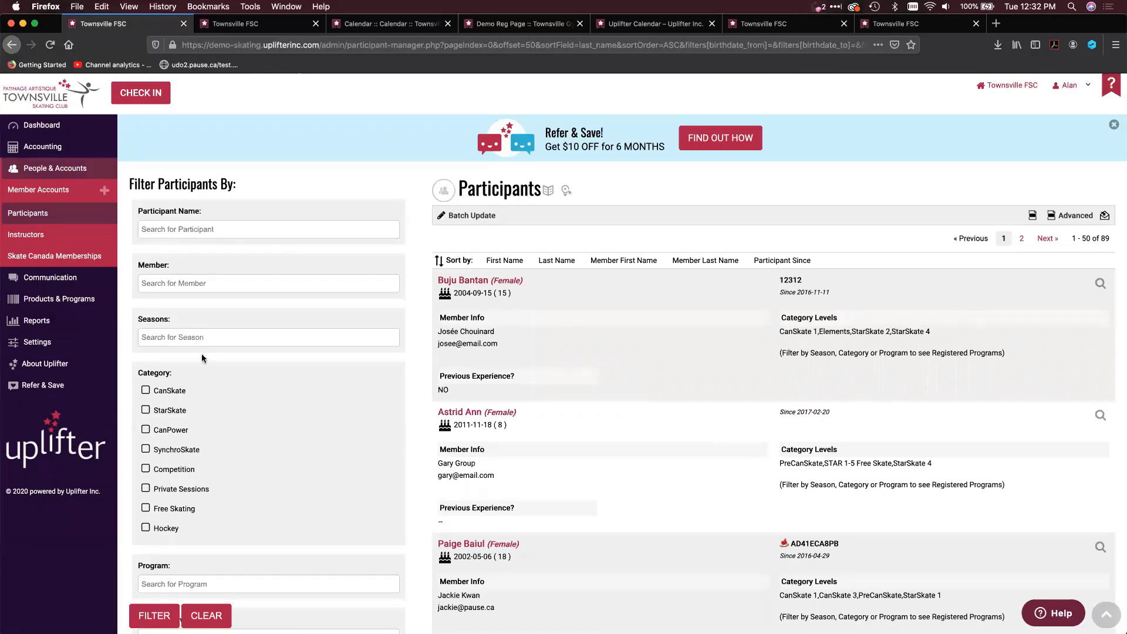
pyautogui.scroll(-1, 202, 353)
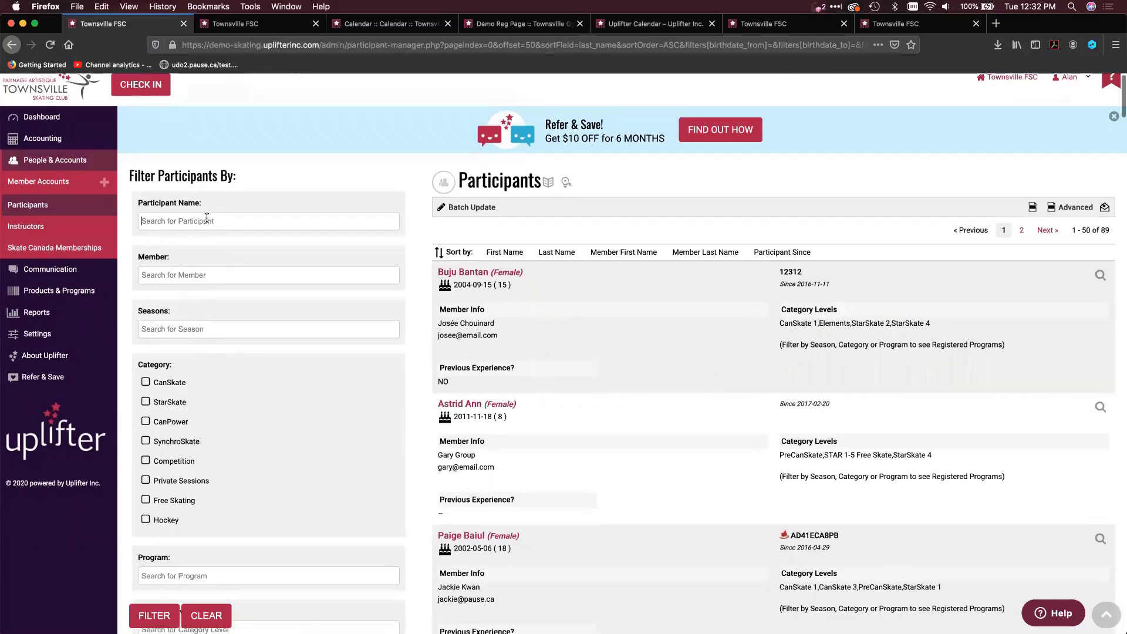
pyautogui.write('suzan')
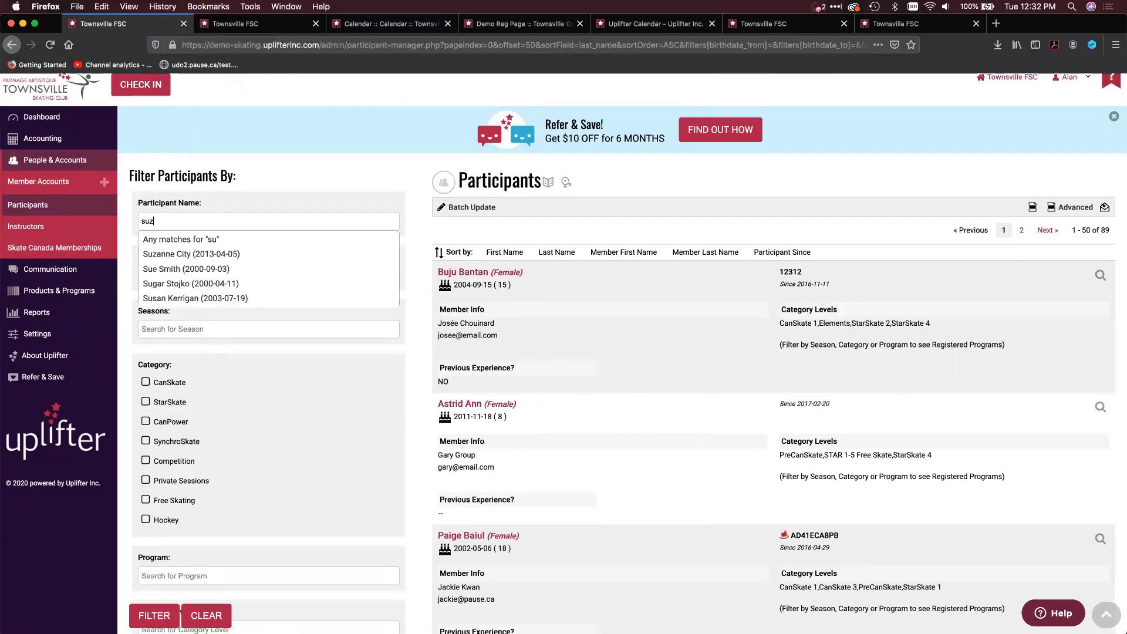
pyautogui.click(186, 255)
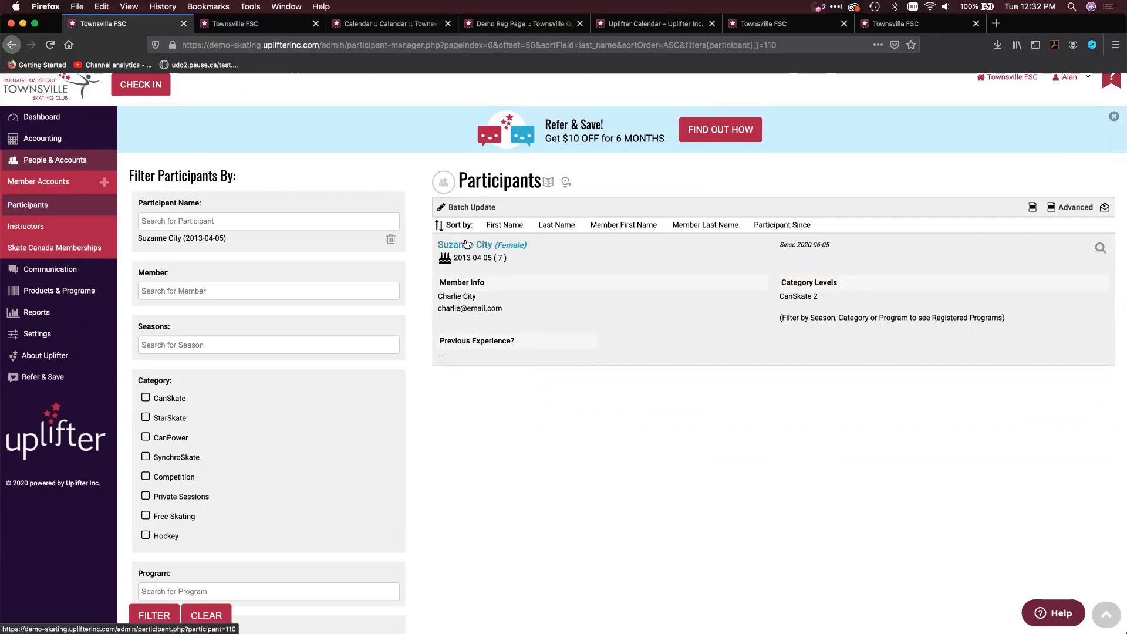
pyautogui.click(467, 244)
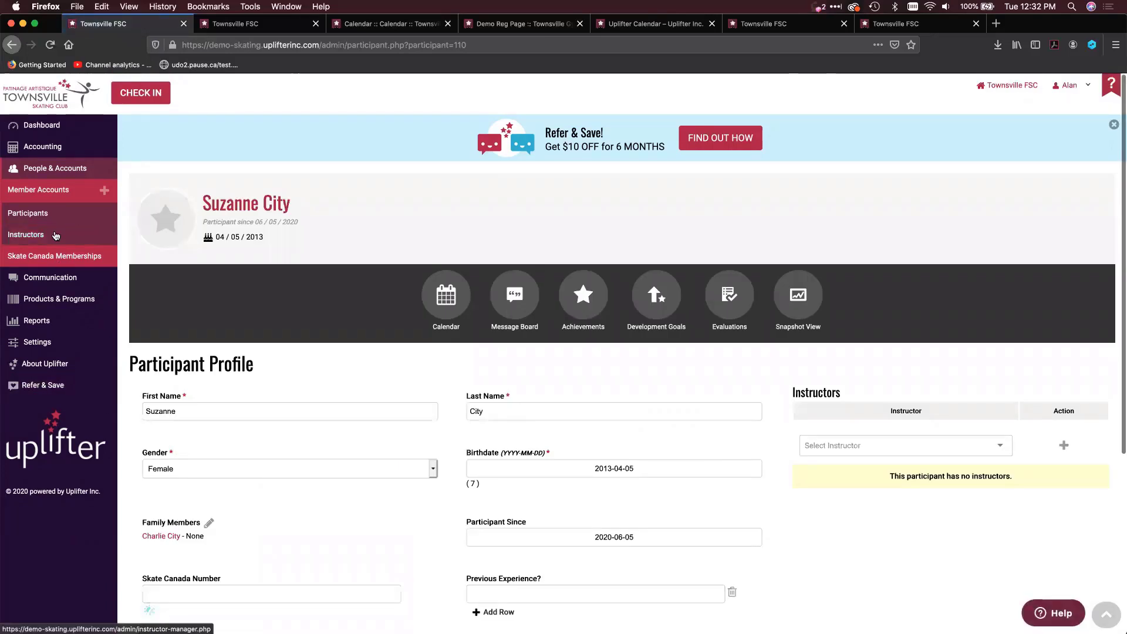
# Filter Member Accounts by the parent's name and open the matching member account
pyautogui.click(59, 192)
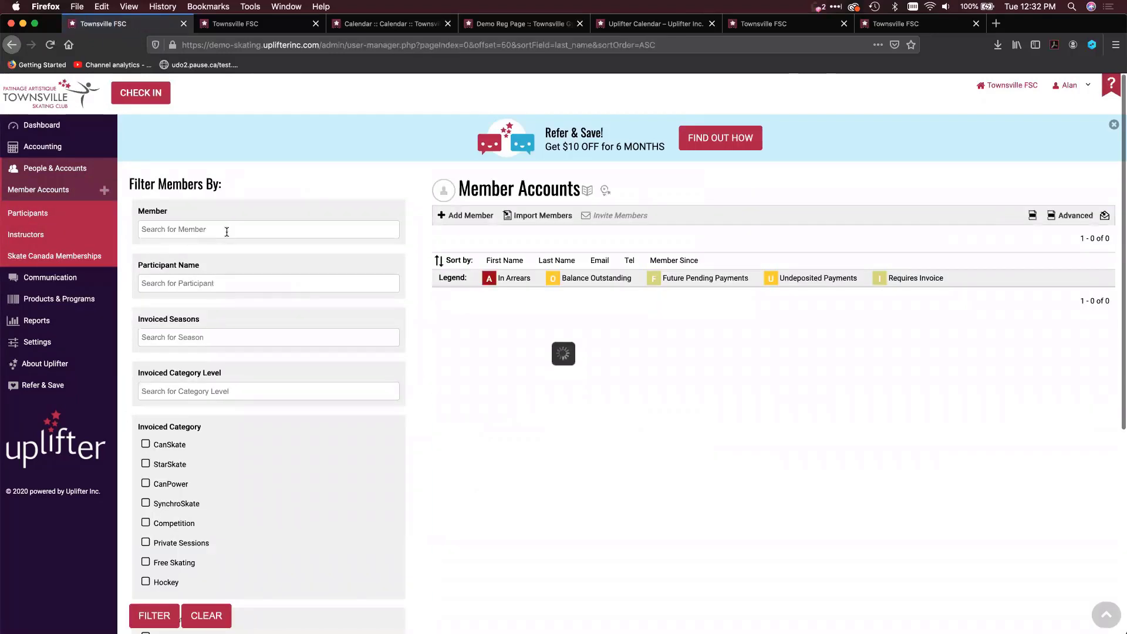
pyautogui.click(227, 229)
pyautogui.write('mary to')
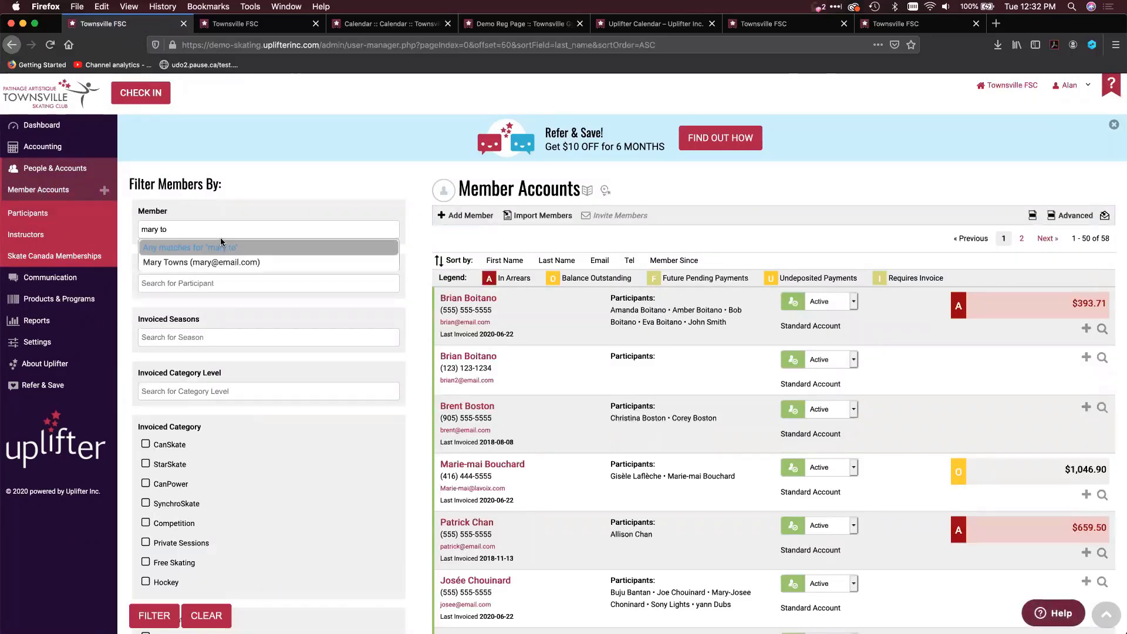
pyautogui.press('Down')
pyautogui.press('Return')
pyautogui.click(154, 615)
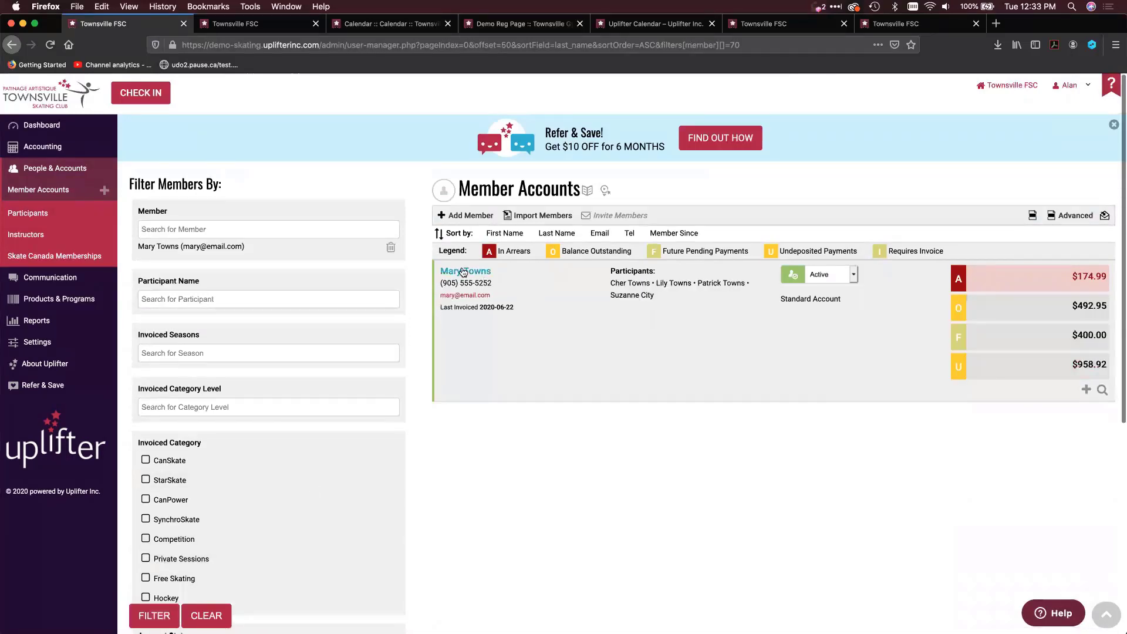
pyautogui.click(460, 274)
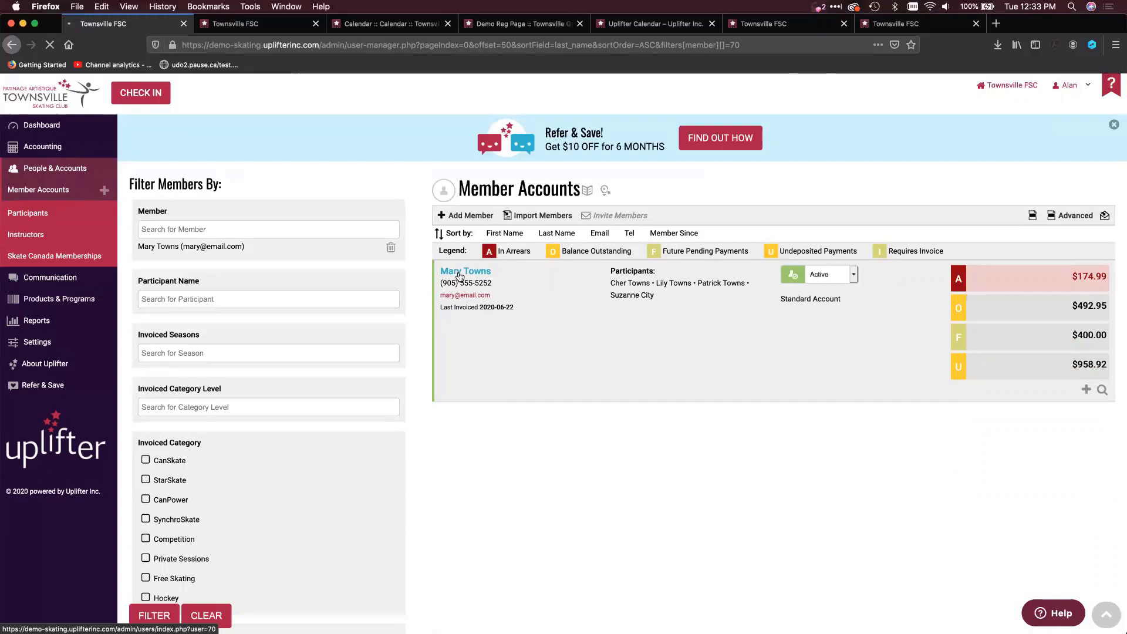
# Display the participants linked to this member account and look through the list
pyautogui.scroll(-1, 345, 365)
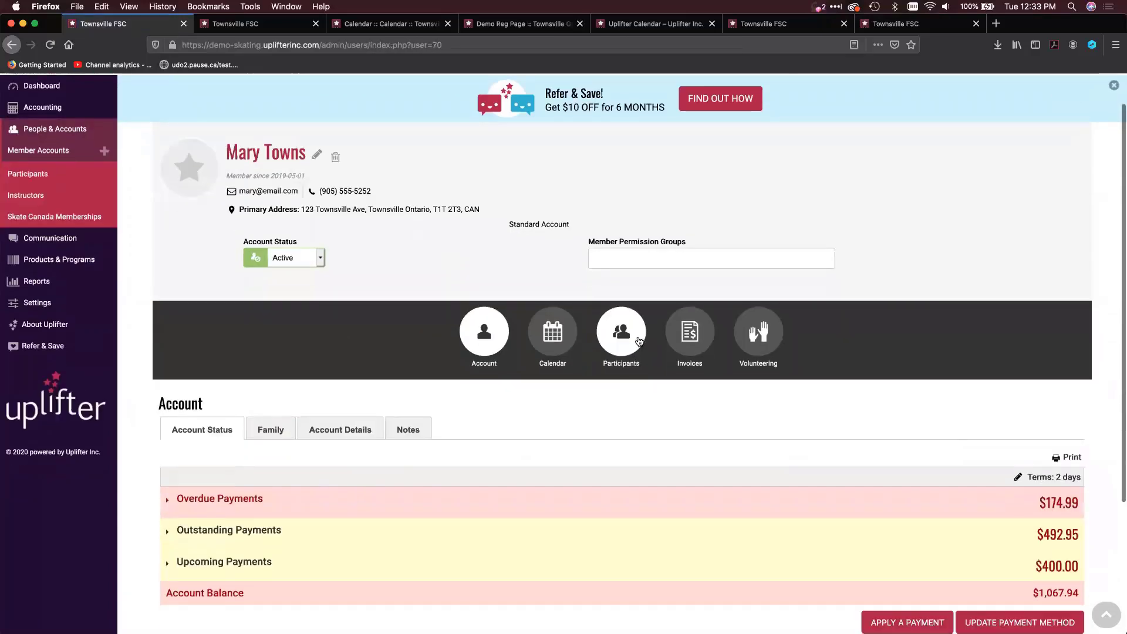
pyautogui.click(639, 341)
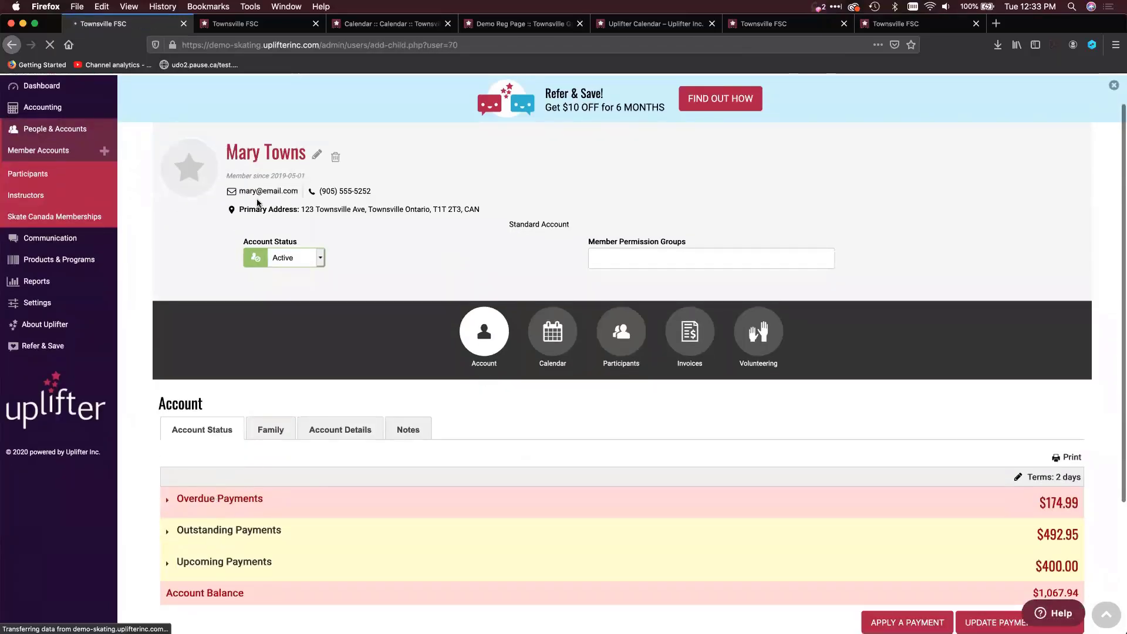
pyautogui.scroll(-3, 288, 475)
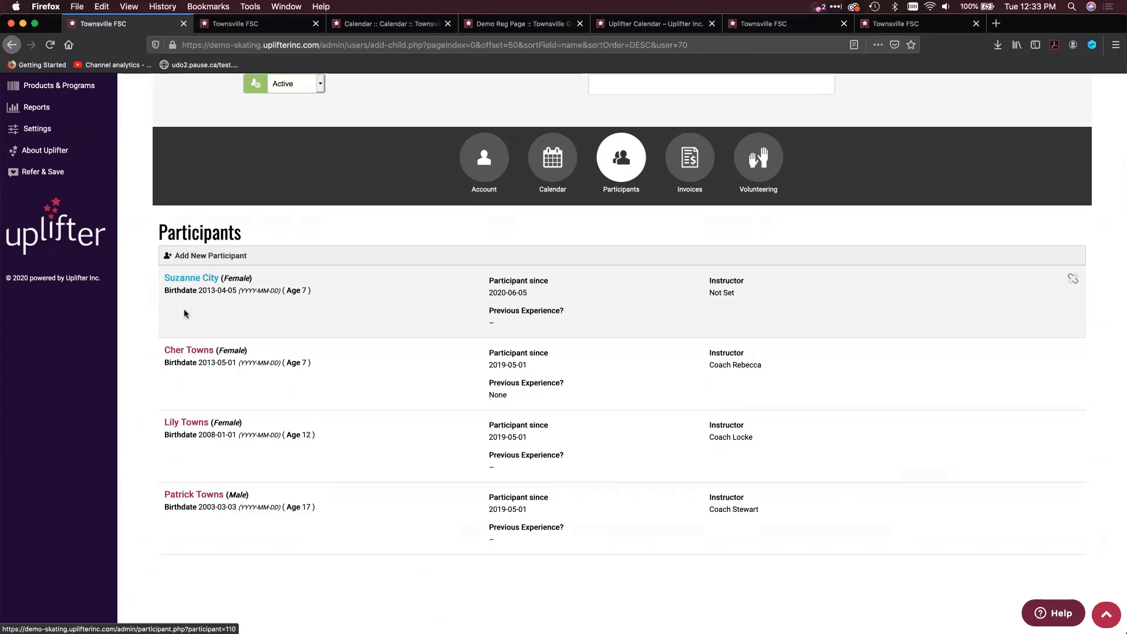
# Open the second listed participant's profile in a new tab and check the Family Members entry
pyautogui.rightClick(189, 351)
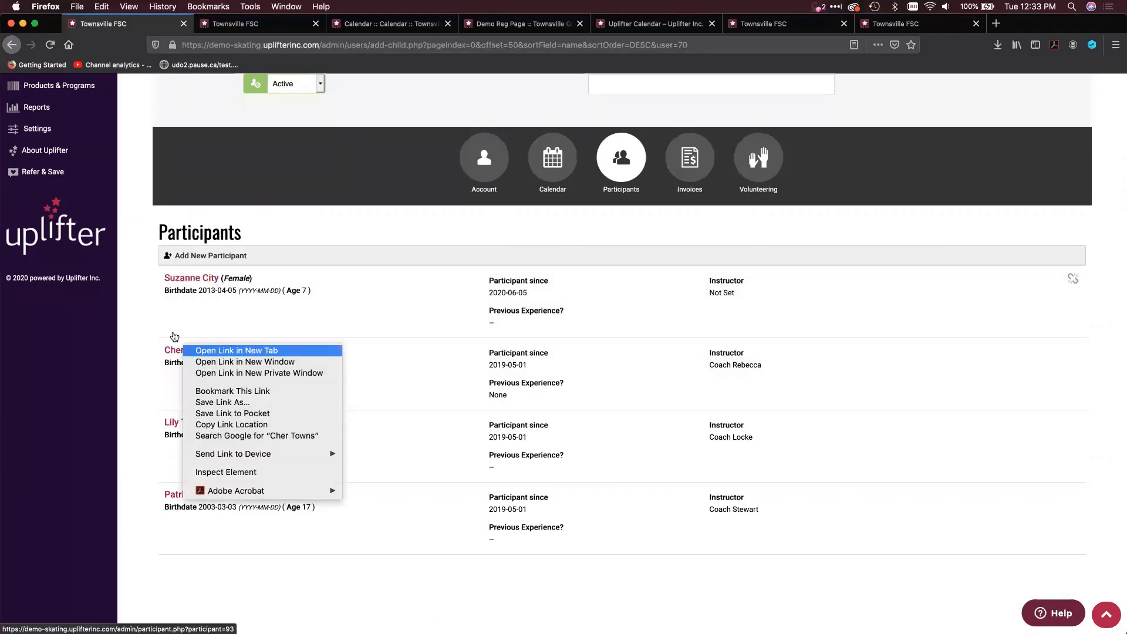
pyautogui.click(202, 350)
pyautogui.hotkey('ctrl', 'Tab')
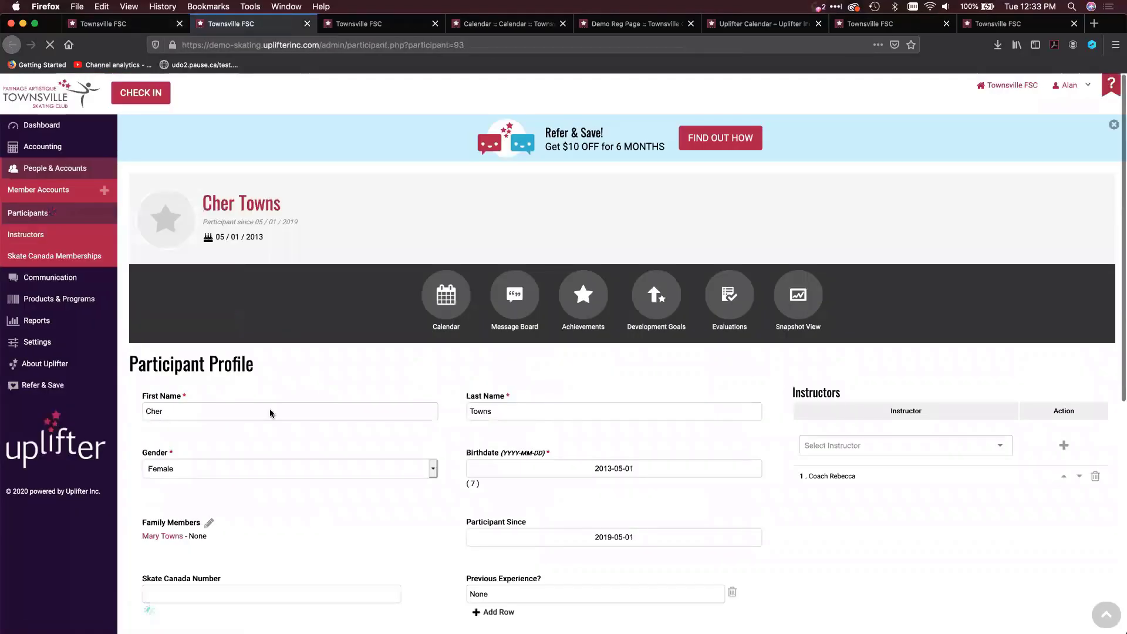
pyautogui.scroll(-3, 194, 446)
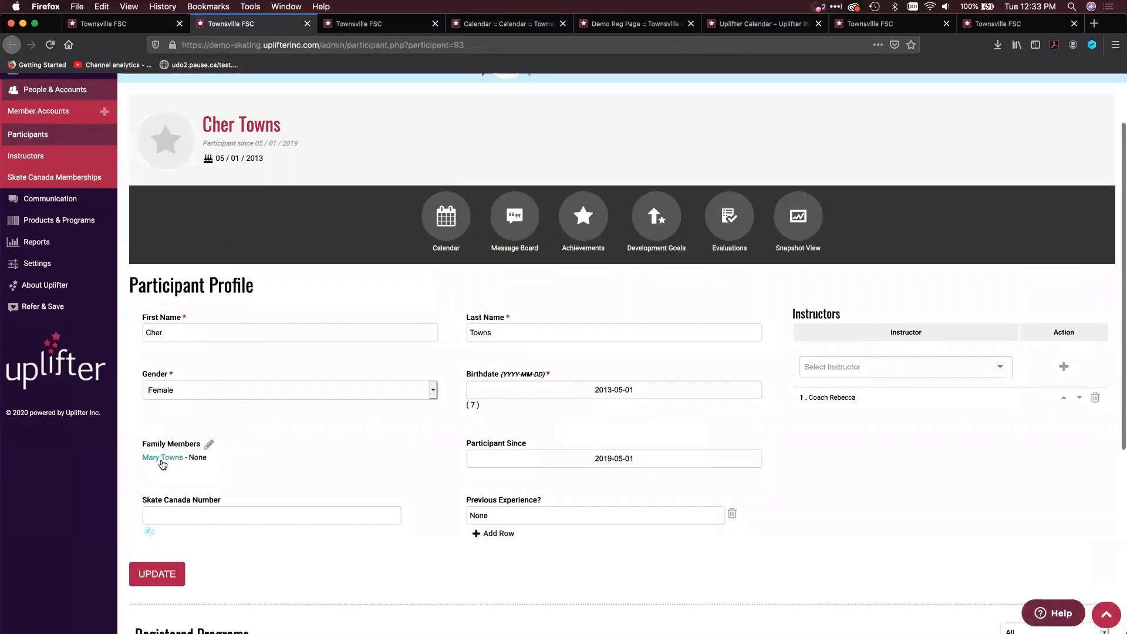
# Return to the member's participants list, open the first participant's profile in a new tab, and check Family Members
pyautogui.click(150, 24)
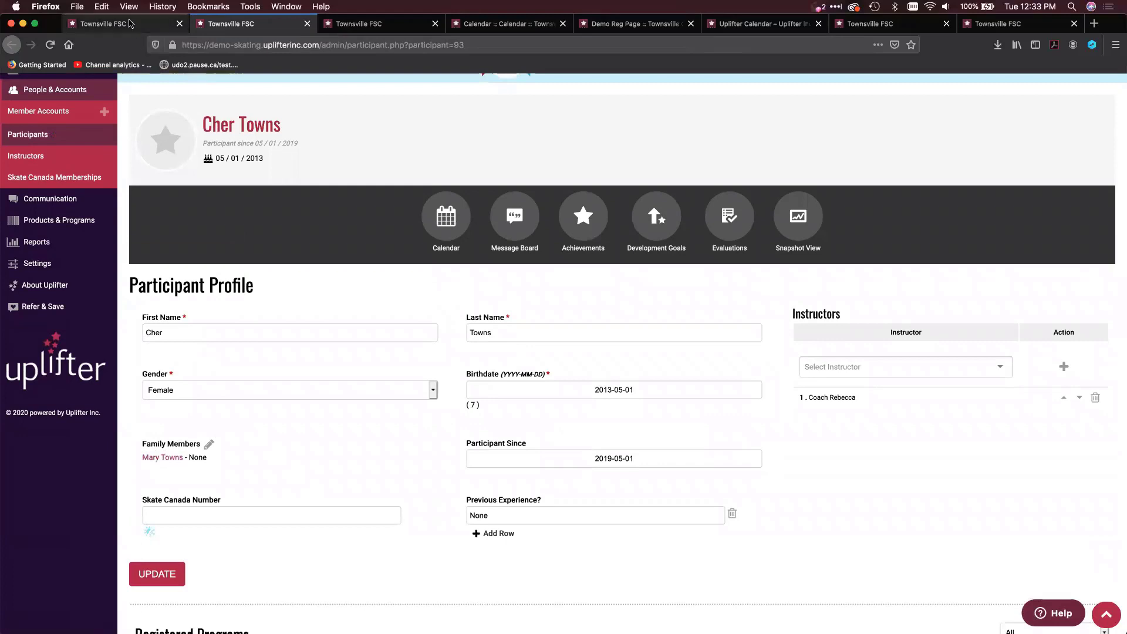
pyautogui.rightClick(189, 283)
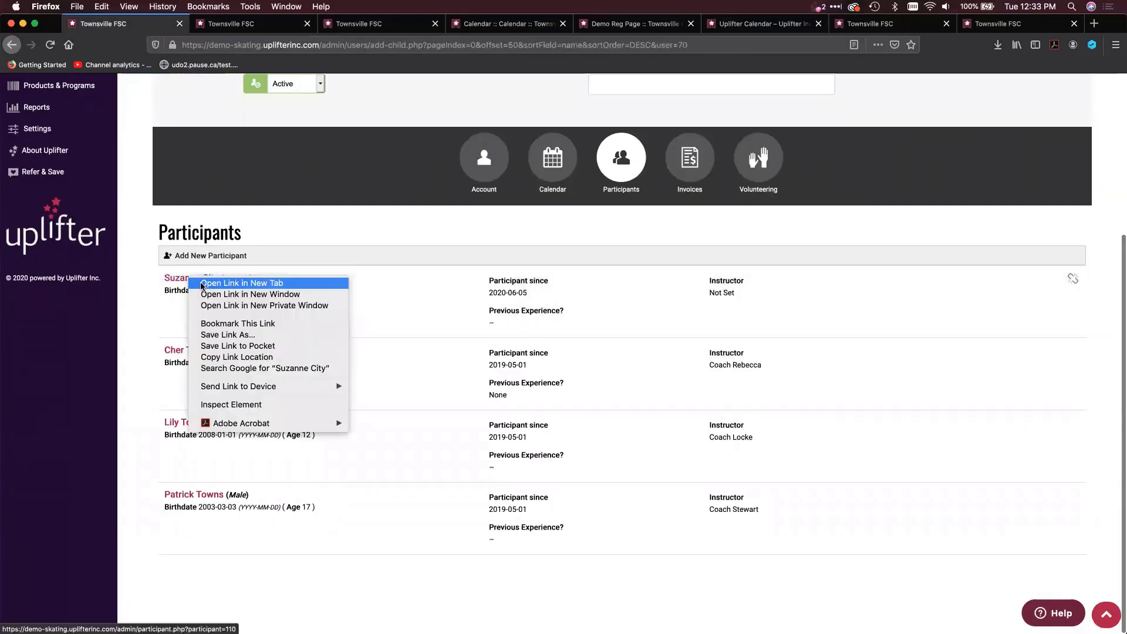
pyautogui.click(223, 288)
pyautogui.click(229, 23)
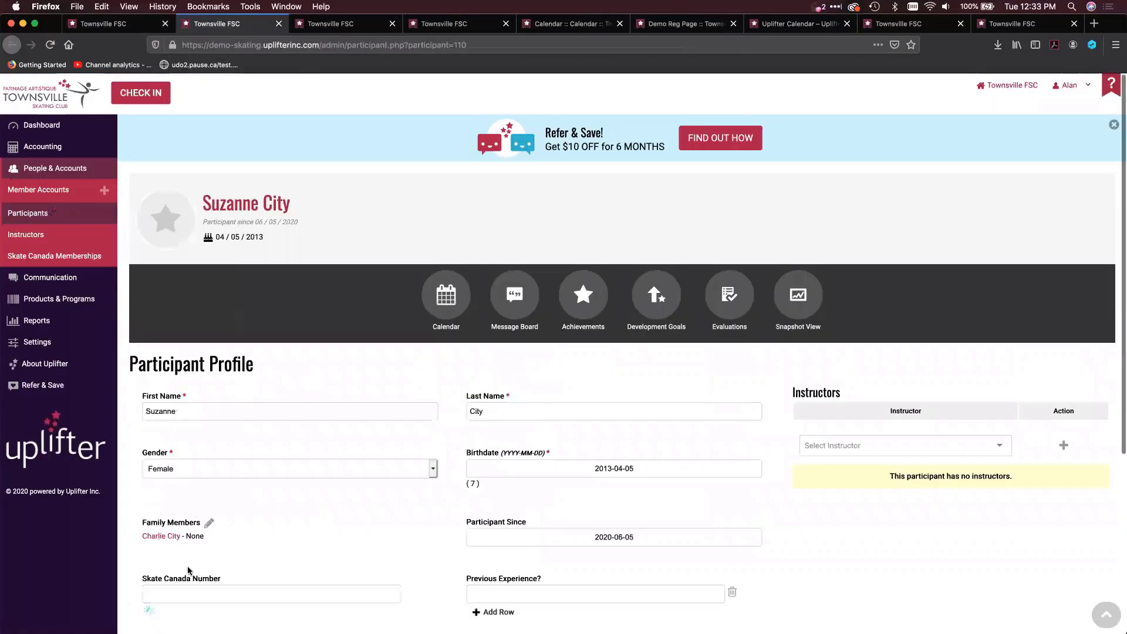
pyautogui.scroll(-1, 188, 570)
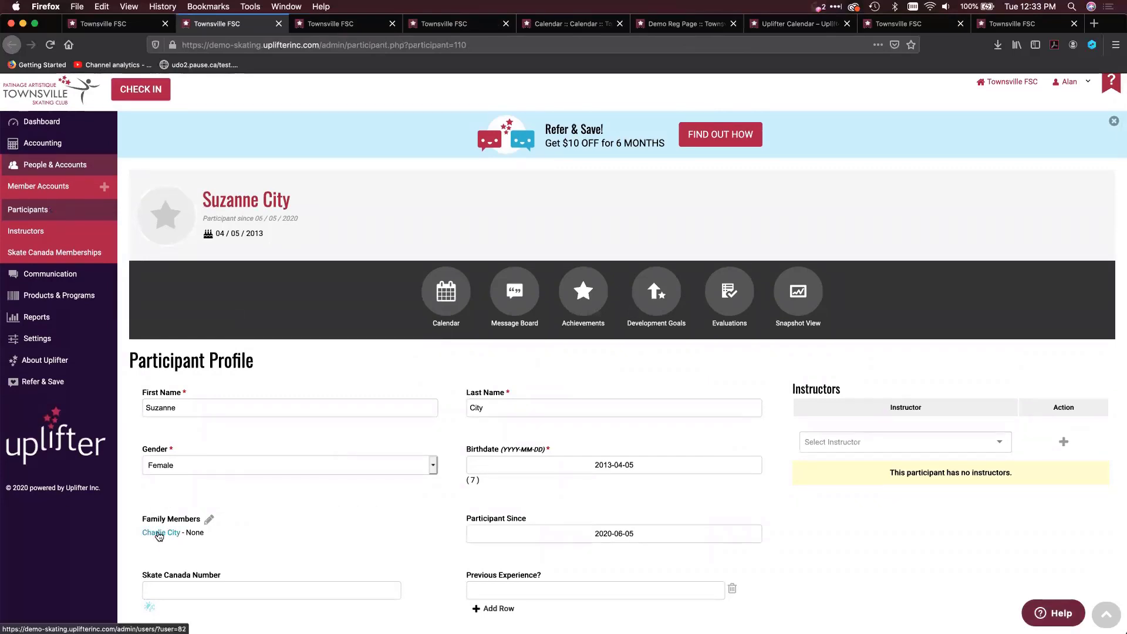
# Review the Member Account Owner choices for this participant, keep the current owner, and close the dialog
pyautogui.click(208, 520)
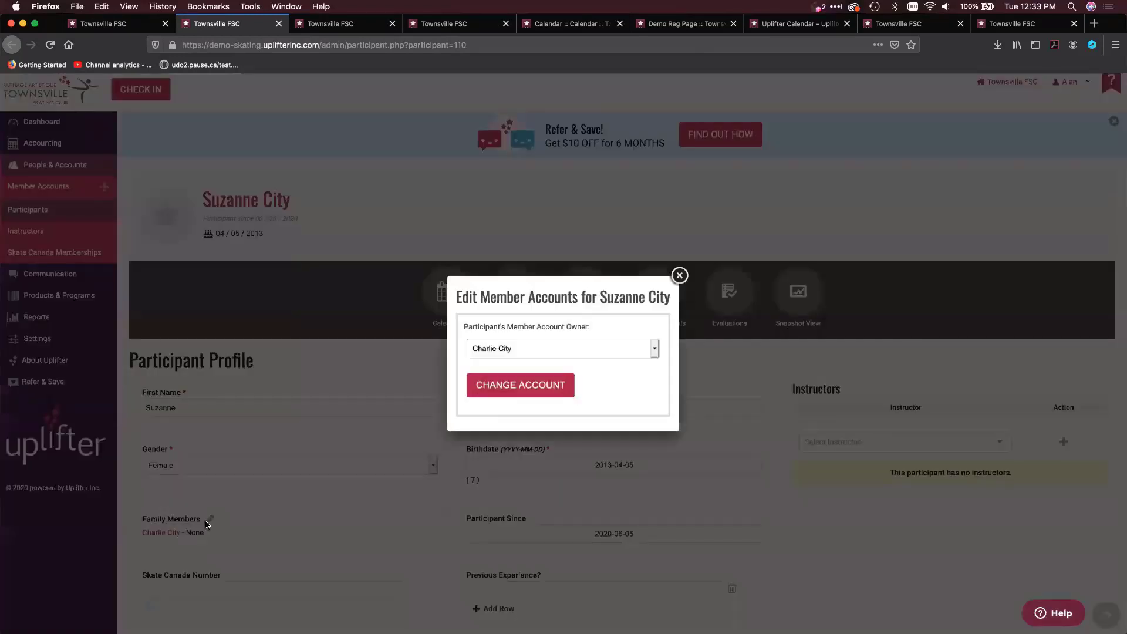
pyautogui.click(521, 348)
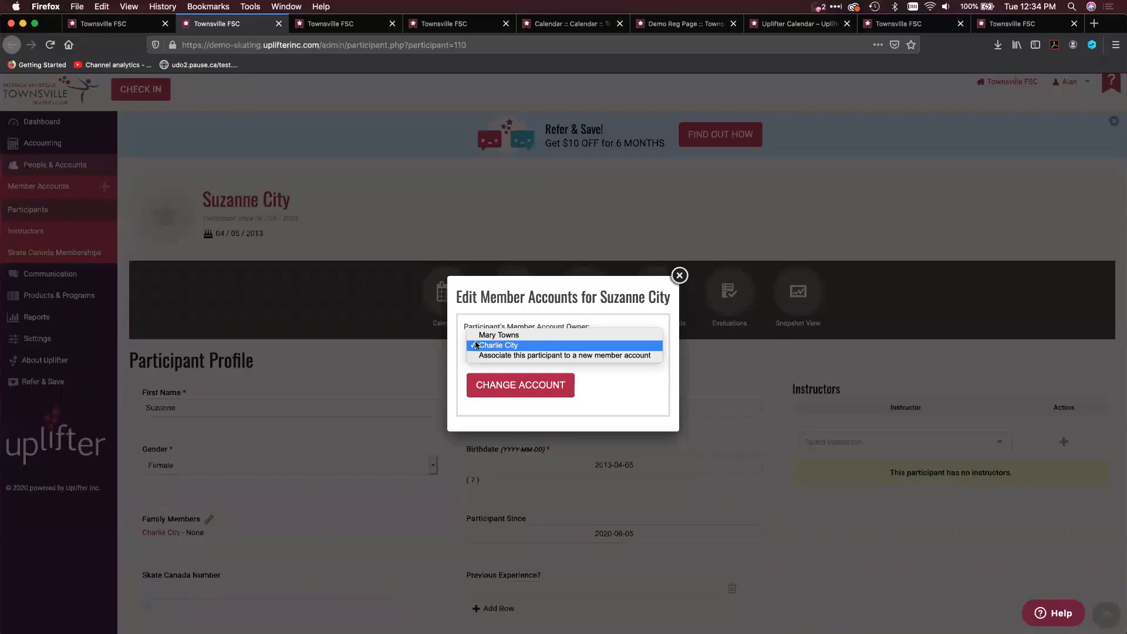
pyautogui.click(476, 345)
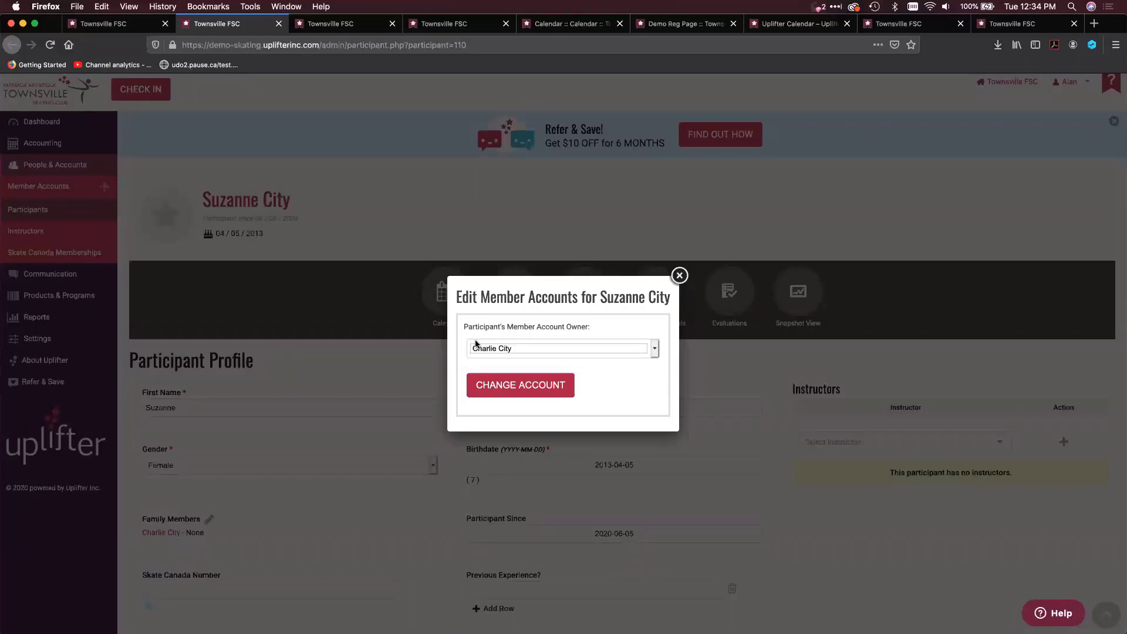
pyautogui.click(474, 348)
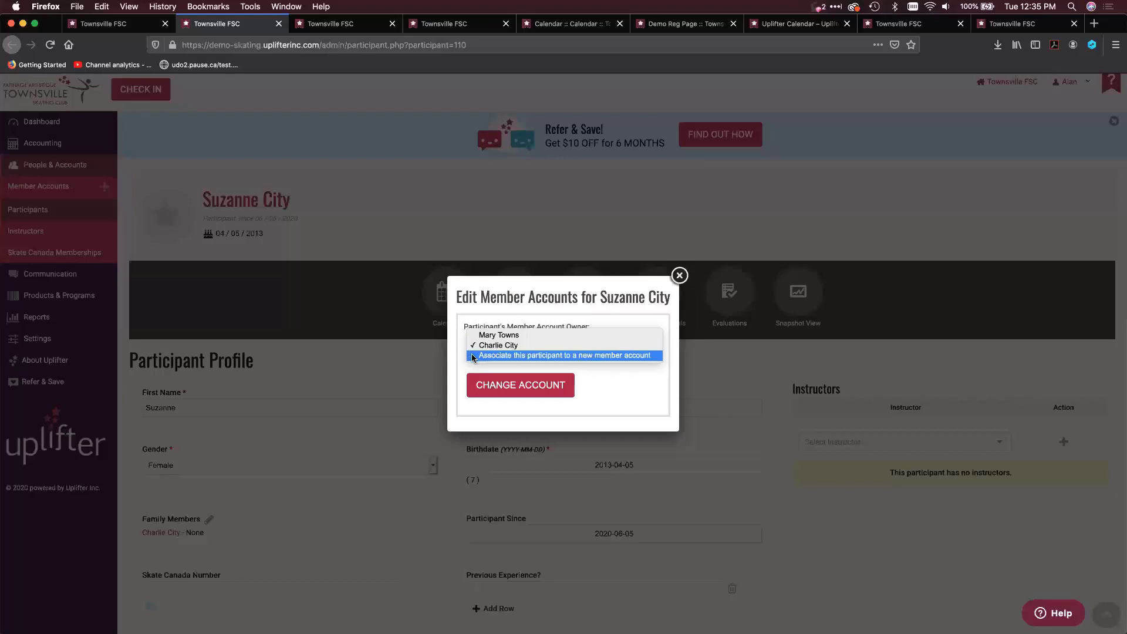
pyautogui.click(470, 299)
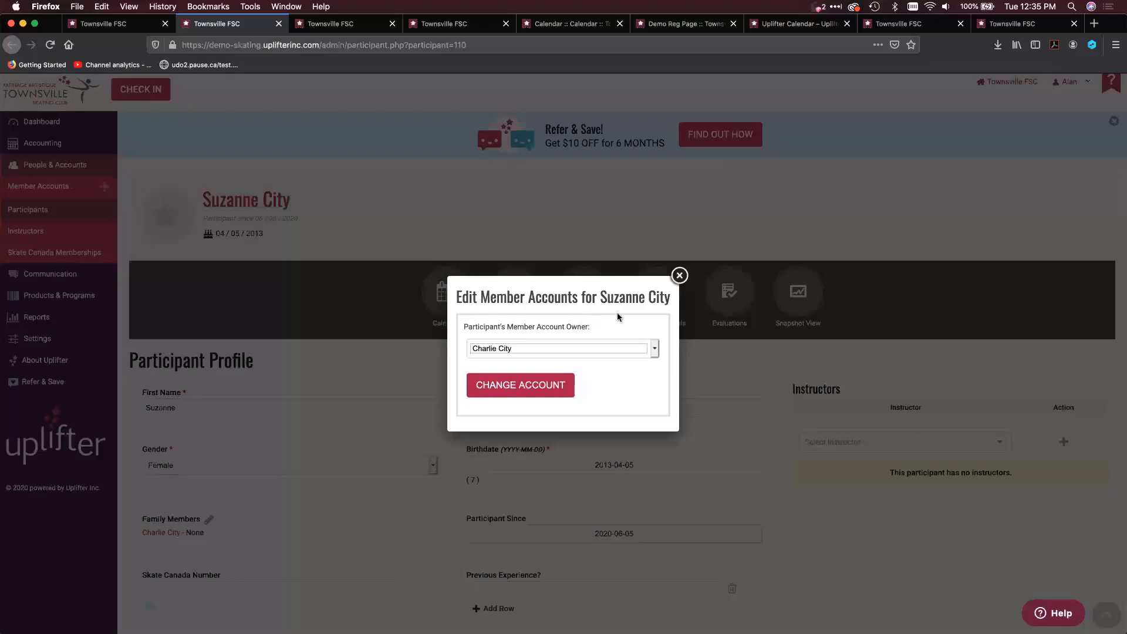
pyautogui.click(679, 276)
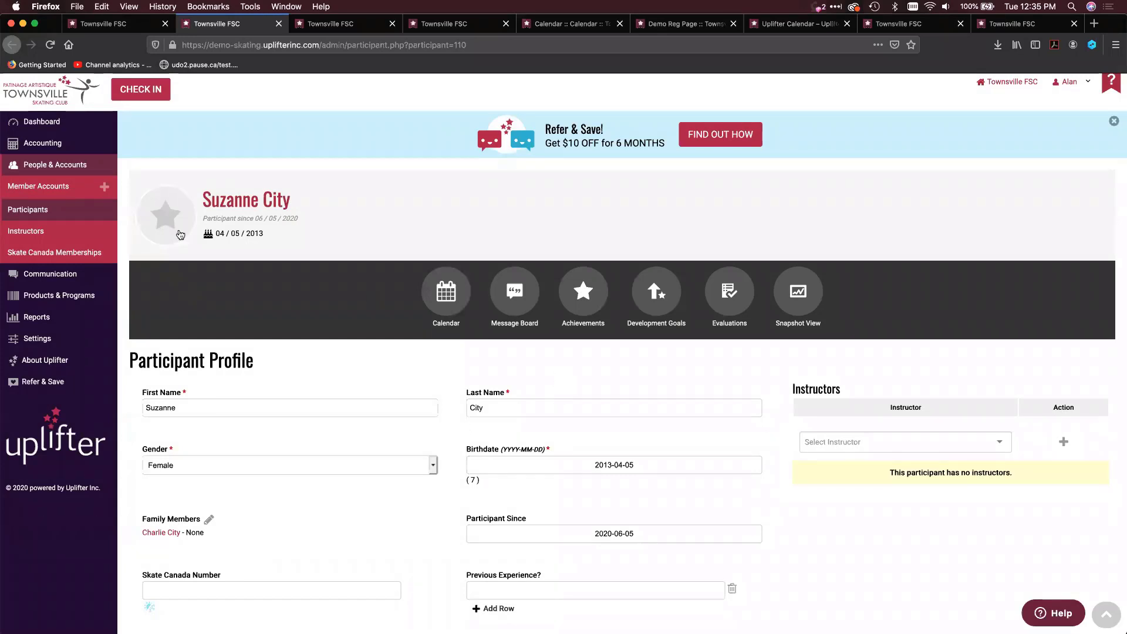
# Open the club's full participants list and filter it by one participant's name
pyautogui.click(34, 209)
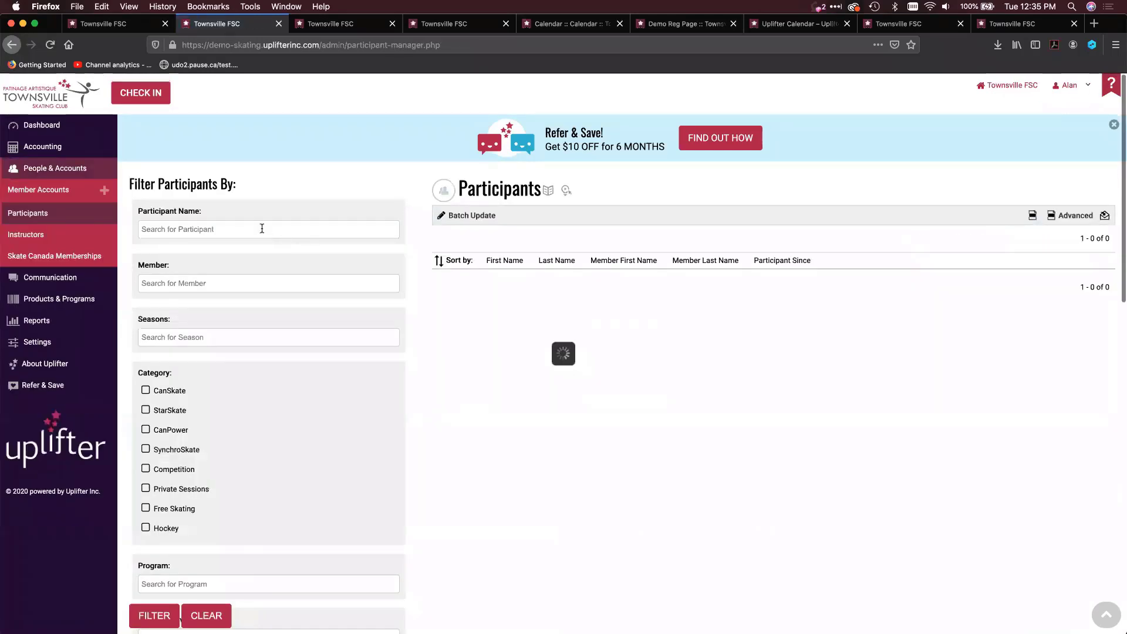
pyautogui.click(261, 228)
pyautogui.write('richa')
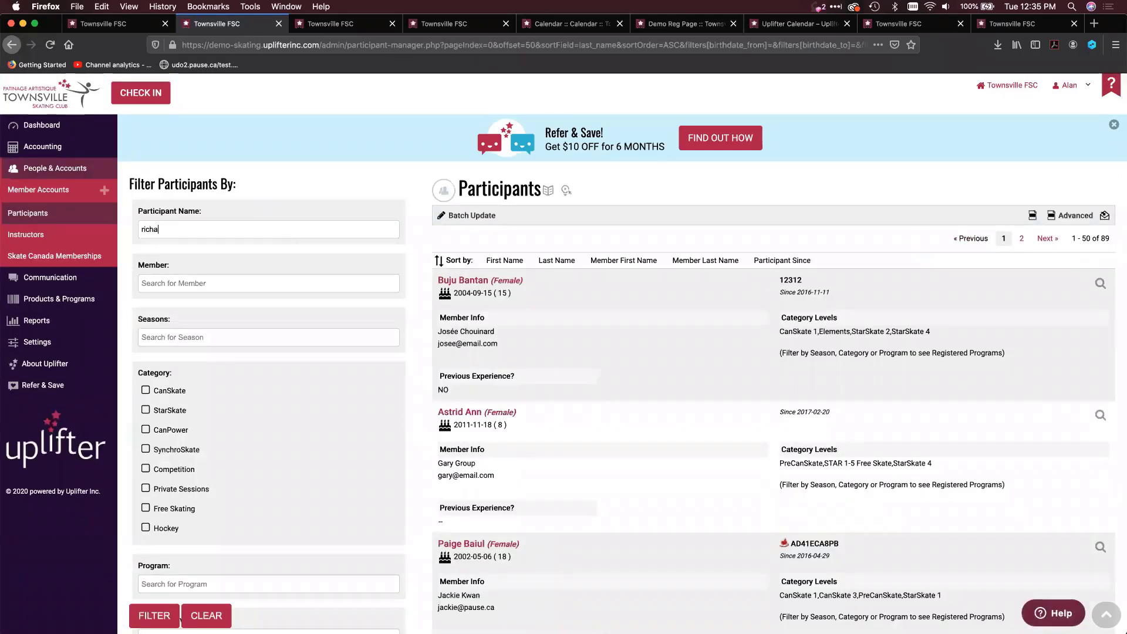
pyautogui.click(242, 262)
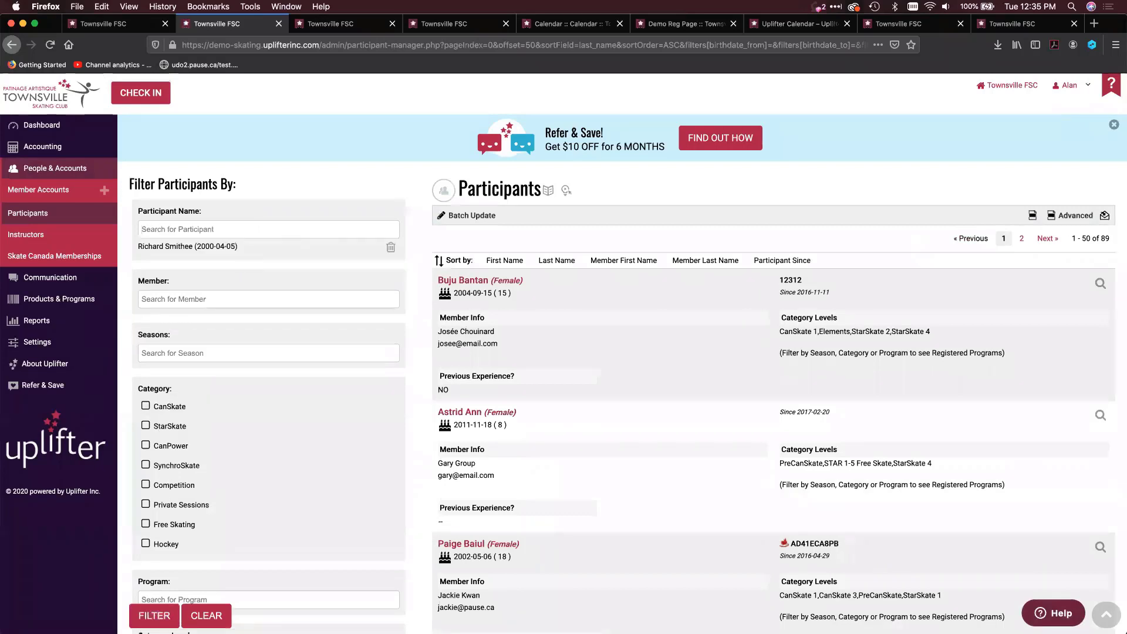
pyautogui.click(152, 615)
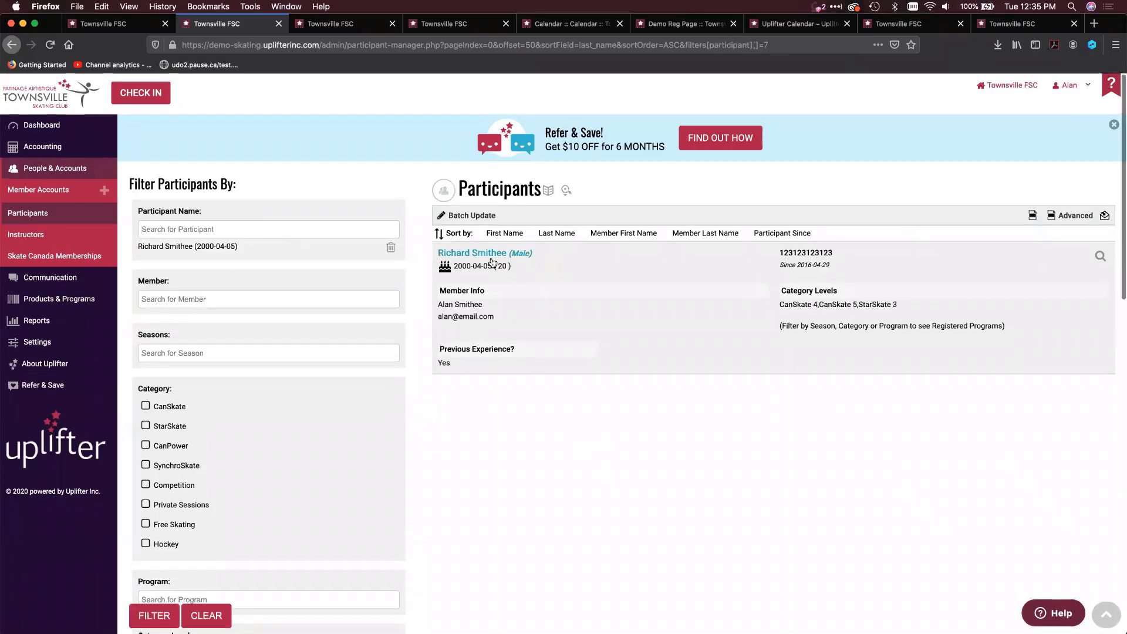
# Open the filtered participant's profile and display their Agility achievements
pyautogui.click(491, 256)
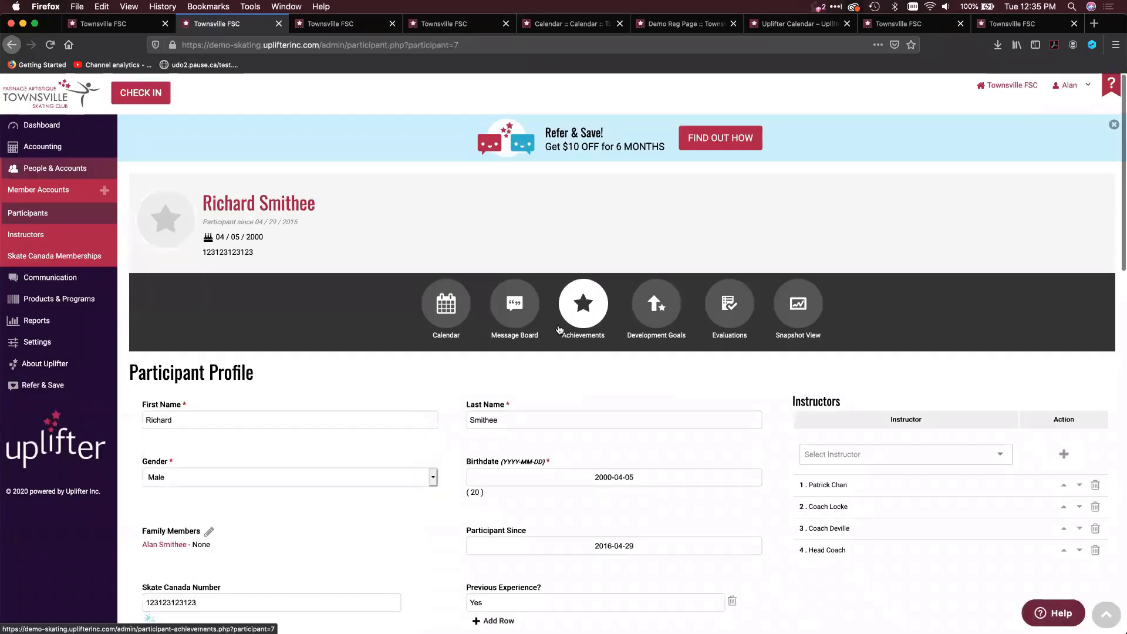
pyautogui.click(564, 320)
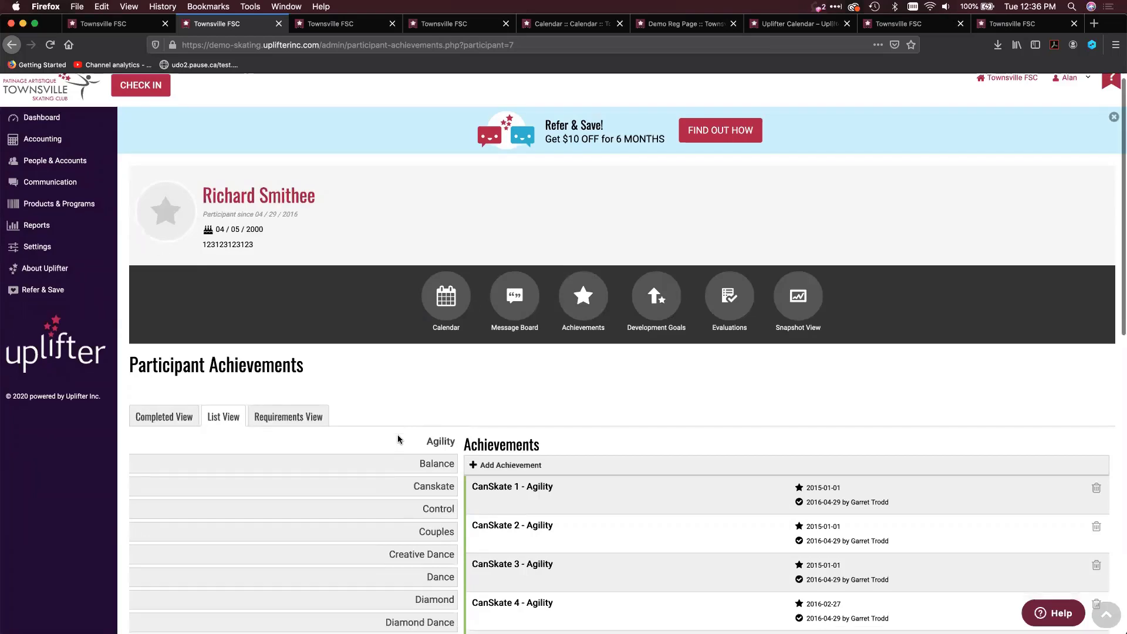
pyautogui.scroll(-3, 398, 439)
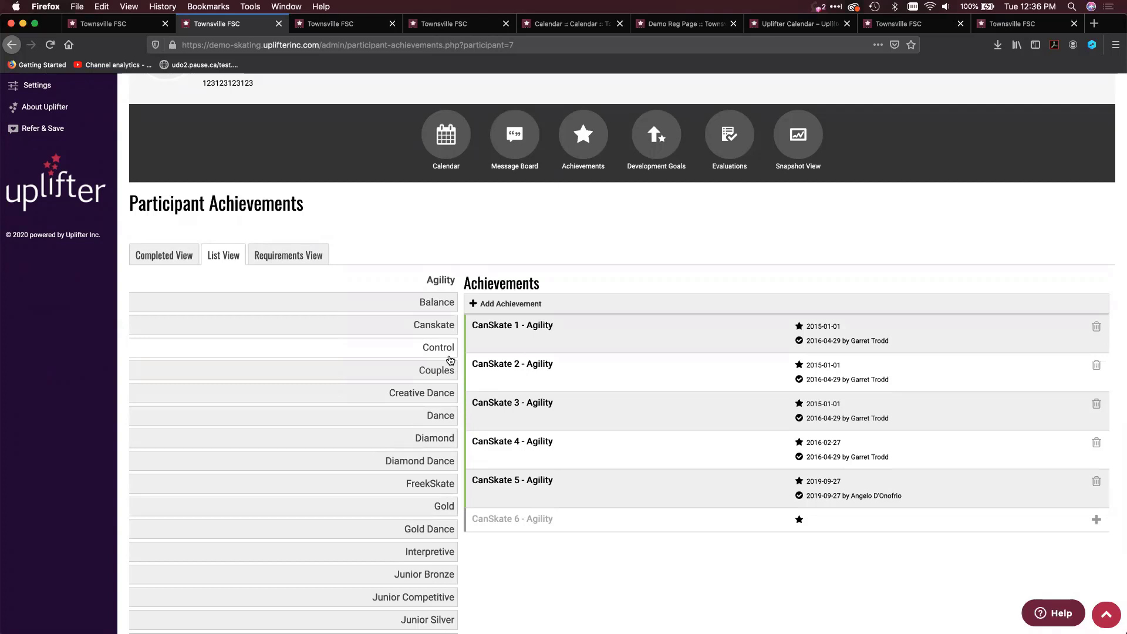
# Review the participant's achievements in Completed View and return to List View
pyautogui.click(171, 256)
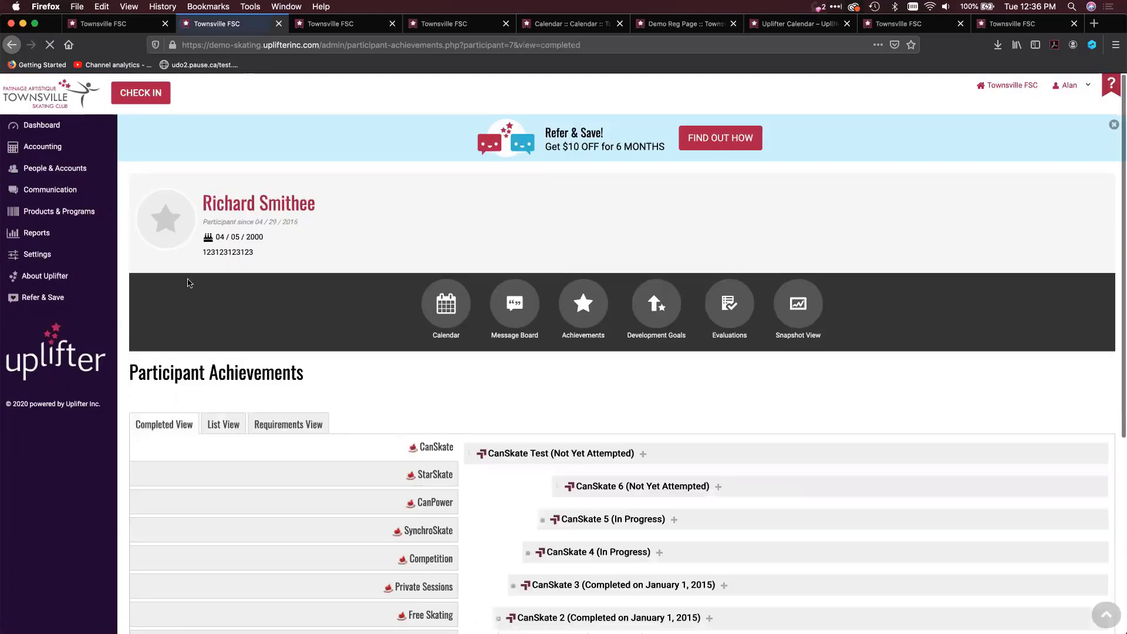
pyautogui.scroll(-3, 279, 382)
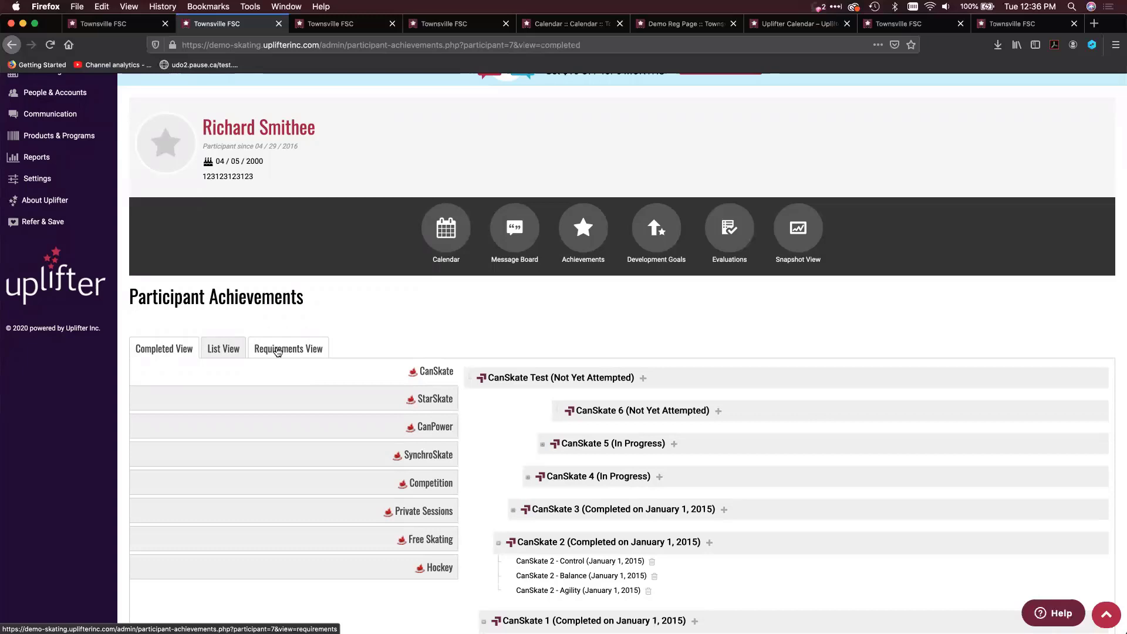
pyautogui.click(219, 349)
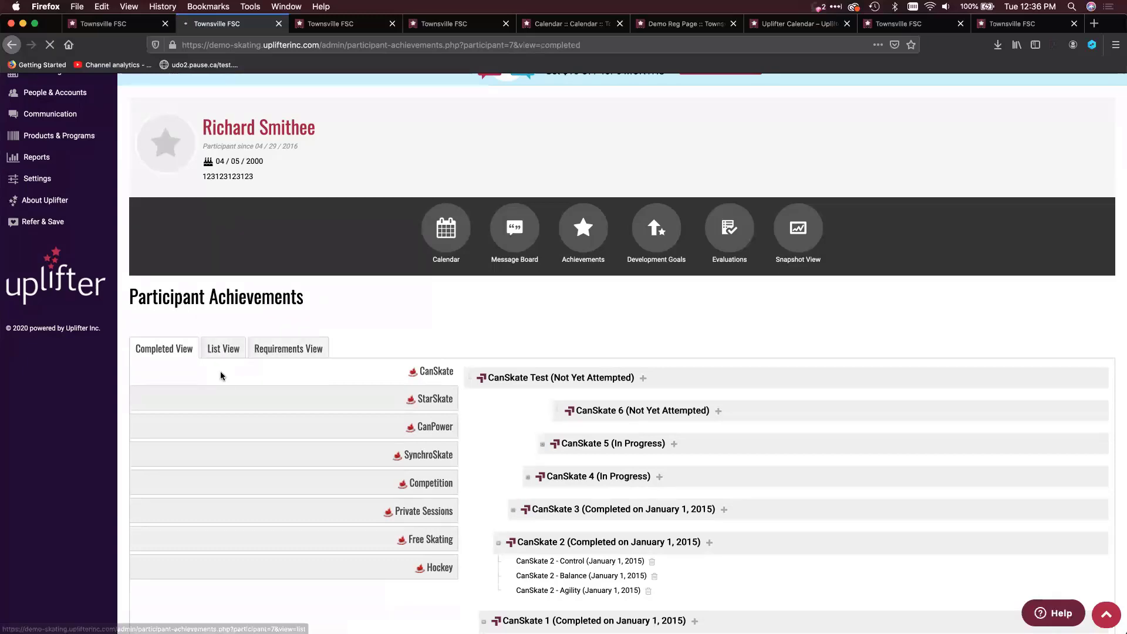
pyautogui.scroll(-3, 219, 460)
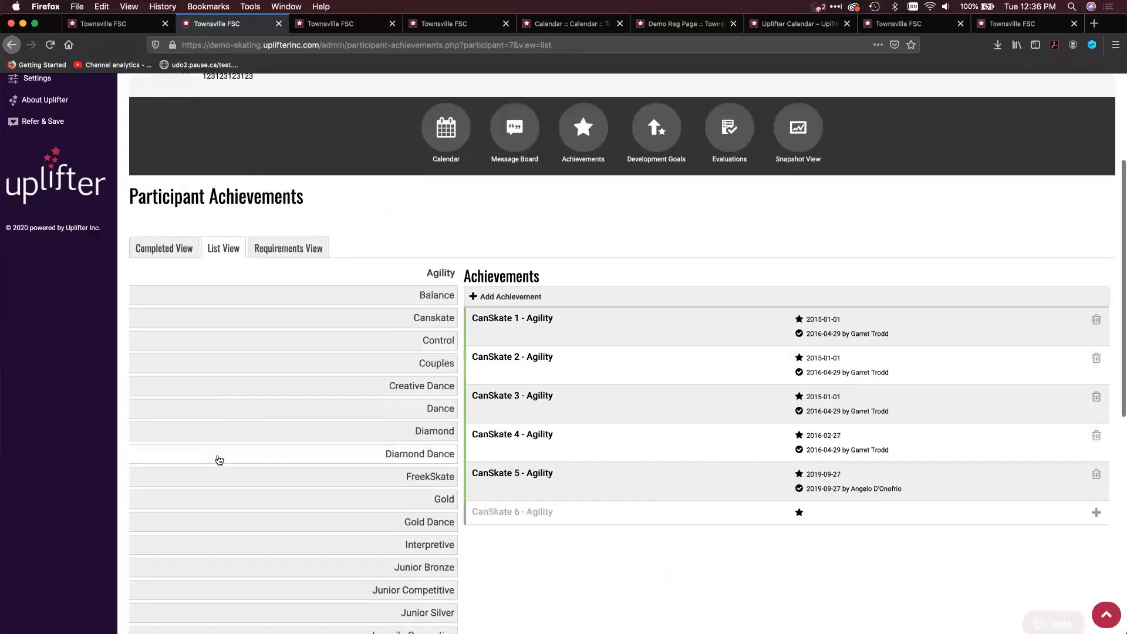
pyautogui.scroll(-1, 219, 459)
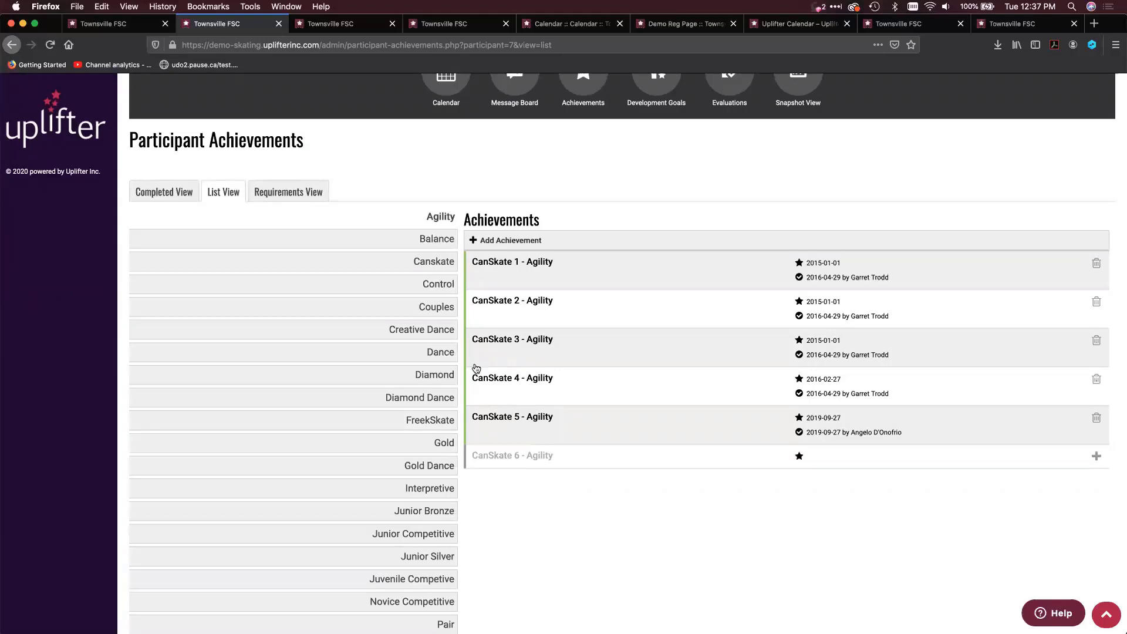
# Examine the participant's achievements under the Balance, Diamond and FreekSkate tags
pyautogui.click(426, 240)
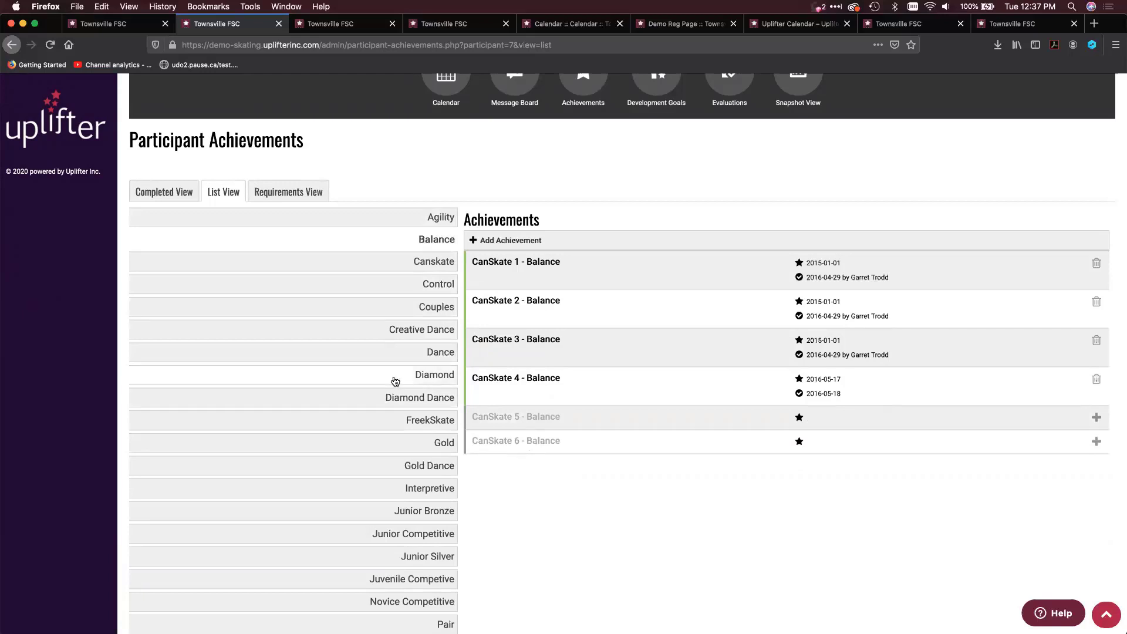
pyautogui.click(416, 381)
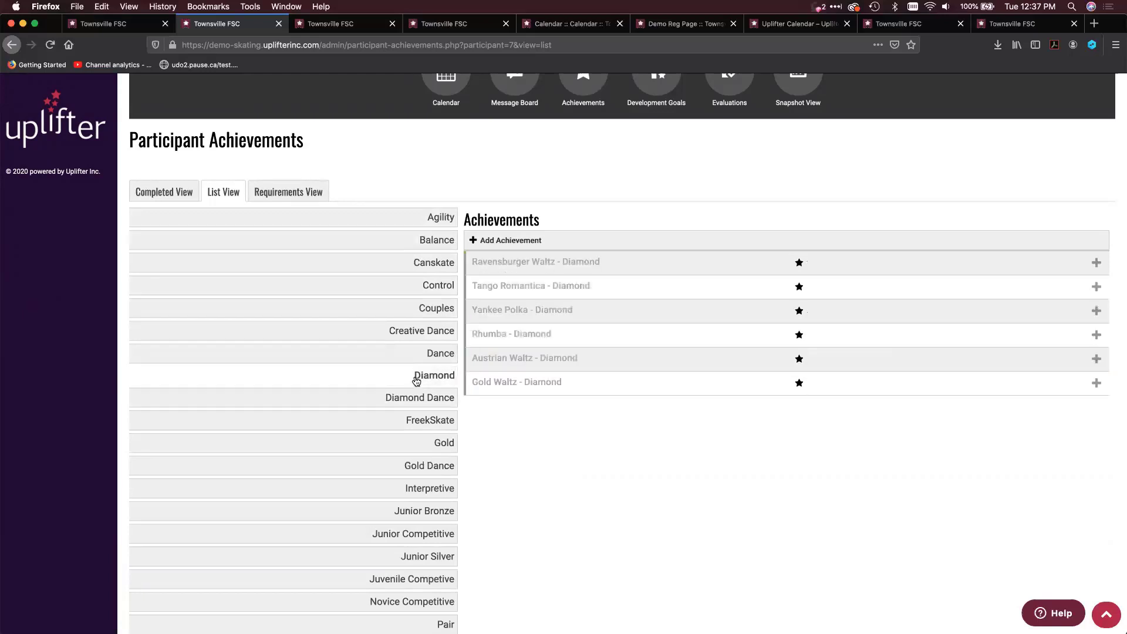
pyautogui.click(411, 421)
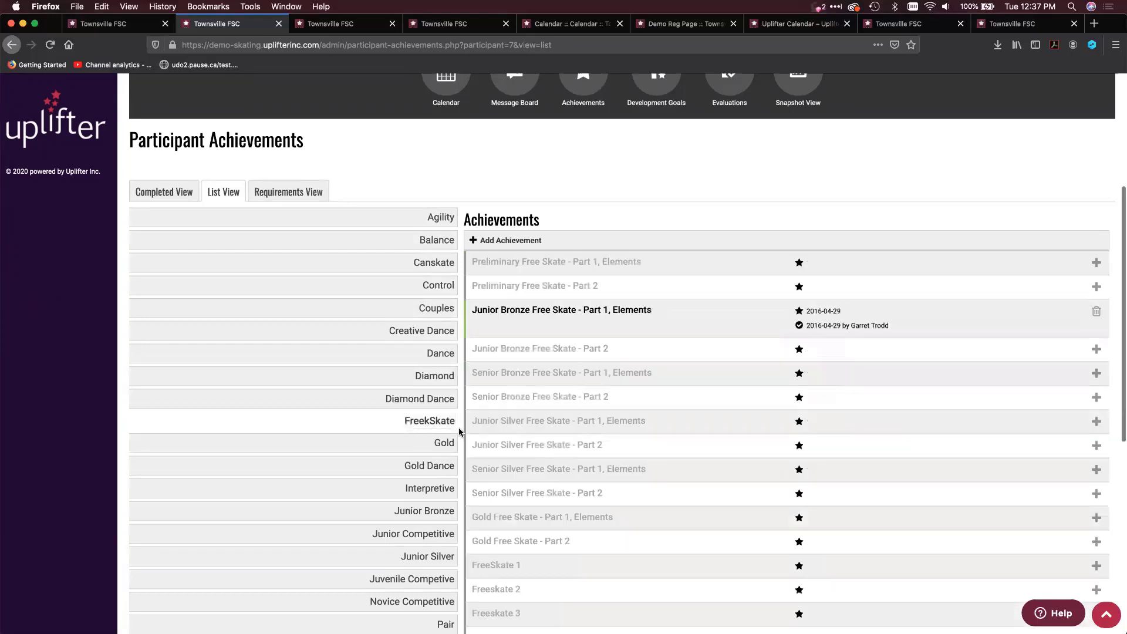
pyautogui.scroll(-1, 527, 433)
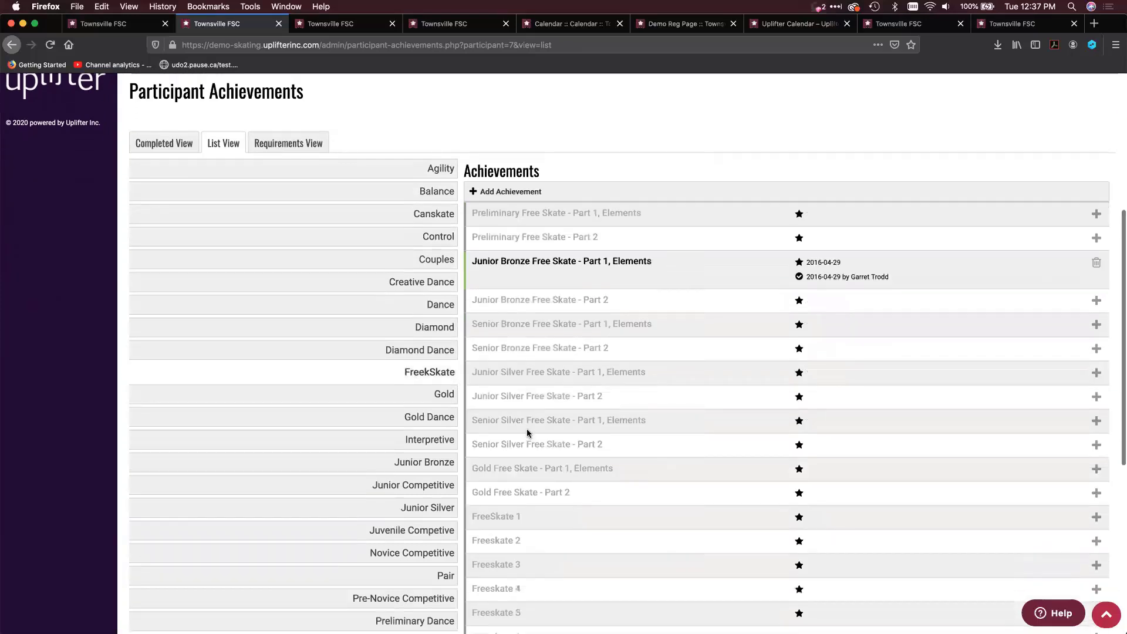
# Examine the participant's achievements under the Gold and STAR 1 tags
pyautogui.click(446, 392)
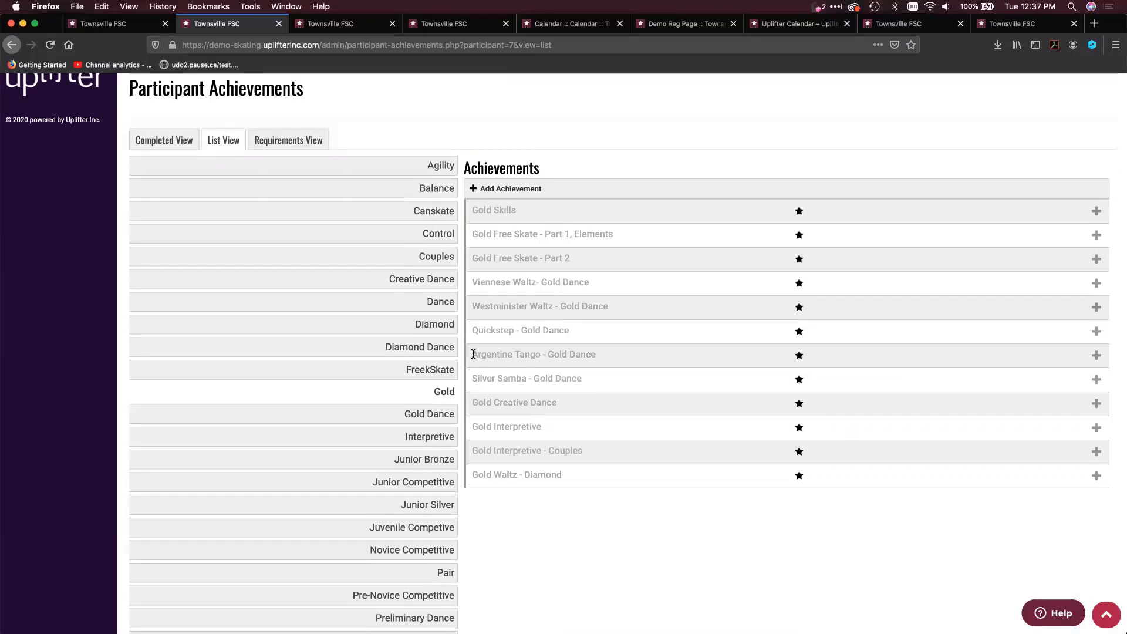
pyautogui.scroll(-5, 399, 388)
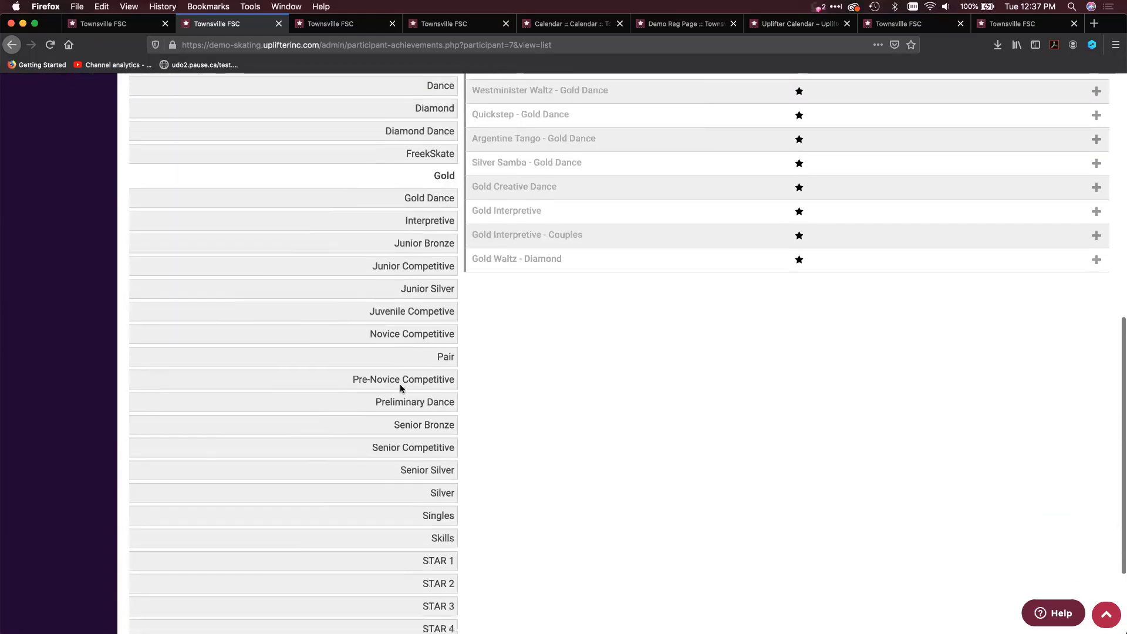
pyautogui.scroll(8, 400, 388)
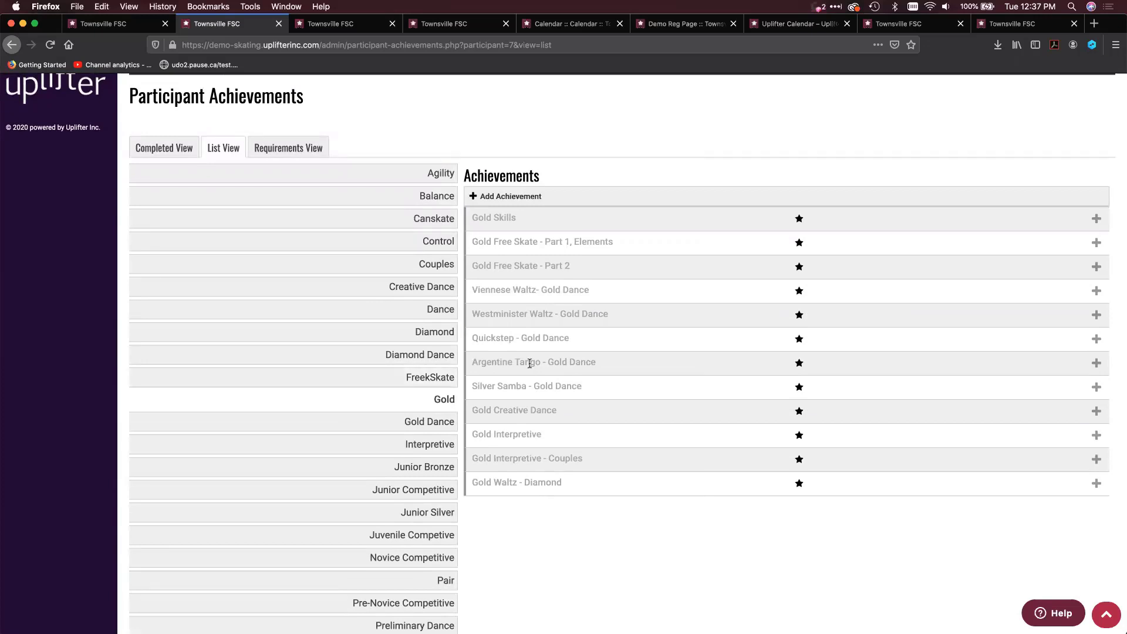
pyautogui.scroll(-8, 530, 363)
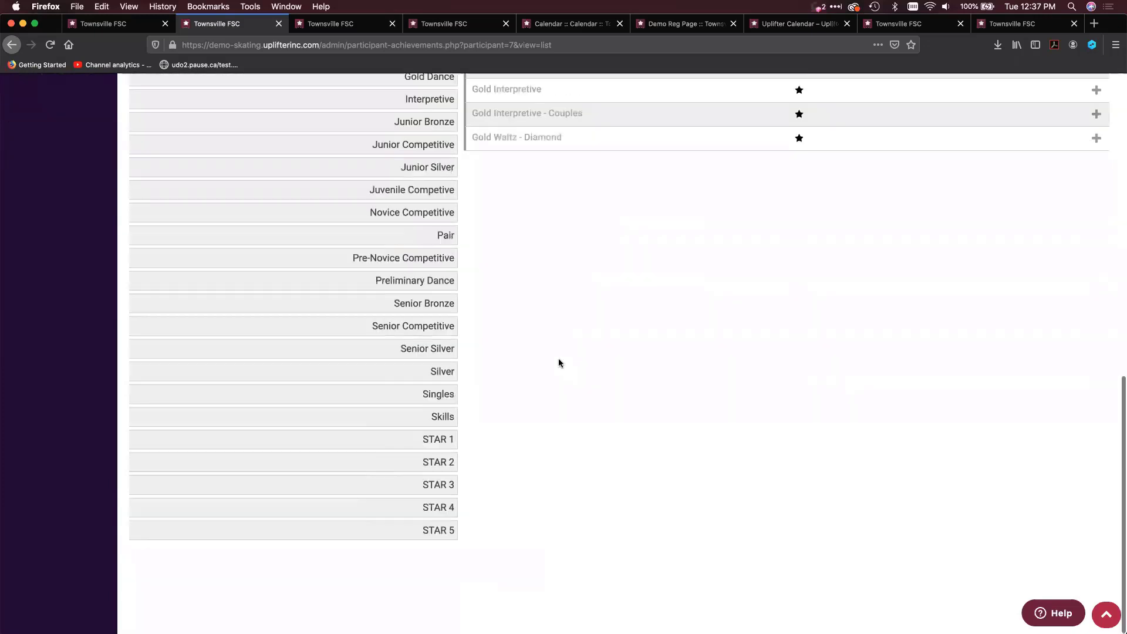
pyautogui.click(397, 440)
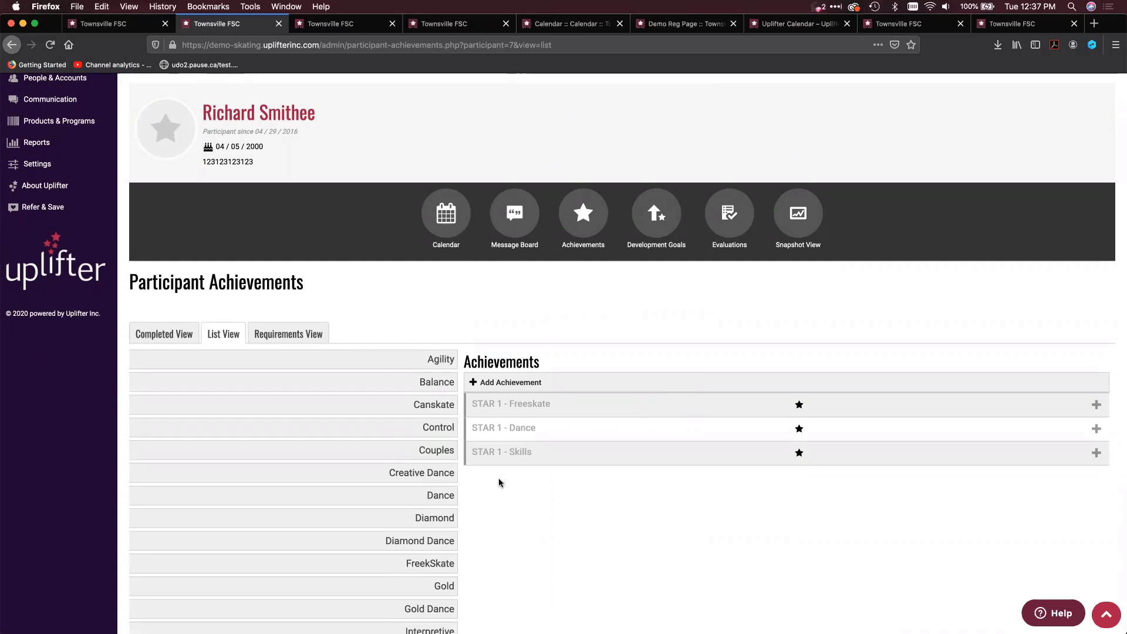
pyautogui.scroll(2, 452, 405)
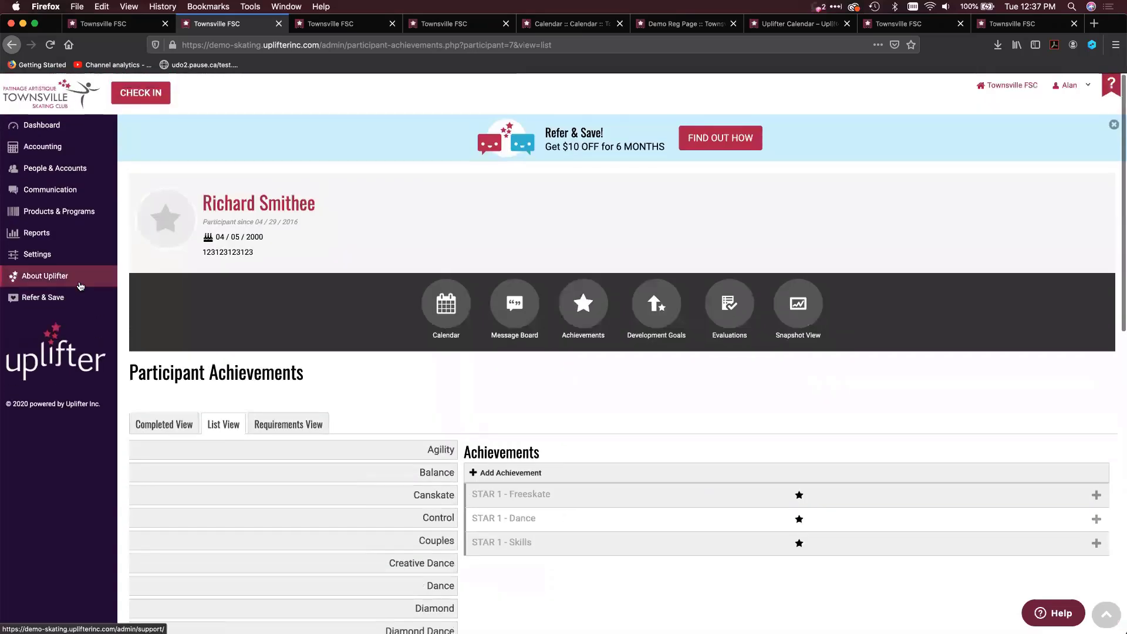
# Go to the development goals settings and open the details of the "Balance on 2 feet" goal
pyautogui.moveTo(76, 259)
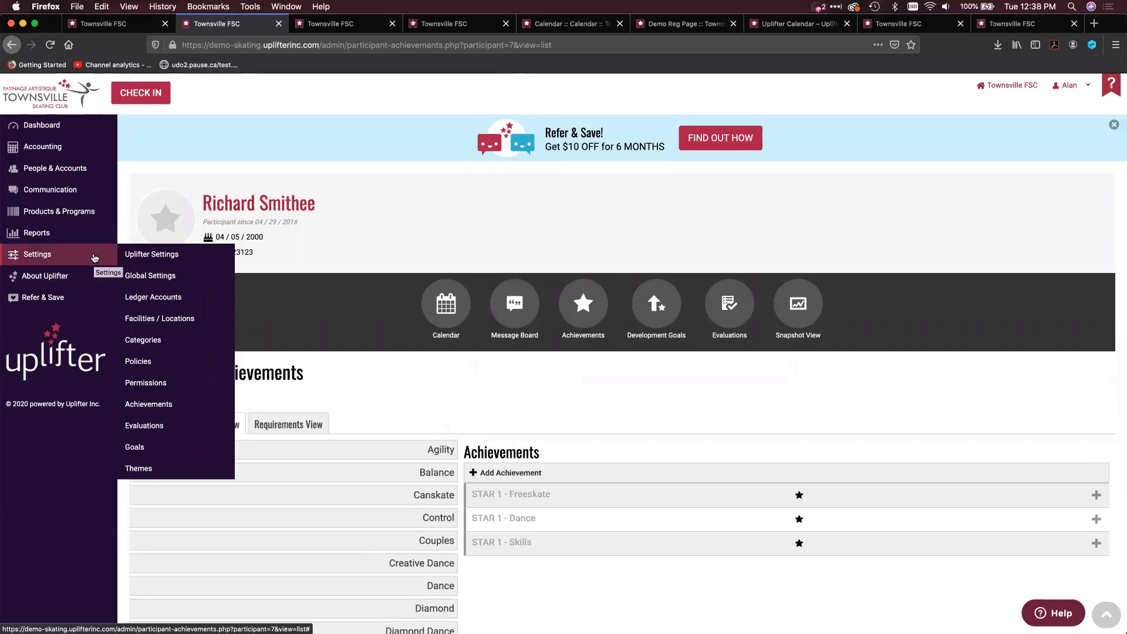
pyautogui.click(168, 453)
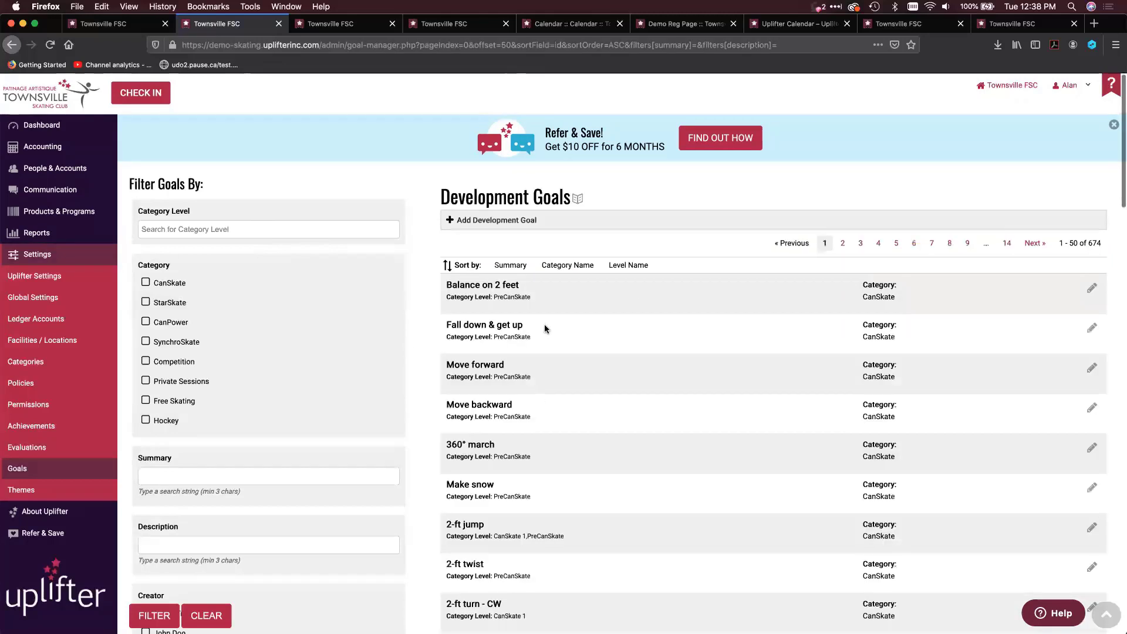
pyautogui.click(1087, 290)
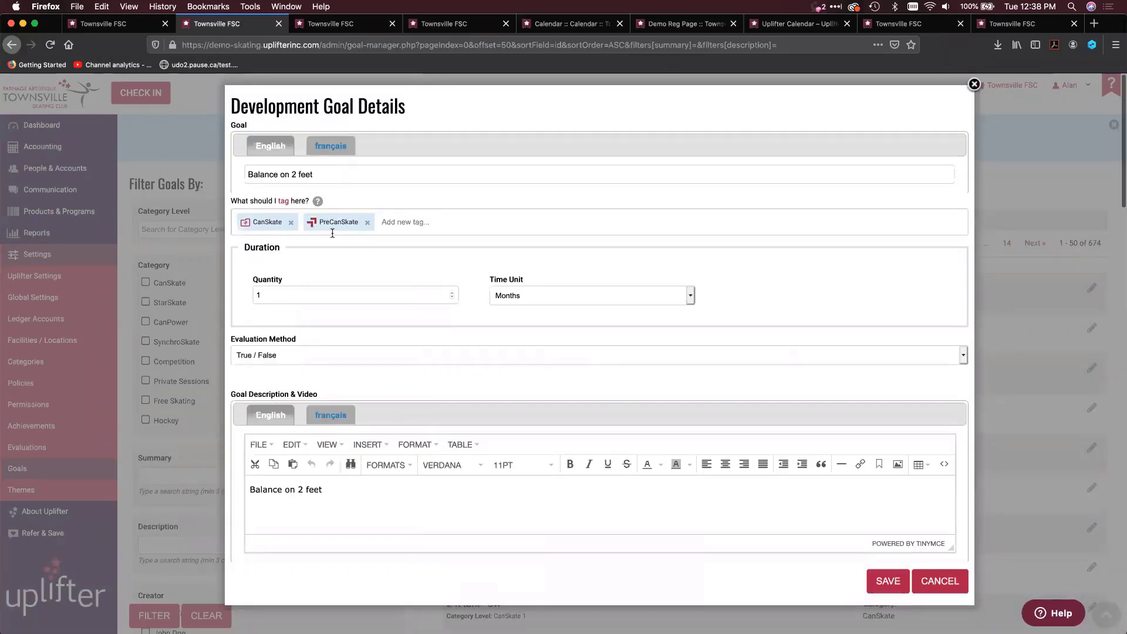
# Add the Balance tag to the "Balance on 2 feet" goal and close its details without saving
pyautogui.click(411, 221)
pyautogui.write('balance')
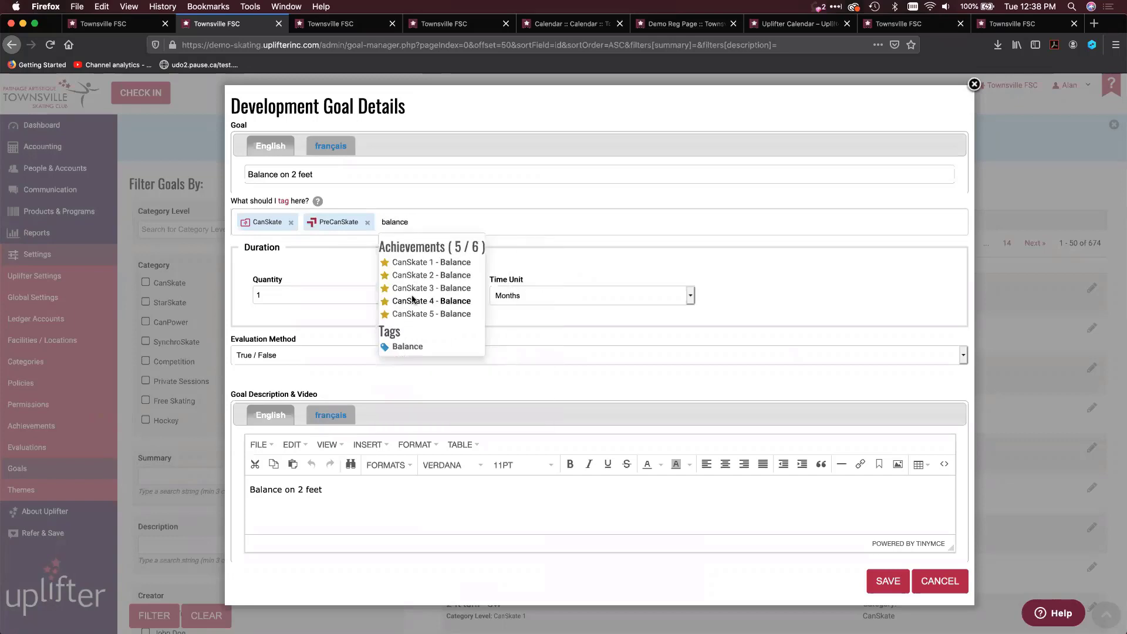
pyautogui.click(407, 347)
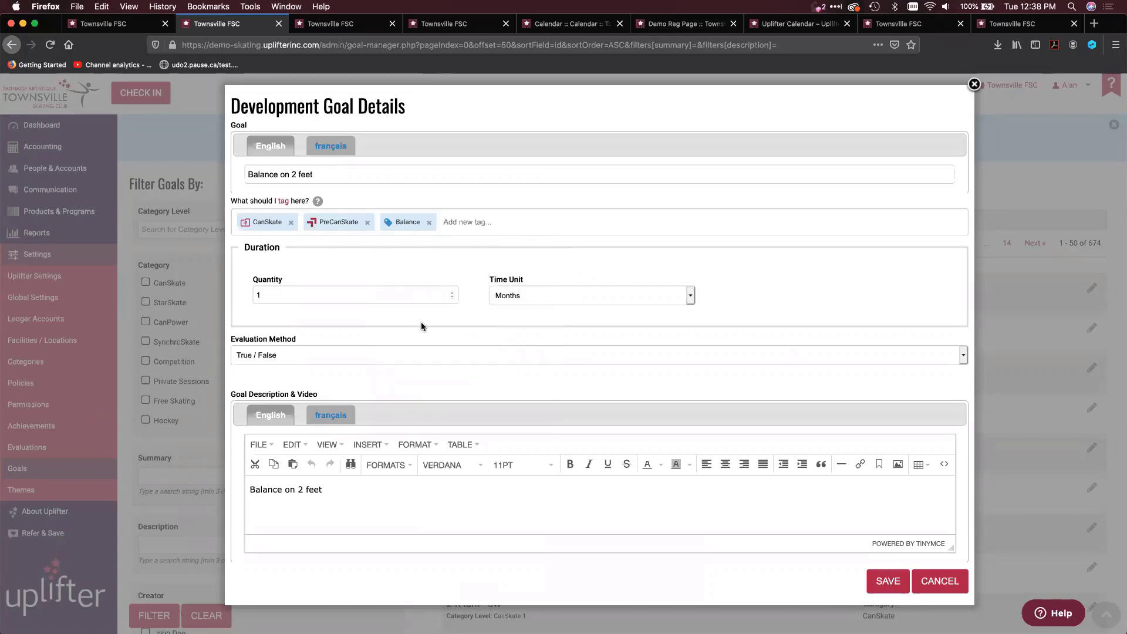
pyautogui.click(974, 85)
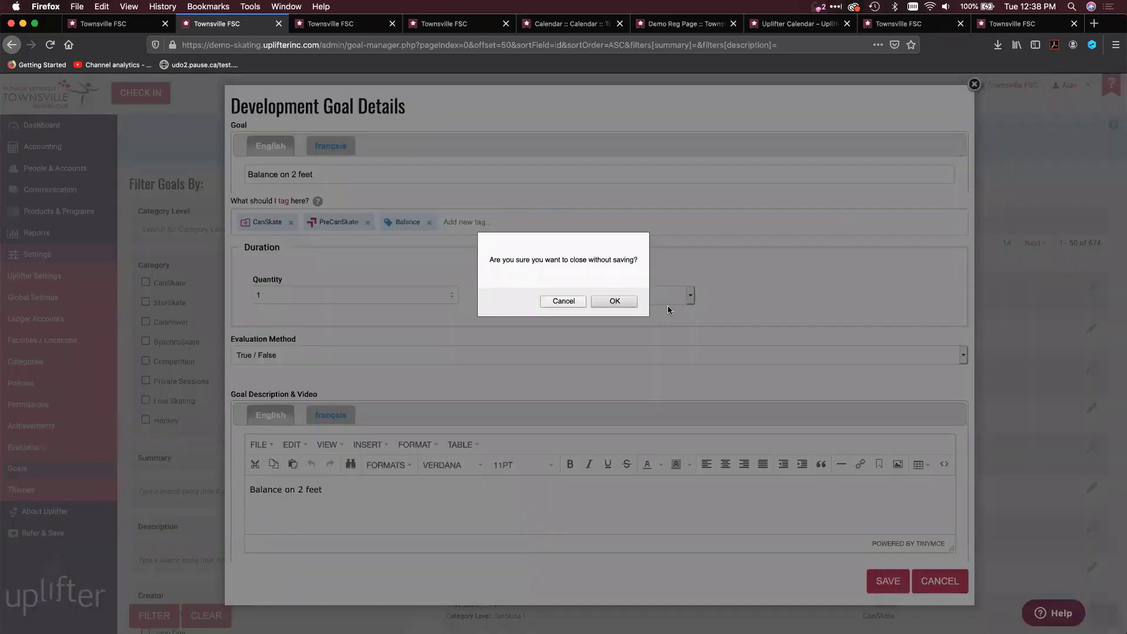
pyautogui.click(563, 301)
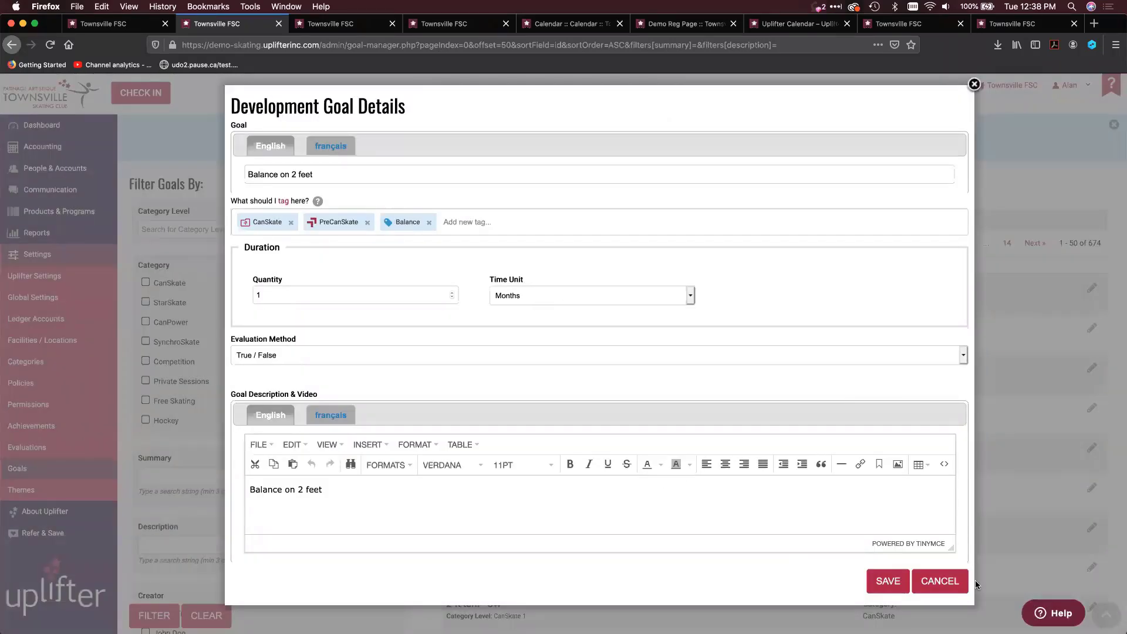
pyautogui.click(942, 580)
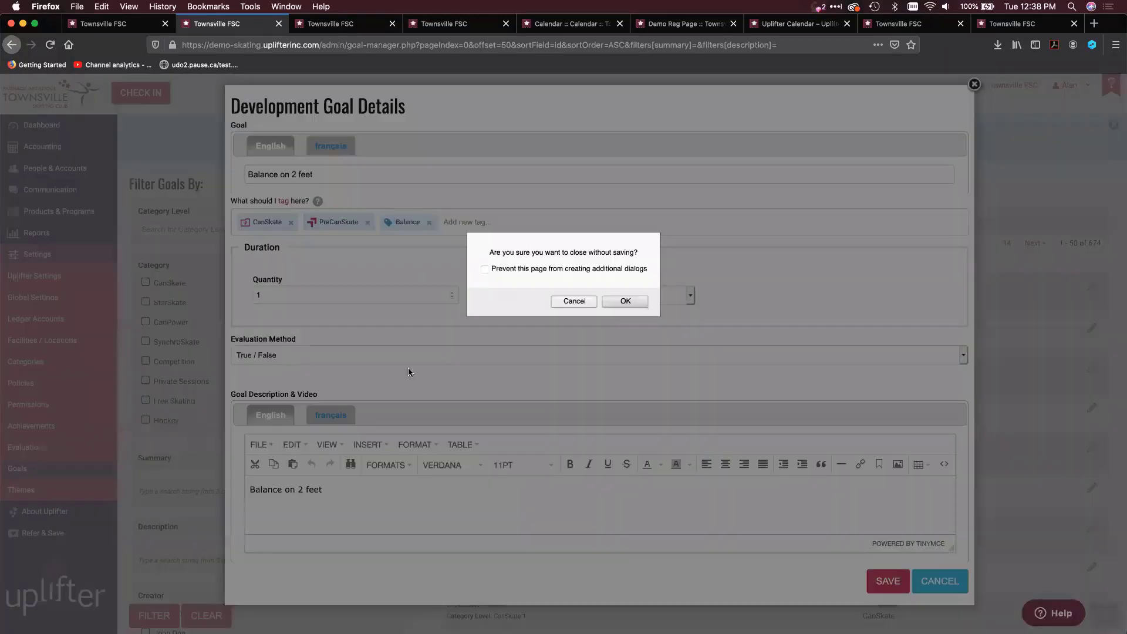
pyautogui.click(625, 303)
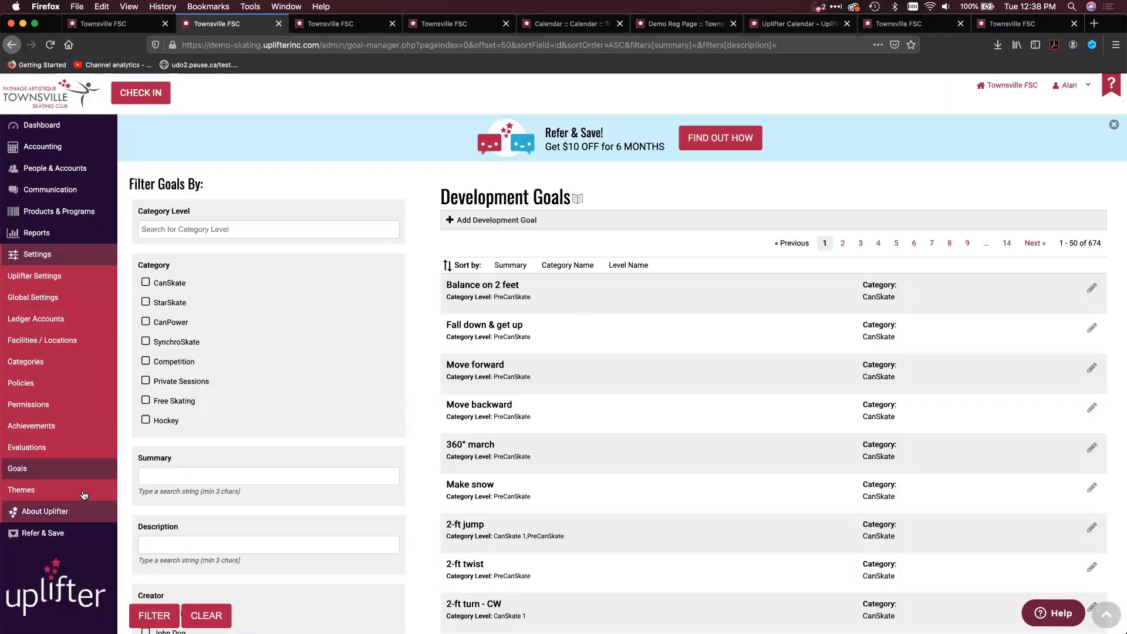
# Open the achievements settings, check the tags of "American Waltz - Junior Silver Dance", and close the editor without changes
pyautogui.click(73, 427)
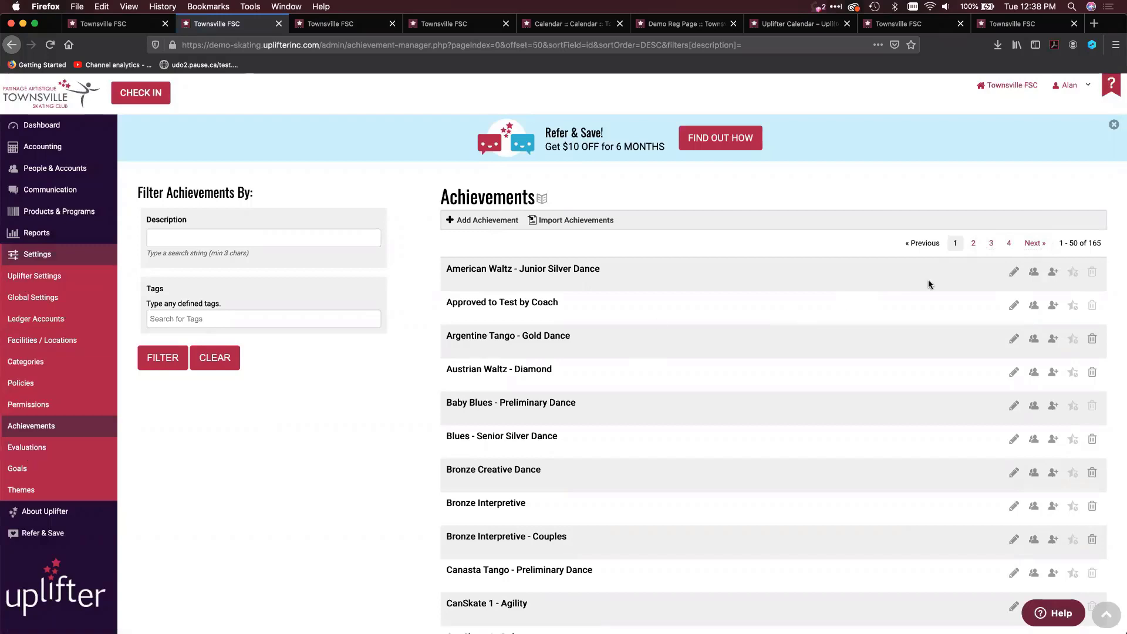
pyautogui.click(1014, 272)
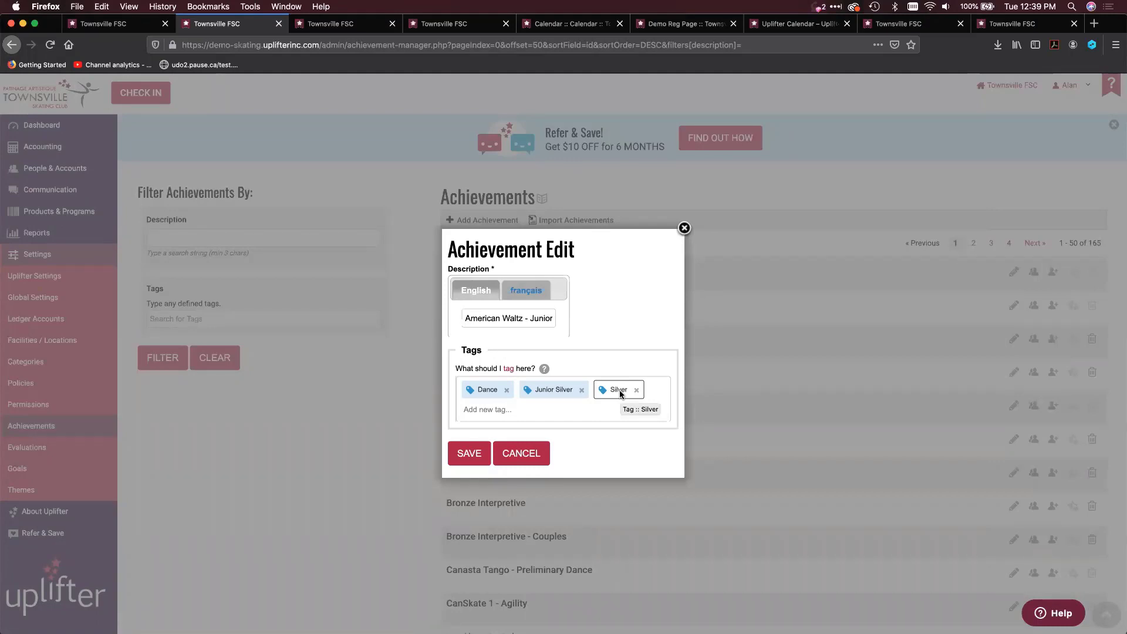
pyautogui.click(540, 449)
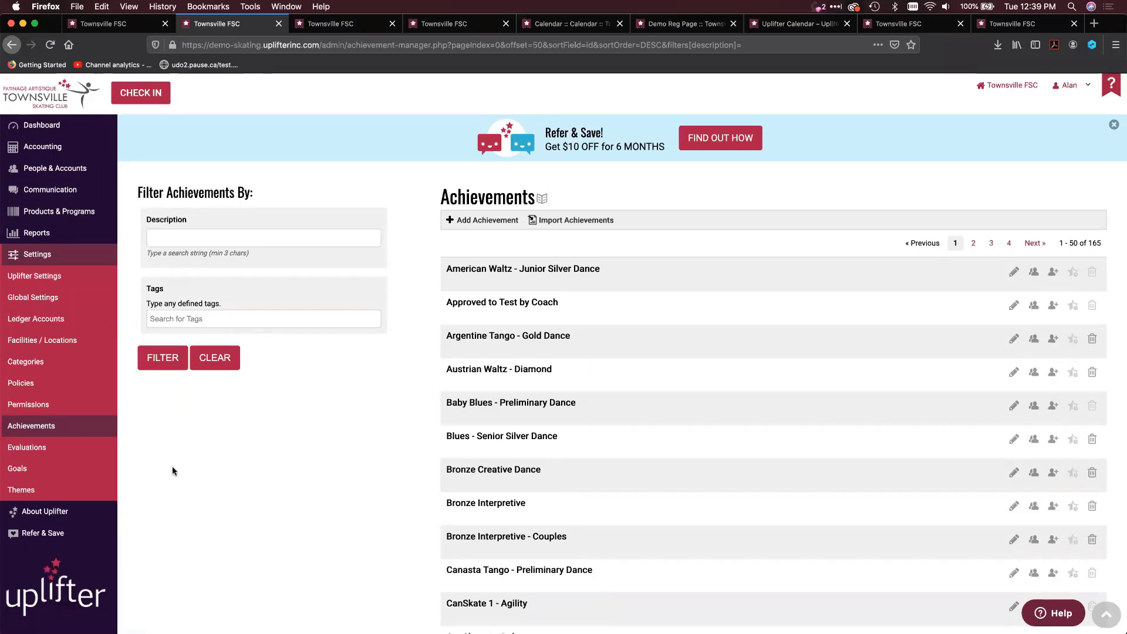
# Open the list of reports and look through the available ones, including the Ledger Report
pyautogui.click(48, 239)
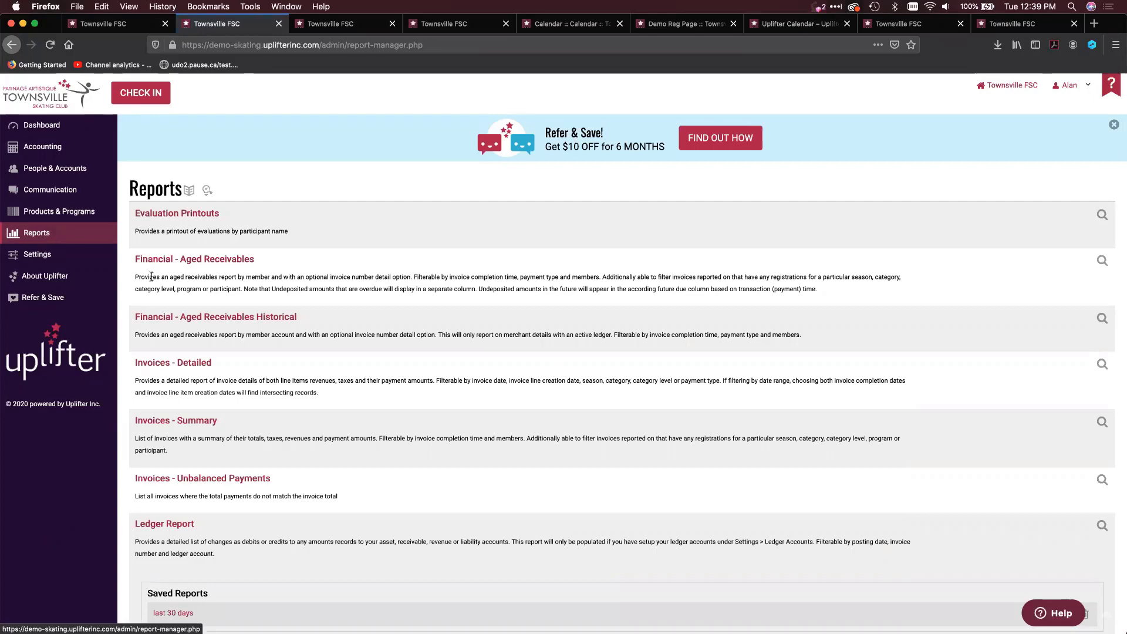
pyautogui.scroll(-1, 298, 375)
pyautogui.scroll(-8, 298, 376)
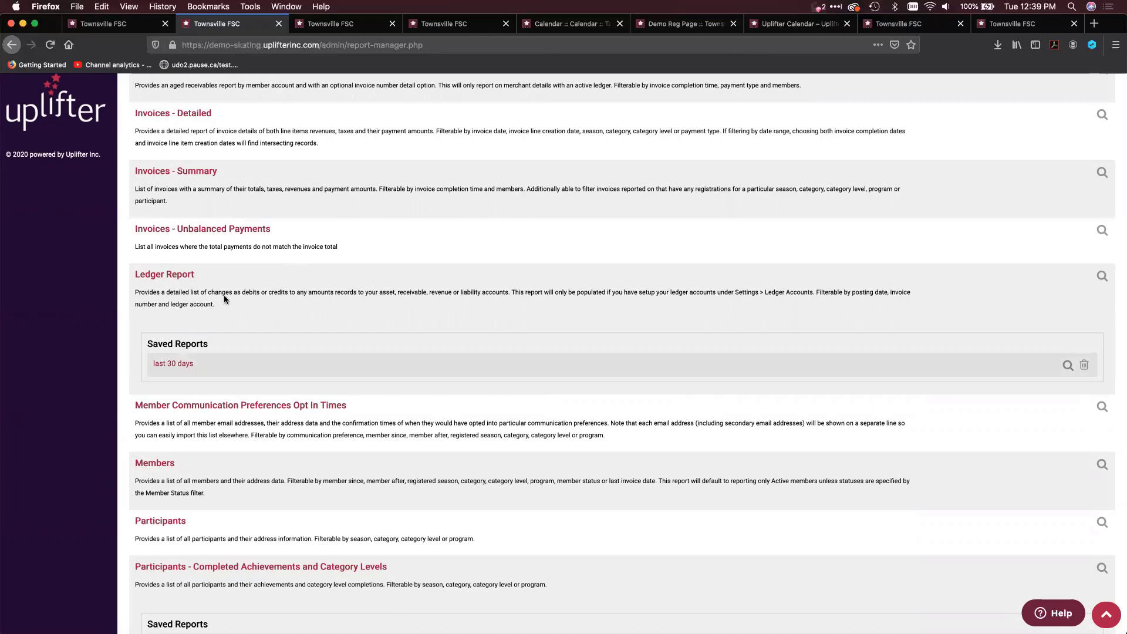
pyautogui.scroll(3, 223, 296)
pyautogui.scroll(5, 224, 294)
pyautogui.scroll(-9, 223, 294)
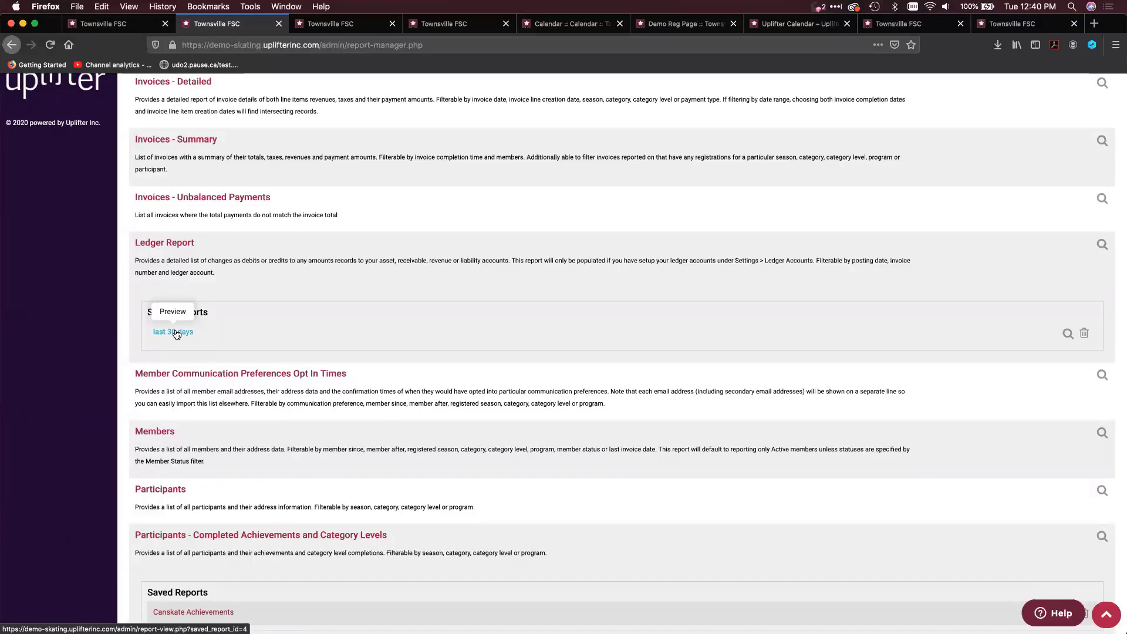
pyautogui.click(180, 246)
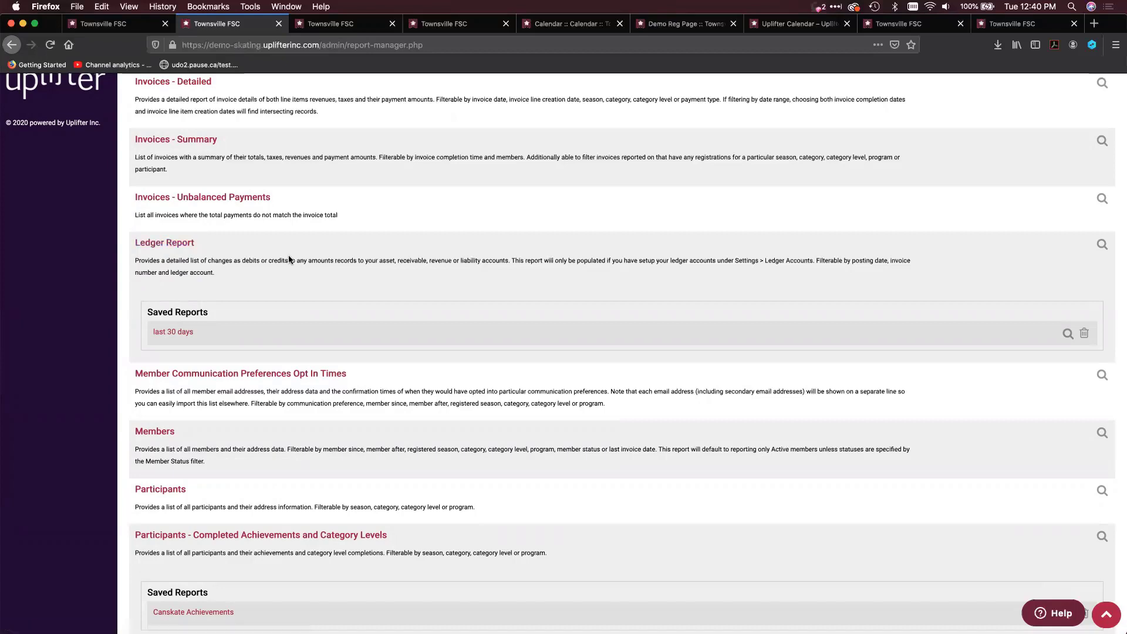
# Search the reports page for "Attendance pr" and open the Programs - Class List Attendance Printouts report
pyautogui.press('super+f')
pyautogui.write('Ateendan')
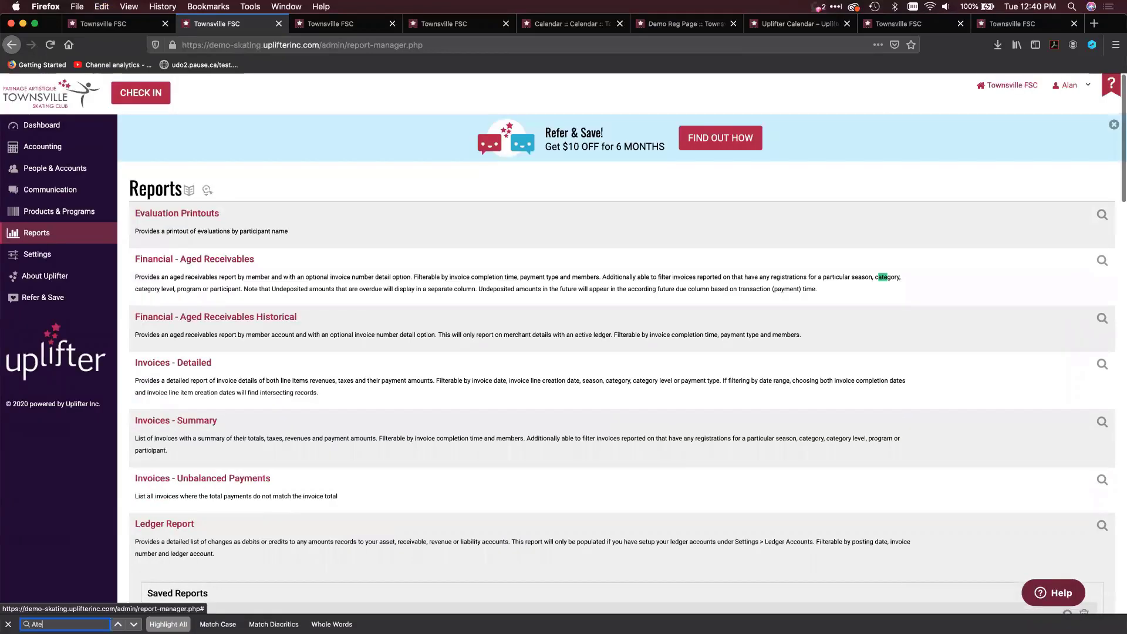
pyautogui.press('BackSpace')
pyautogui.press('BackSpace')
pyautogui.press('BackSpace')
pyautogui.press('BackSpace')
pyautogui.press('BackSpace')
pyautogui.press('BackSpace')
pyautogui.write('ten')
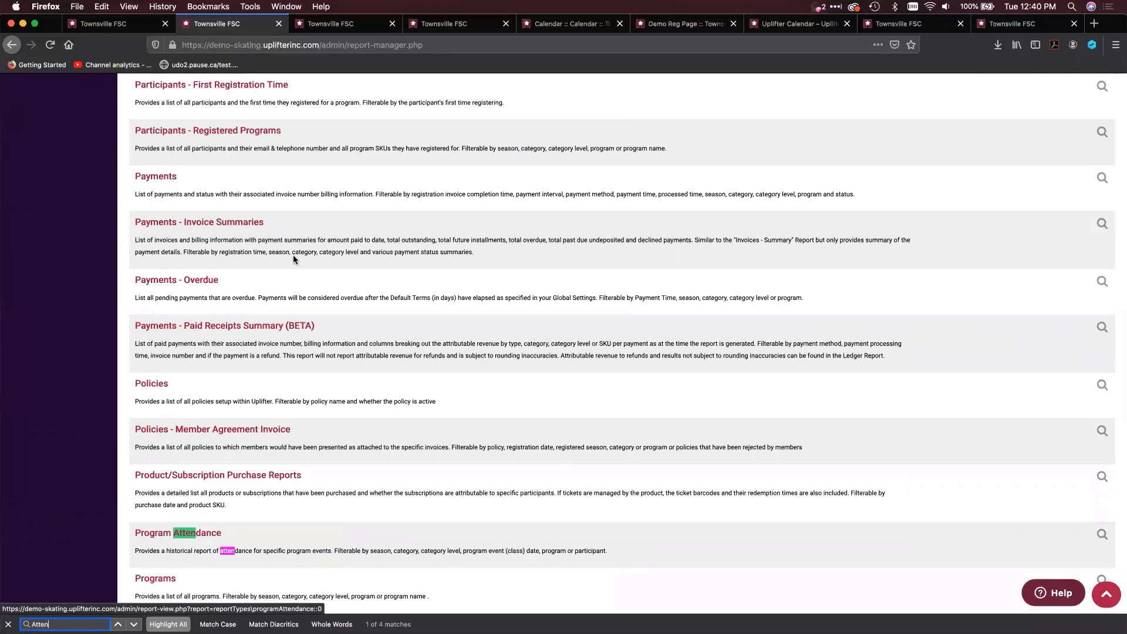
pyautogui.write('dance pr')
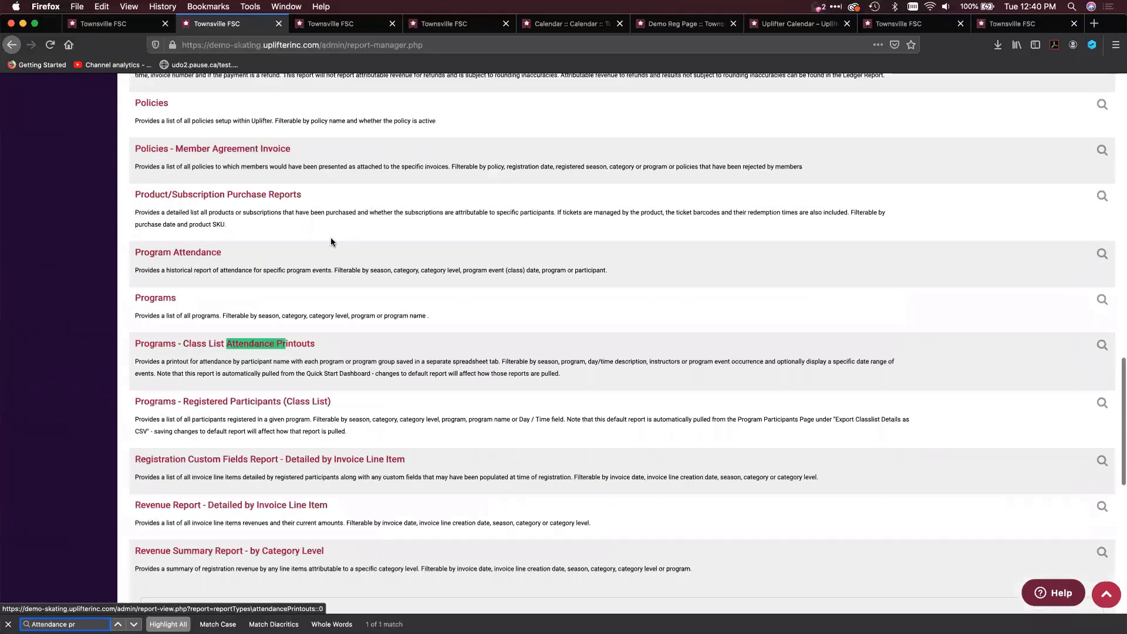
pyautogui.click(223, 345)
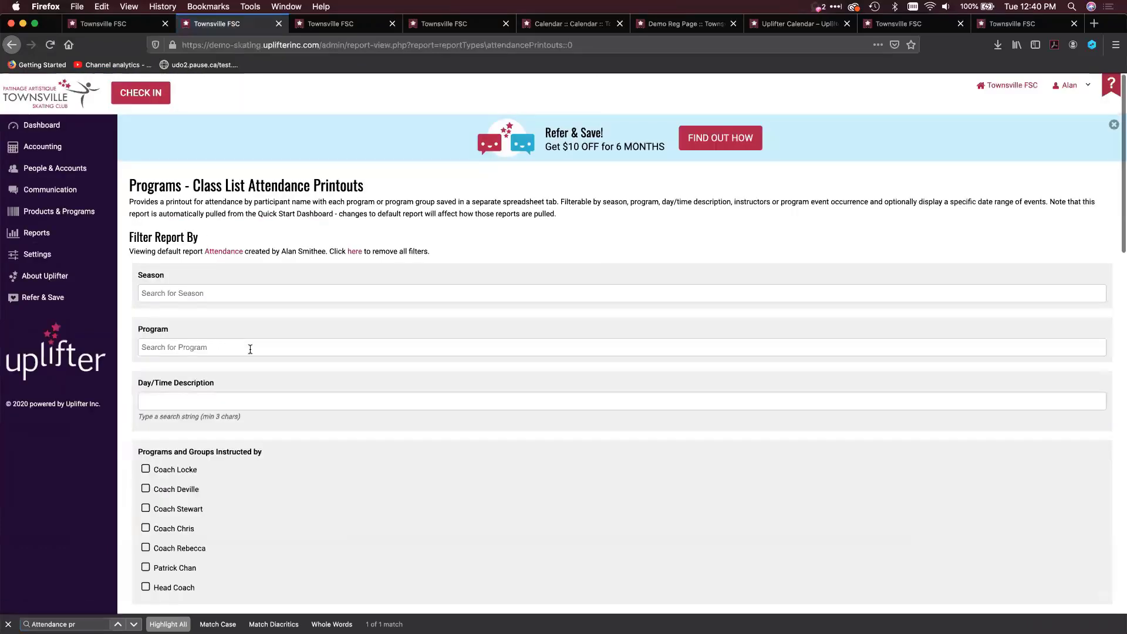
# Examine the season, program, day/time and instructor filters of the Class List Attendance Printouts report
pyautogui.scroll(-3, 259, 355)
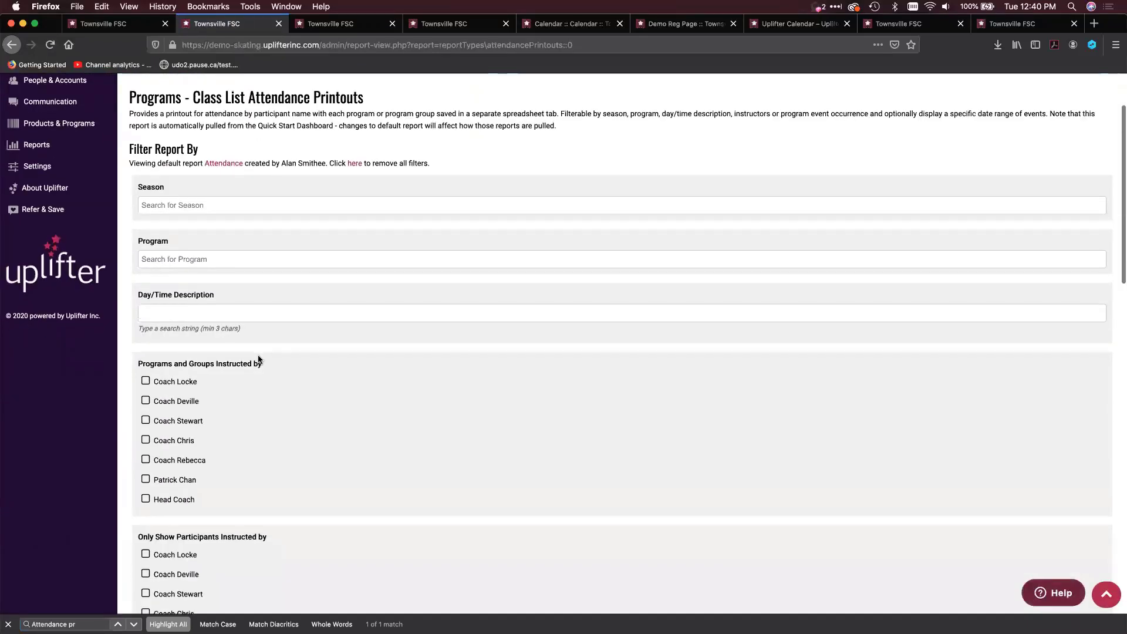
pyautogui.scroll(-5, 258, 359)
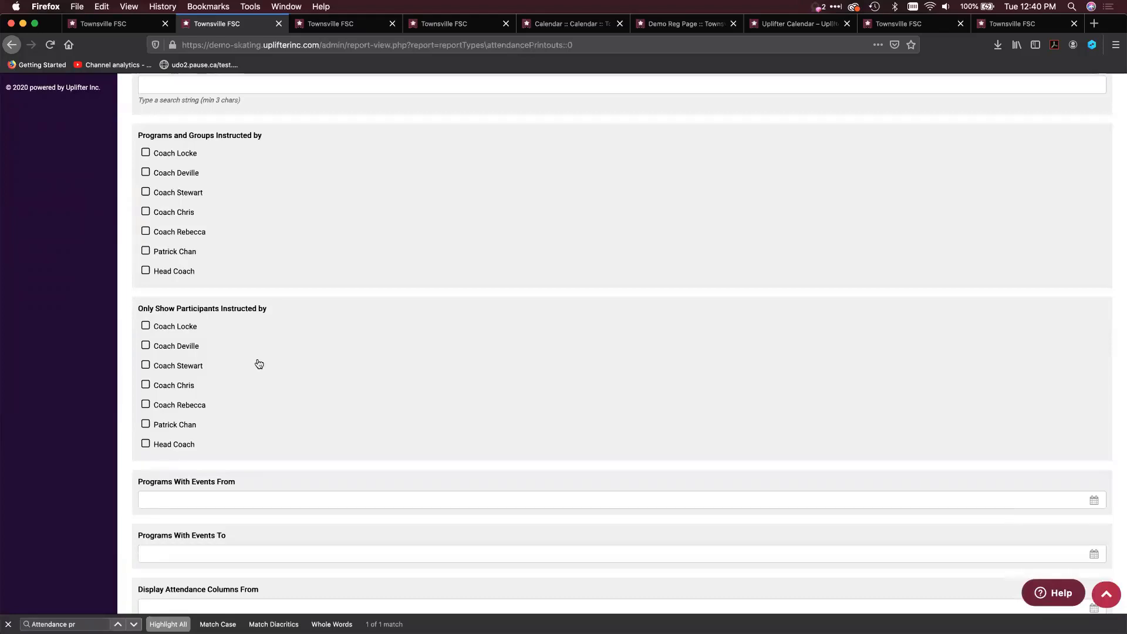
pyautogui.scroll(3, 250, 421)
pyautogui.scroll(3, 250, 421)
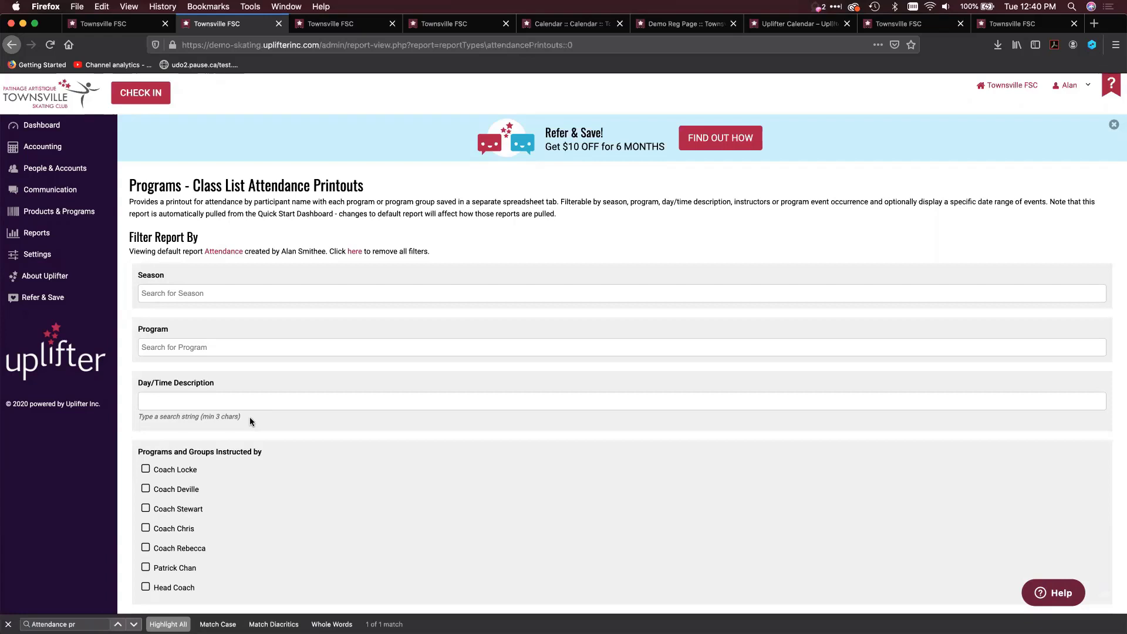
pyautogui.scroll(-3, 250, 421)
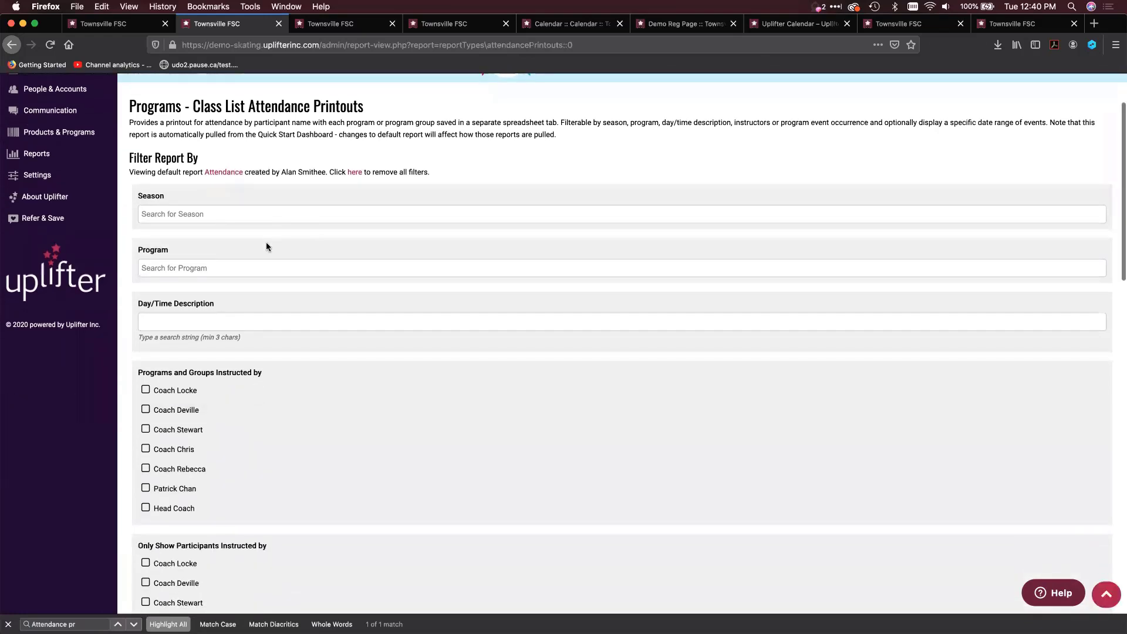
pyautogui.scroll(-5, 265, 243)
pyautogui.scroll(-6, 267, 245)
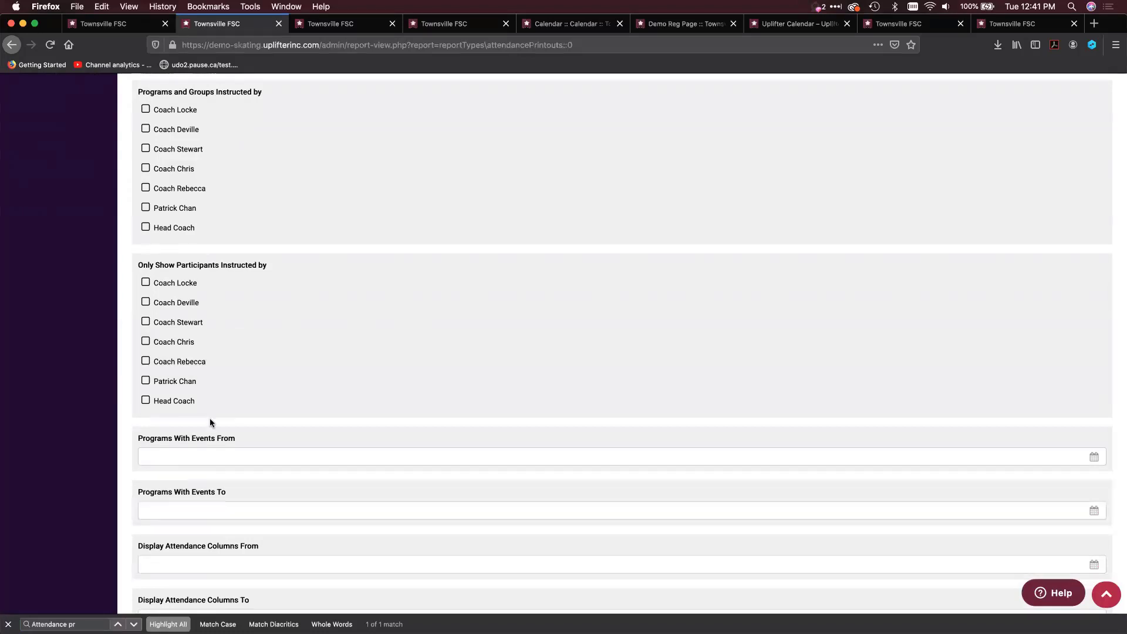
# Set the attendance columns to display from "first day of this month" to "last day of this month"
pyautogui.scroll(-1, 210, 418)
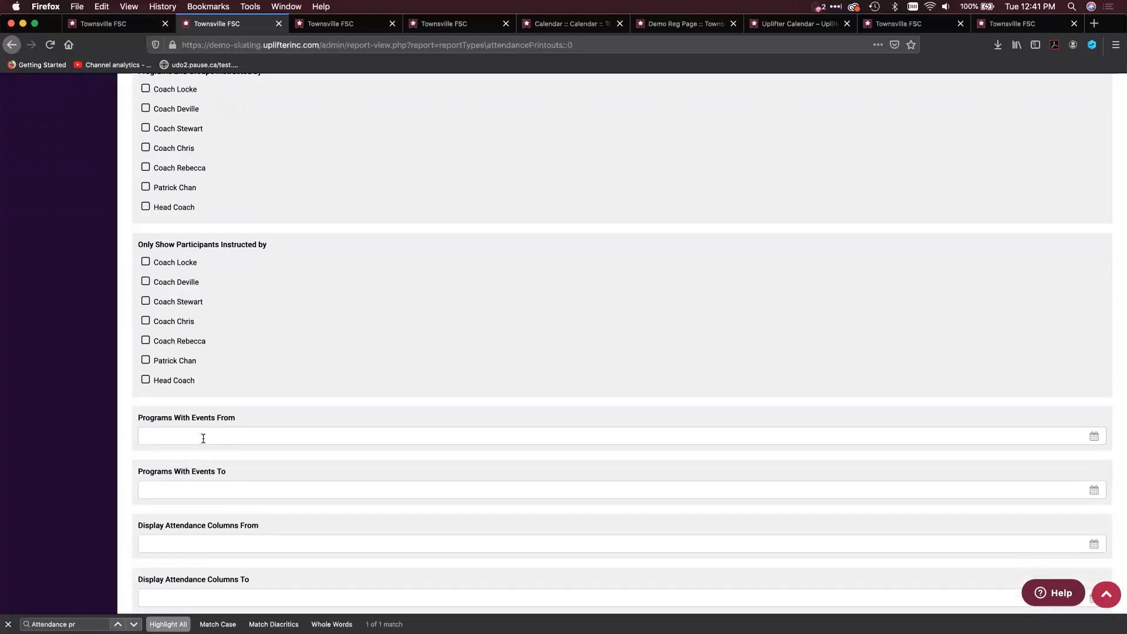
pyautogui.scroll(-4, 203, 438)
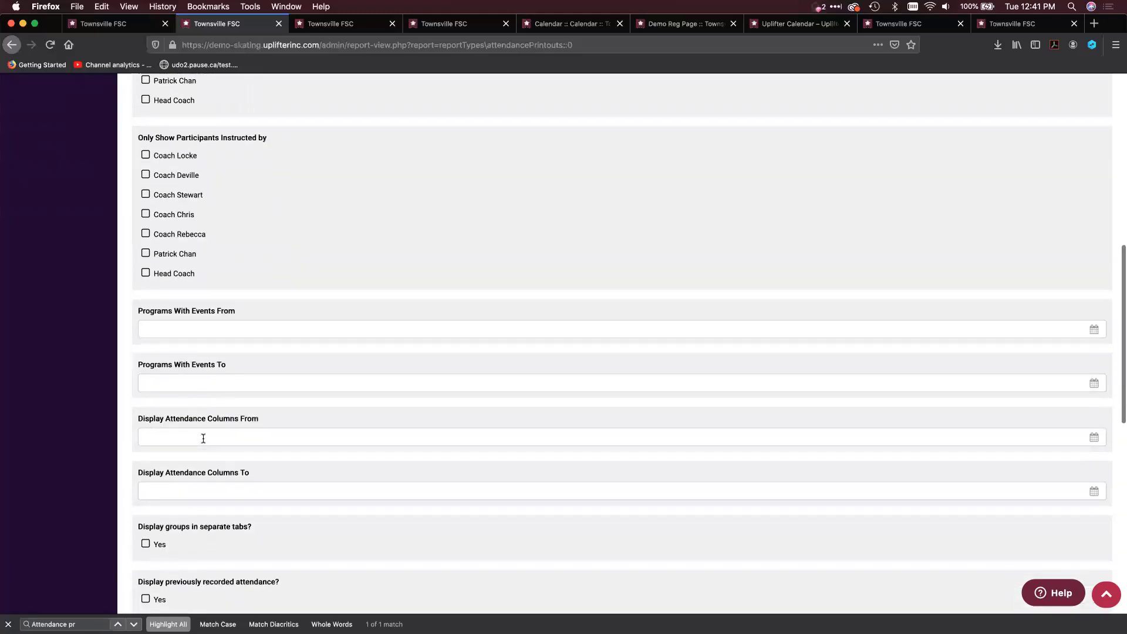
pyautogui.click(203, 439)
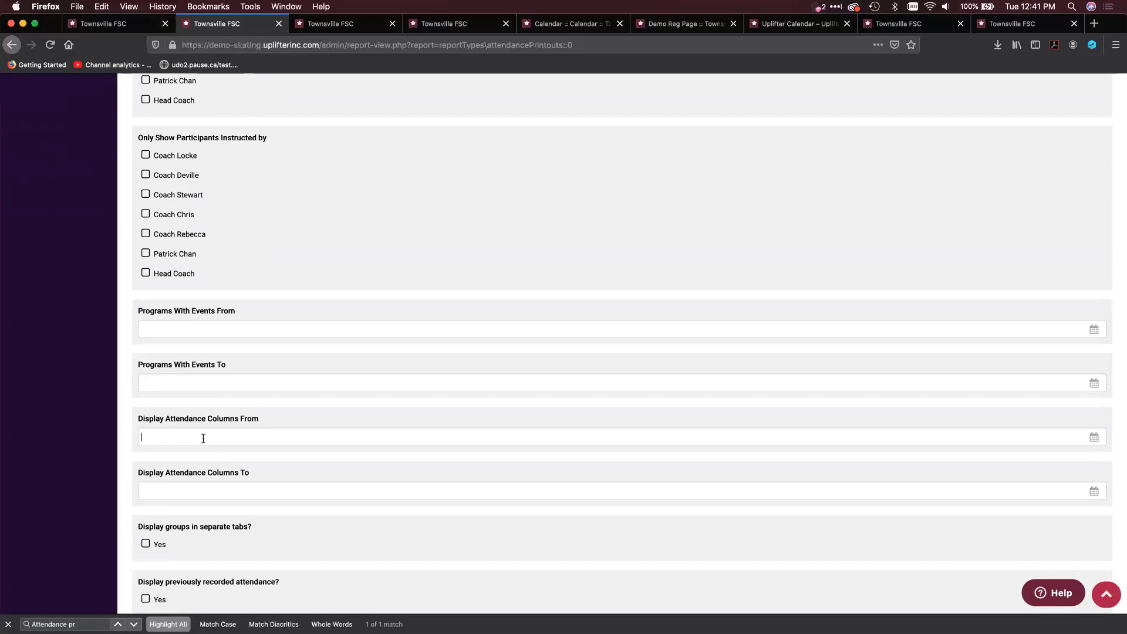
pyautogui.write('first day of this month')
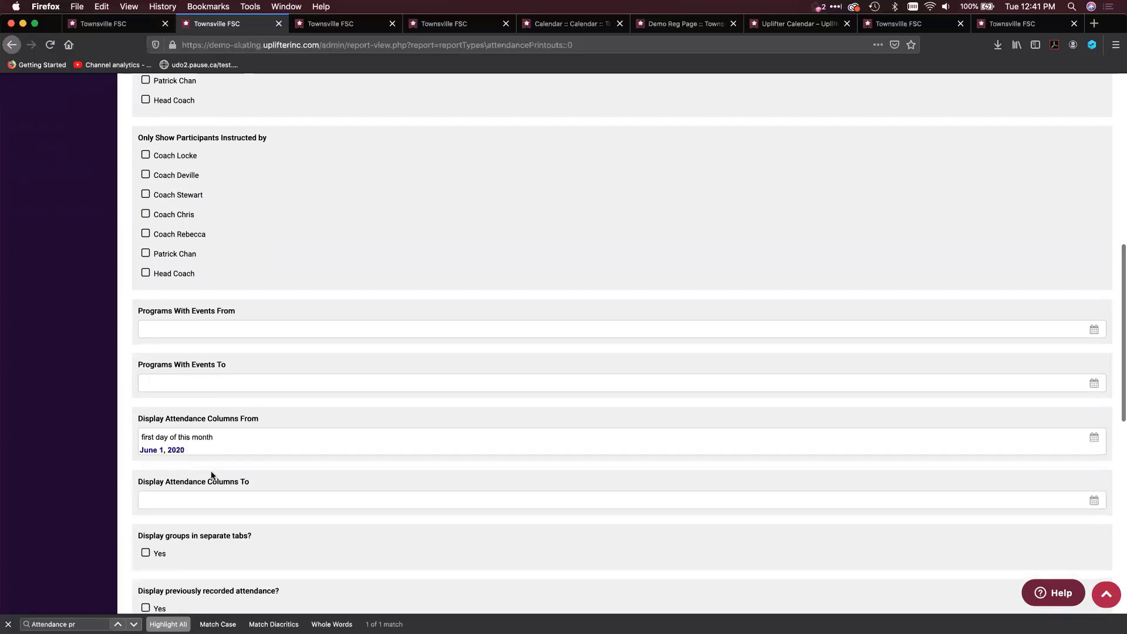
pyautogui.click(211, 476)
pyautogui.write('last day of this ')
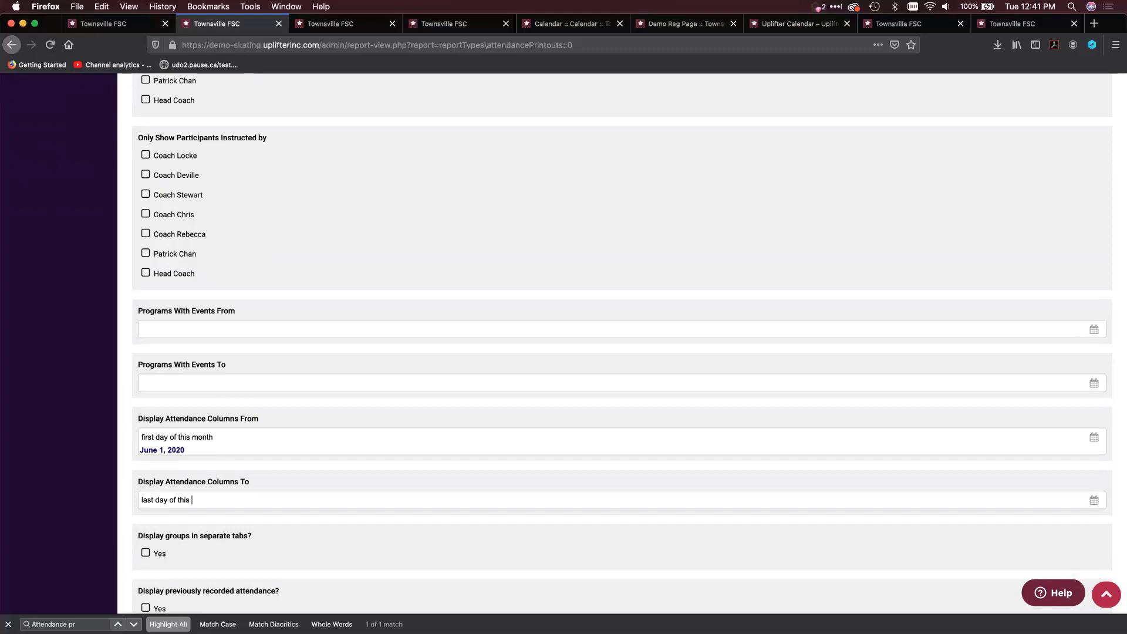
pyautogui.write('month')
pyautogui.press('Tab')
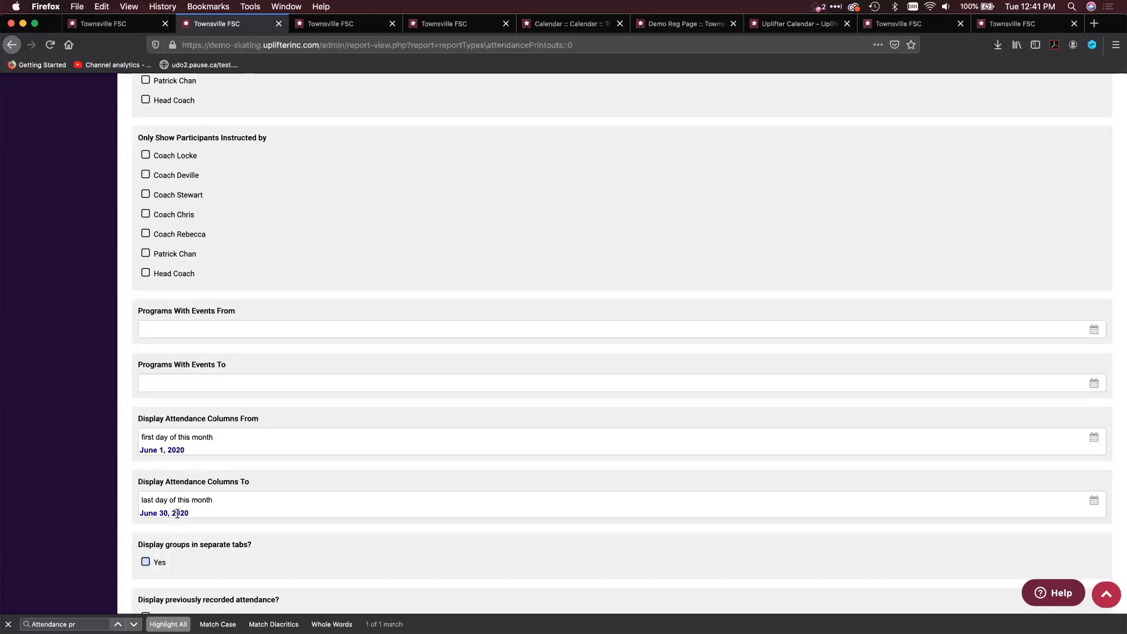
# Enable displaying groups in separate tabs and save the report as the global default titled "Attendance"
pyautogui.scroll(-1, 177, 513)
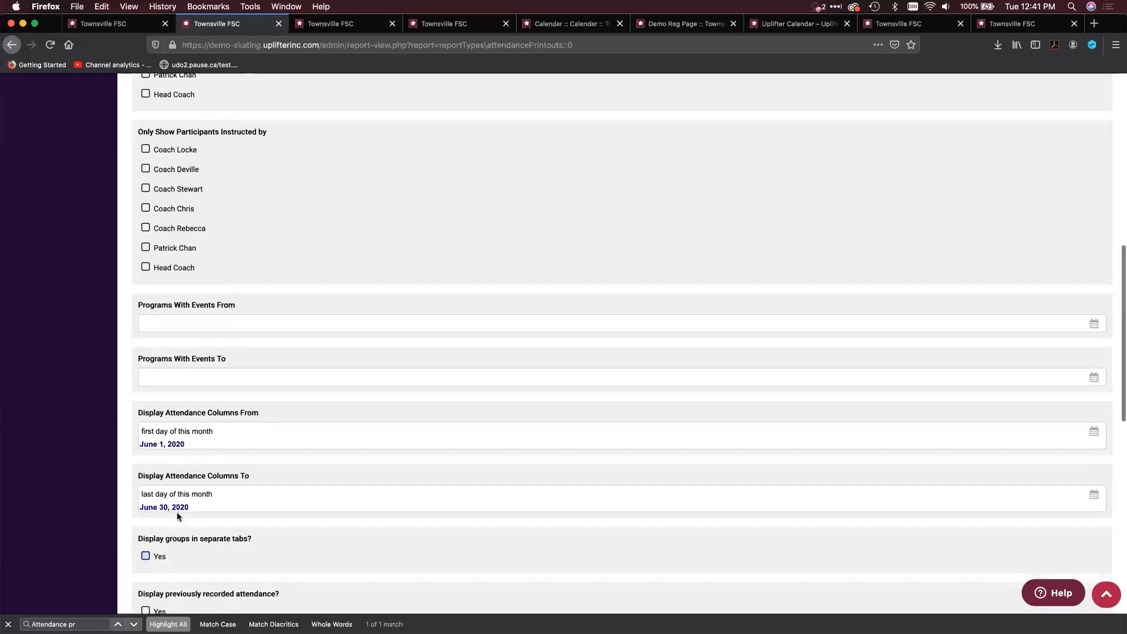
pyautogui.click(145, 557)
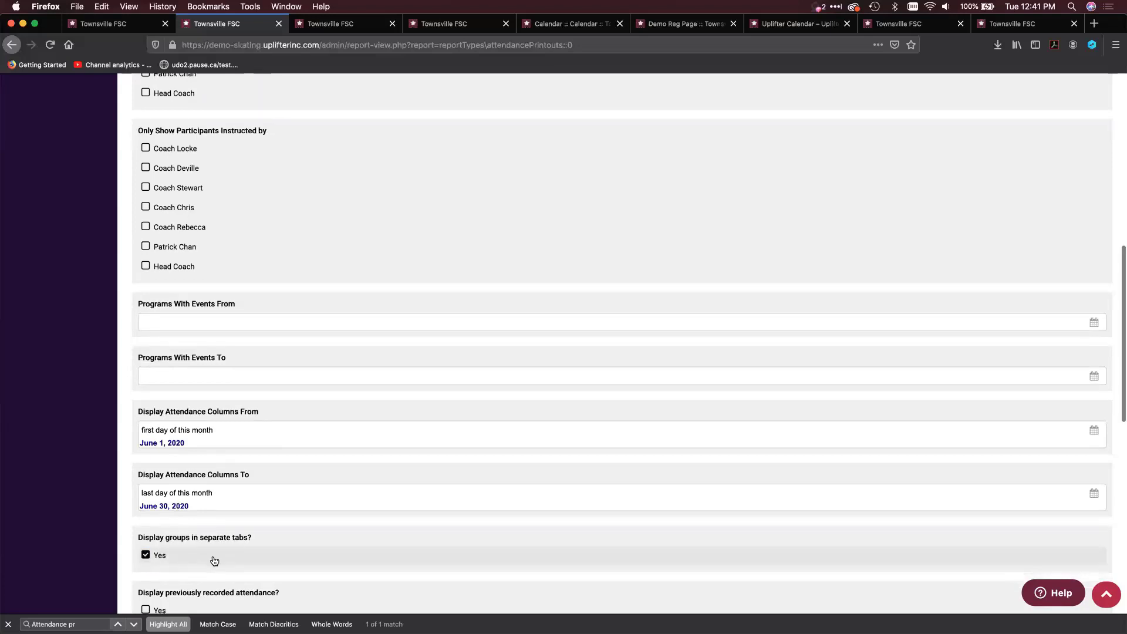
pyautogui.scroll(-2, 217, 556)
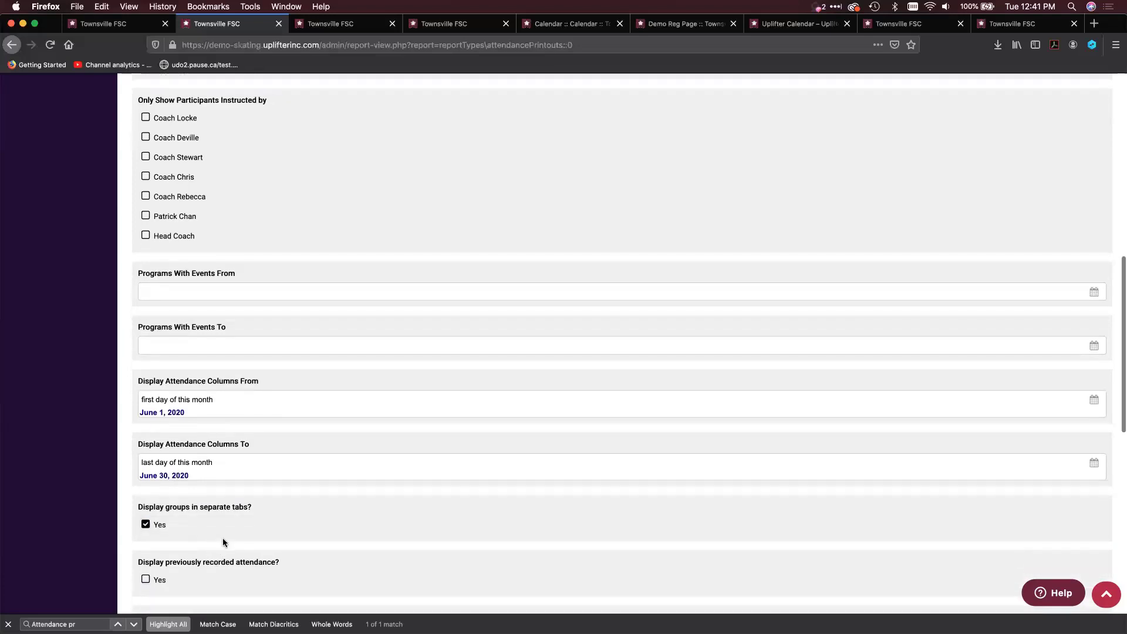
pyautogui.scroll(-10, 223, 538)
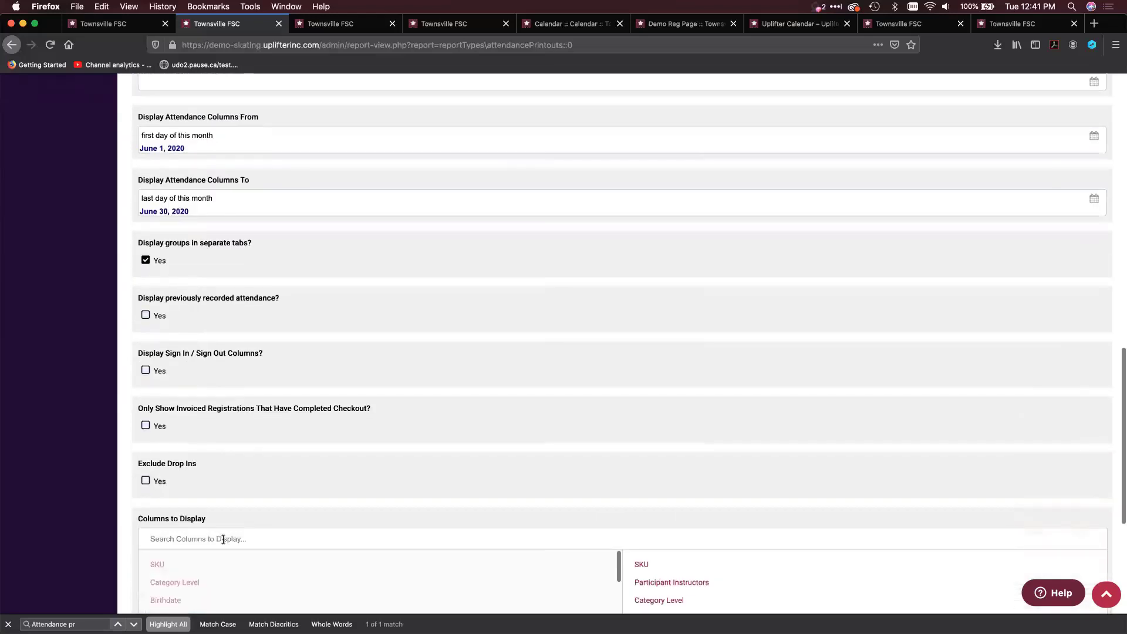
pyautogui.scroll(1, 223, 539)
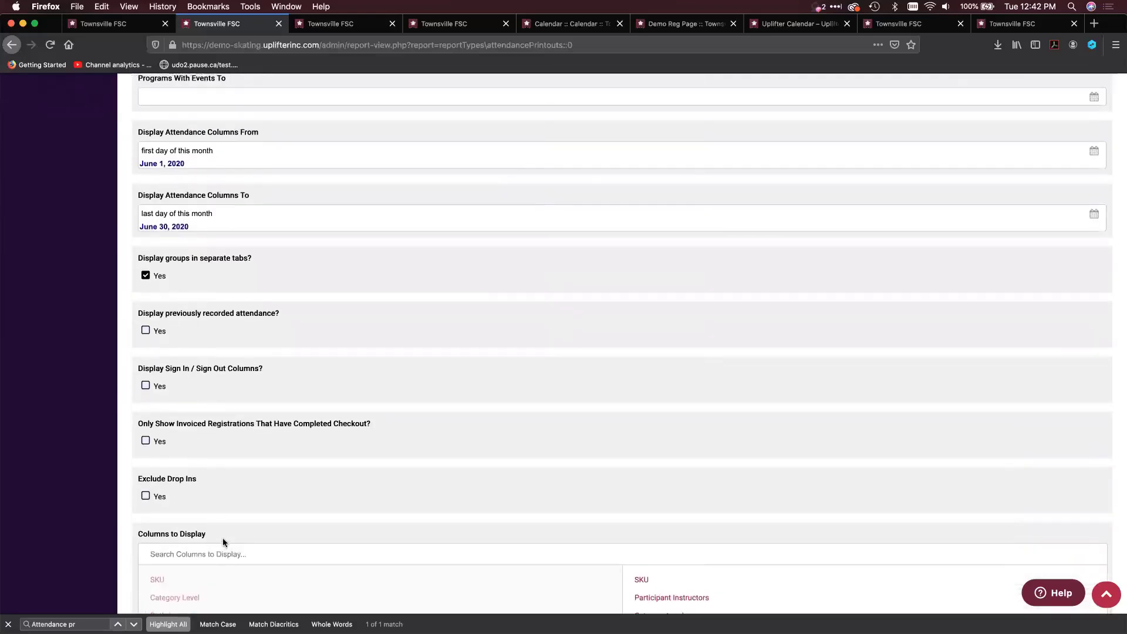
pyautogui.scroll(-10, 223, 538)
pyautogui.click(209, 482)
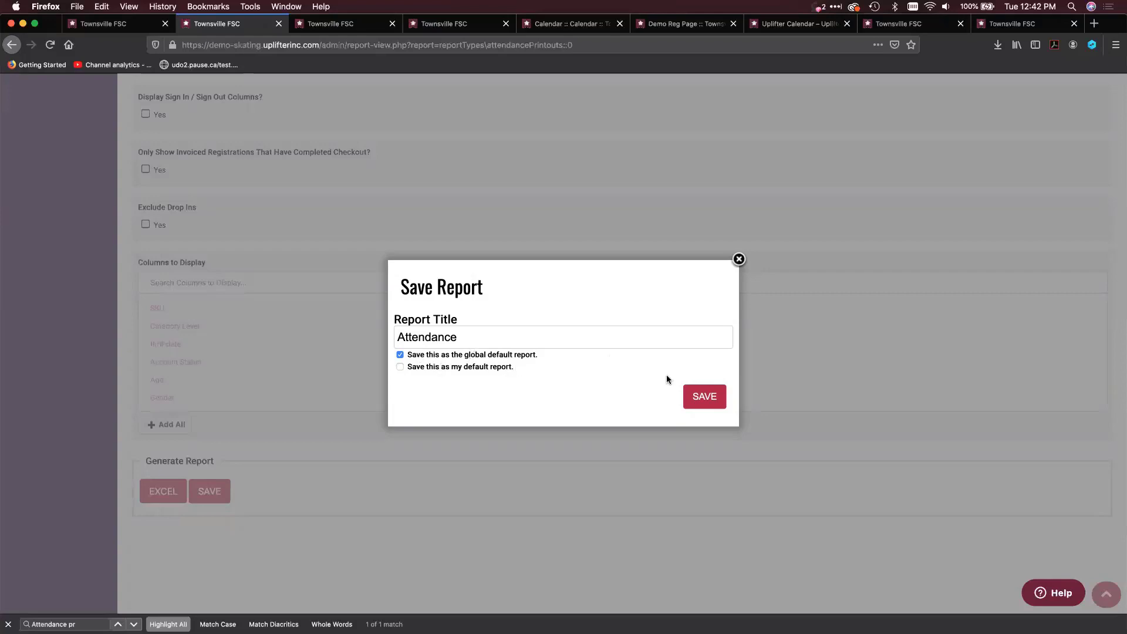
pyautogui.click(712, 397)
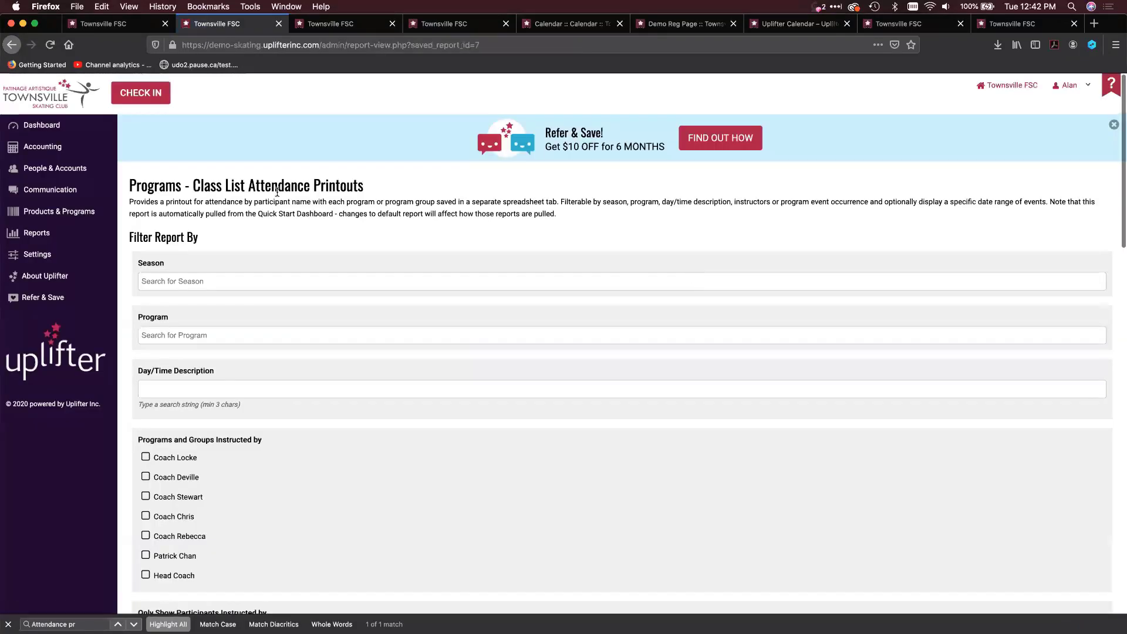
# Return to the dashboard, collapse and redisplay the Quick Start Dashboard, and view today's events
pyautogui.click(60, 123)
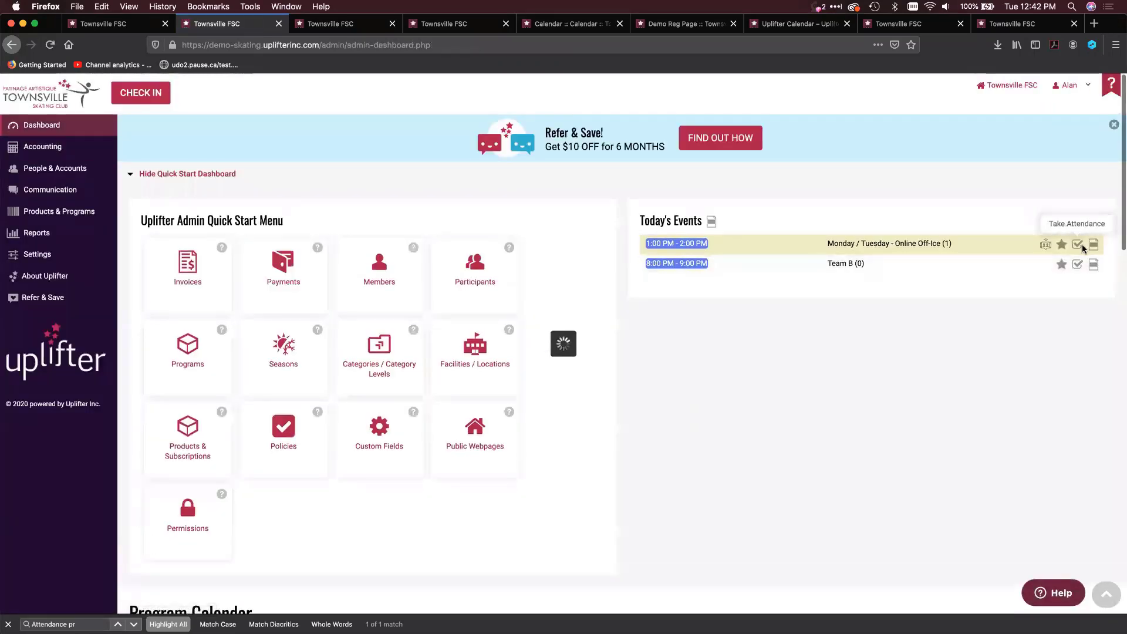
pyautogui.click(158, 176)
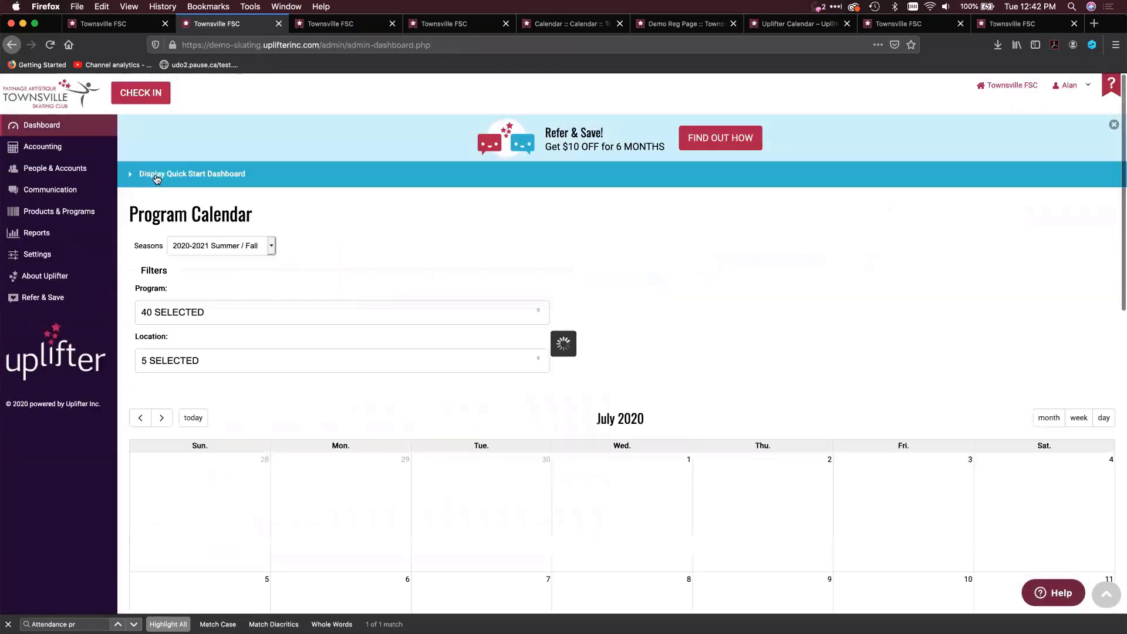
pyautogui.click(164, 179)
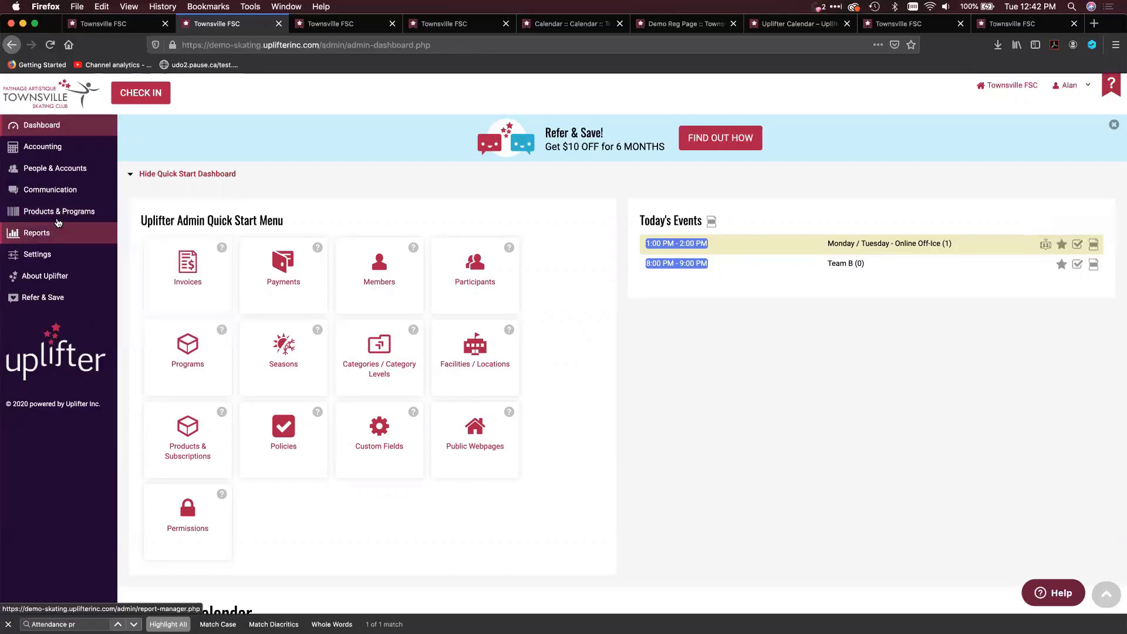
# Open the participants of the program "CS1+2 - Early Morning Skate / CS1+2 - Patinage Matinale" and export its attendance printout
pyautogui.moveTo(63, 217)
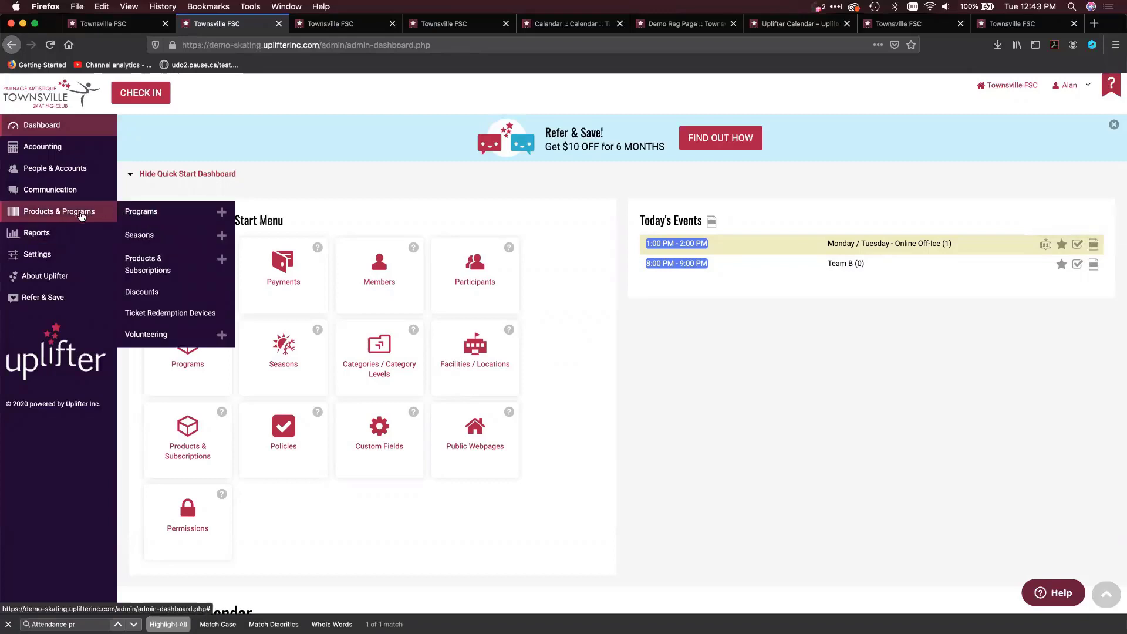
pyautogui.click(184, 221)
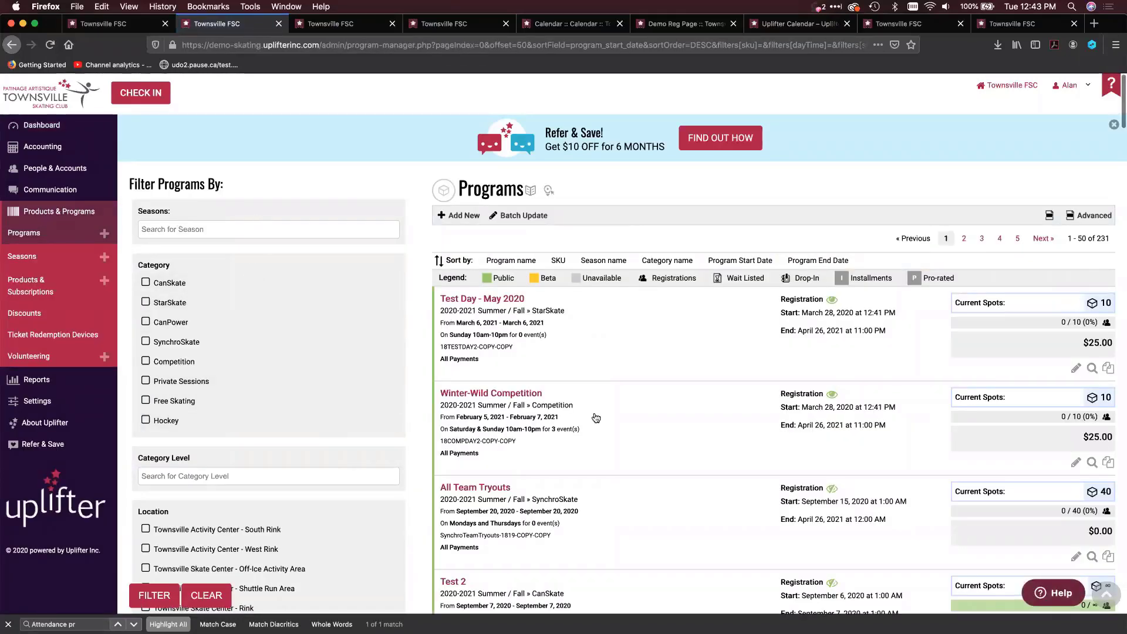
pyautogui.scroll(-5, 593, 417)
pyautogui.scroll(-15, 593, 417)
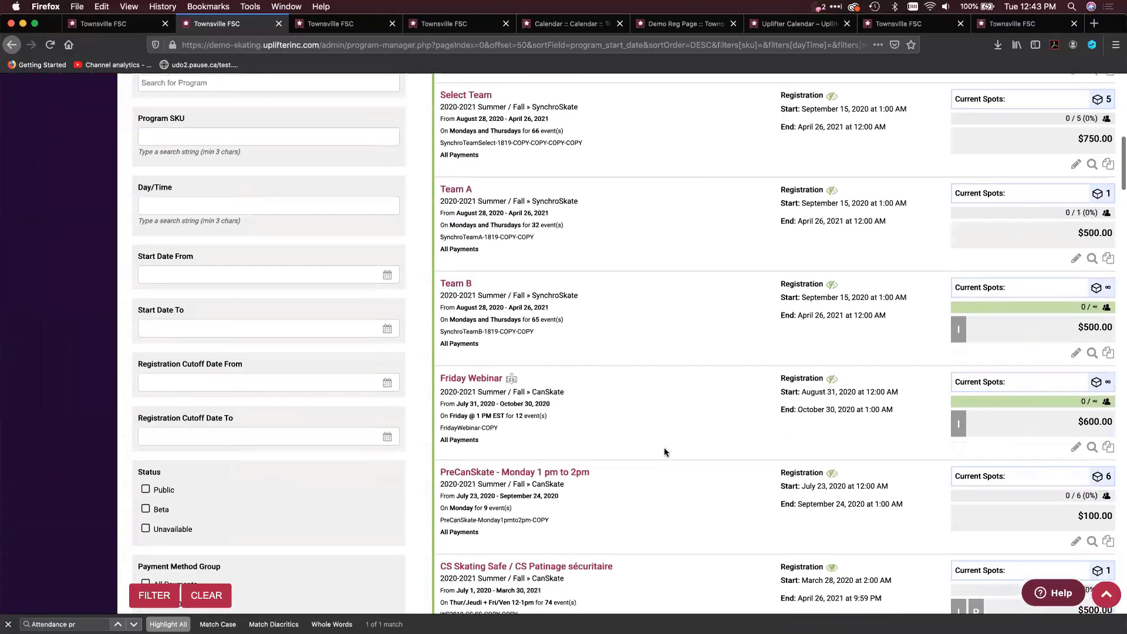
pyautogui.scroll(2, 669, 446)
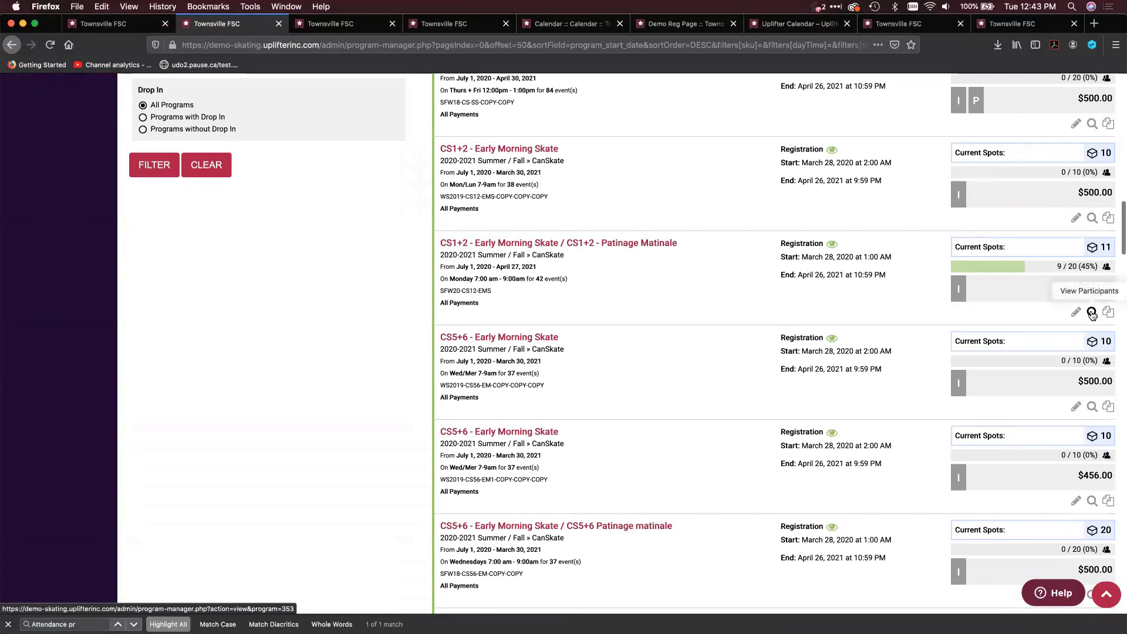
pyautogui.click(1090, 311)
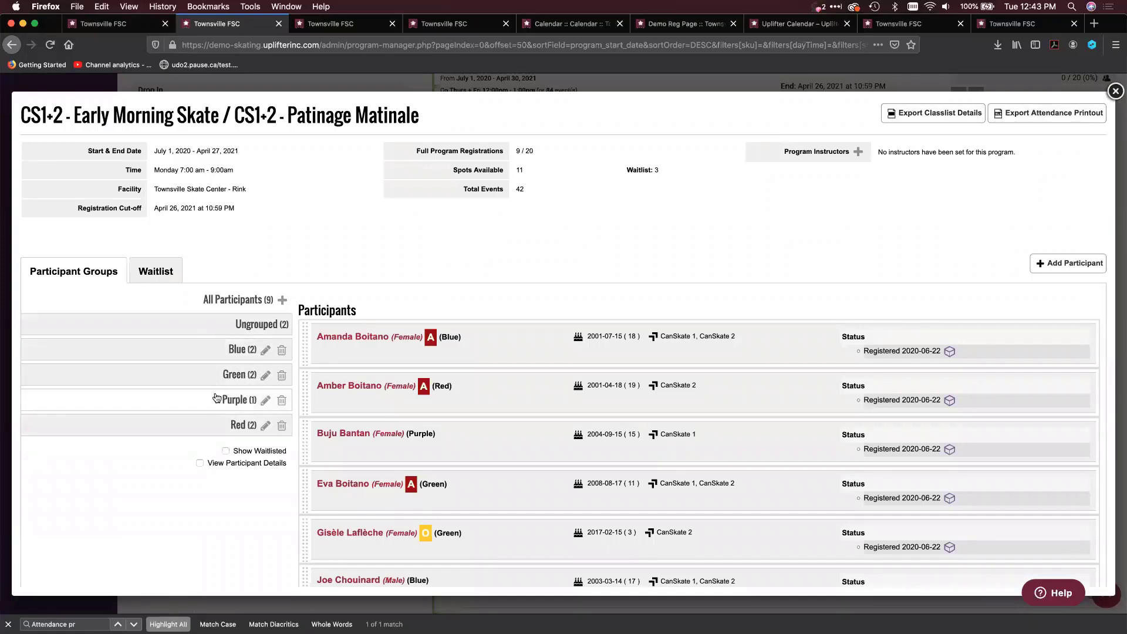
pyautogui.click(1066, 115)
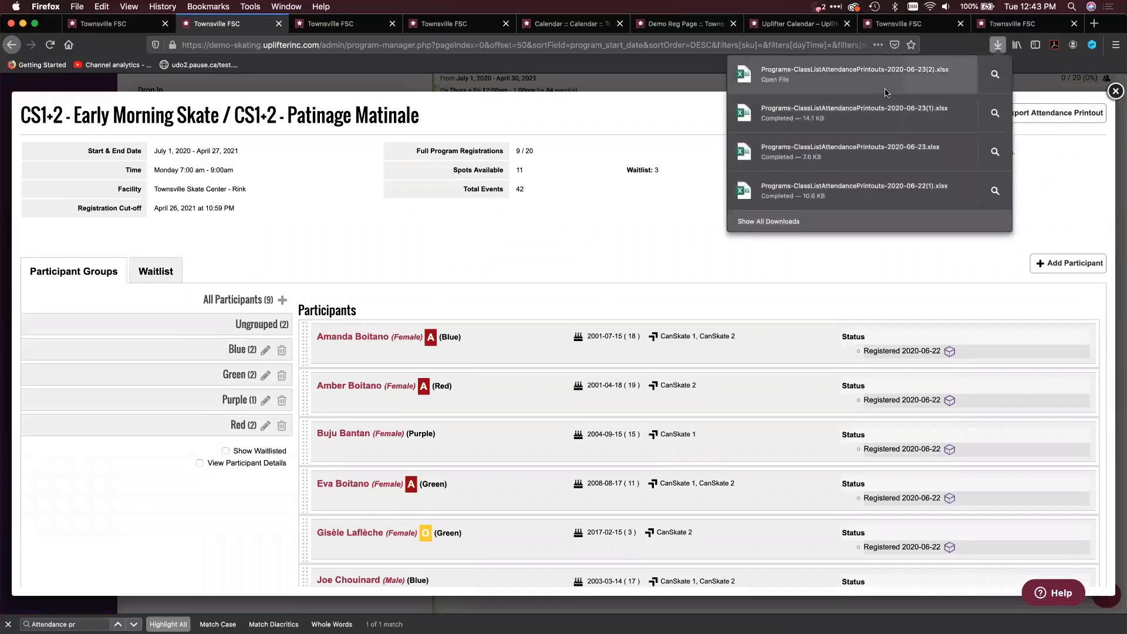
# Open the newly exported attendance printout in Excel and review the separate sheets for the ungrouped, Red, Blue and Green participants
pyautogui.click(886, 93)
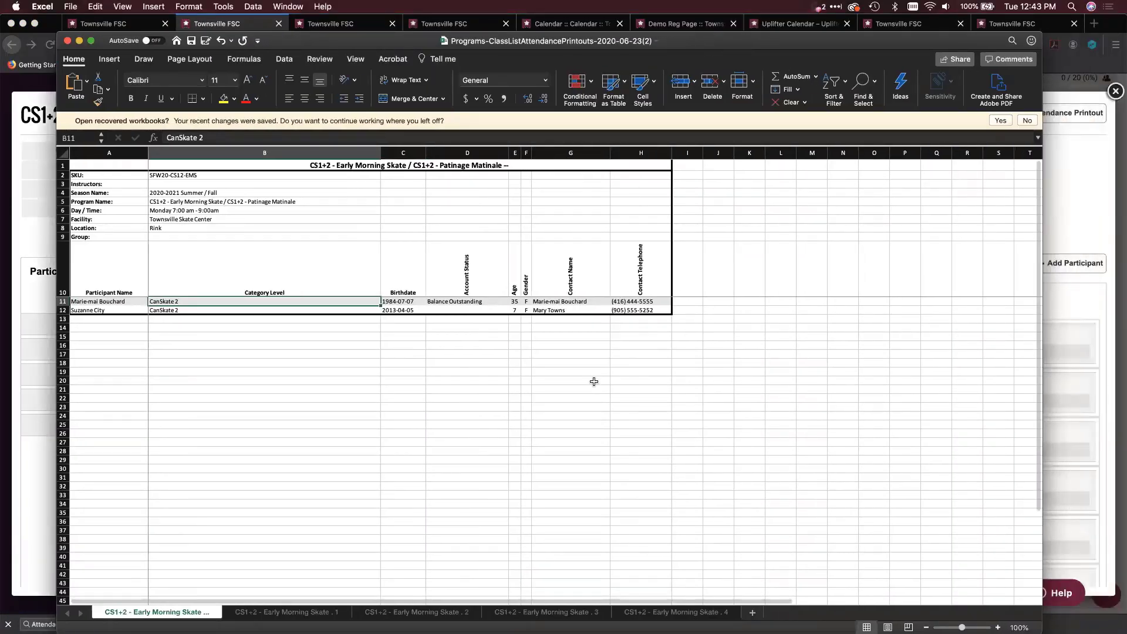
pyautogui.click(291, 613)
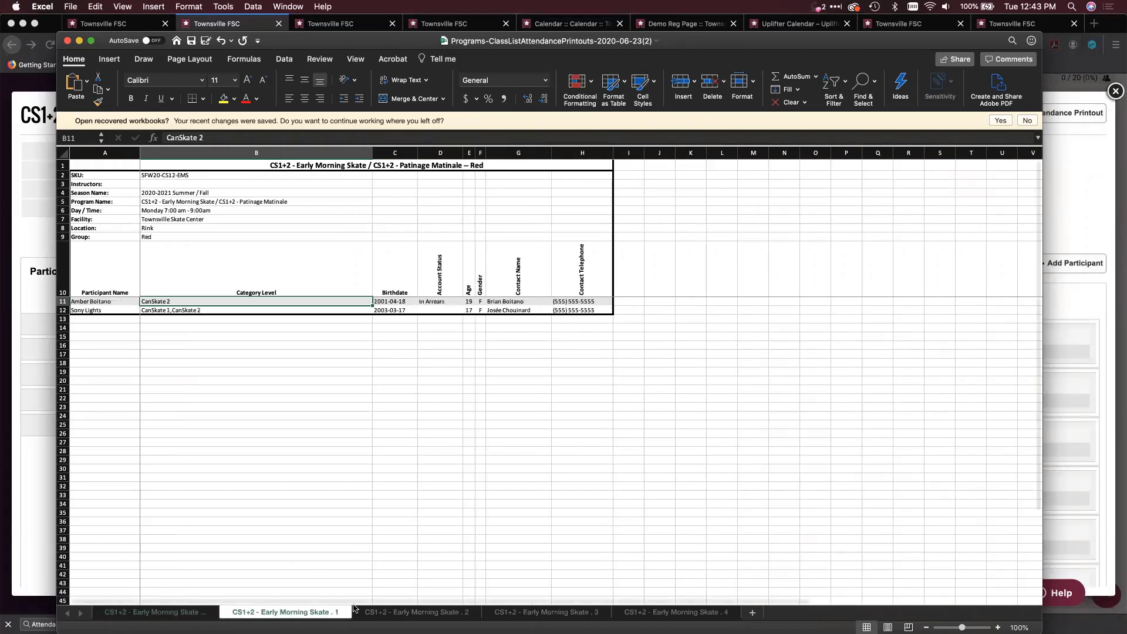
pyautogui.click(471, 614)
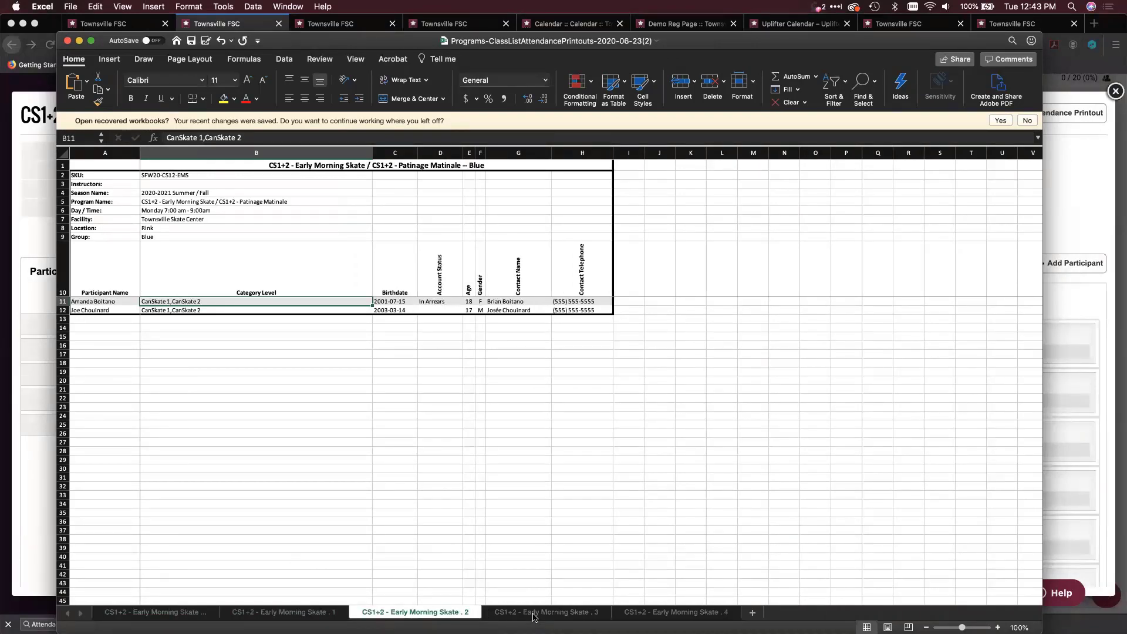
pyautogui.click(534, 613)
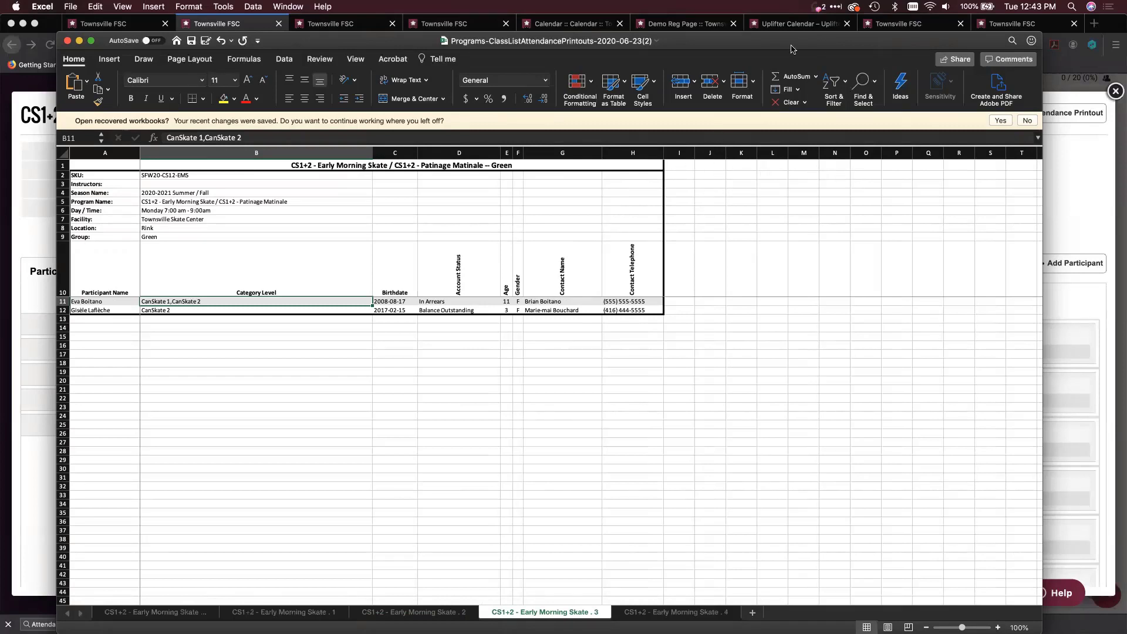
# Move the attendance workbook out of the way, return to Firefox and close the program's participants window
pyautogui.moveTo(797, 38); pyautogui.dragTo(0, 21)
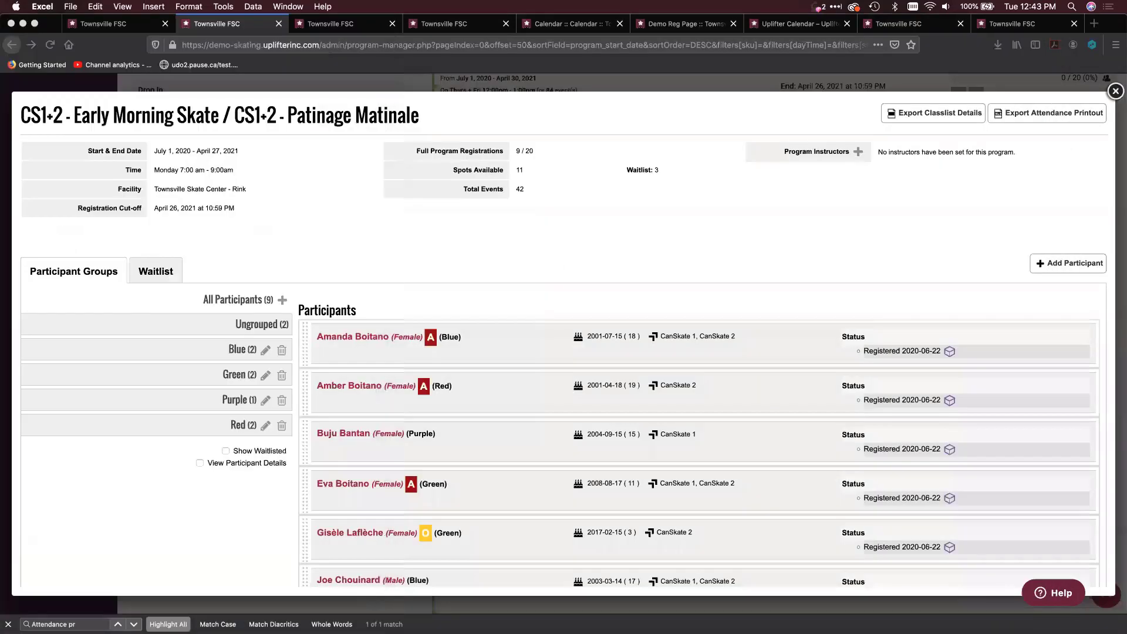
pyautogui.click(880, 243)
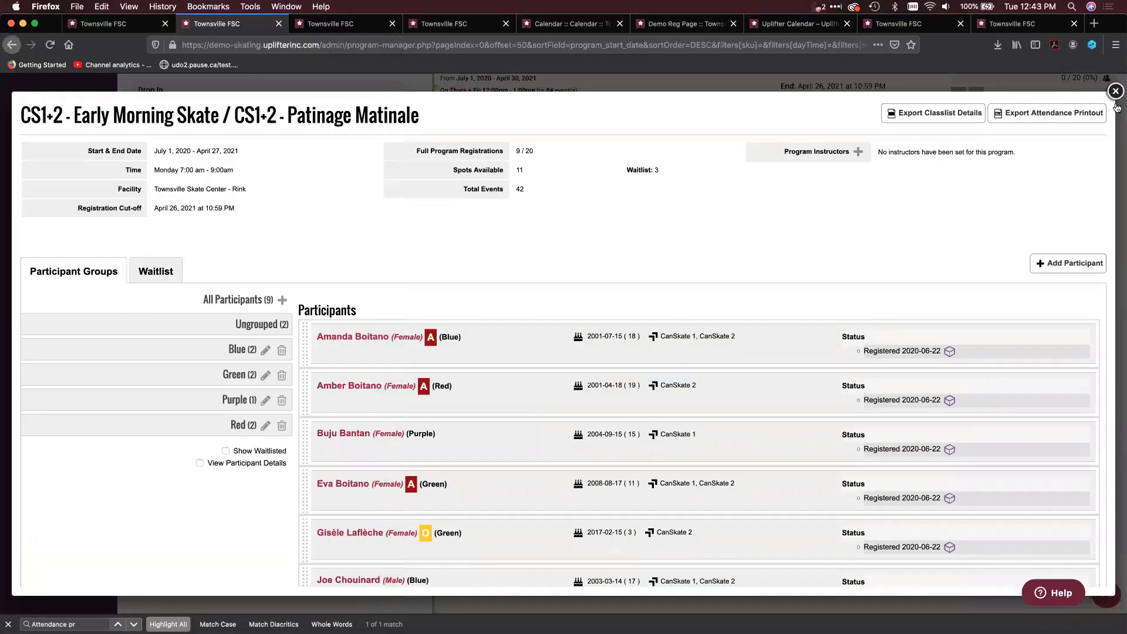
pyautogui.click(1115, 92)
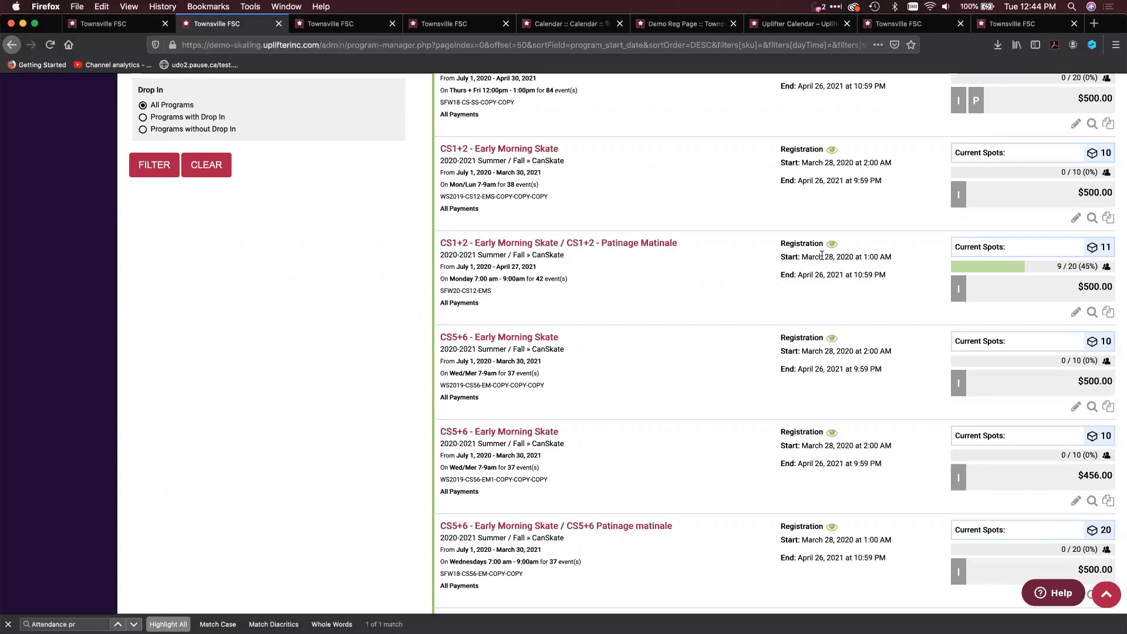
# Go to the reports list, find "attenda" on the page and open the Program Attendance report
pyautogui.scroll(10, 139, 342)
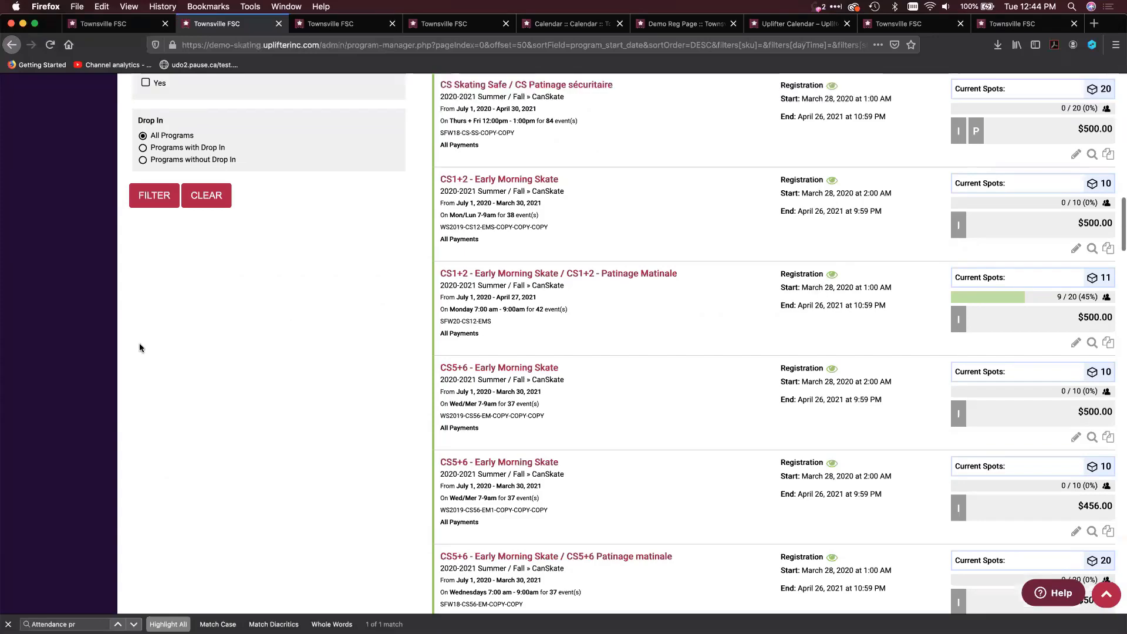
pyautogui.scroll(2, 139, 344)
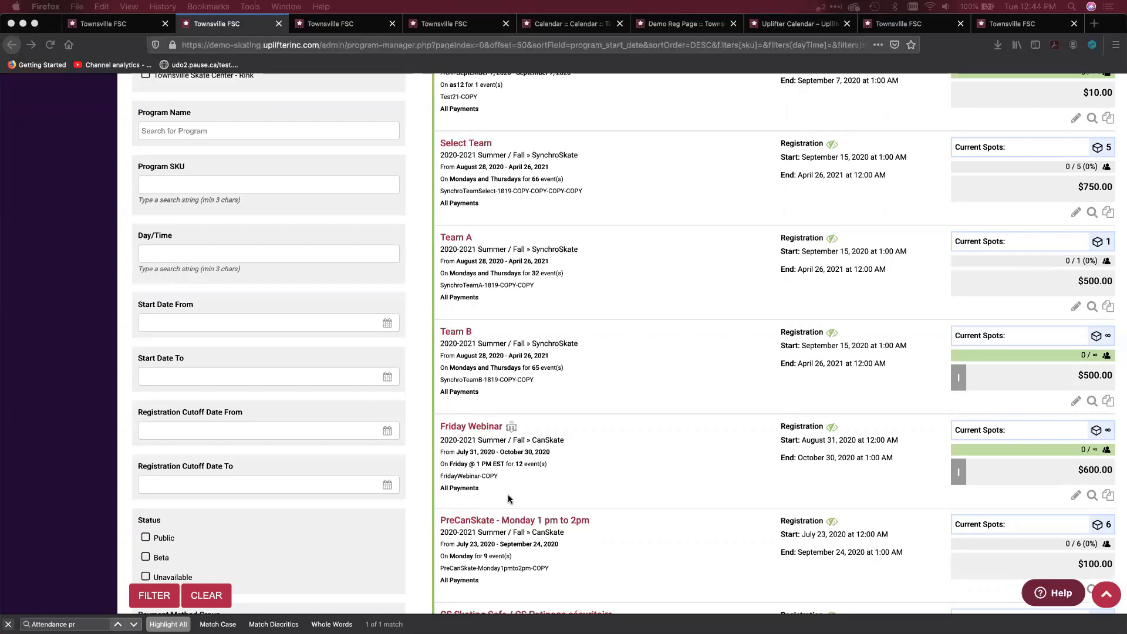
pyautogui.scroll(9, 508, 499)
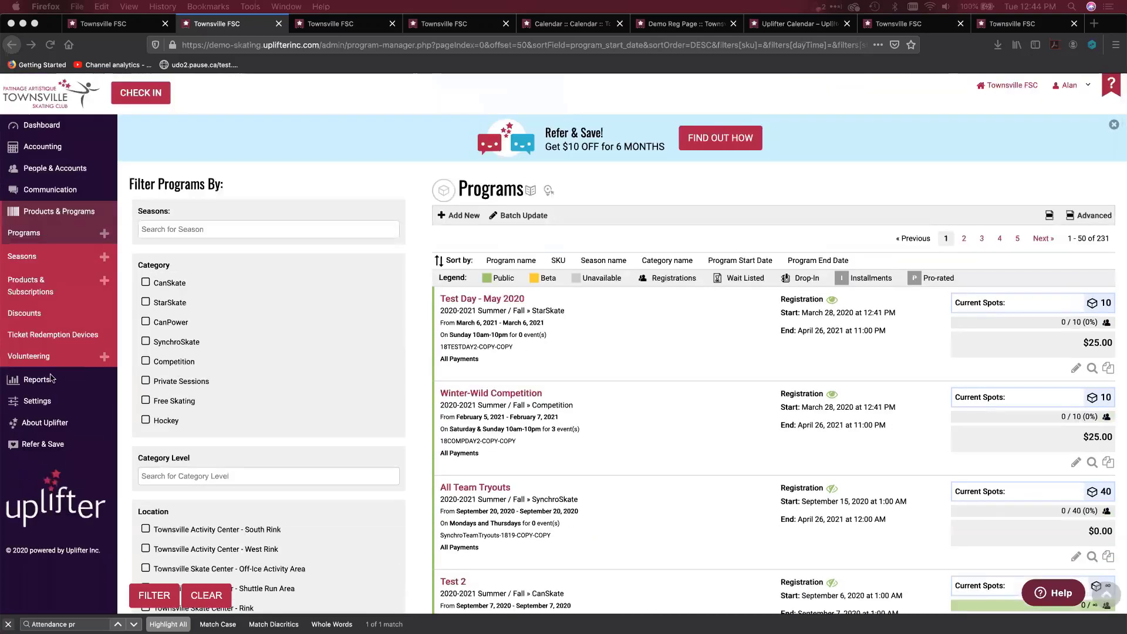
pyautogui.click(47, 382)
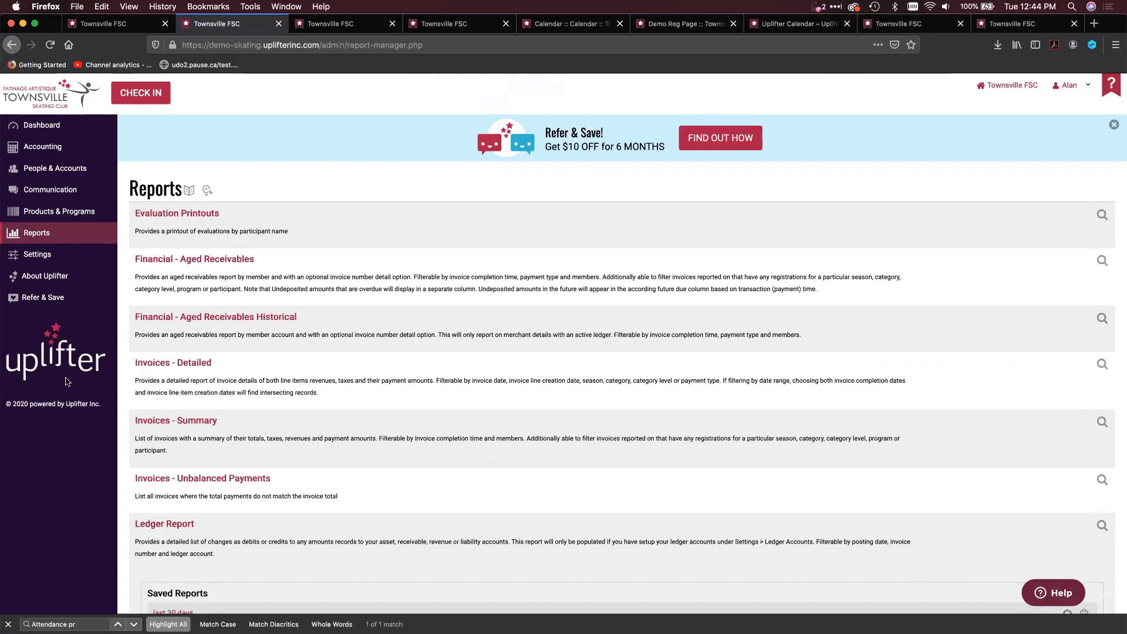
pyautogui.press('super+f')
pyautogui.write('attend')
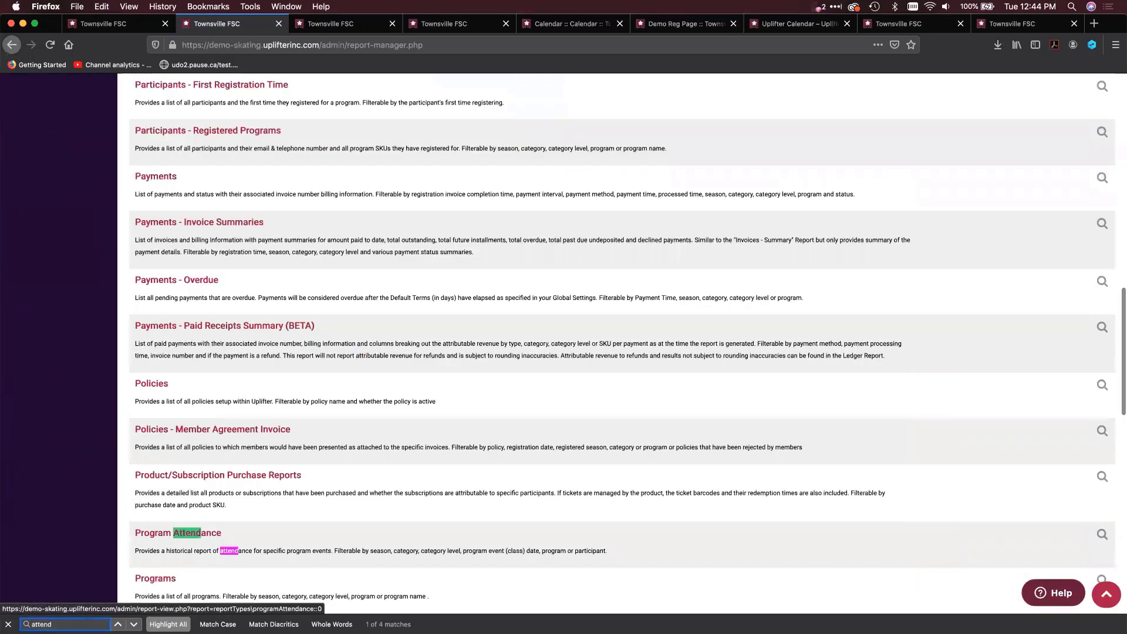
pyautogui.write('a')
pyautogui.click(185, 534)
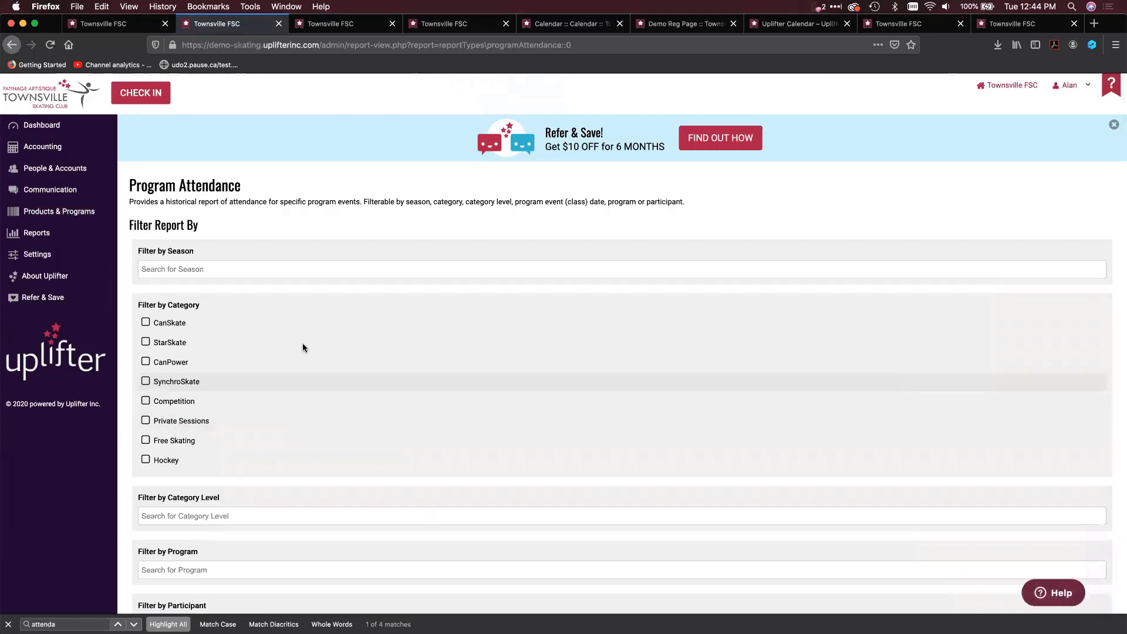
# Preview the Program Attendance report without any filters and look through the listed attendance records
pyautogui.scroll(-2, 224, 191)
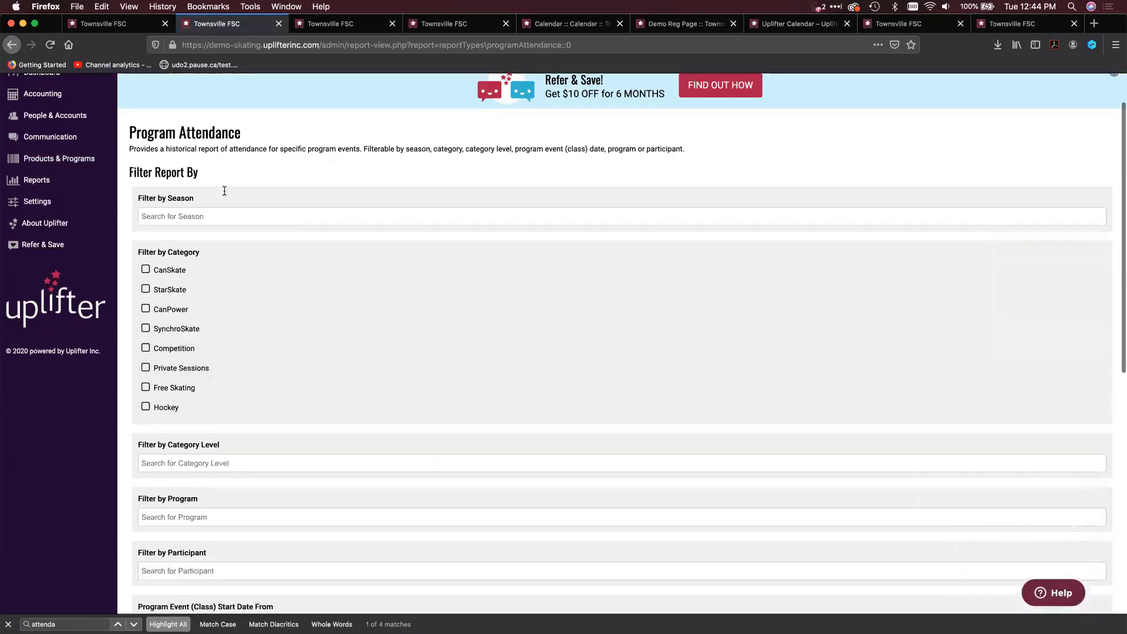
pyautogui.scroll(-10, 224, 191)
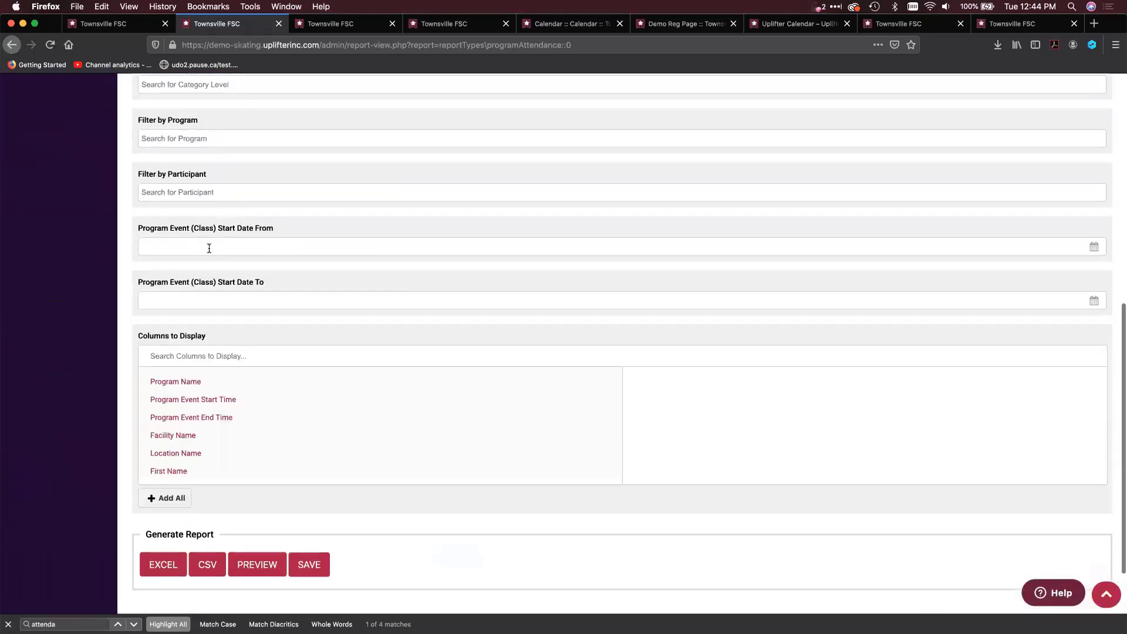
pyautogui.click(249, 566)
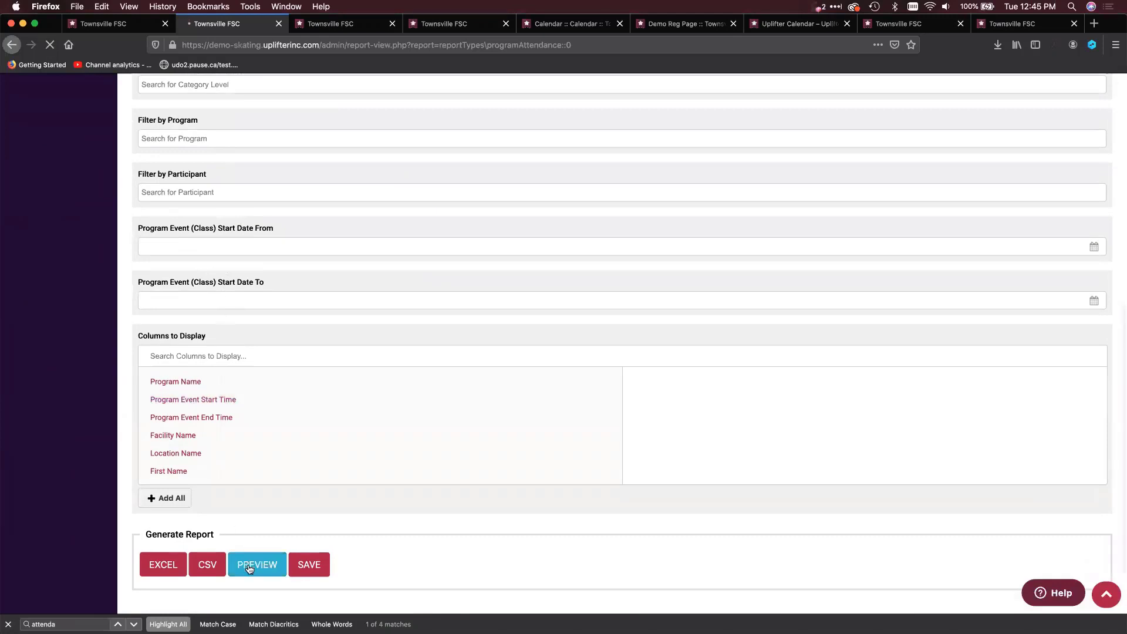
pyautogui.scroll(-5, 400, 528)
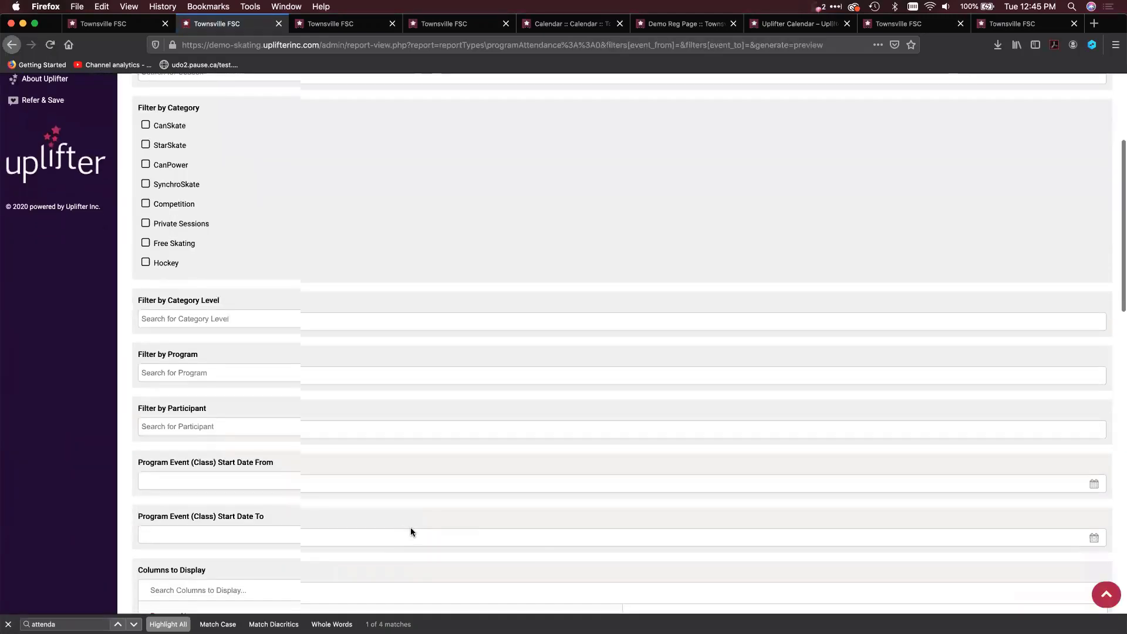
pyautogui.scroll(-5, 410, 531)
pyautogui.scroll(-3, 745, 541)
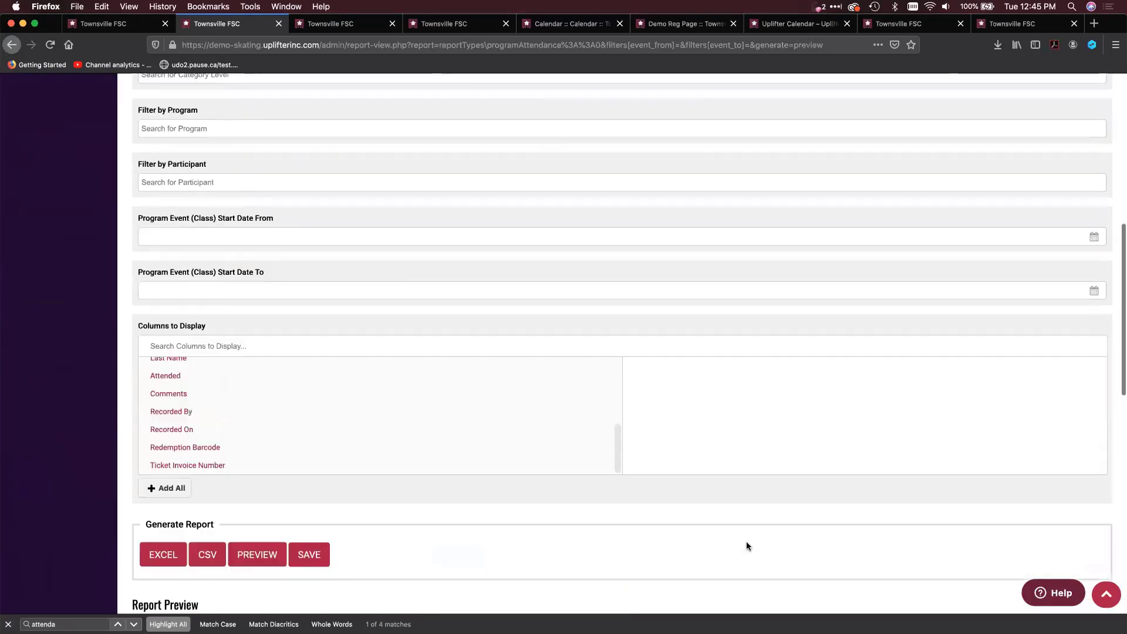
pyautogui.scroll(-2, 745, 541)
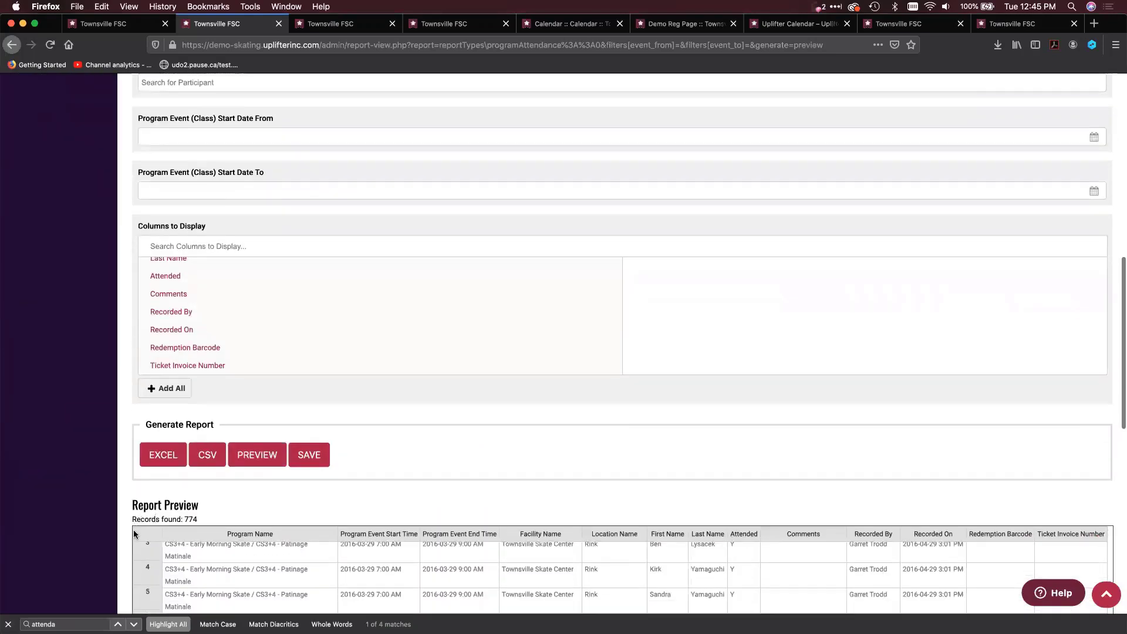
pyautogui.scroll(-1, 132, 530)
pyautogui.scroll(-12, 121, 528)
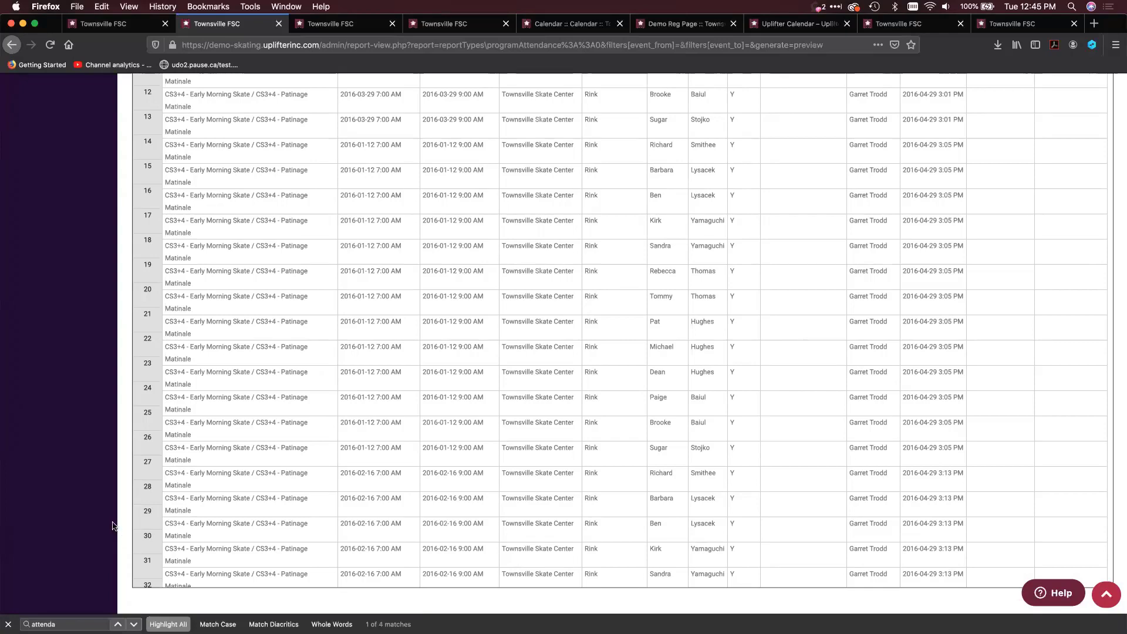
pyautogui.scroll(5, 114, 527)
pyautogui.scroll(15, 115, 526)
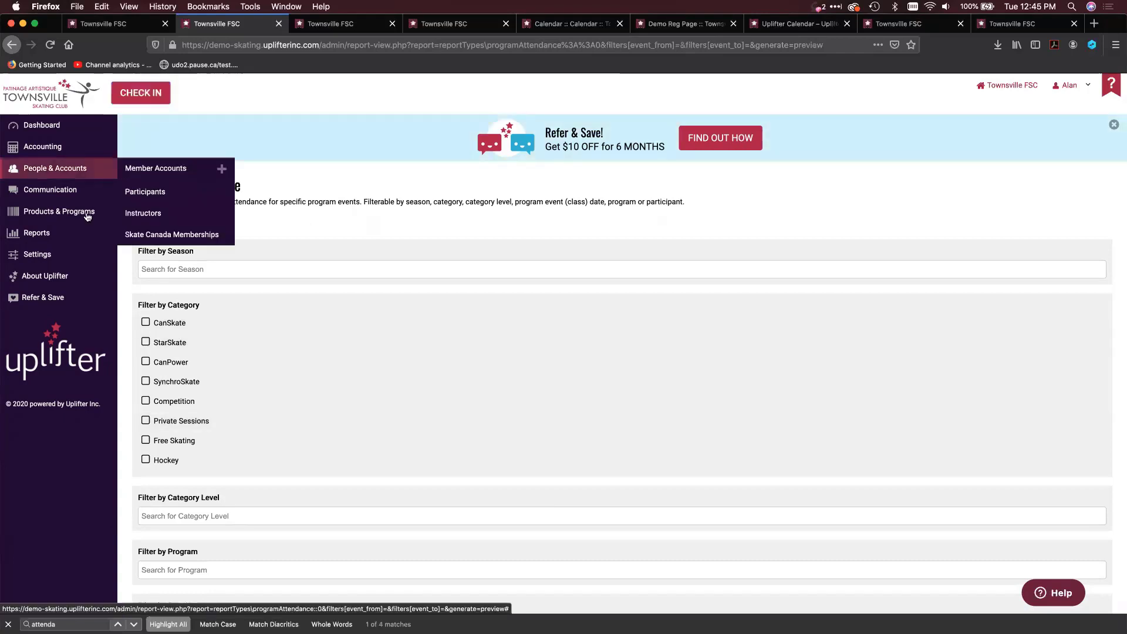
# Return to the reports list, find "shift" on the page and open the Shift Tracking Report
pyautogui.click(74, 242)
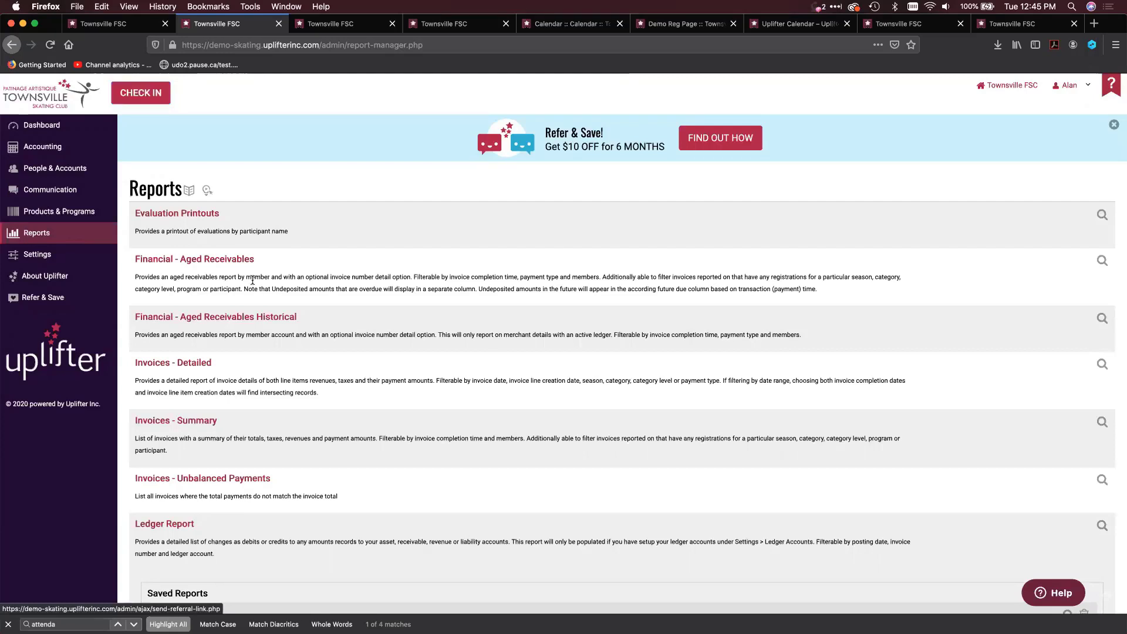
pyautogui.scroll(-7, 244, 359)
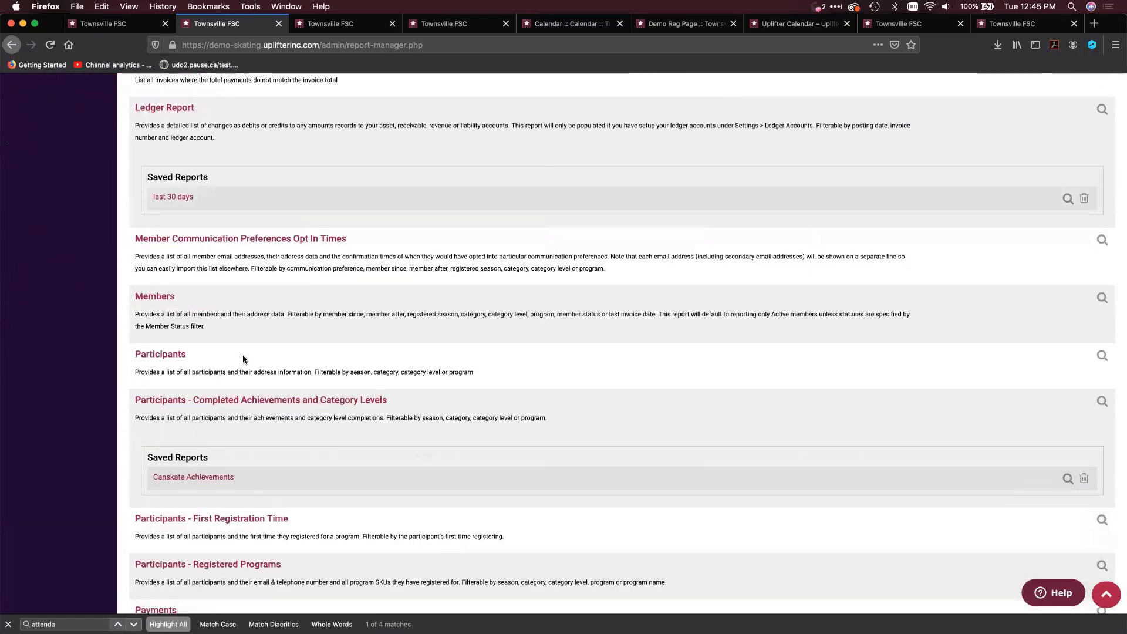
pyautogui.press('super+f')
pyautogui.write('shift')
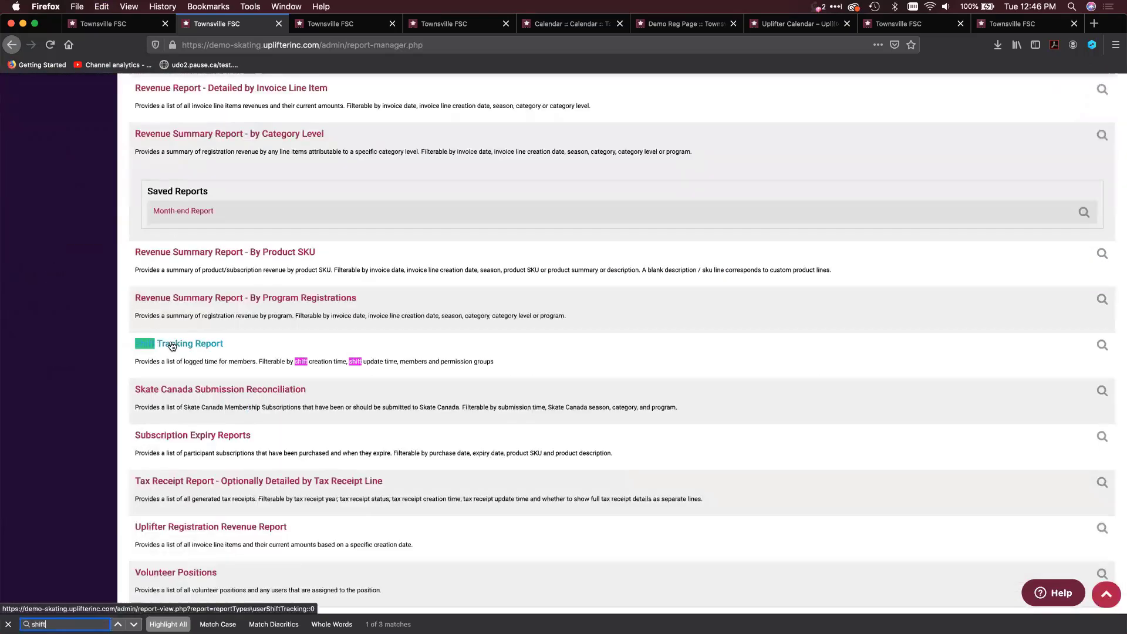
pyautogui.click(171, 345)
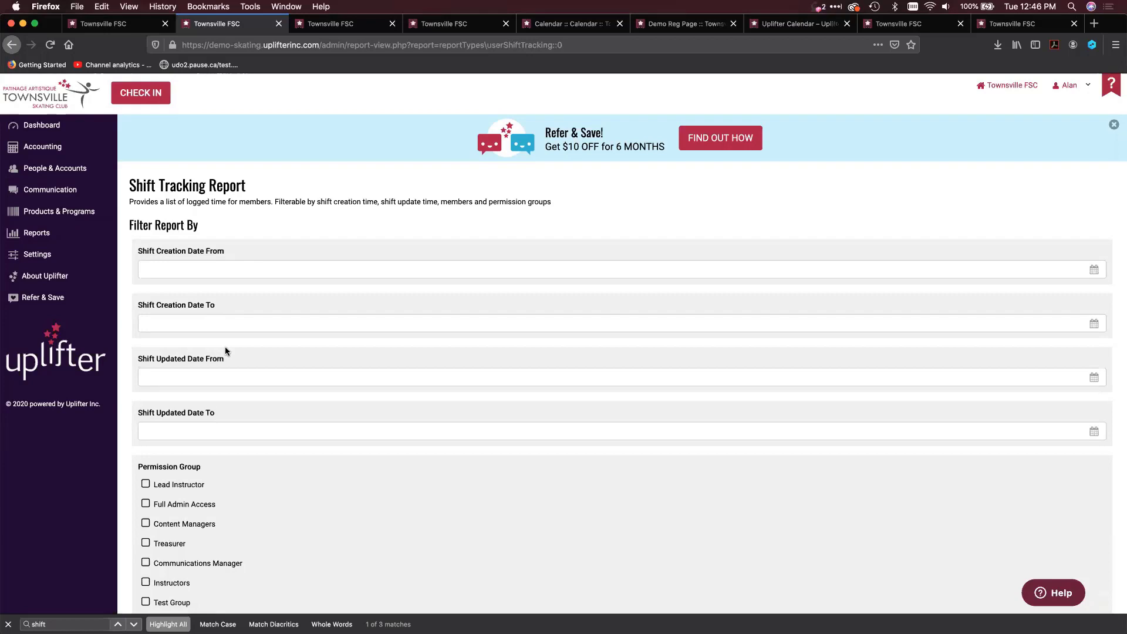
# Open the development goals in the settings and look over the available goal filters
pyautogui.moveTo(78, 259)
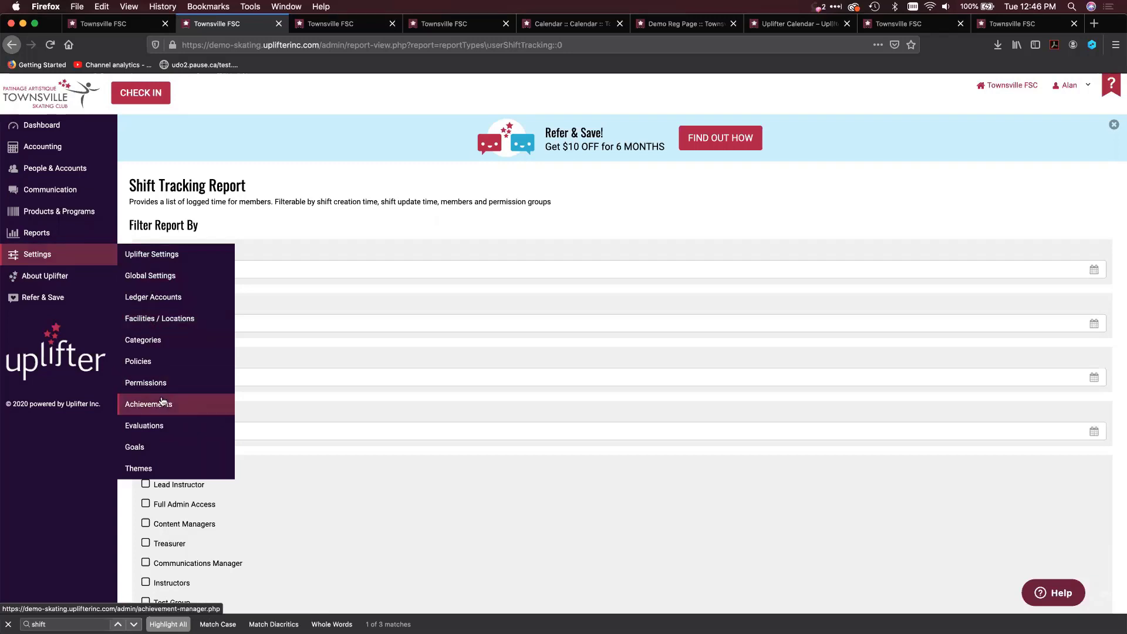
pyautogui.click(153, 446)
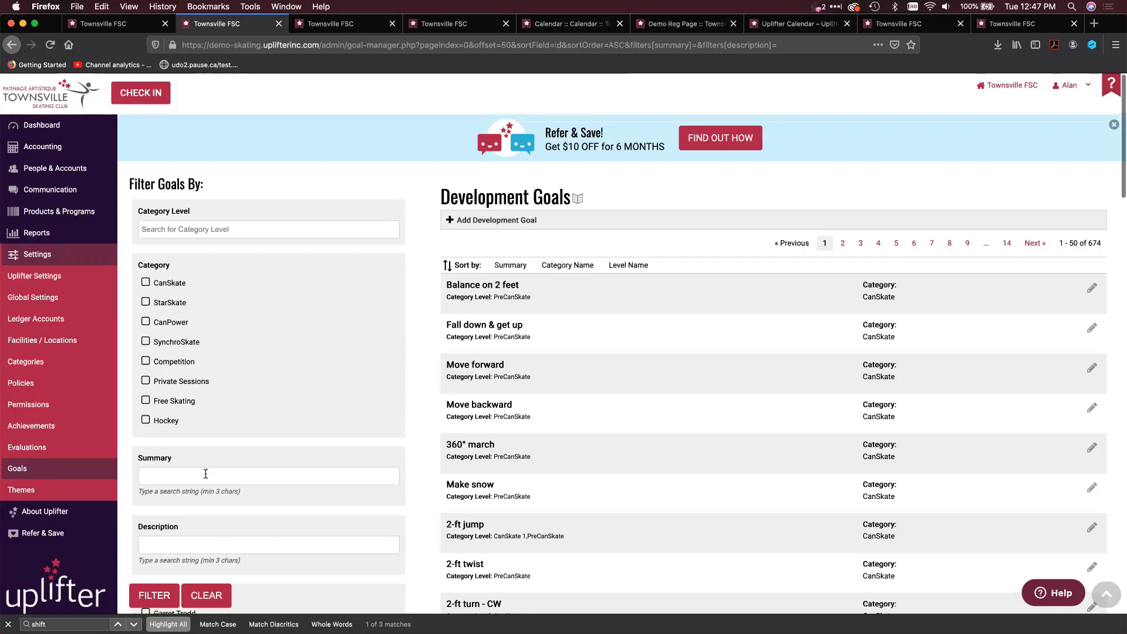
pyautogui.scroll(-2, 199, 473)
pyautogui.scroll(1, 200, 466)
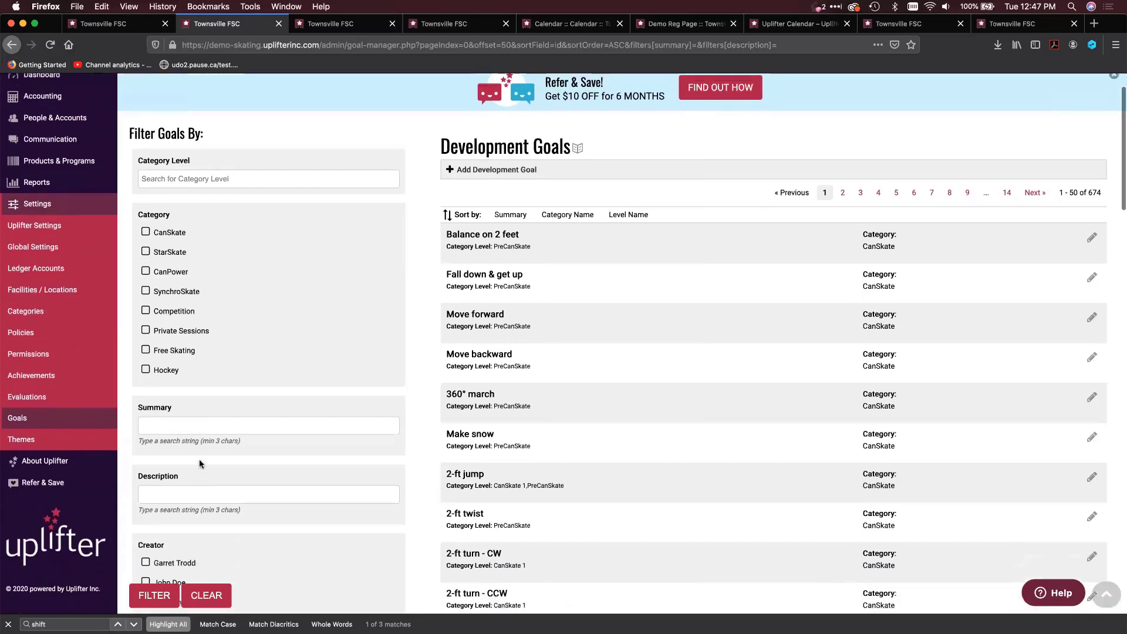
pyautogui.scroll(-7, 201, 456)
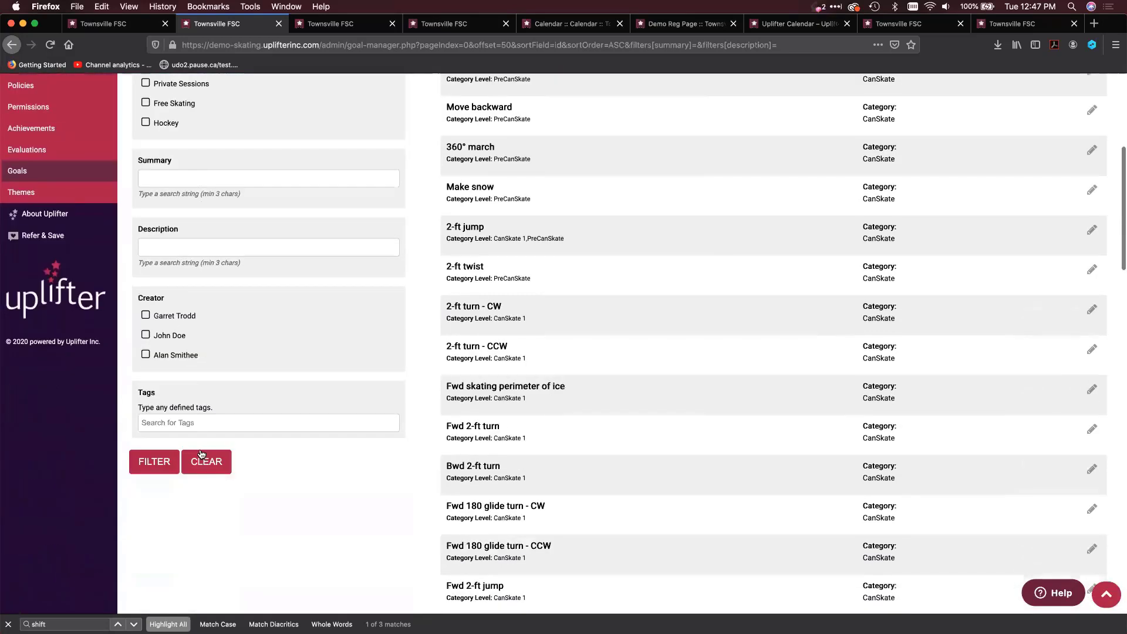
# Filter the development goals by the tag "Health" and review the screening questions
pyautogui.click(175, 421)
pyautogui.write('healt')
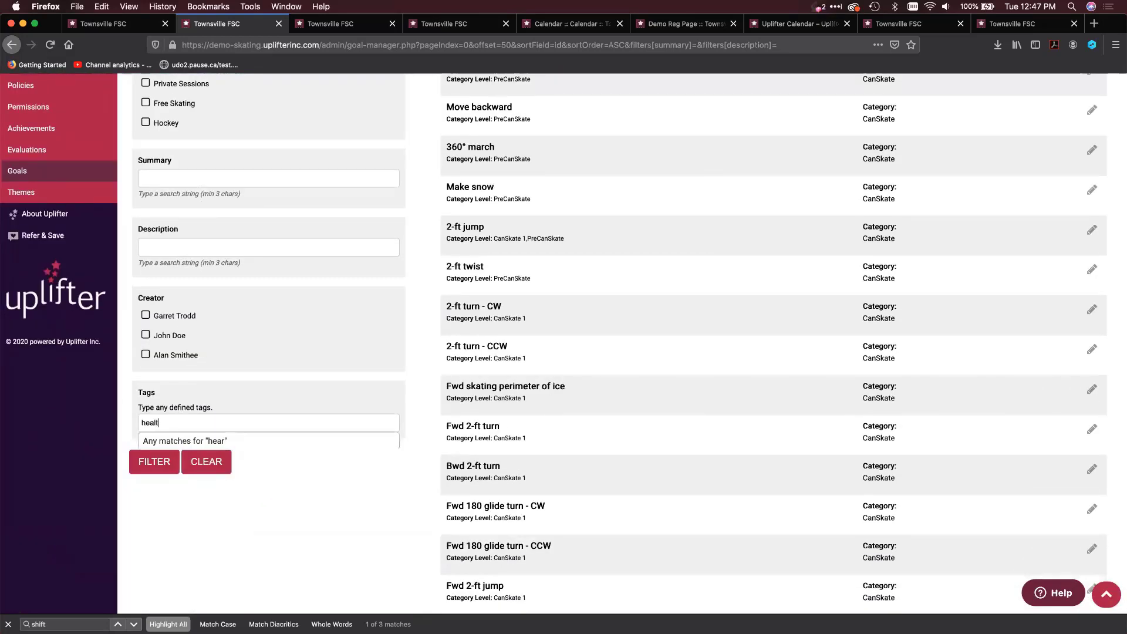
pyautogui.click(174, 453)
pyautogui.click(160, 478)
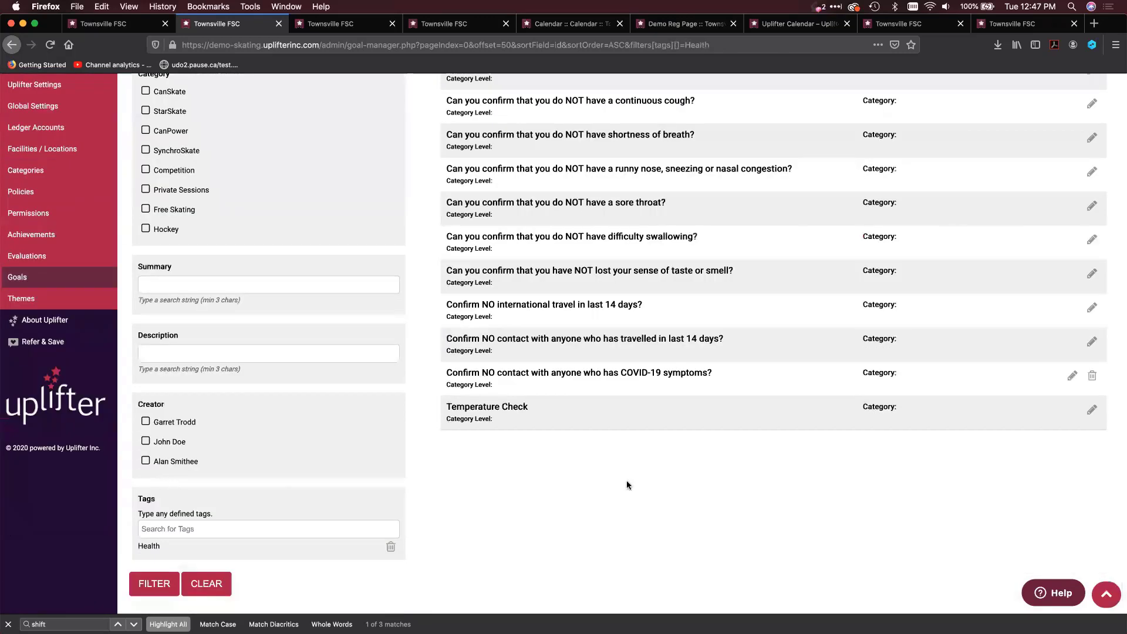
pyautogui.scroll(5, 626, 480)
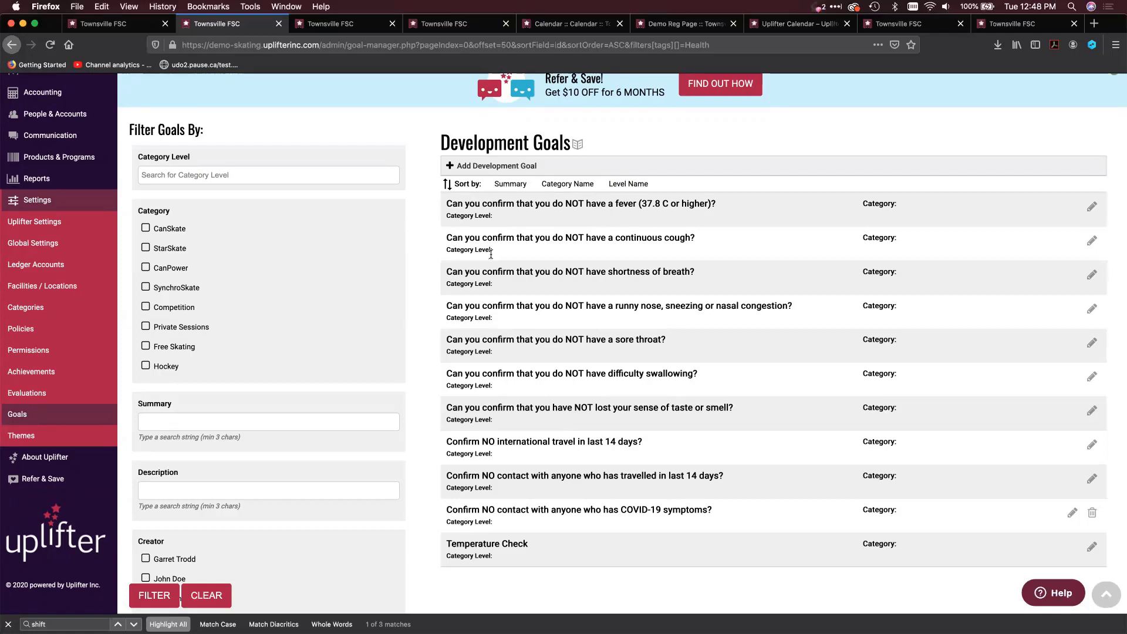
pyautogui.scroll(-2, 501, 499)
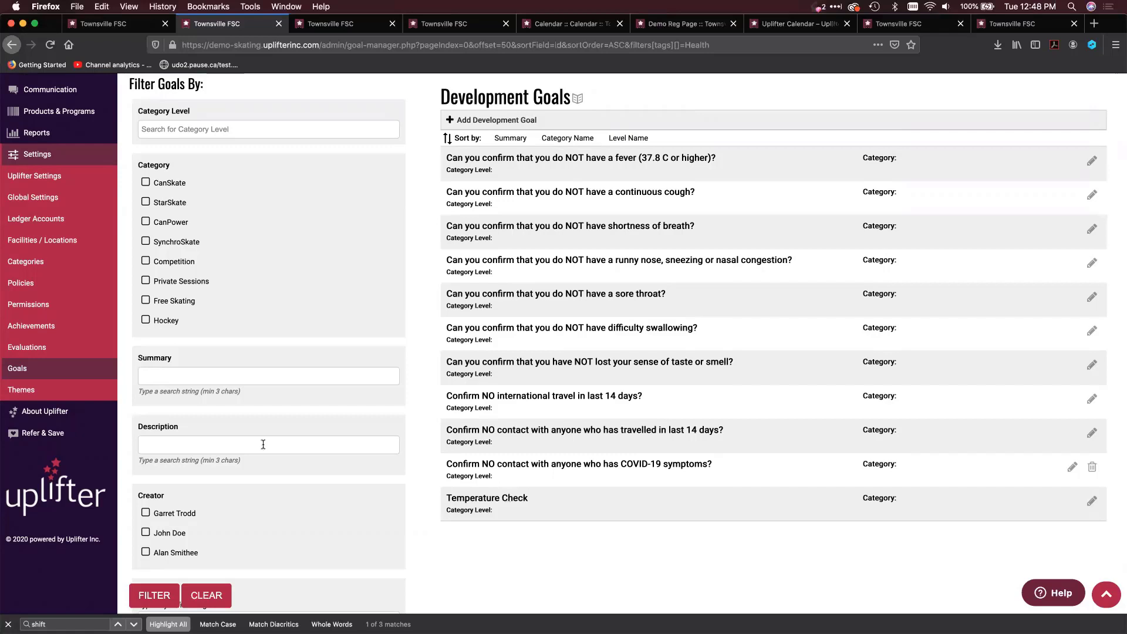
# Open the evaluations in the settings and open the COVID Health Screening Questionnaire for editing
pyautogui.click(79, 351)
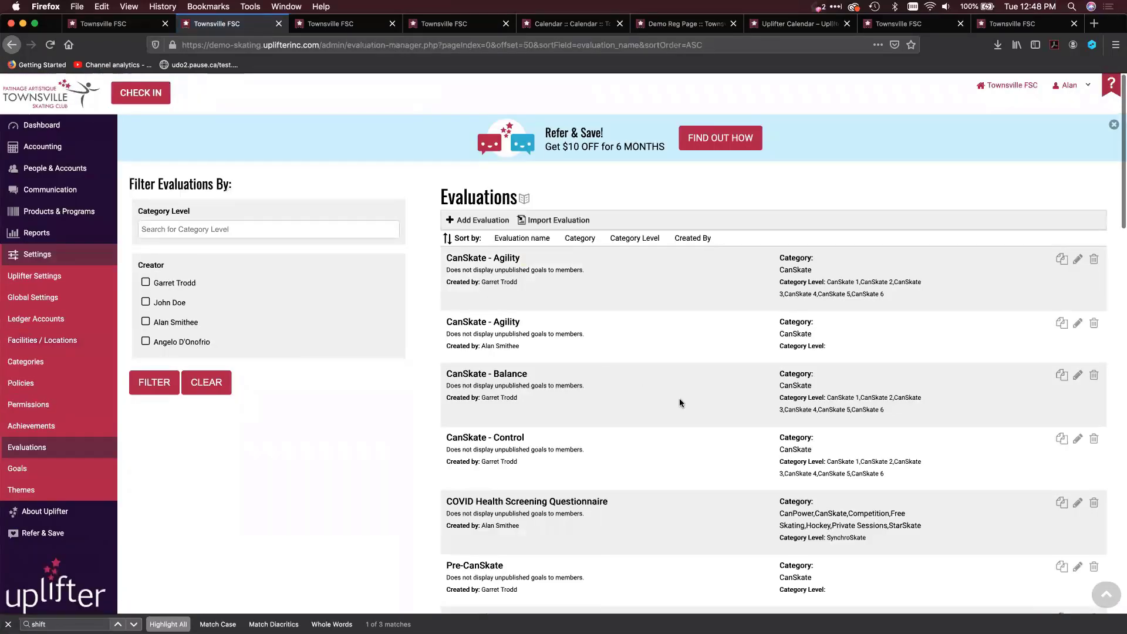
pyautogui.scroll(-1, 705, 481)
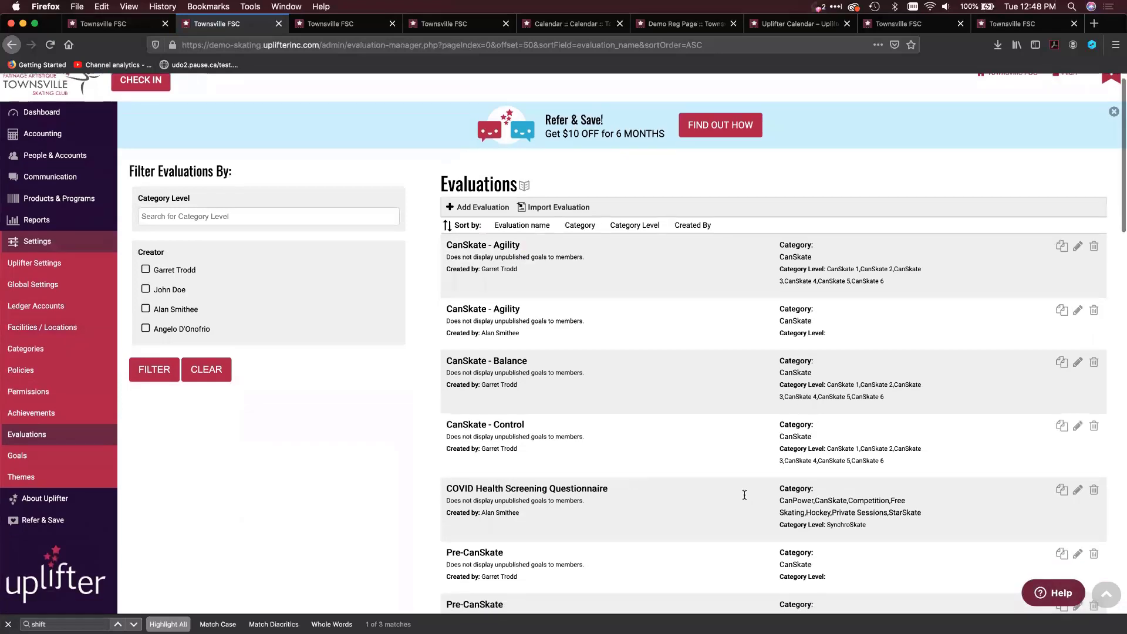
pyautogui.click(1077, 490)
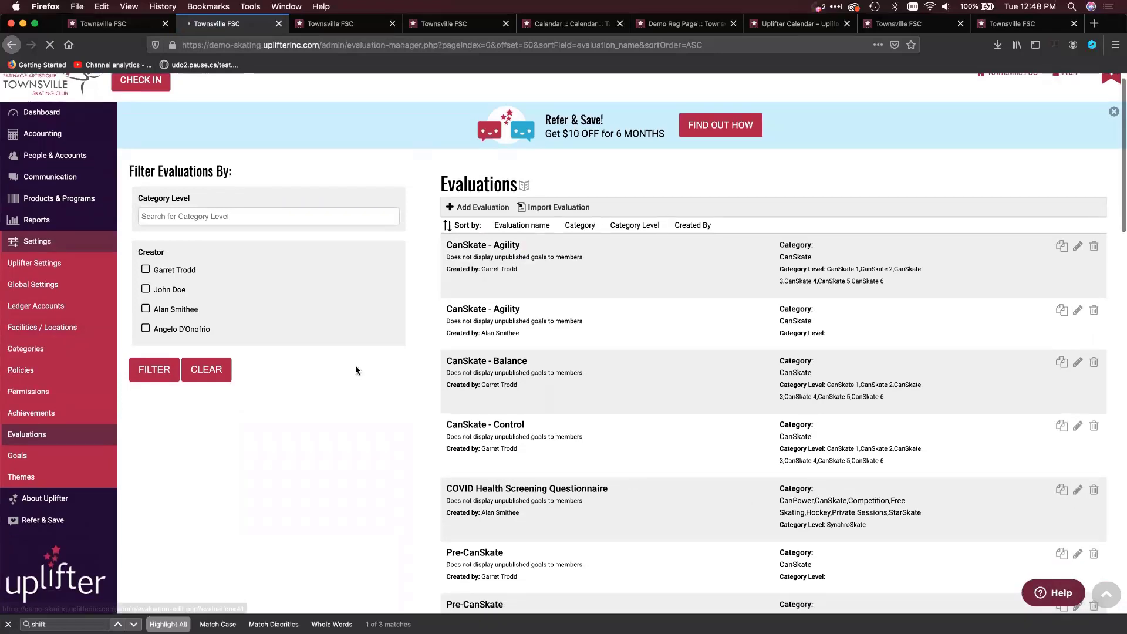
pyautogui.scroll(-5, 319, 429)
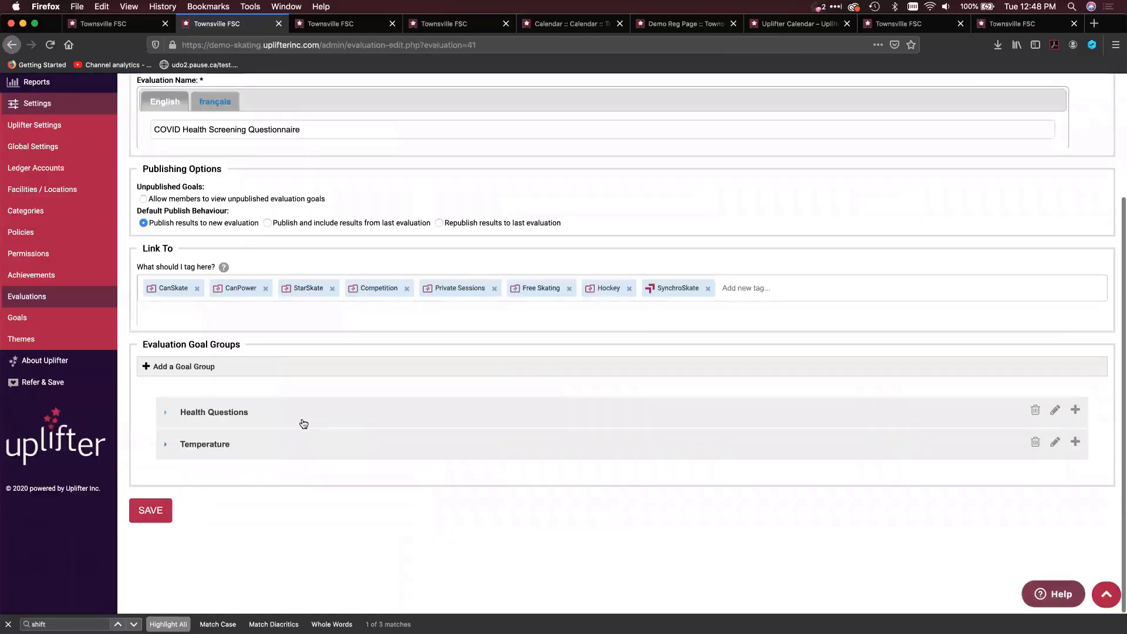
# Expand the Health Questions and Temperature goal groups of the questionnaire and review the goals they contain
pyautogui.click(283, 415)
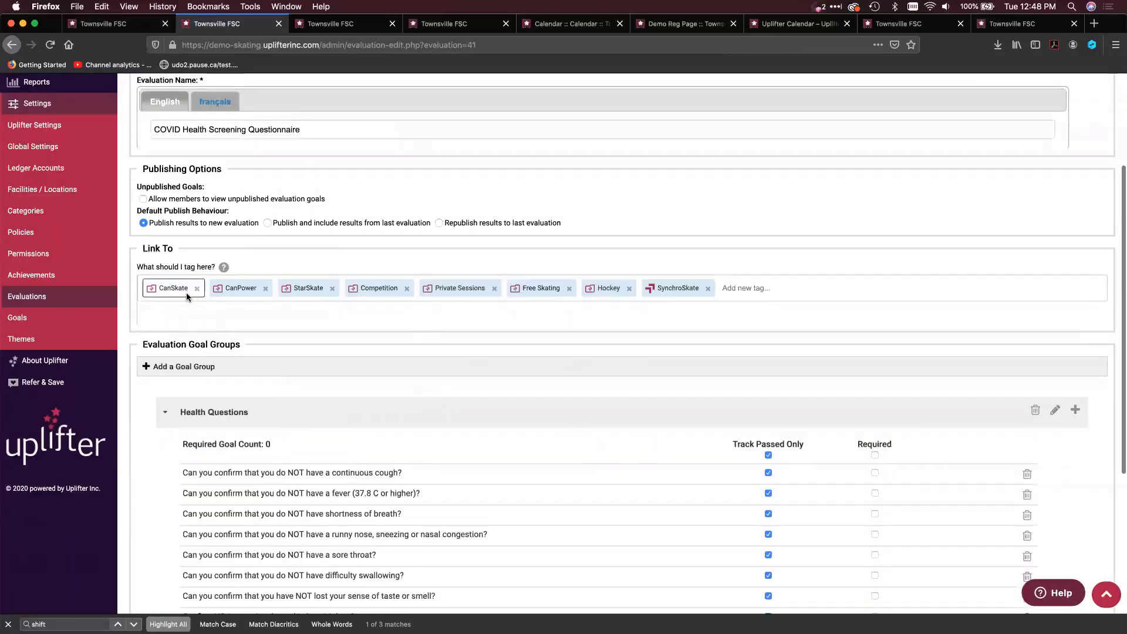
pyautogui.scroll(-1, 454, 321)
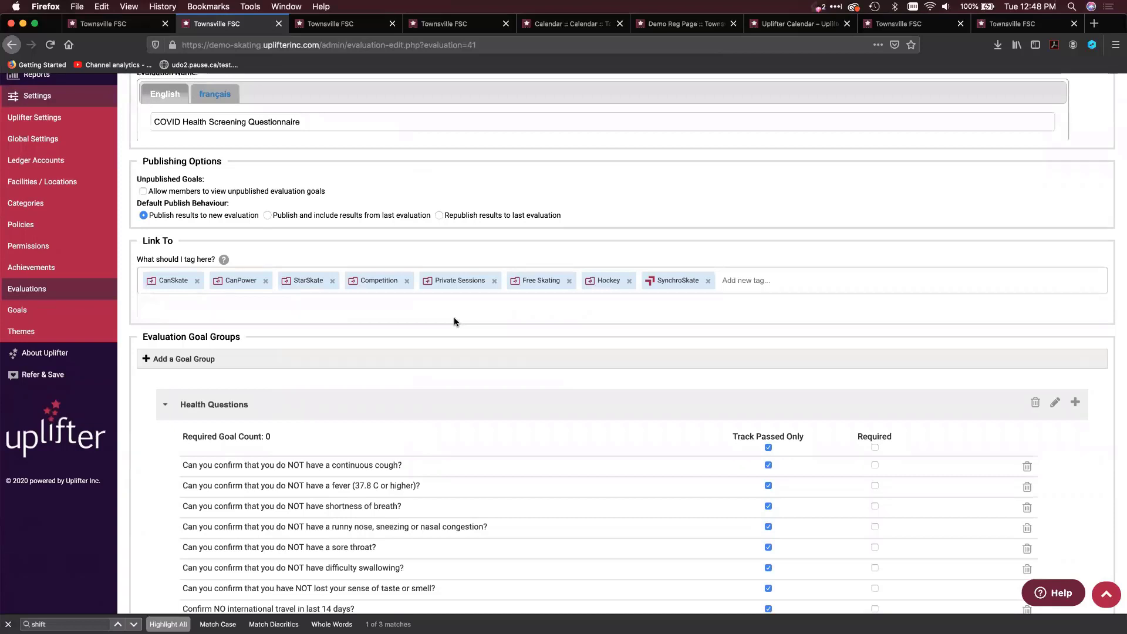
pyautogui.scroll(-2, 454, 321)
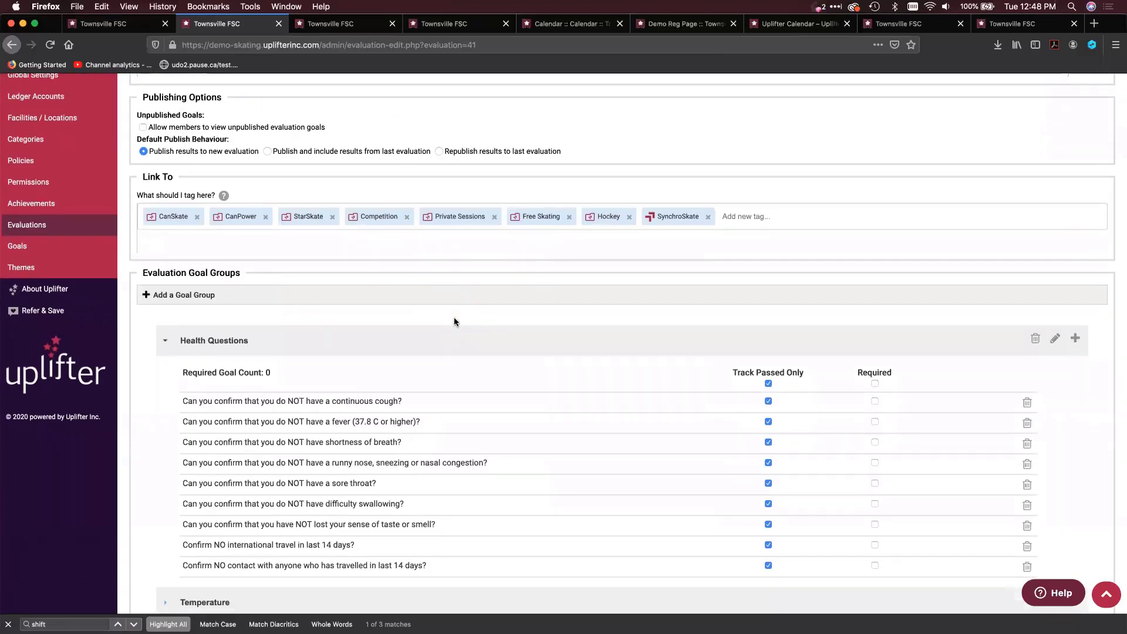
pyautogui.scroll(-2, 453, 321)
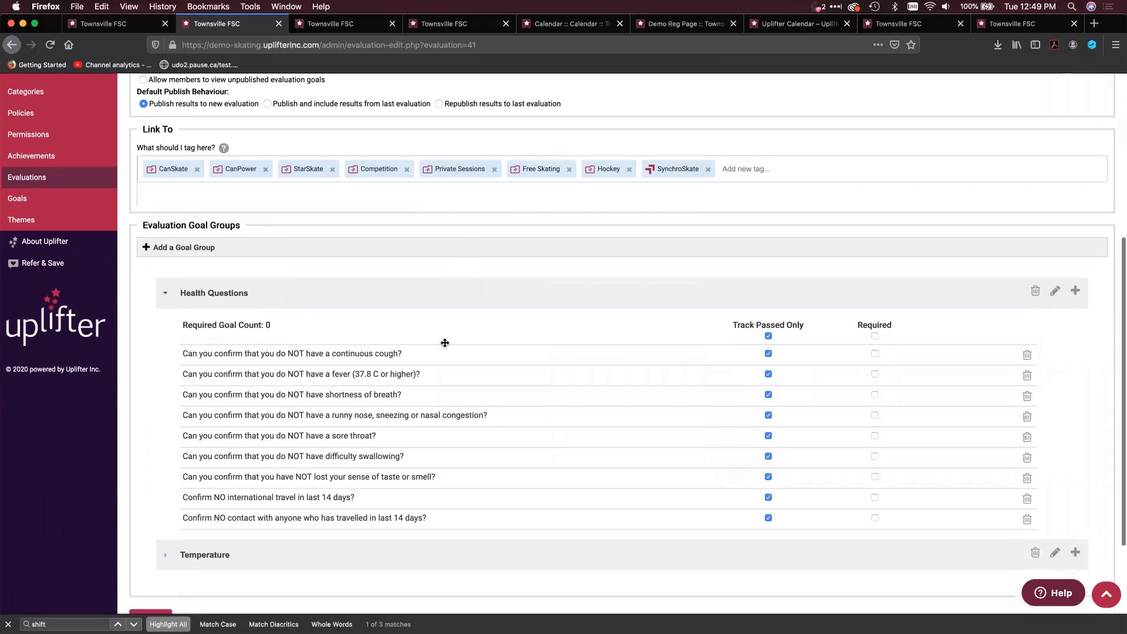
pyautogui.scroll(-2, 445, 343)
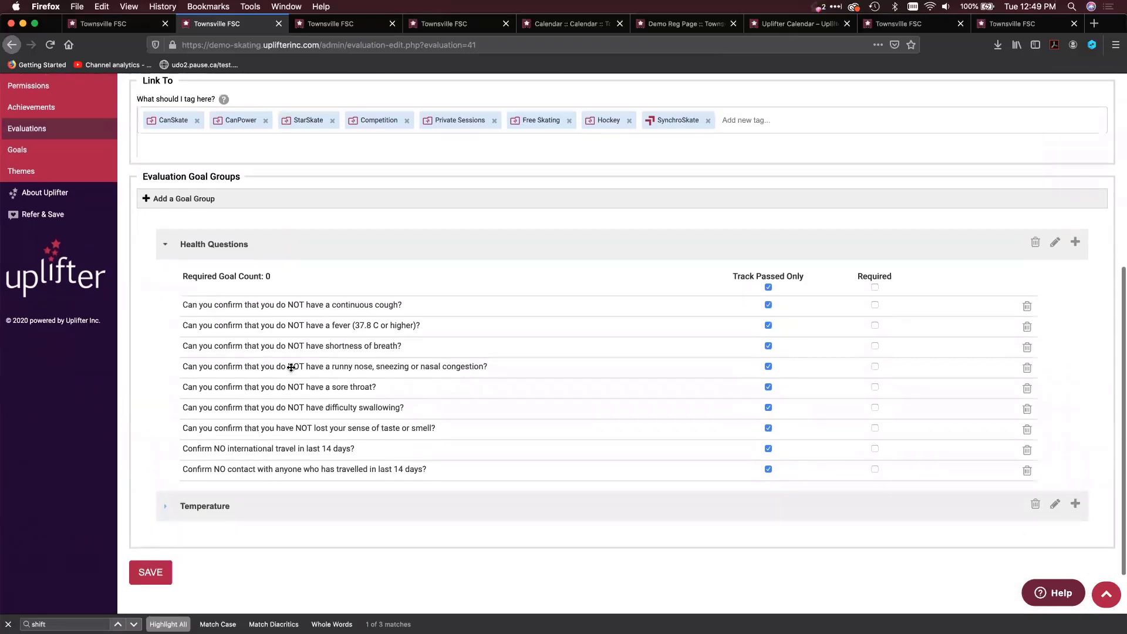
pyautogui.scroll(-1, 291, 367)
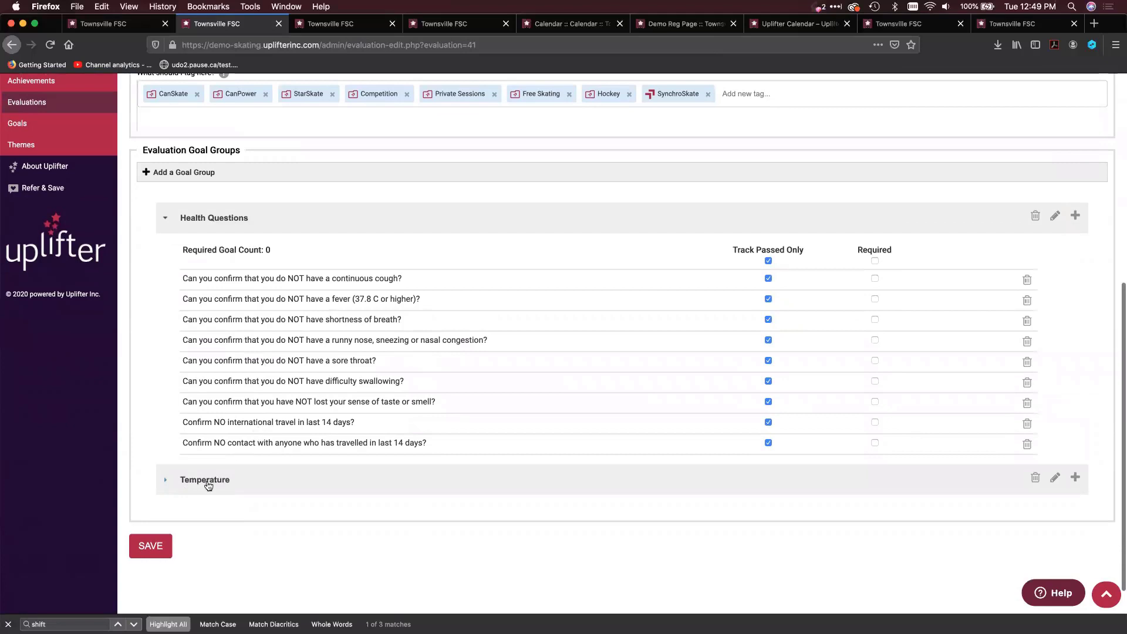
pyautogui.click(207, 485)
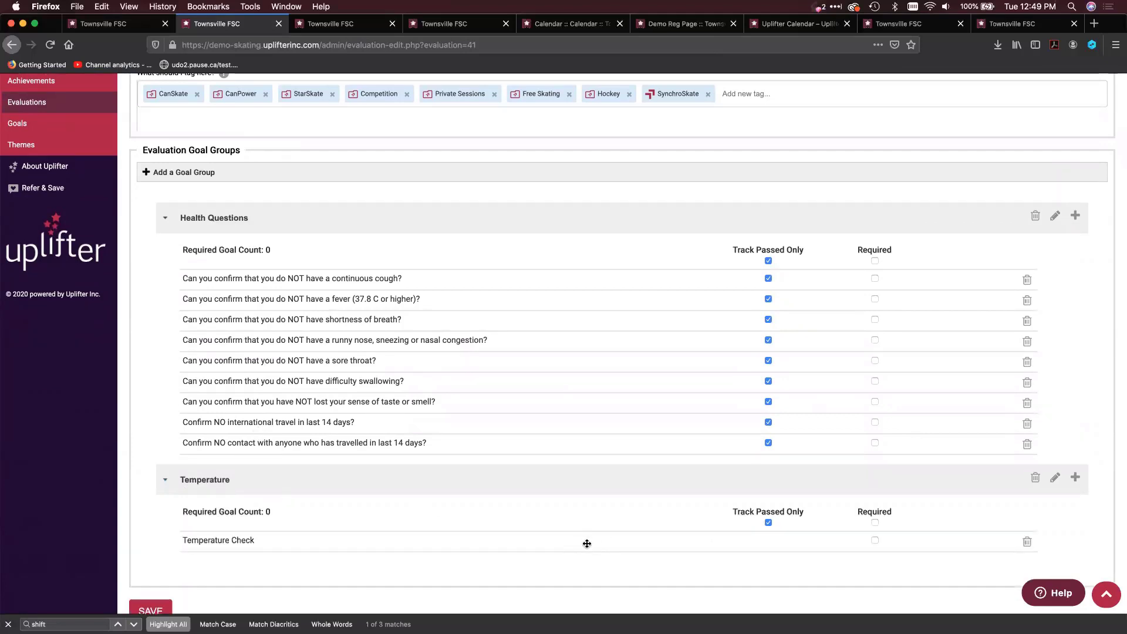
# Return to the dashboard's program calendar and open the evaluations for the July 6 8:00 AM CS1+2 - Early Morning Skate / CS1+2 - Patinage Matinale event
pyautogui.scroll(10, 586, 542)
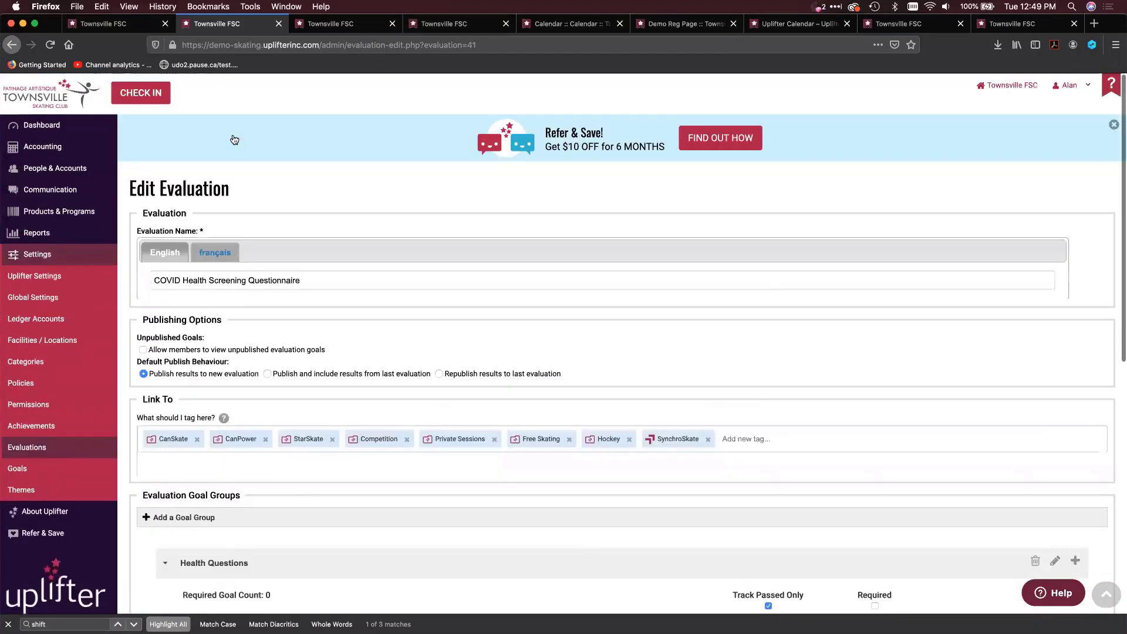
pyautogui.click(43, 125)
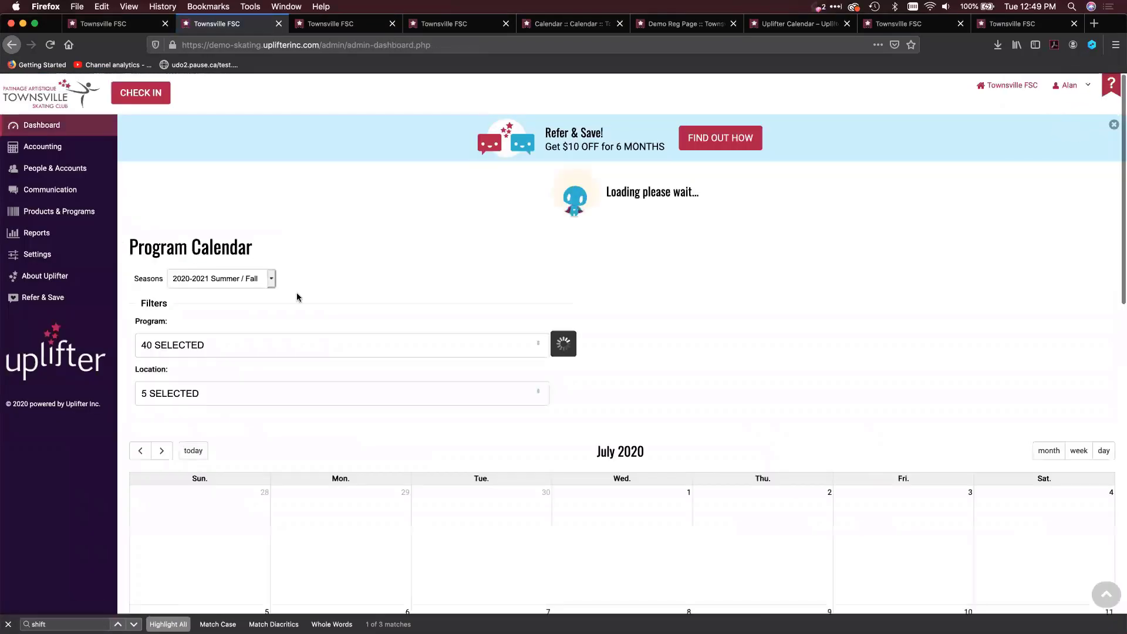
pyautogui.scroll(-10, 295, 383)
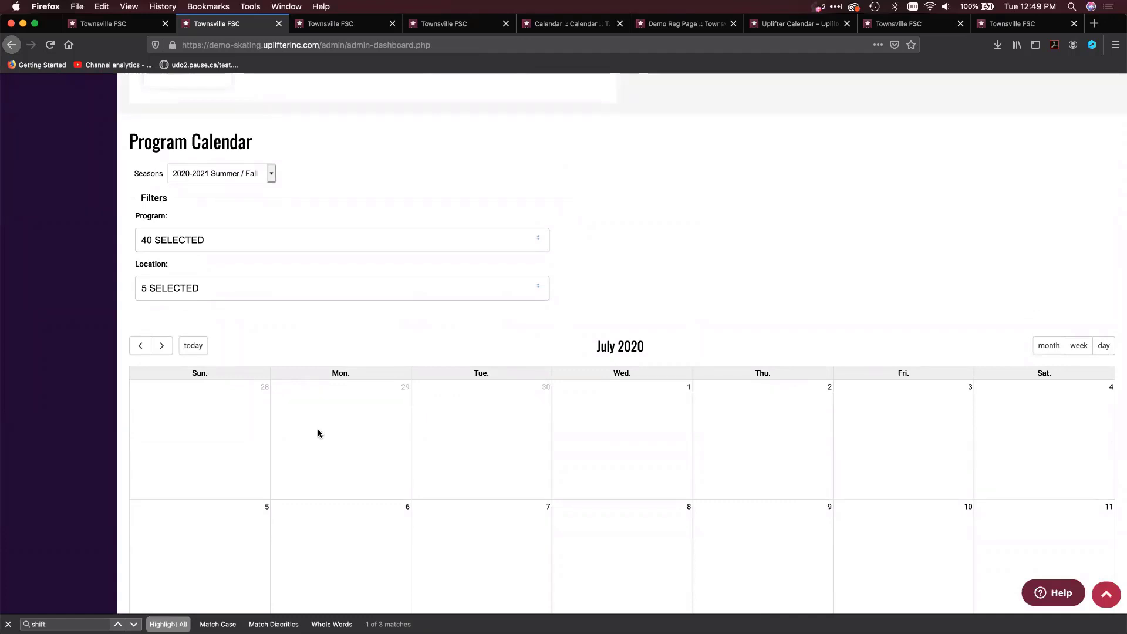
pyautogui.scroll(-3, 318, 433)
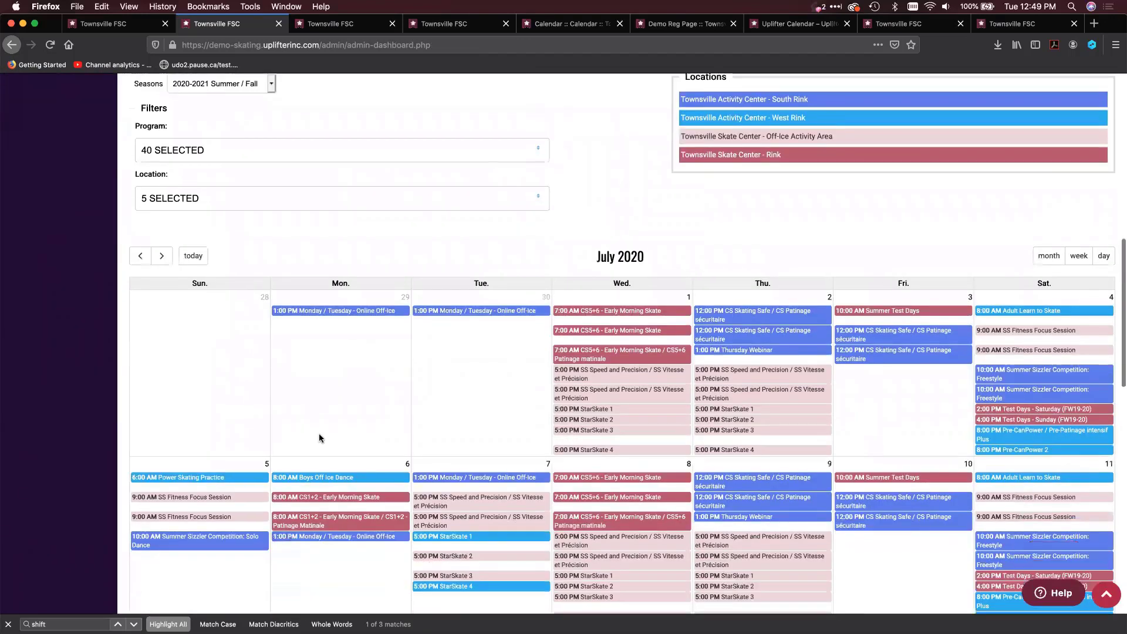
pyautogui.click(298, 516)
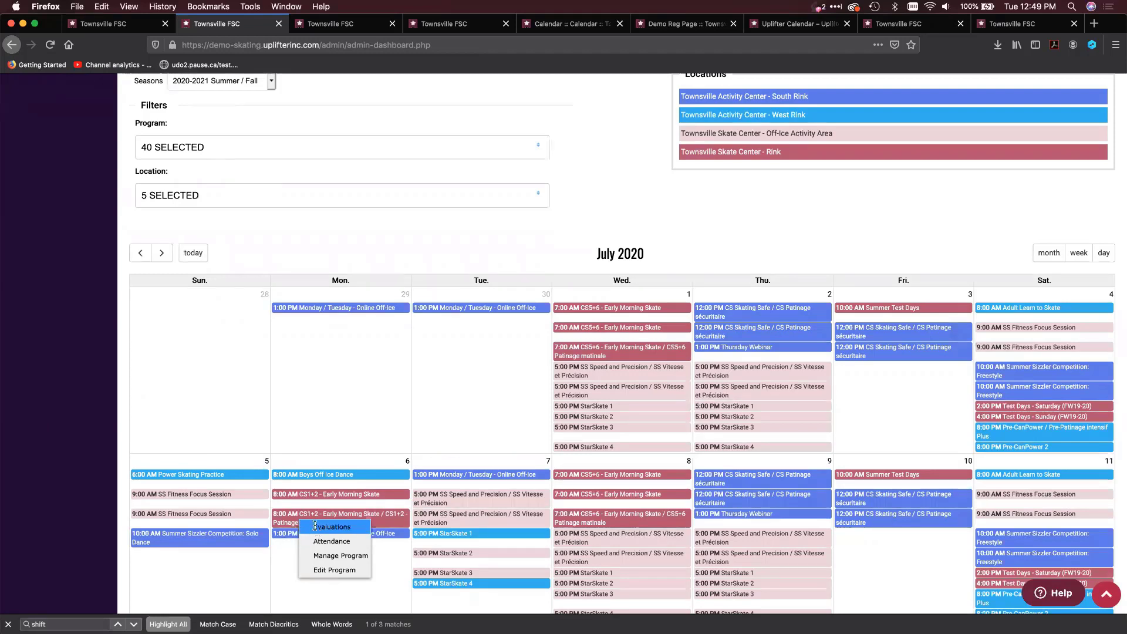
pyautogui.click(317, 527)
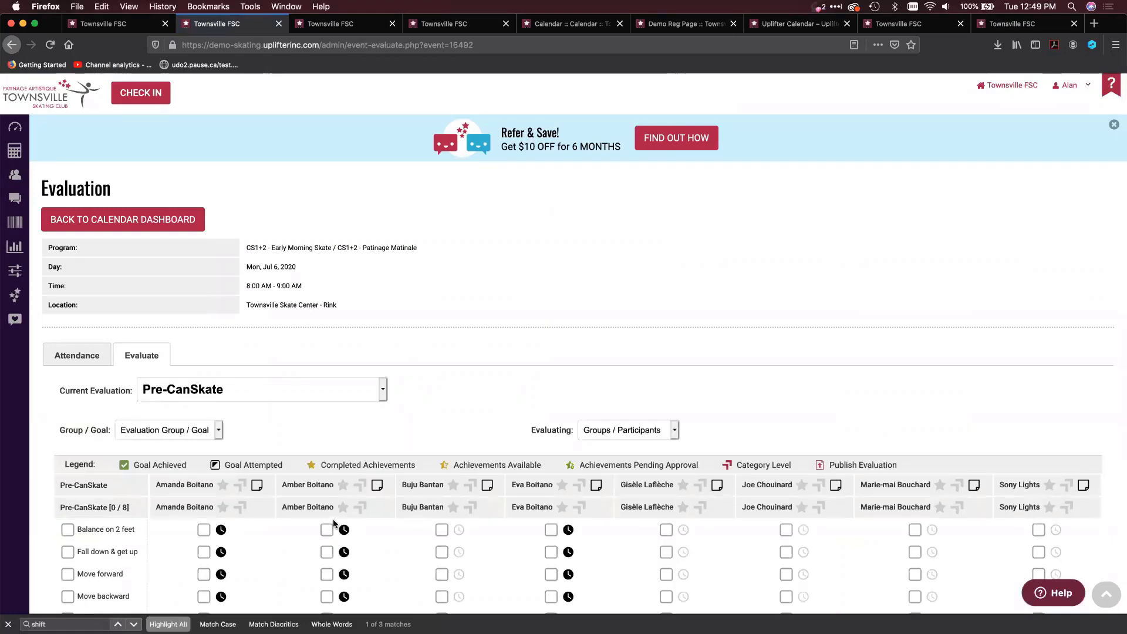
# Switch to the COVID Health Screening Questionnaire and mark the continuous cough, fever and shortness of breath questions as achieved for all participants
pyautogui.scroll(-5, 330, 493)
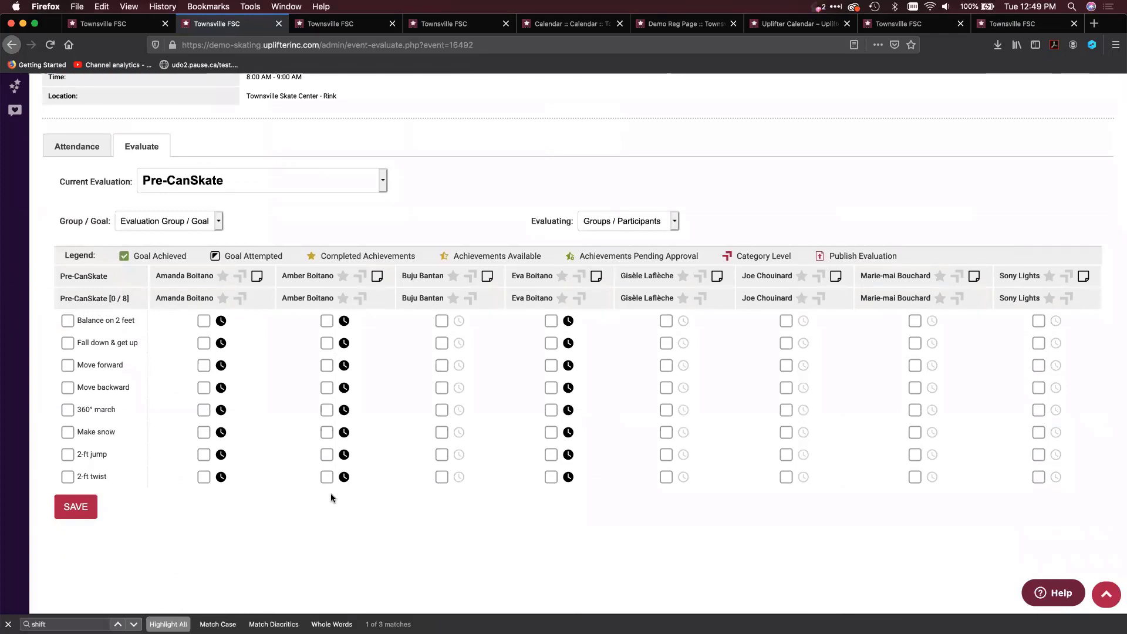
pyautogui.click(346, 187)
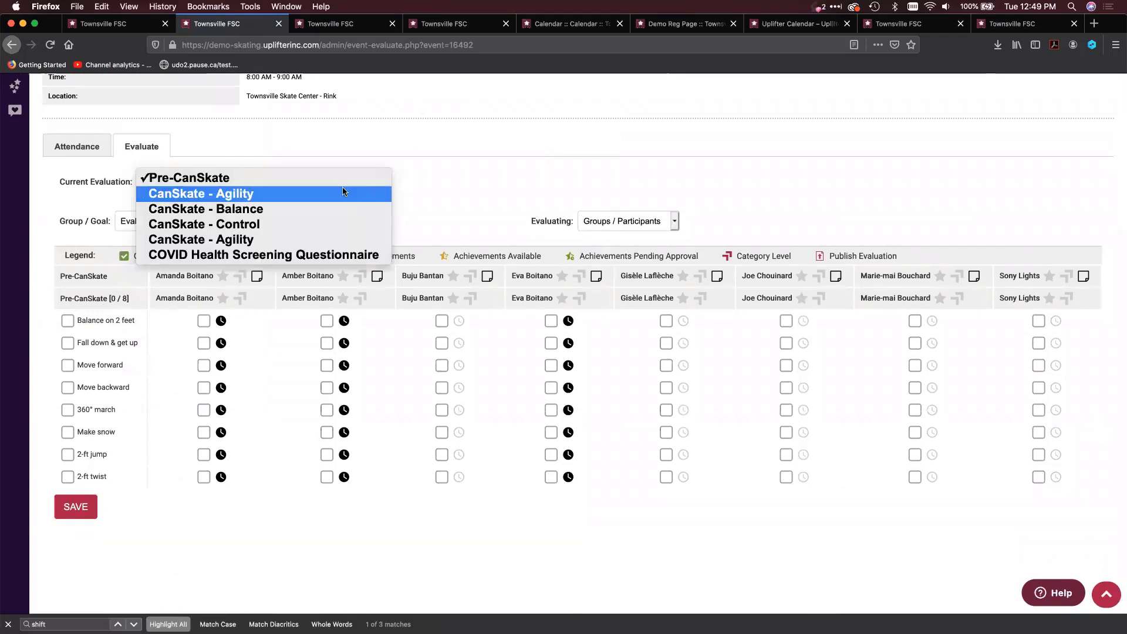
pyautogui.click(306, 256)
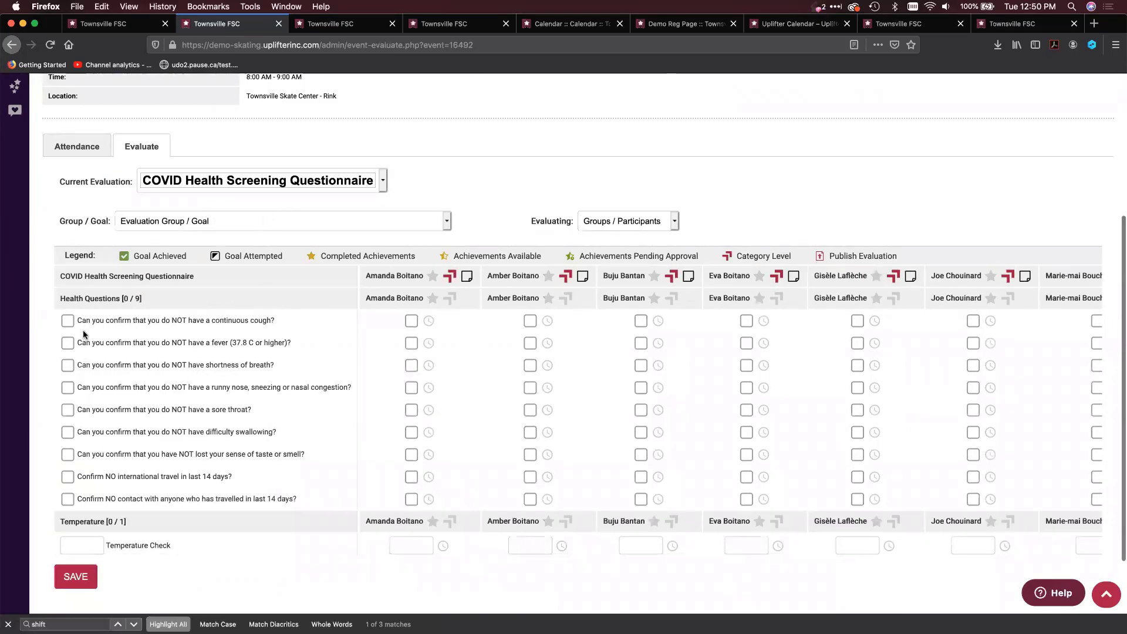
pyautogui.click(68, 320)
pyautogui.click(68, 343)
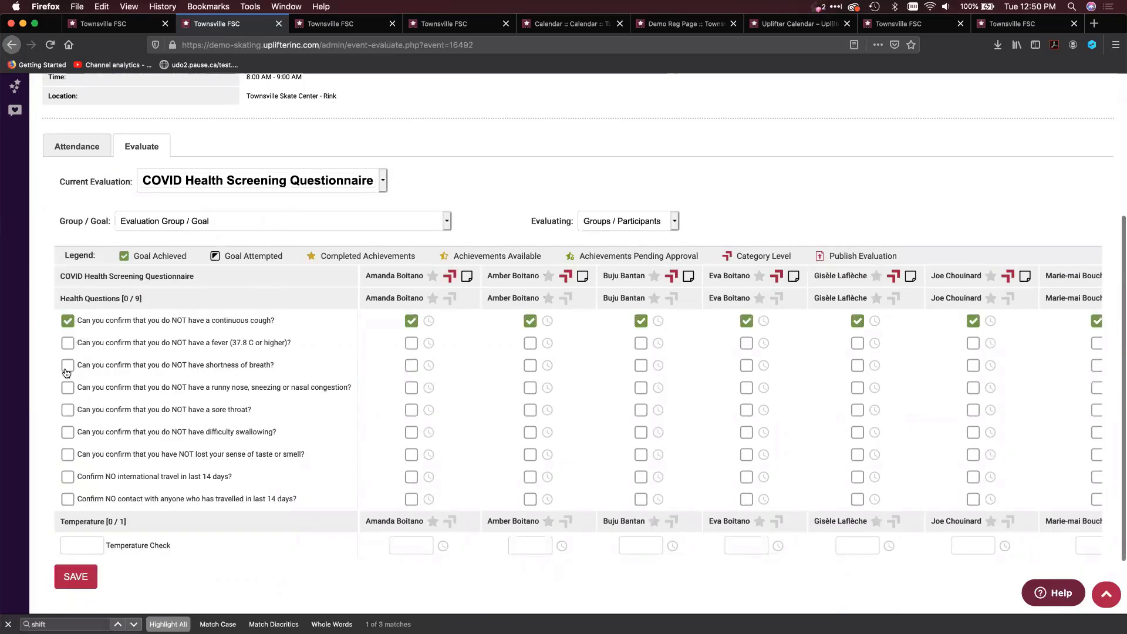
pyautogui.click(68, 365)
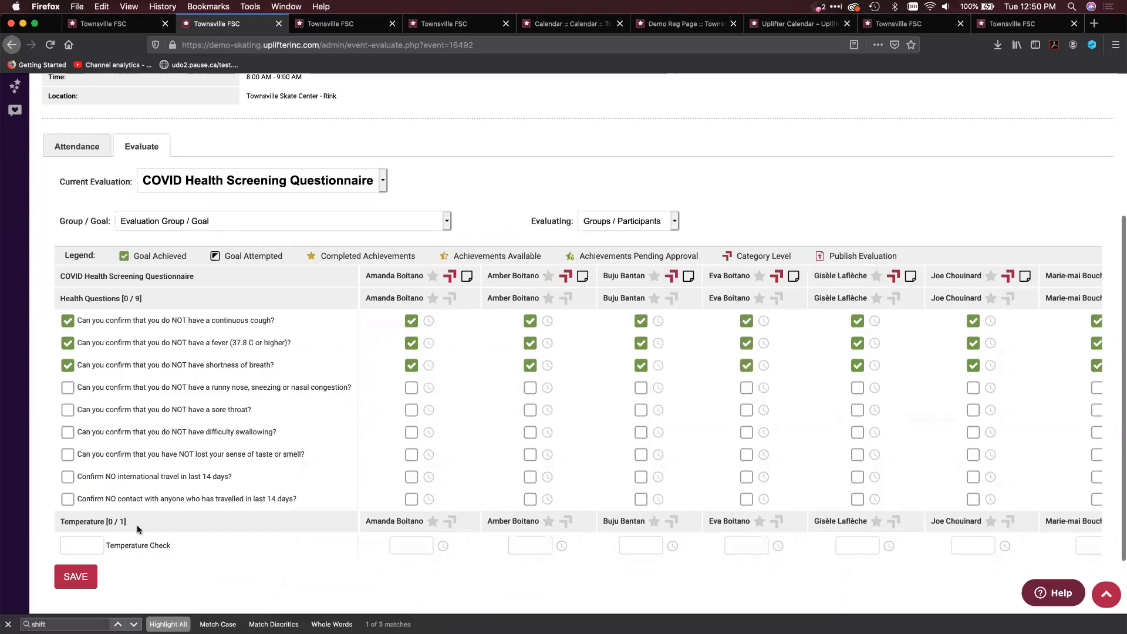
# Enter temperature checks of 36.5 for the first participant and 34.5 for the second participant
pyautogui.click(91, 544)
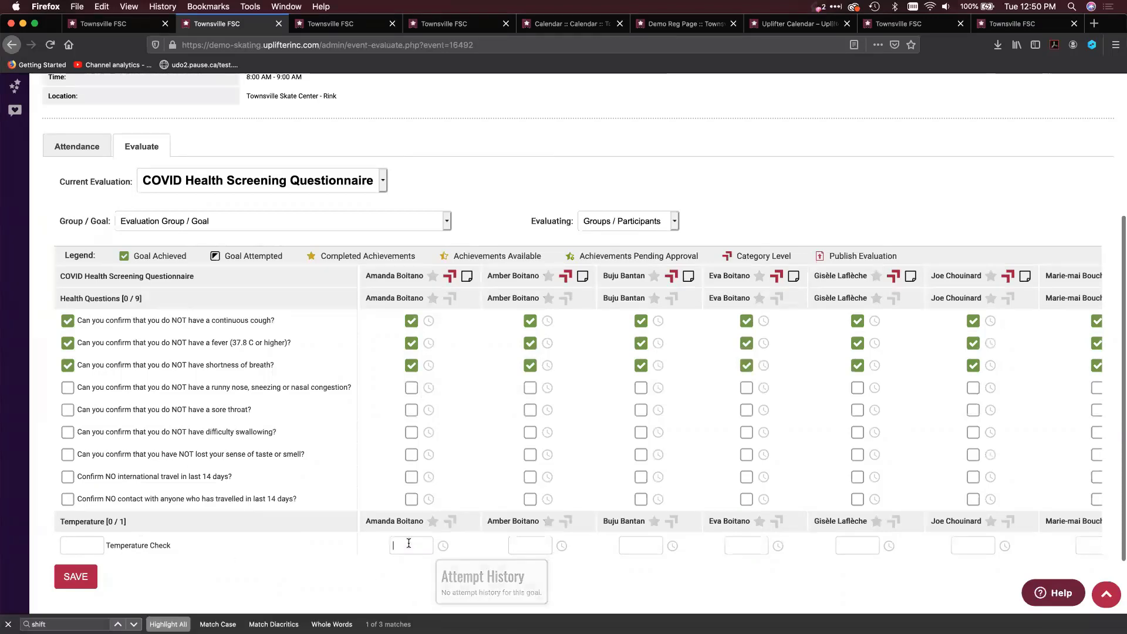
pyautogui.click(408, 543)
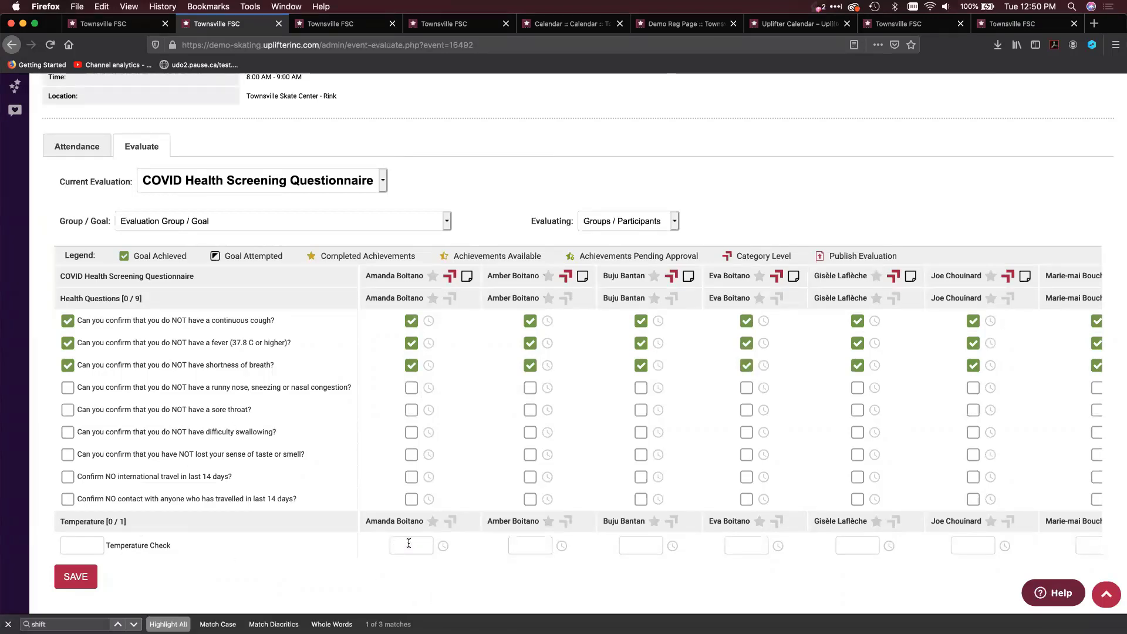
pyautogui.write('36.5')
pyautogui.click(518, 547)
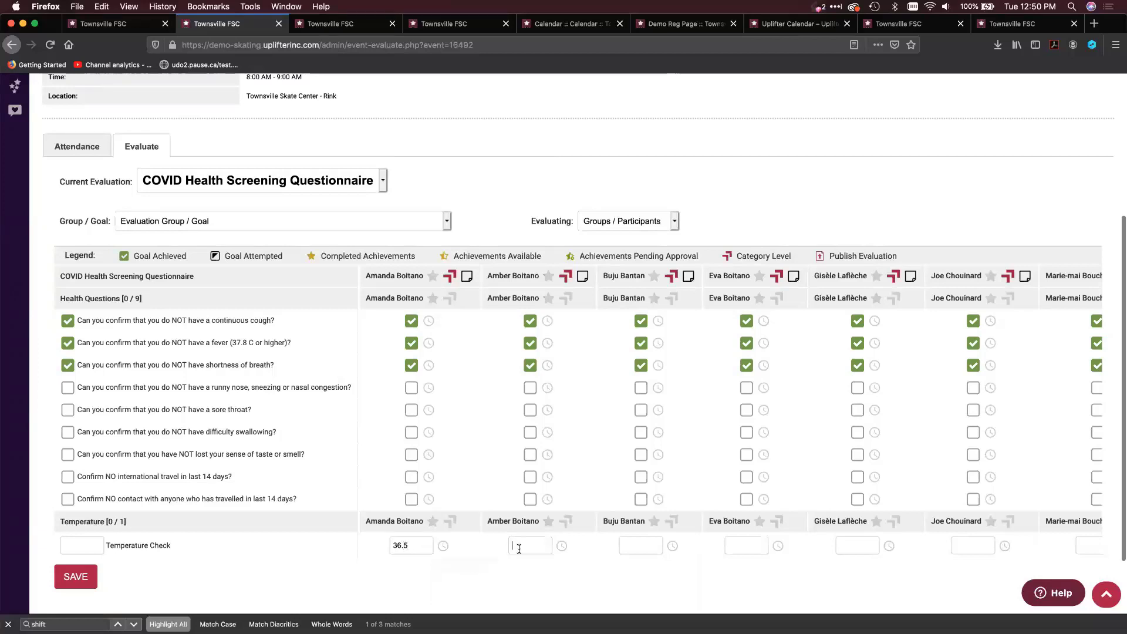
pyautogui.write('34.5')
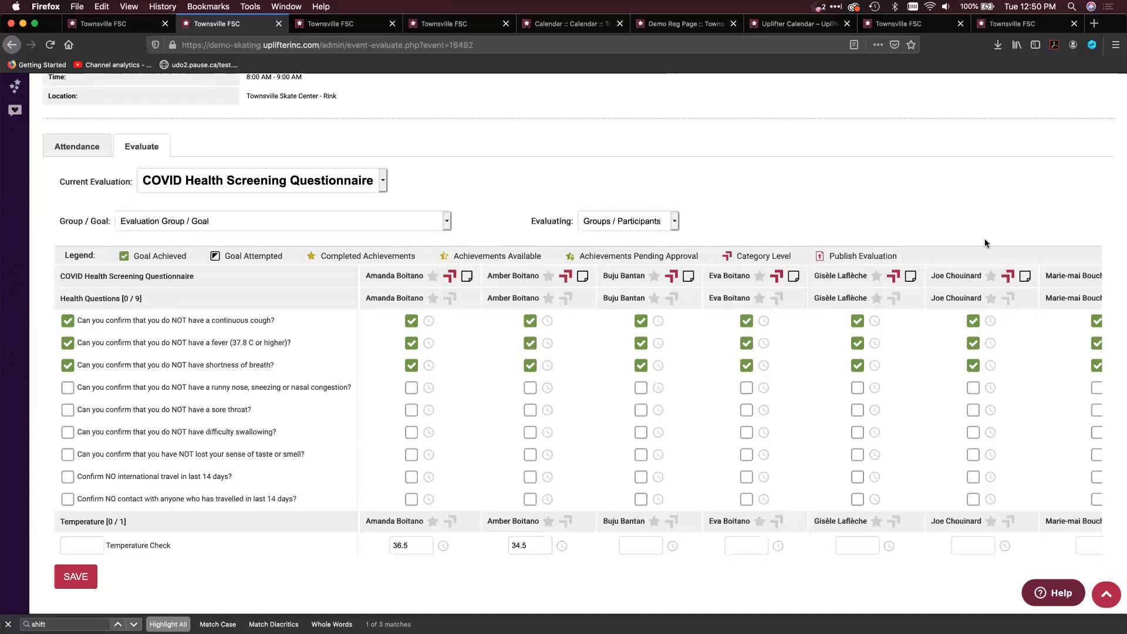
# Close the Test Day registration page, the blank admin dashboard and the Uplifter Calendar help article
pyautogui.click(998, 22)
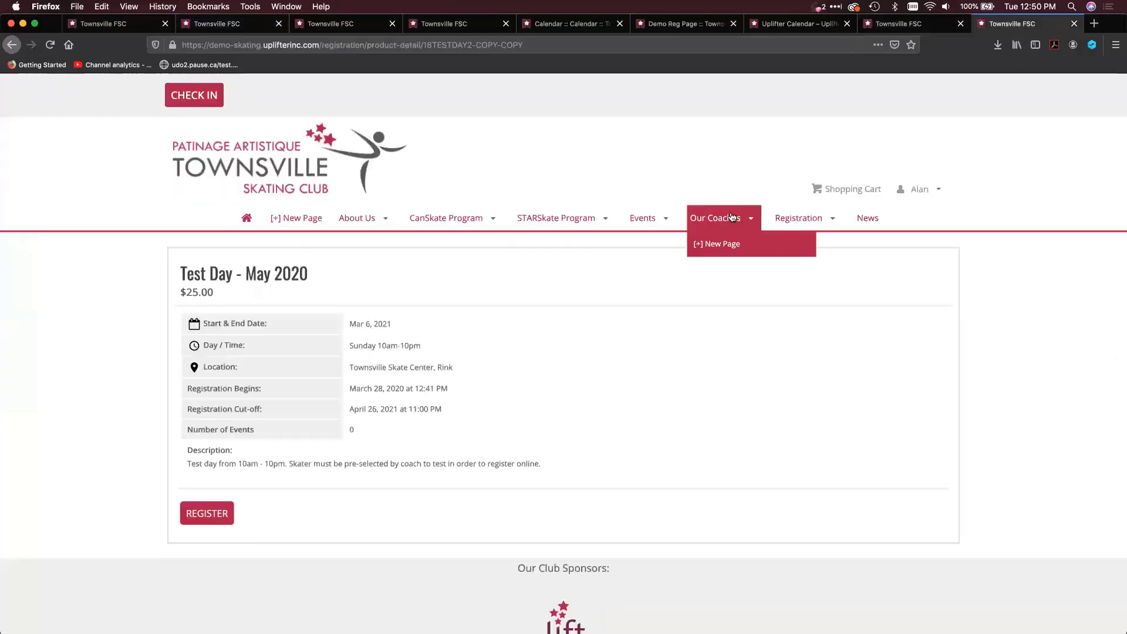
pyautogui.click(1074, 23)
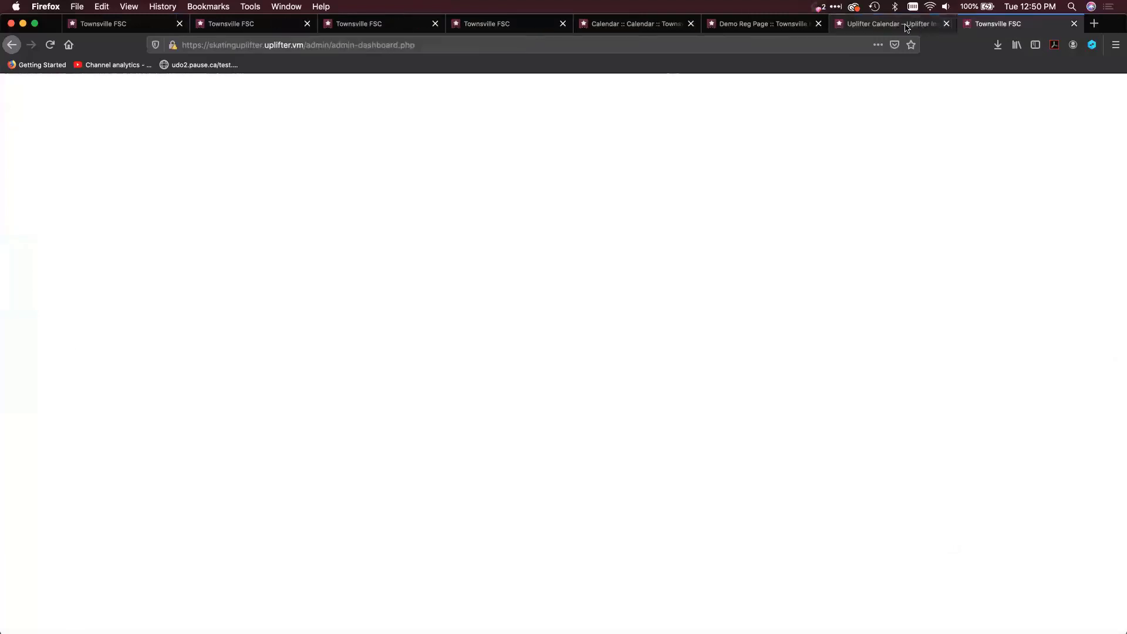
pyautogui.click(937, 25)
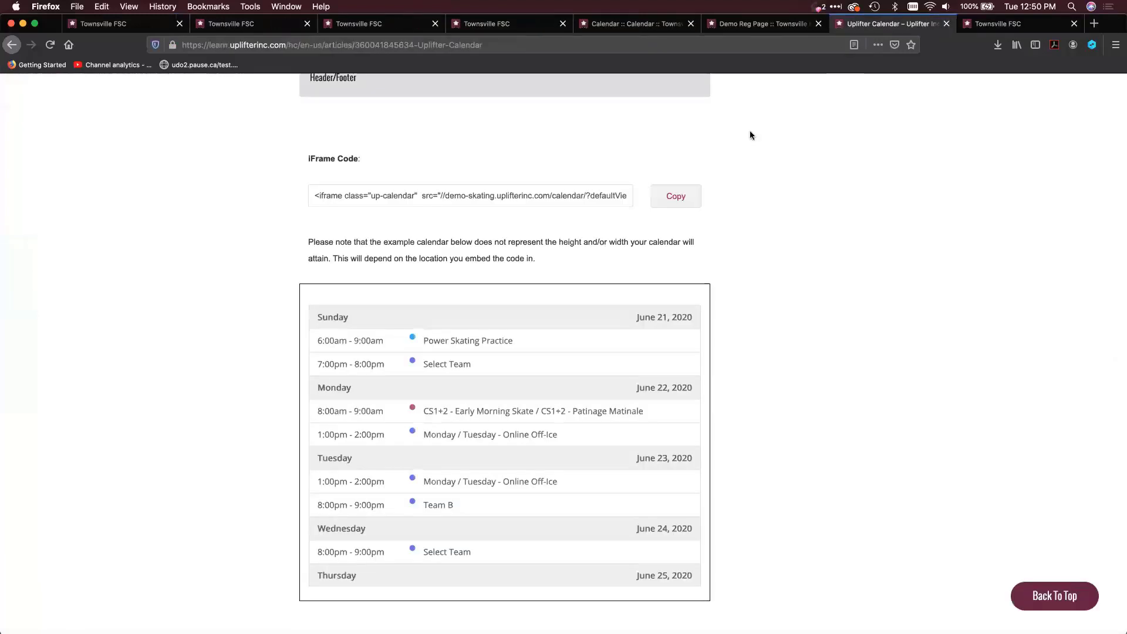
pyautogui.click(1074, 24)
pyautogui.click(978, 24)
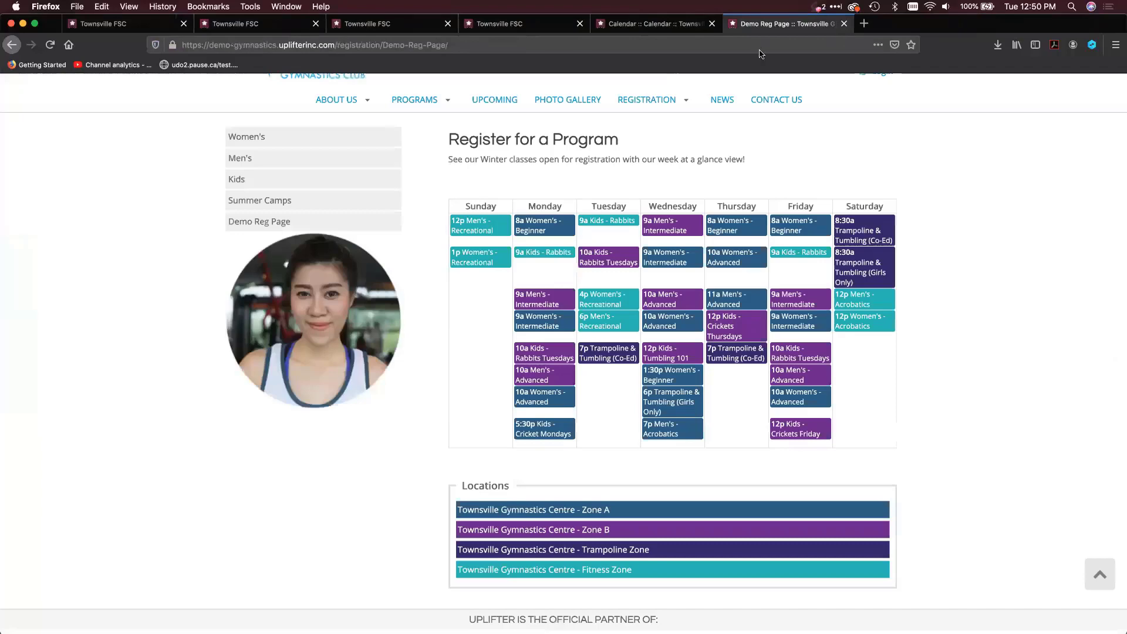
# Try to load skatinguplifter.uplifter.vm in place of the gymnastics demo registration page, and close that page
pyautogui.click(756, 45)
pyautogui.write('skating')
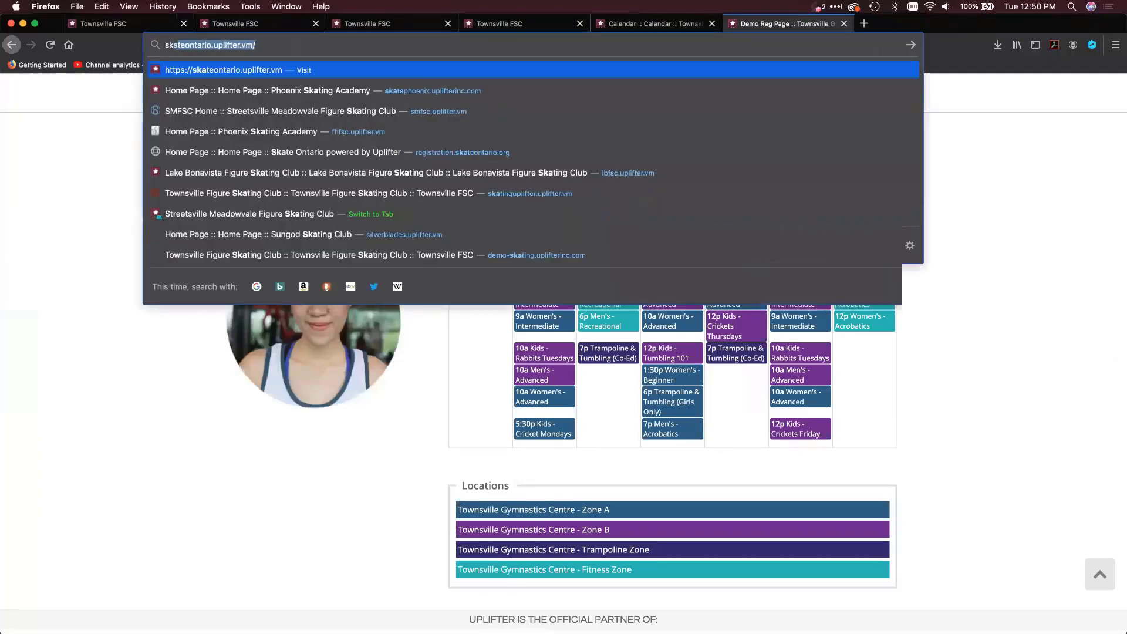
pyautogui.write('uplift')
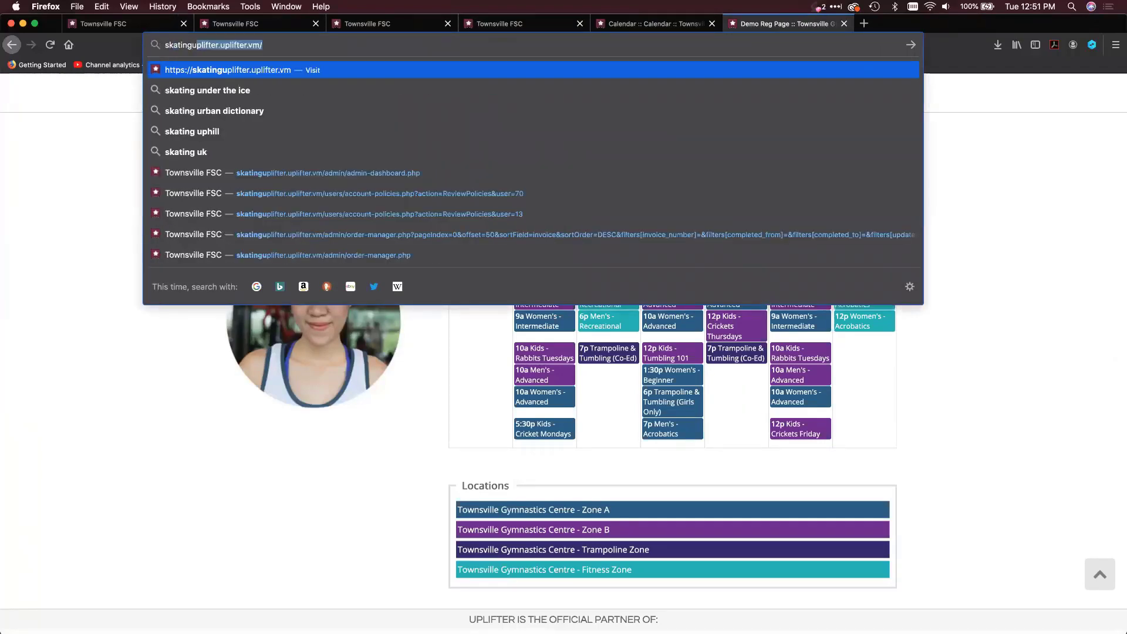
pyautogui.press('Return')
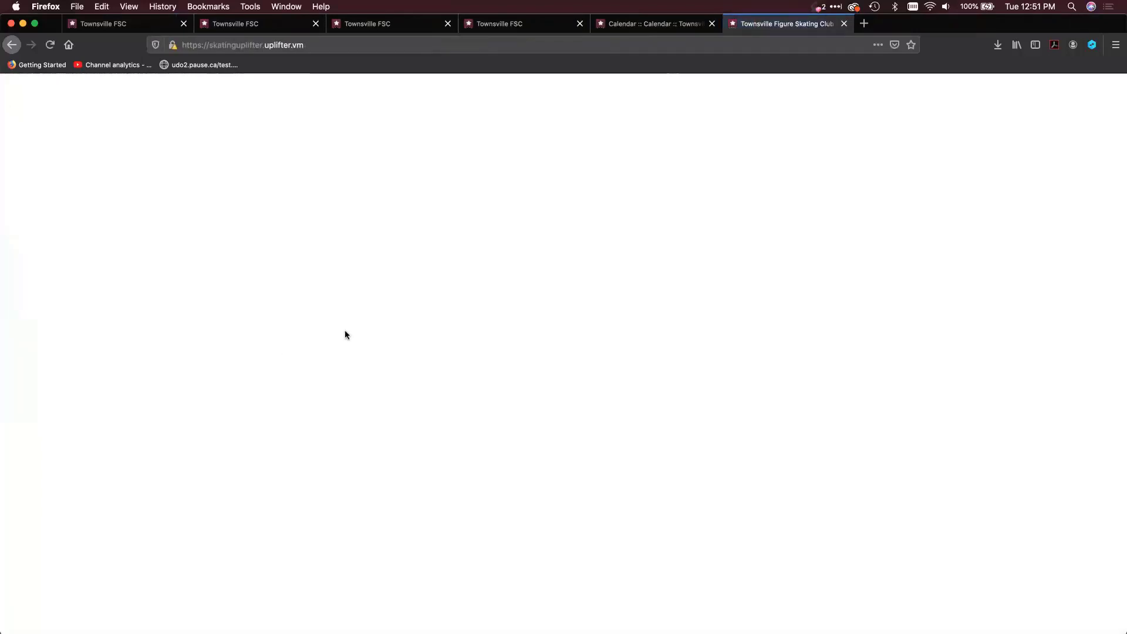
pyautogui.click(345, 46)
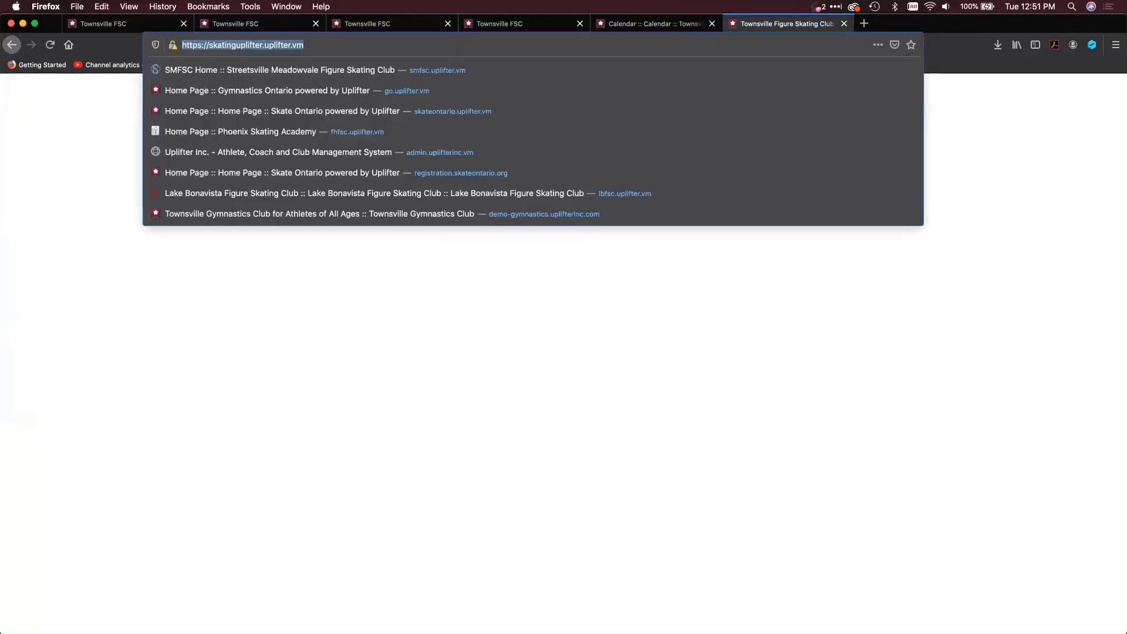
pyautogui.press('Return')
pyautogui.click(342, 44)
pyautogui.click(342, 45)
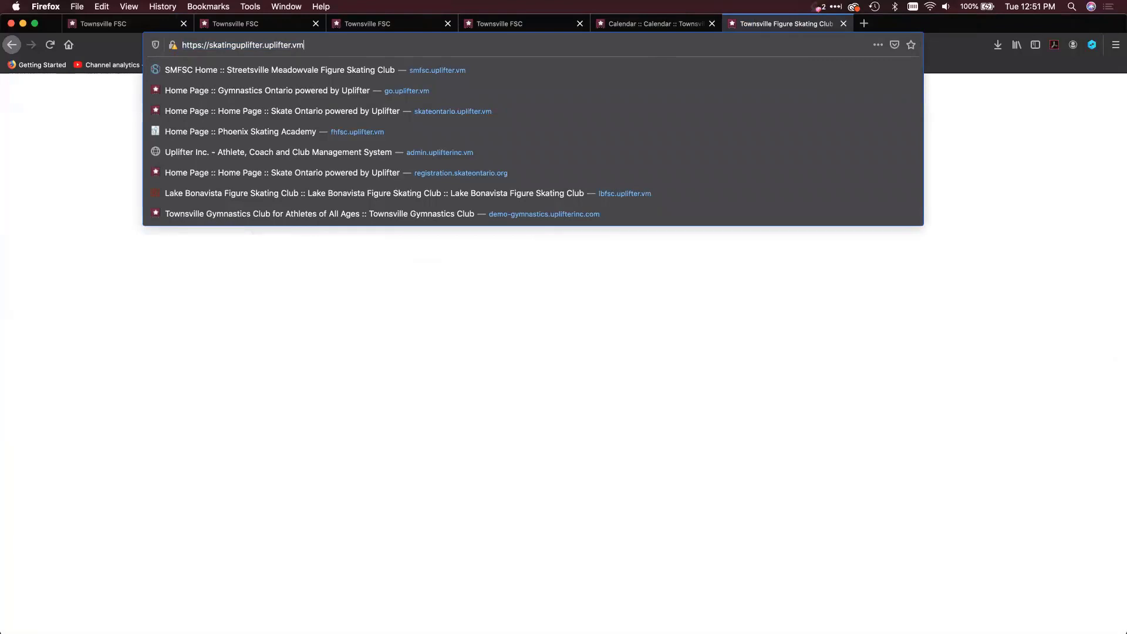
pyautogui.press('super+w')
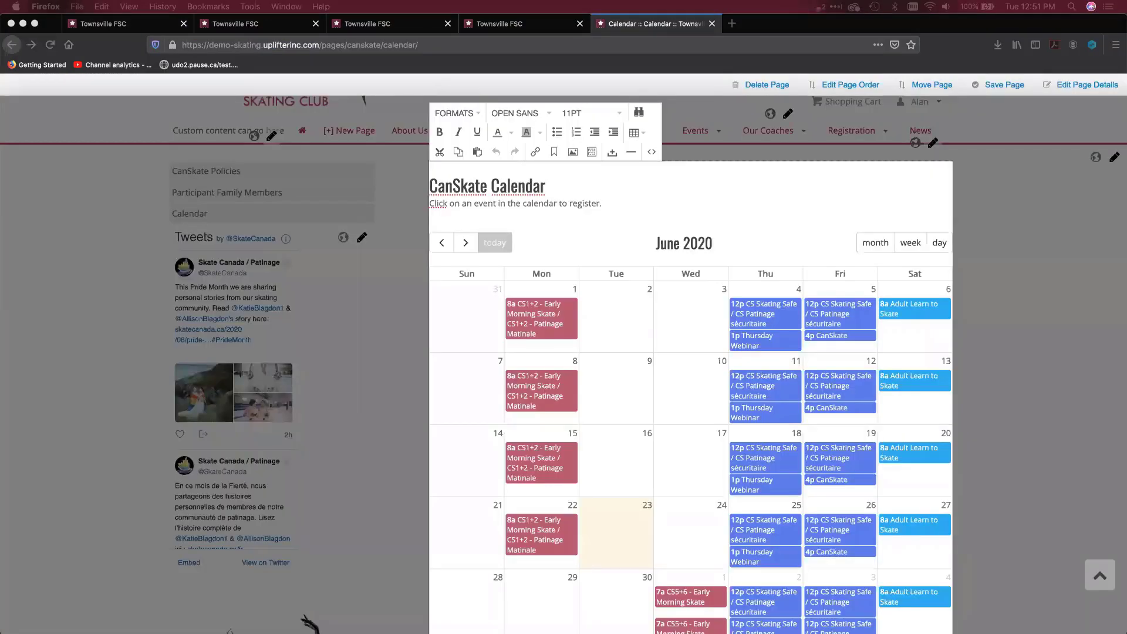
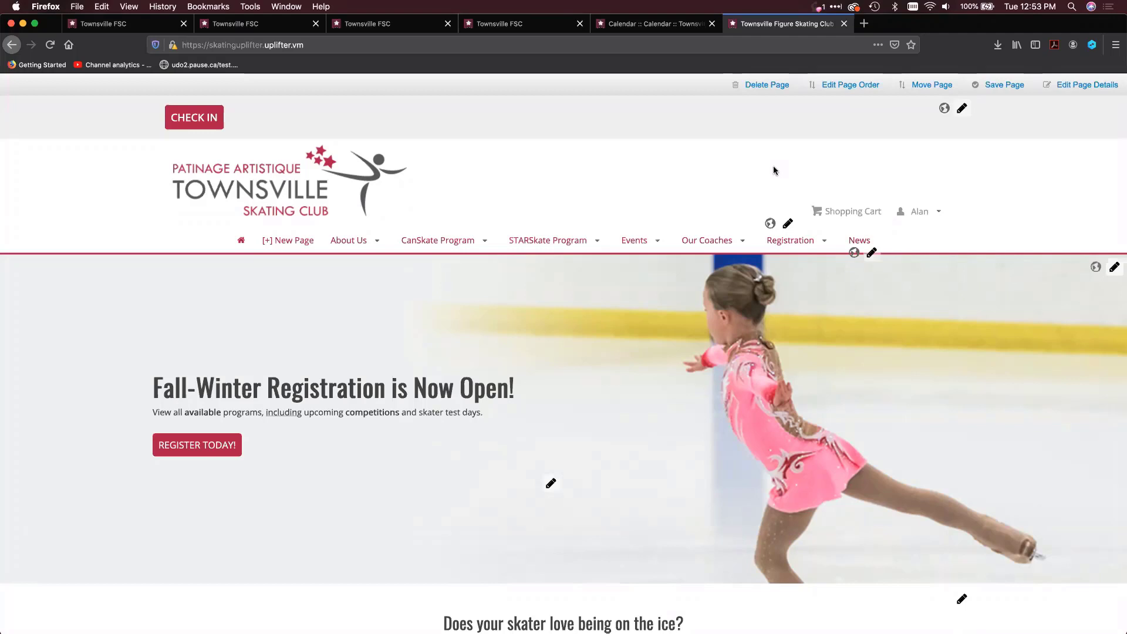
# Open the policies list in the admin settings, and view the COVID-19 - Self-Assessment policy without changing it
pyautogui.click(917, 210)
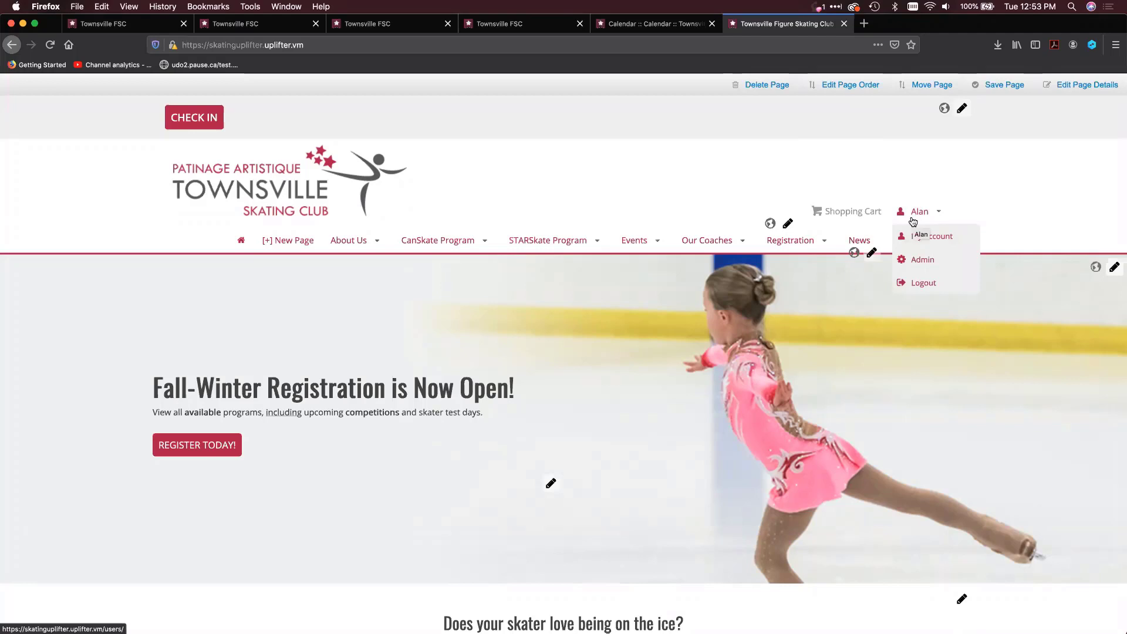
pyautogui.click(914, 260)
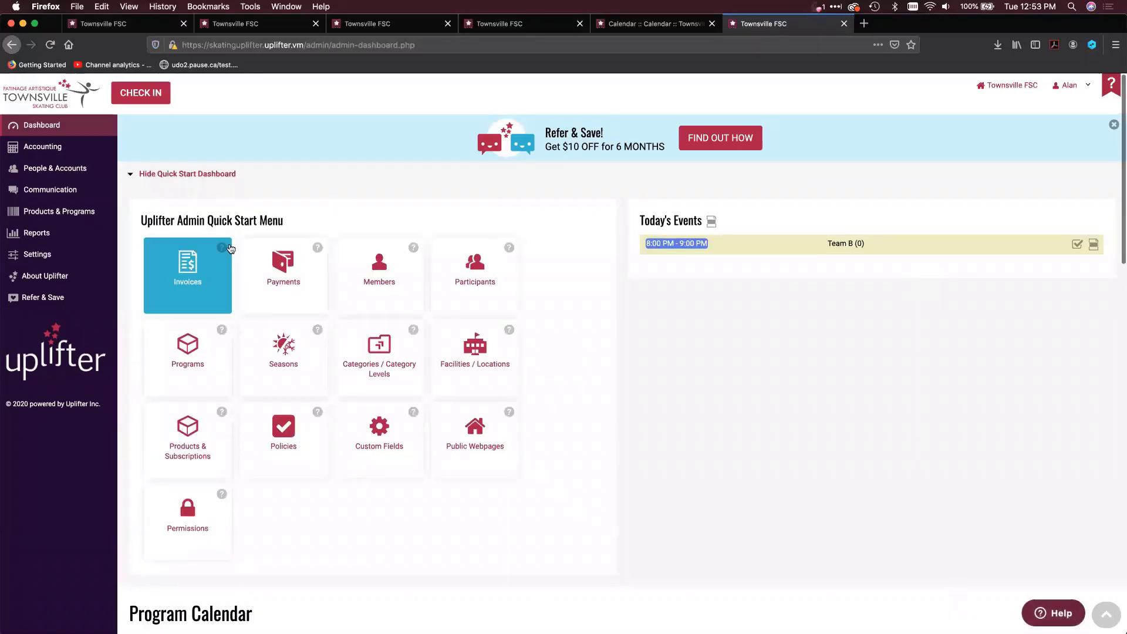
pyautogui.moveTo(57, 254)
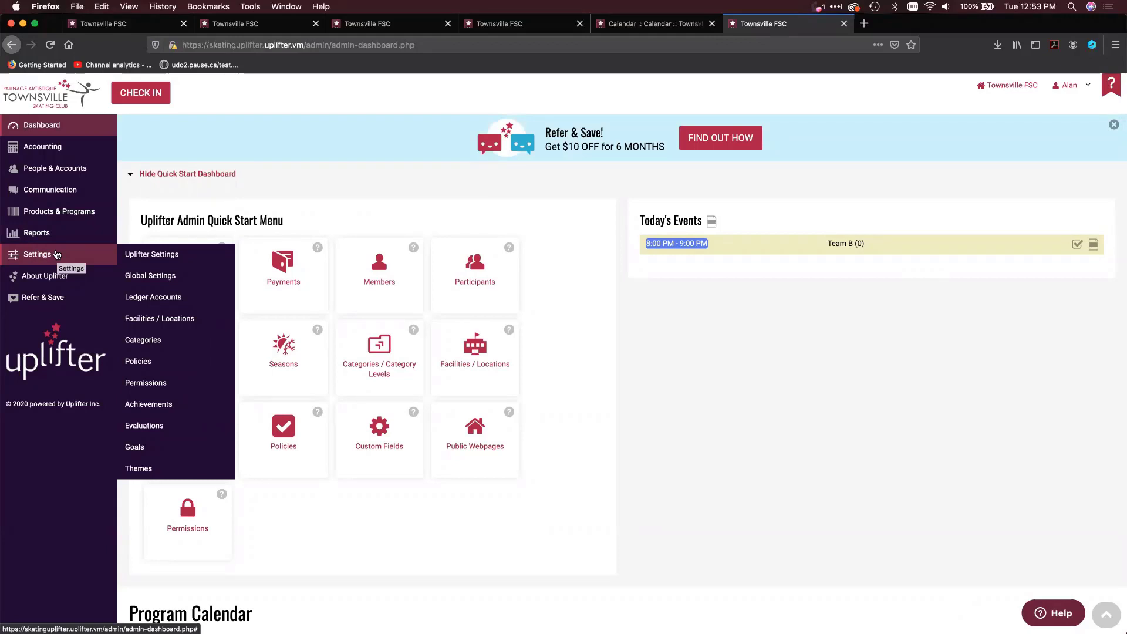
pyautogui.click(144, 363)
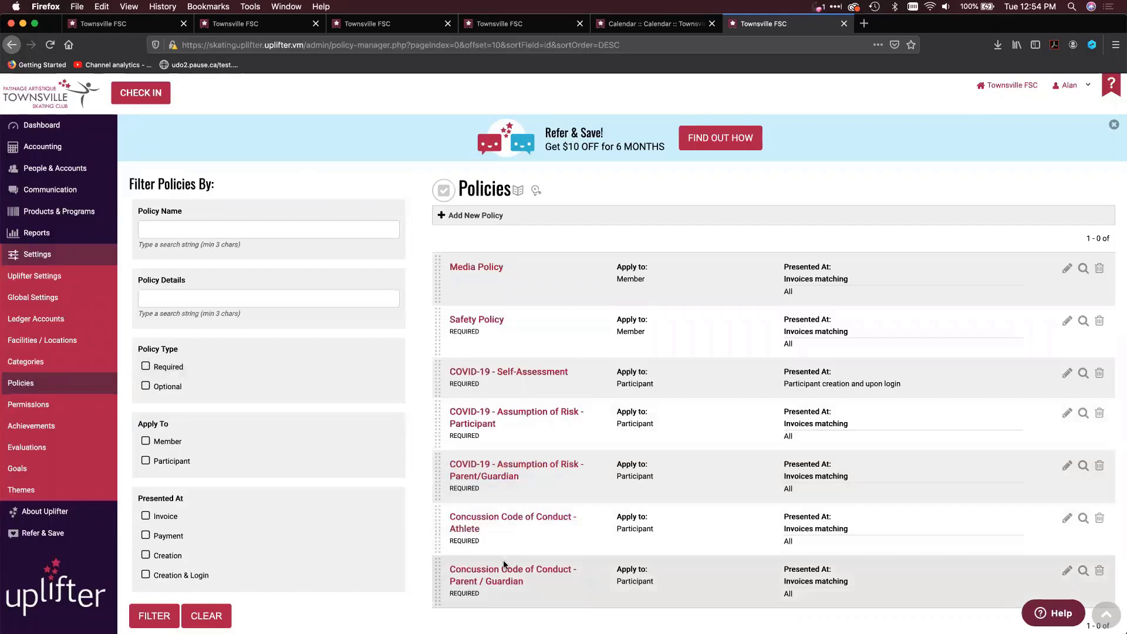
pyautogui.click(1064, 376)
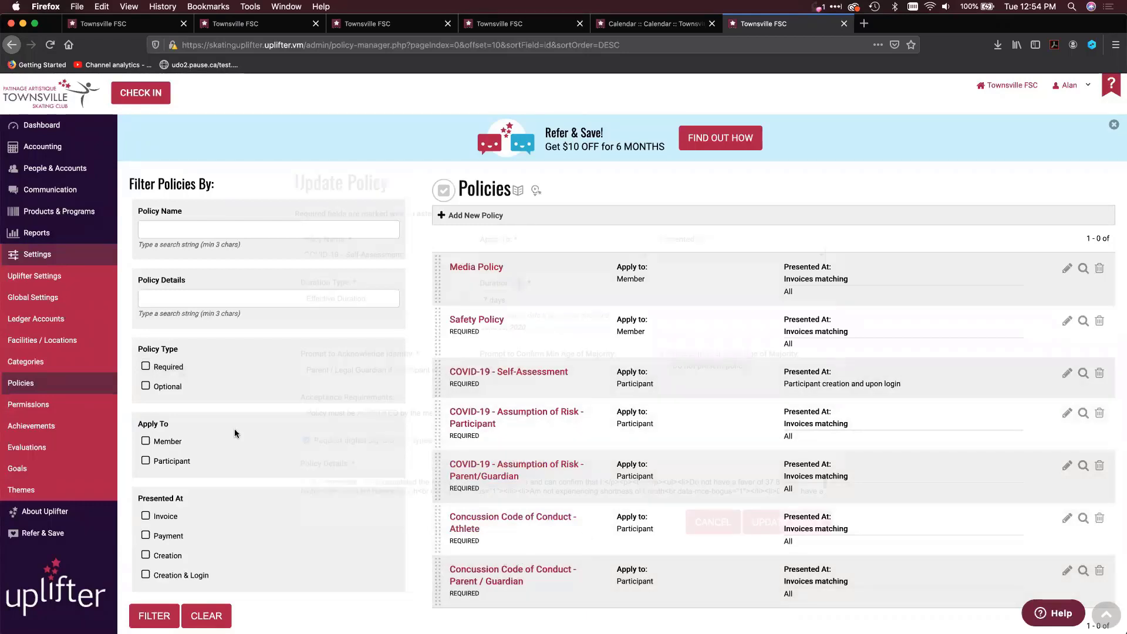
pyautogui.click(802, 568)
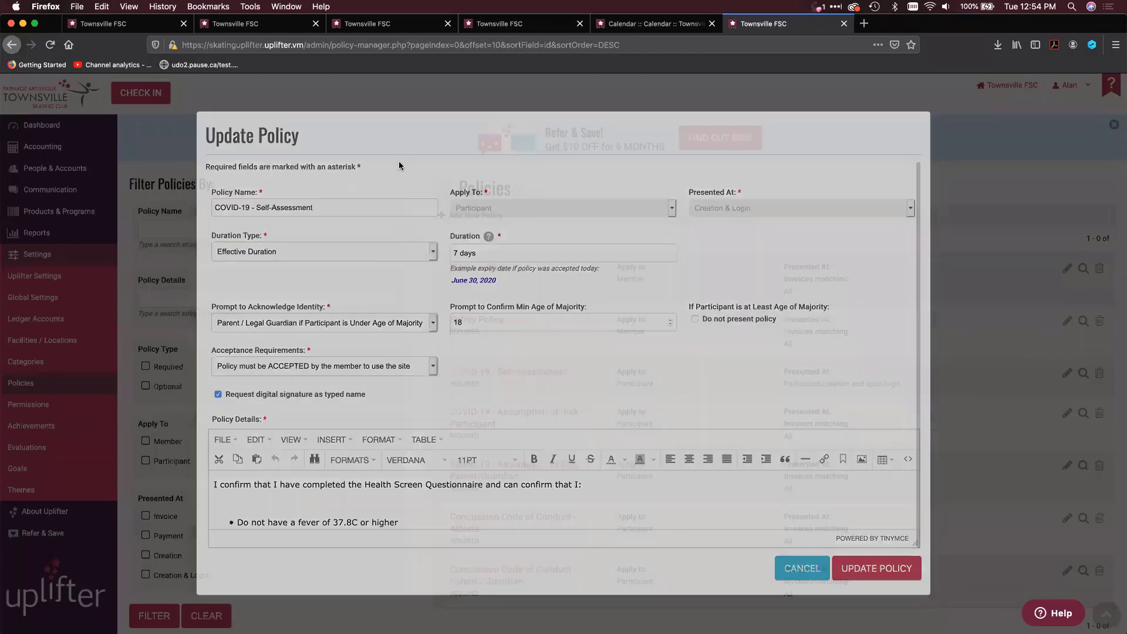
# Start a new policy and examine the Member and Participant choices for who it applies to and when each is presented
pyautogui.click(467, 215)
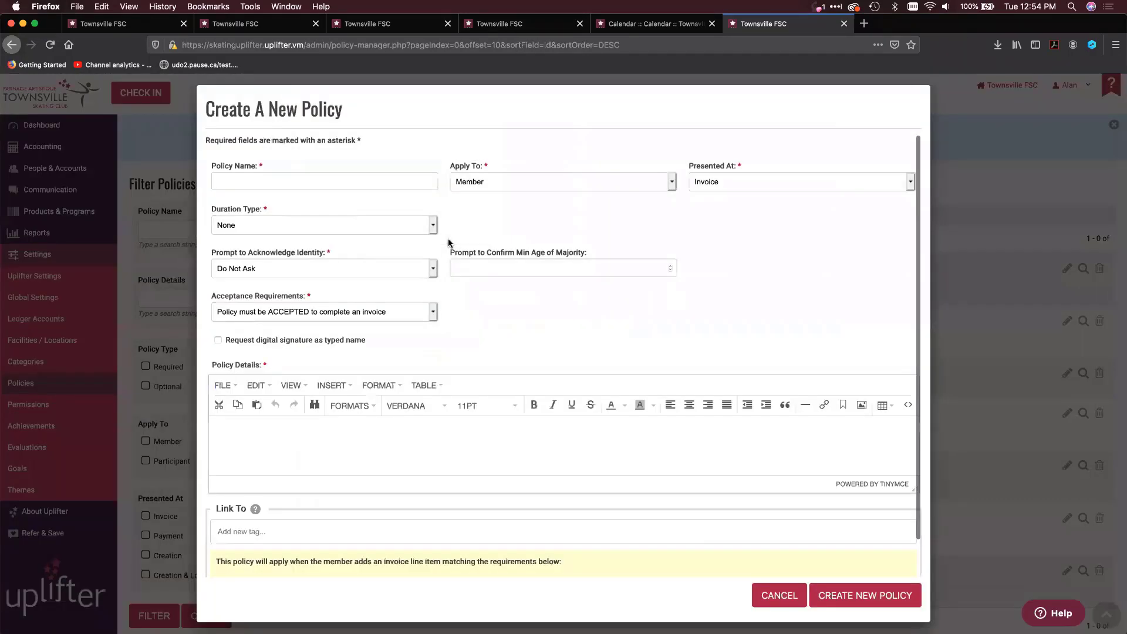
pyautogui.click(485, 186)
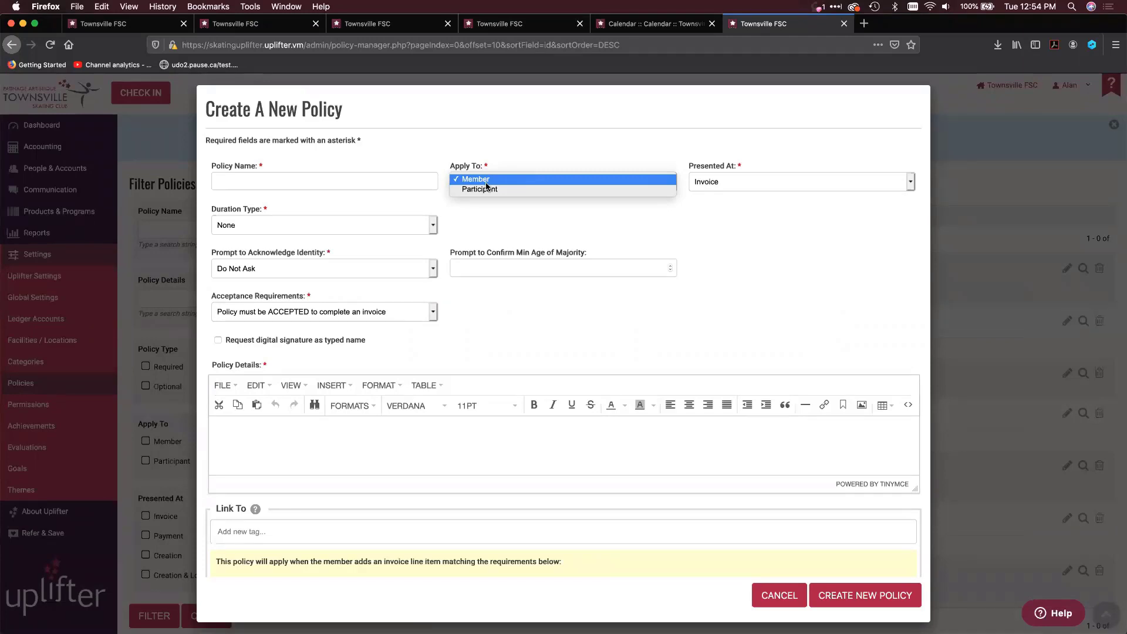
pyautogui.click(487, 181)
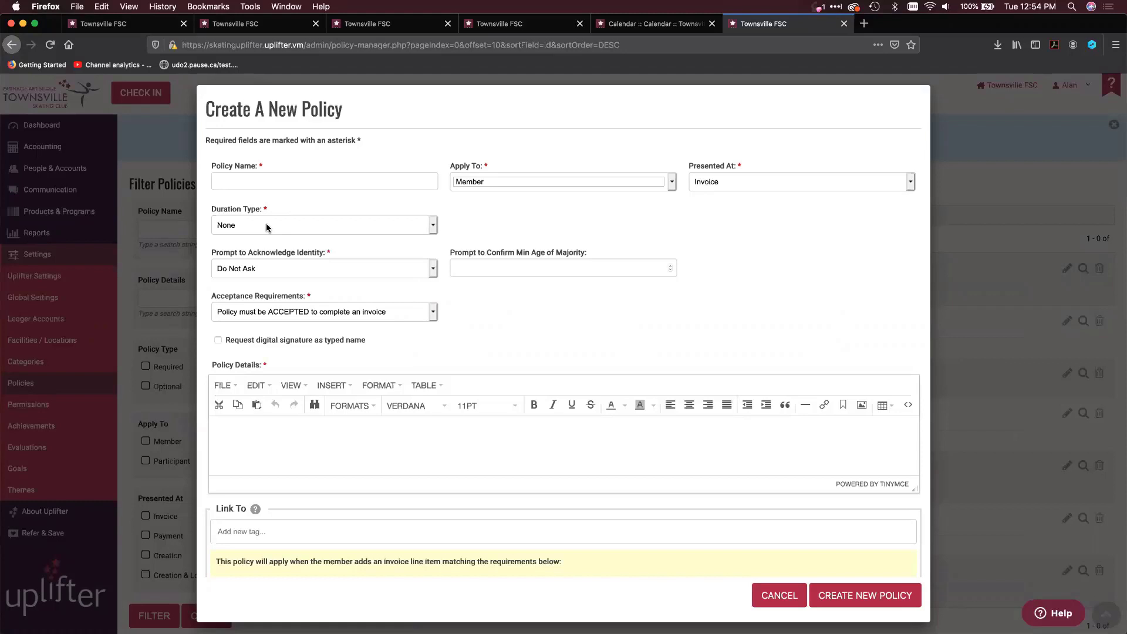
pyautogui.click(478, 185)
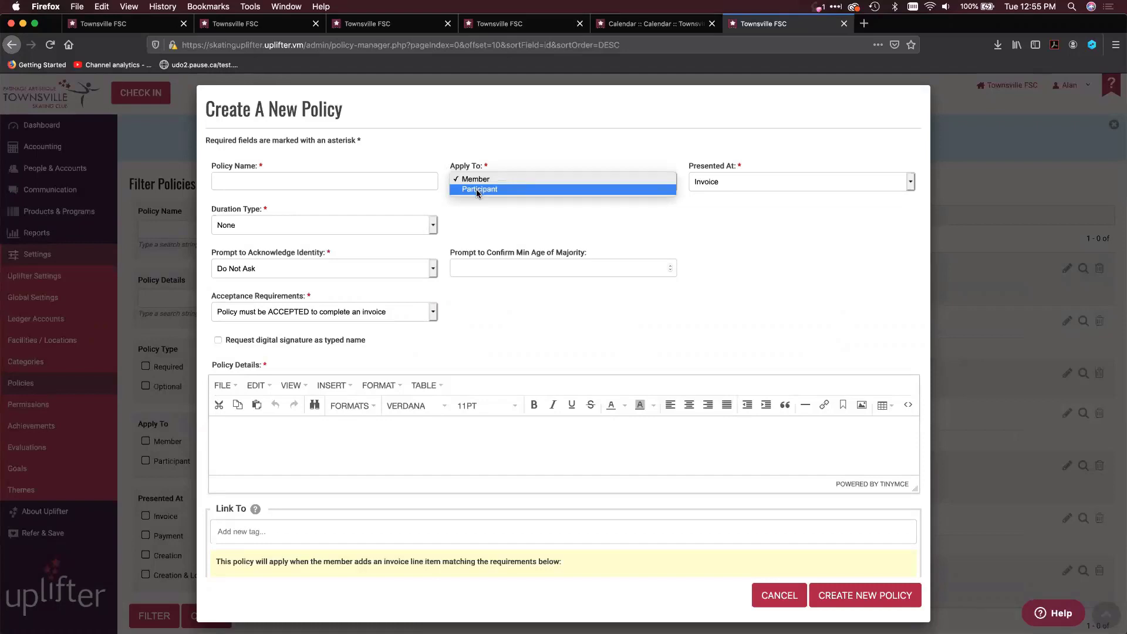
pyautogui.press('Escape')
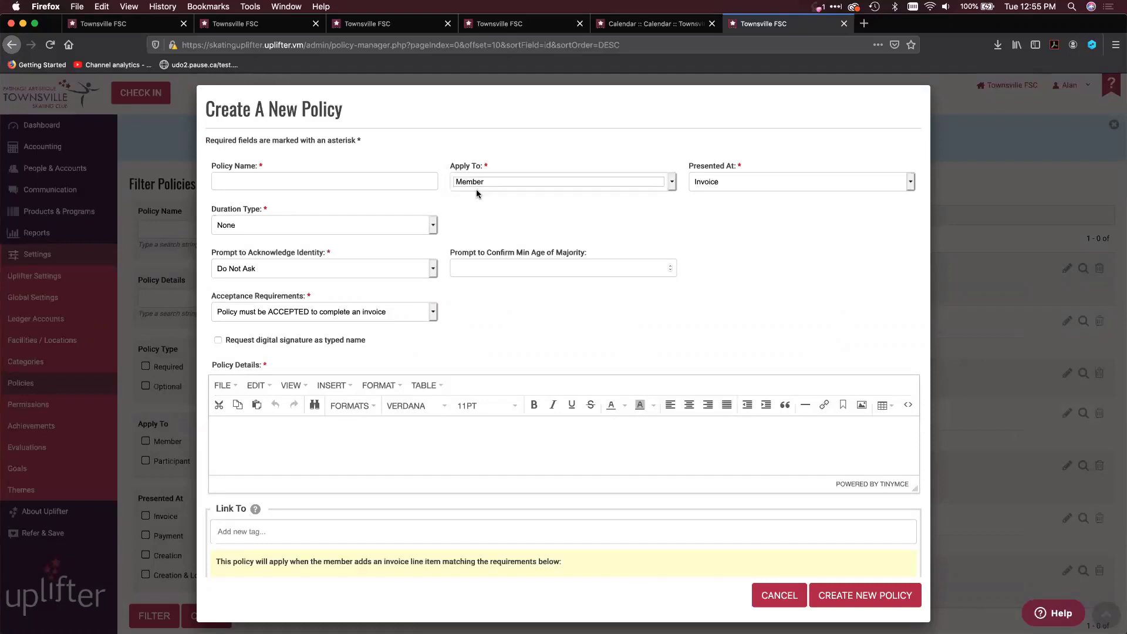
pyautogui.click(505, 180)
pyautogui.click(506, 177)
pyautogui.click(714, 182)
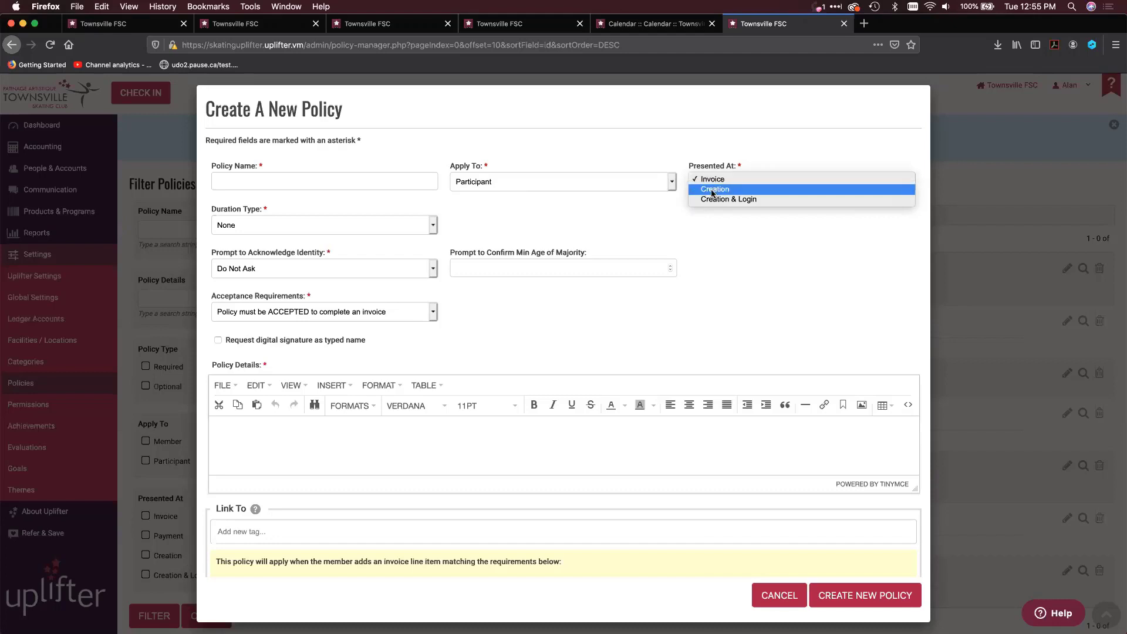
pyautogui.click(605, 185)
pyautogui.click(604, 182)
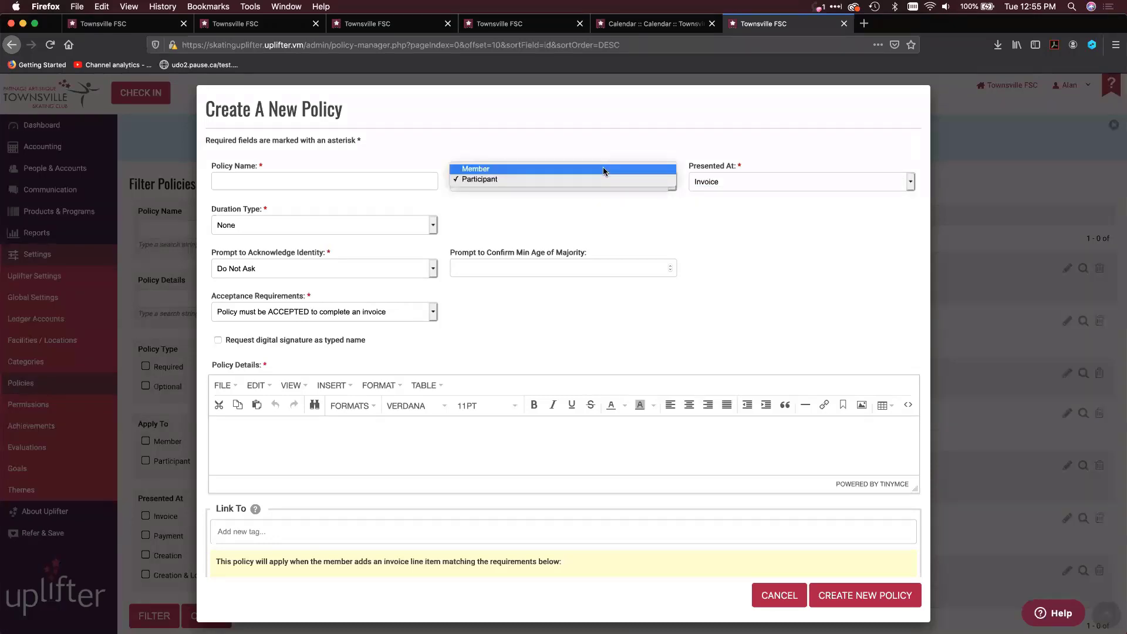
pyautogui.click(604, 169)
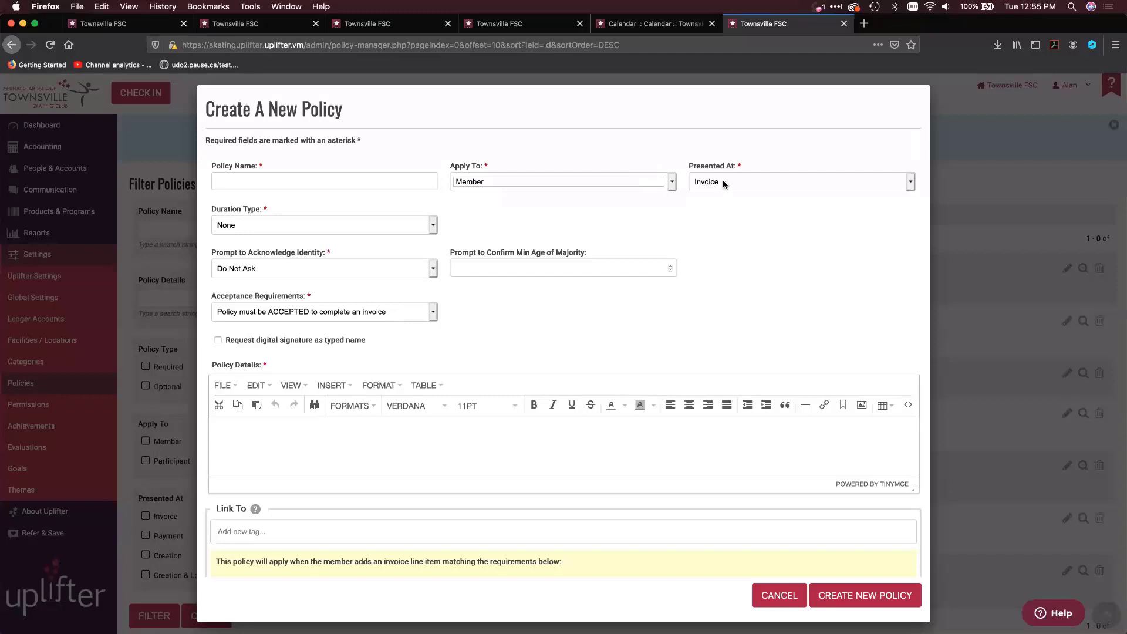
pyautogui.click(723, 183)
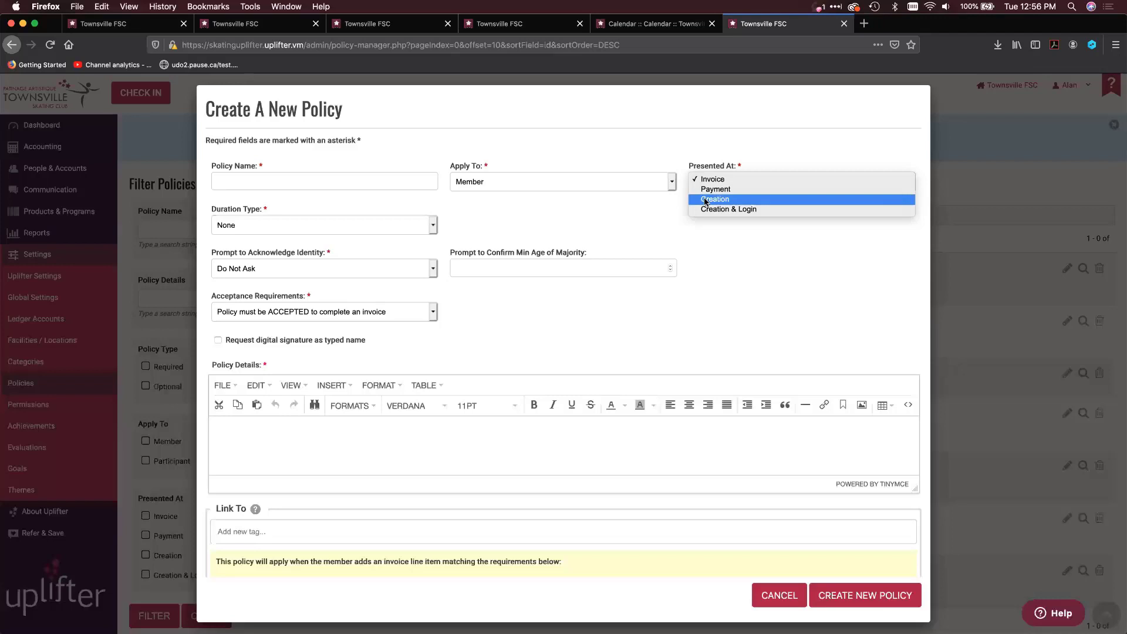
pyautogui.click(468, 240)
# Set the new policy's identity prompt to Parent / Legal Guardian with a minimum age of majority of 18, presented at Creation
pyautogui.click(356, 269)
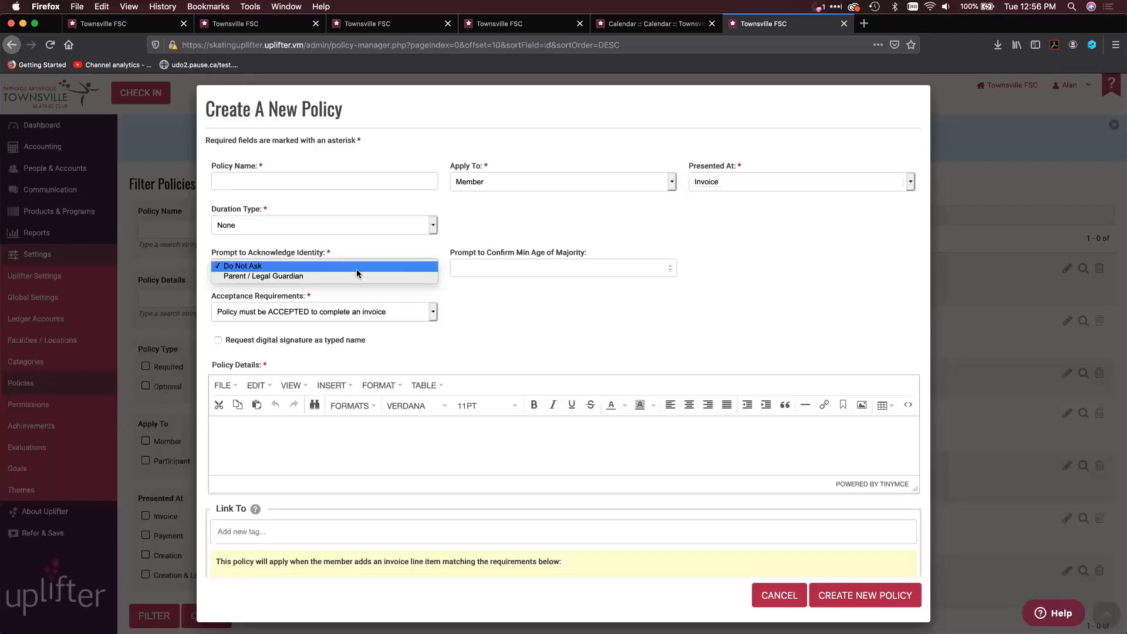
pyautogui.click(354, 276)
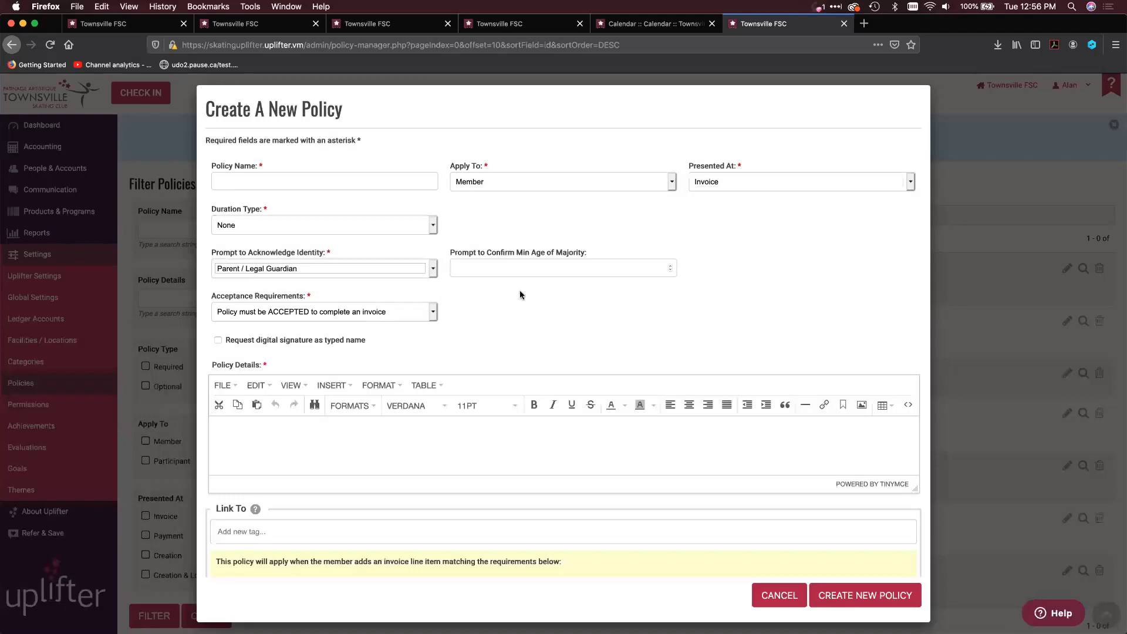
pyautogui.click(534, 266)
pyautogui.write('18')
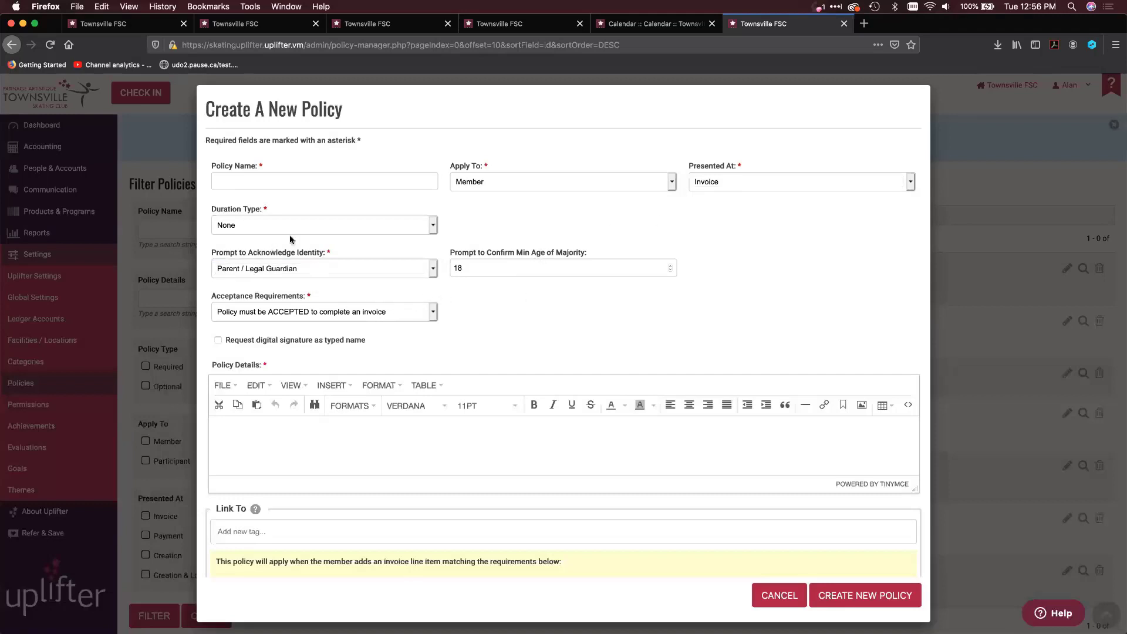
pyautogui.click(737, 182)
pyautogui.click(738, 199)
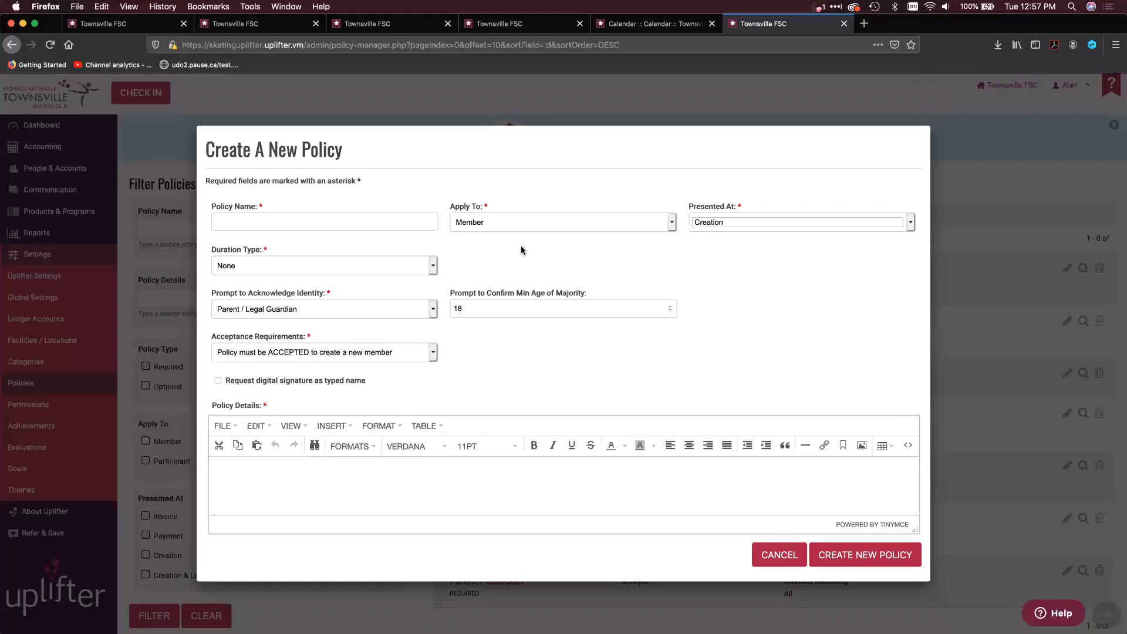
# Apply the new policy to Participant and have it presented at Creation & Login
pyautogui.click(509, 222)
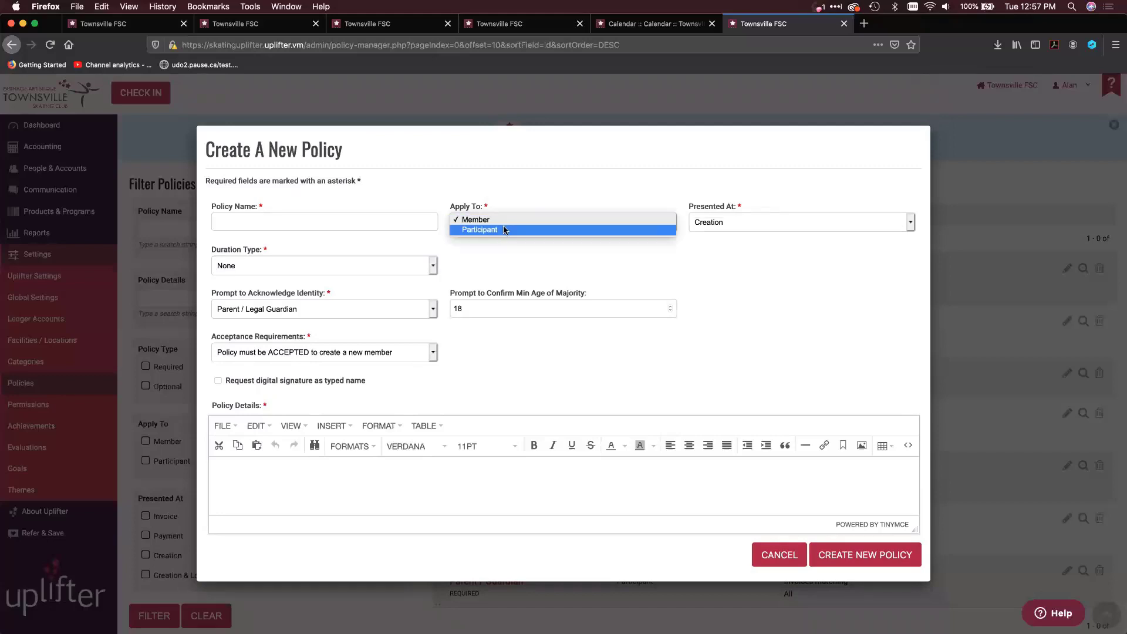
pyautogui.press('Escape')
pyautogui.click(773, 223)
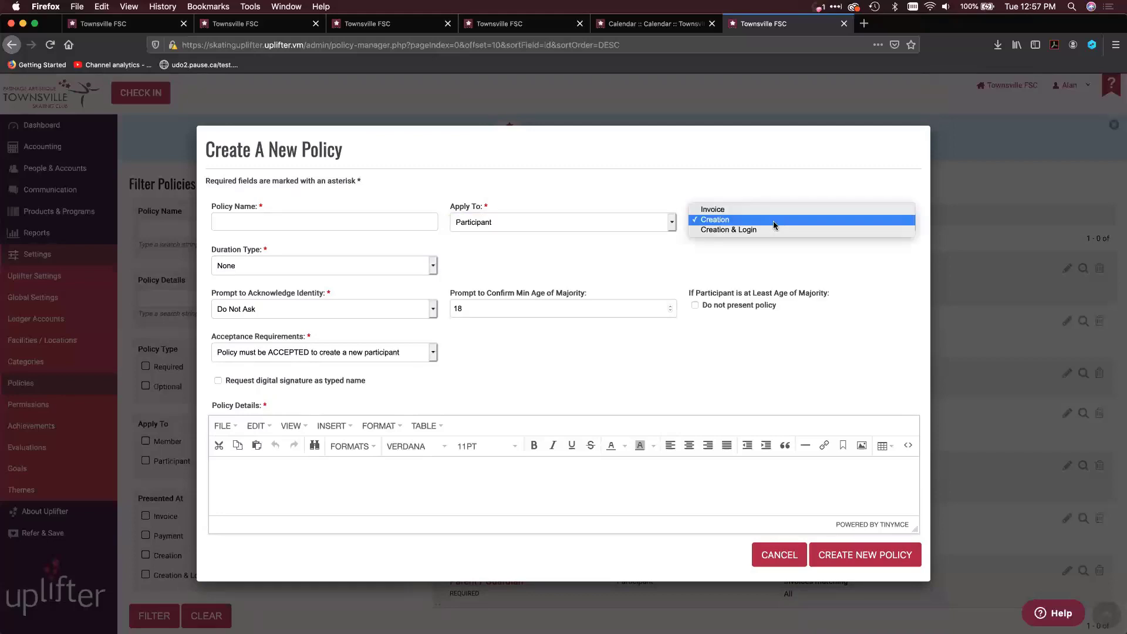
pyautogui.click(733, 229)
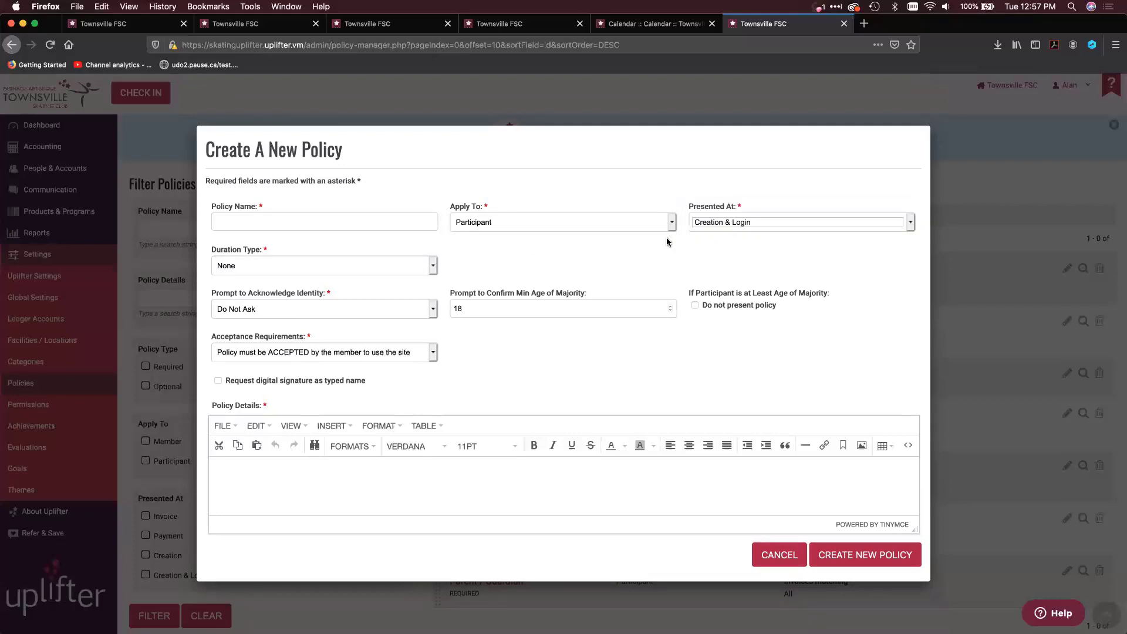
# Give the new policy an Effective Duration of 7 days, and cancel its creation
pyautogui.click(341, 260)
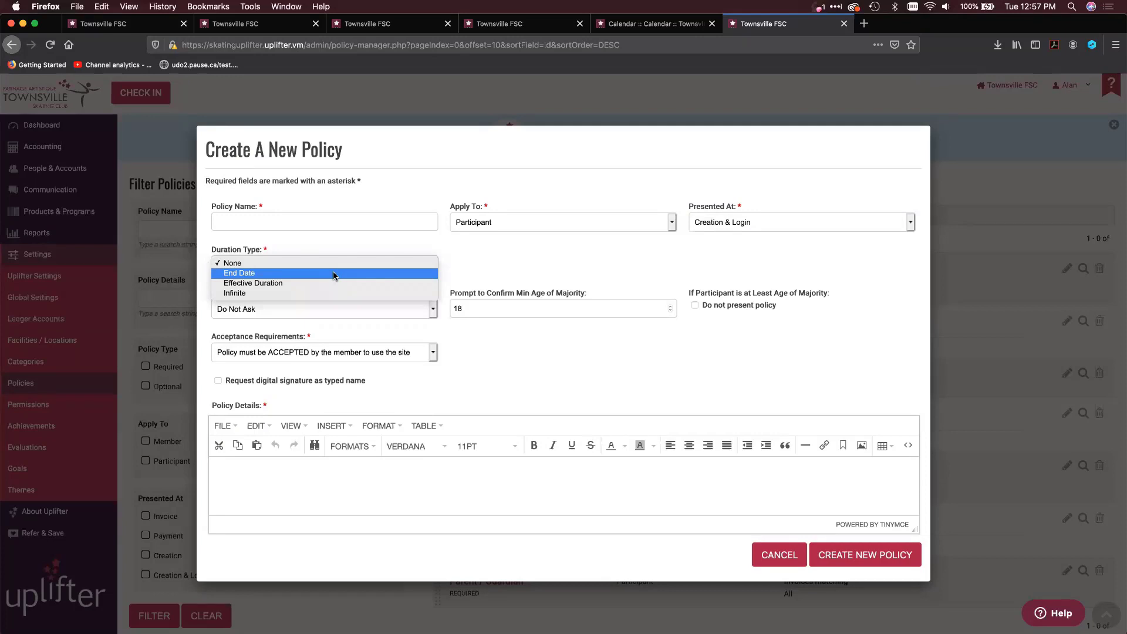
pyautogui.click(335, 283)
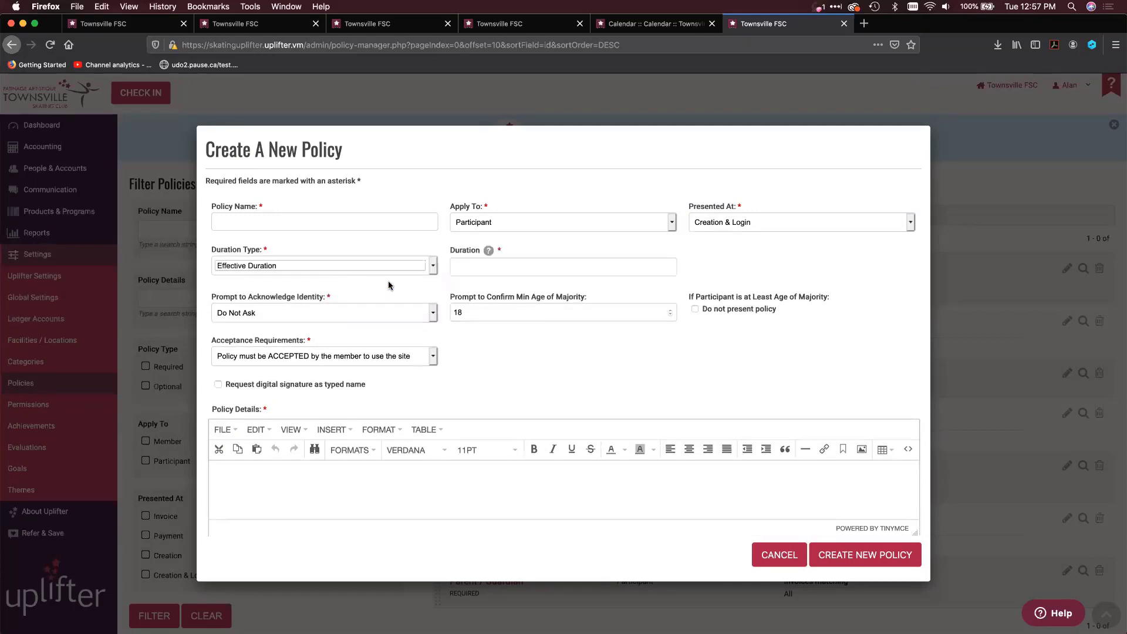
pyautogui.click(526, 273)
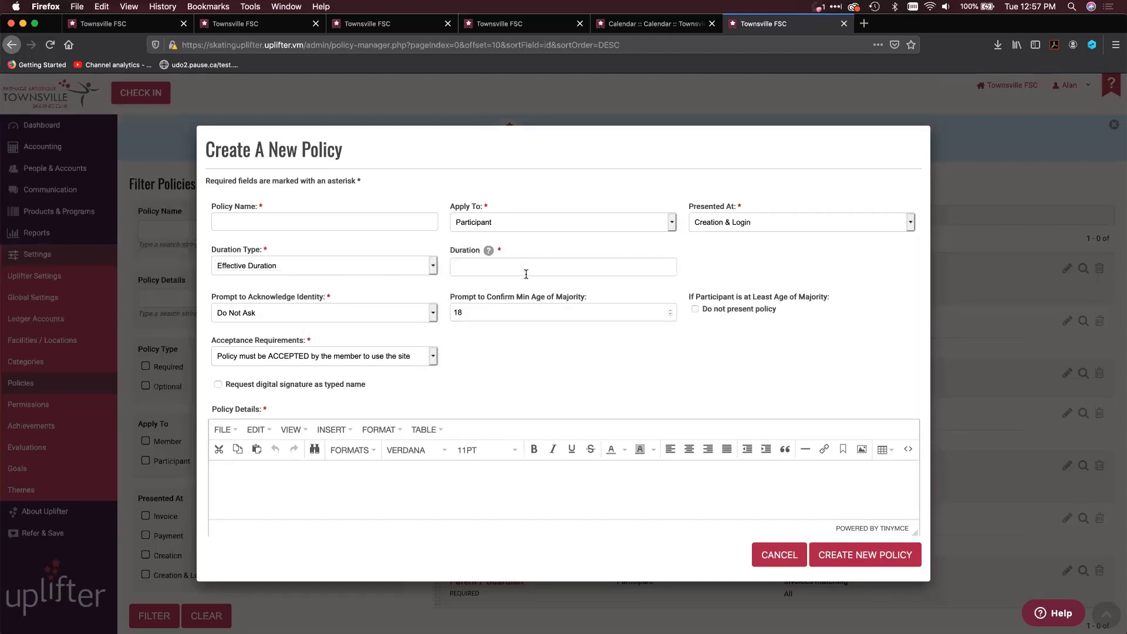
pyautogui.write('7 days')
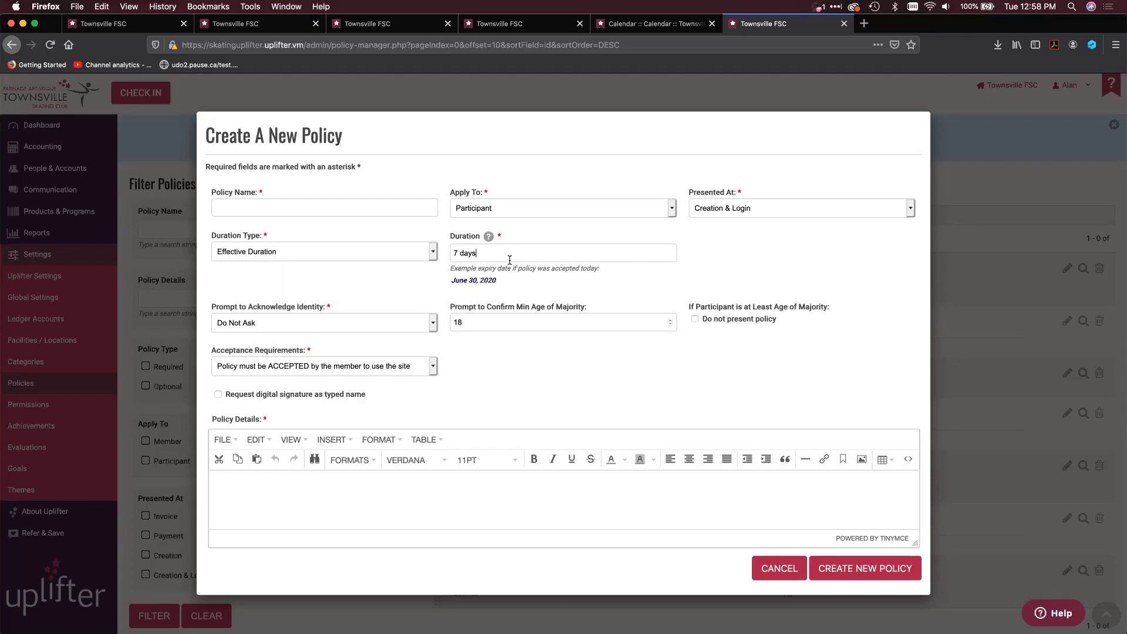
pyautogui.click(779, 574)
# Open the COVID-19 - Assumption of Risk - Participant policy and read through its policy details
pyautogui.scroll(-3, 822, 498)
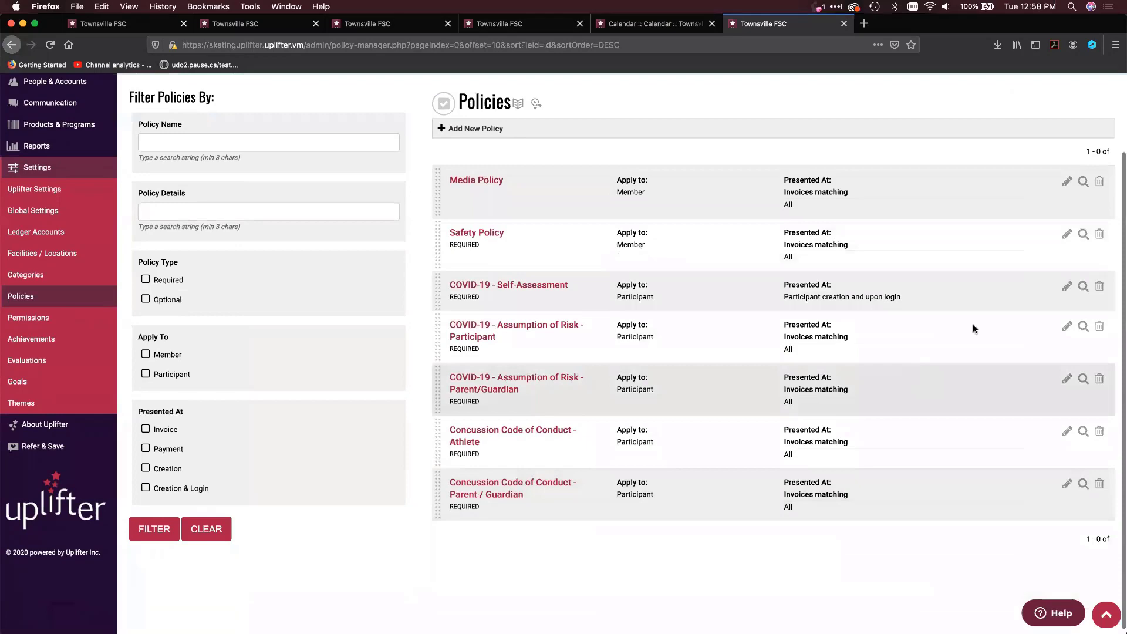
pyautogui.click(1066, 328)
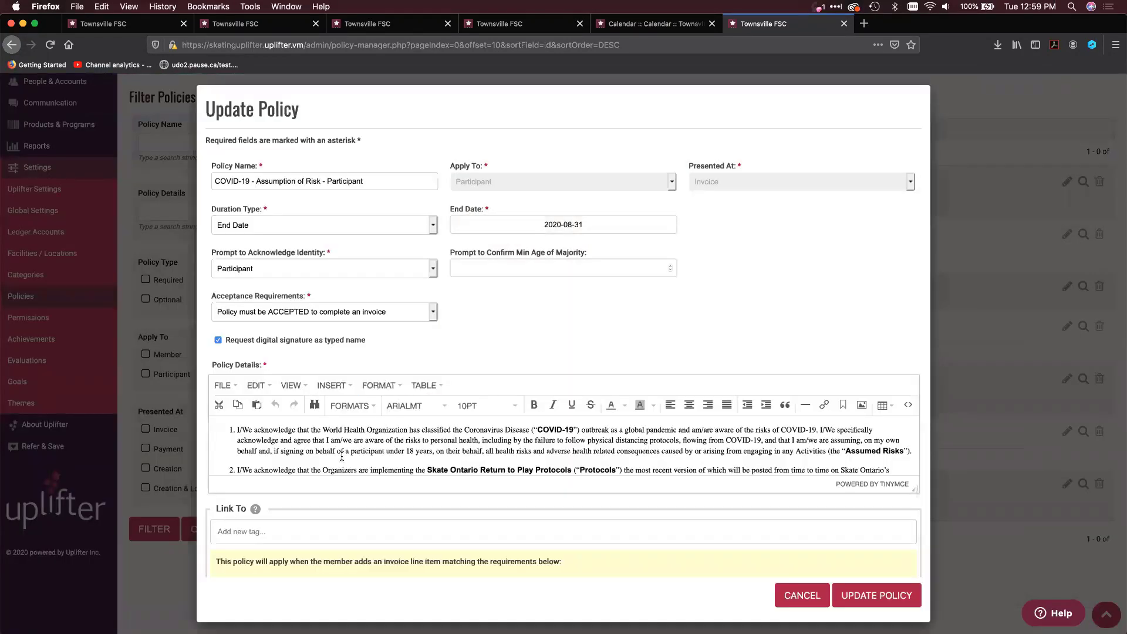
pyautogui.scroll(-5, 342, 456)
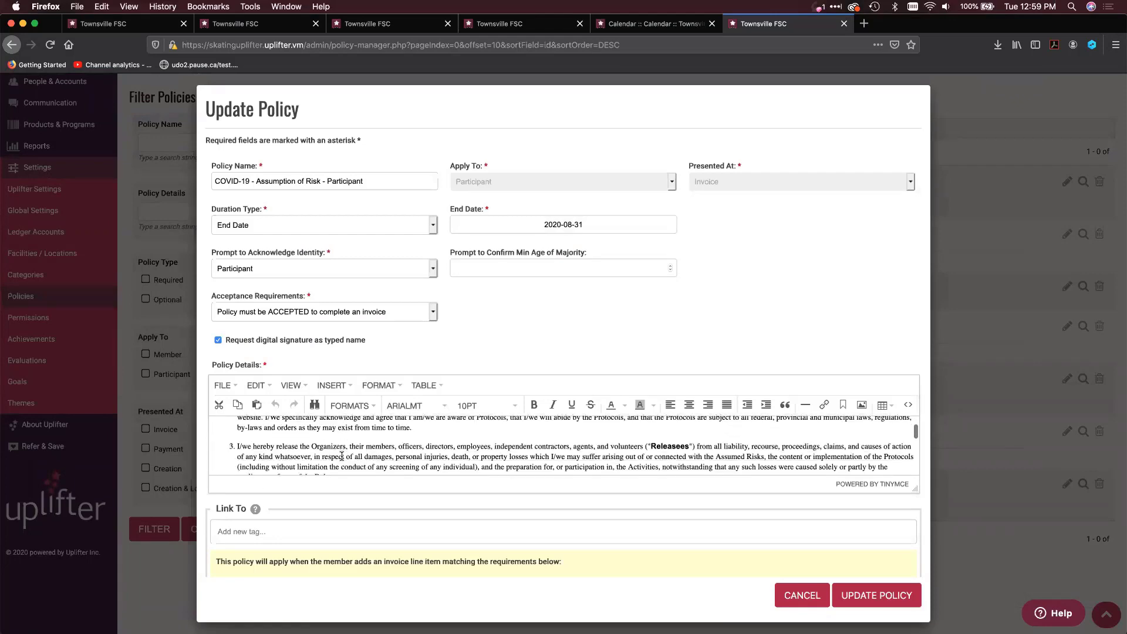
pyautogui.scroll(-5, 341, 456)
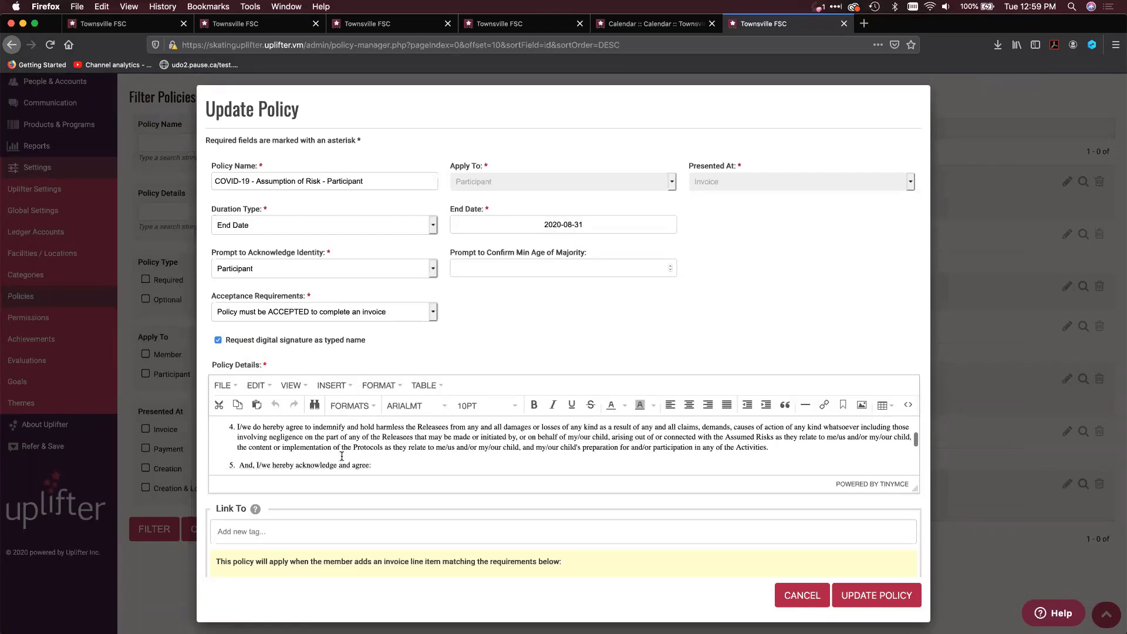
pyautogui.scroll(-3, 341, 456)
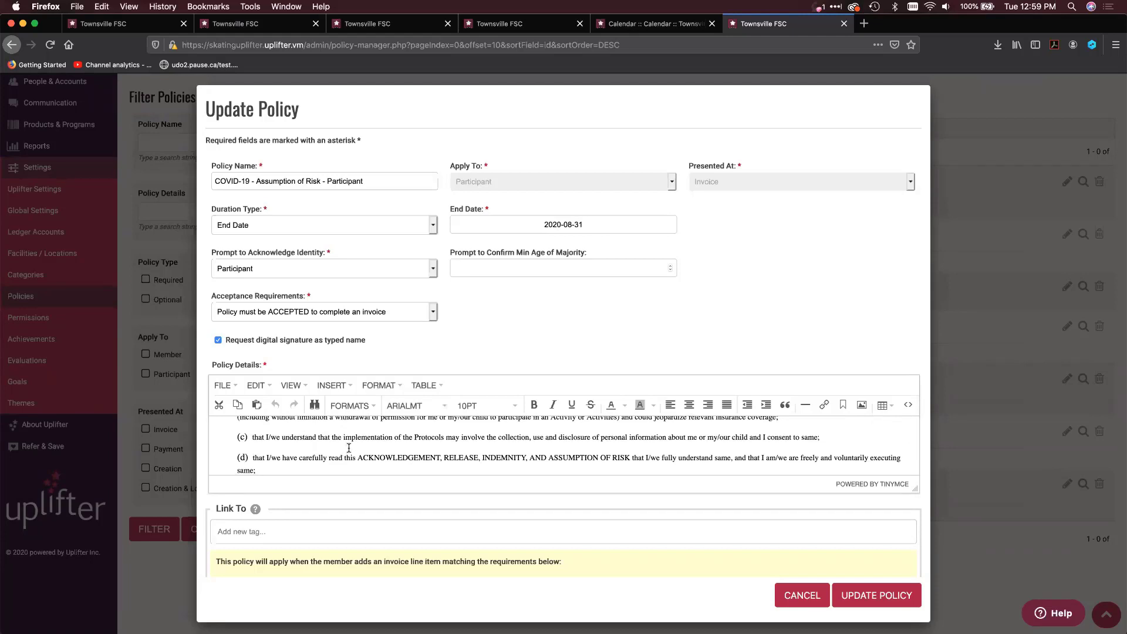
# Try the Parent / Legal Guardian if Participant is Under Age of Majority prompt, toggle the digital signature request, and discard the policy changes
pyautogui.click(378, 270)
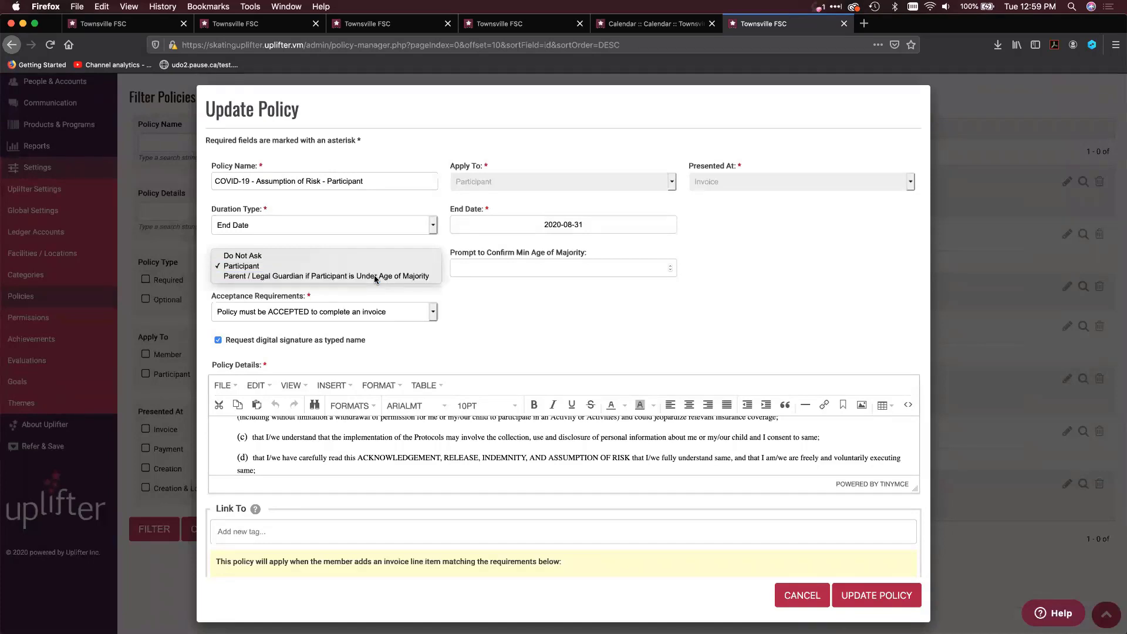
pyautogui.press('Escape')
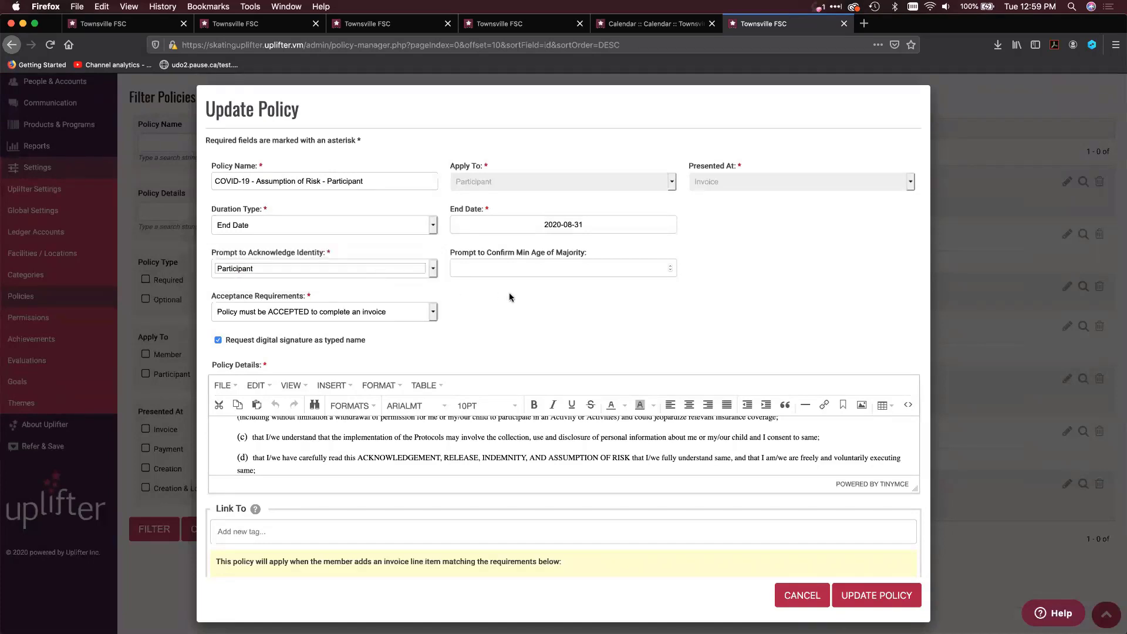
pyautogui.press('Down')
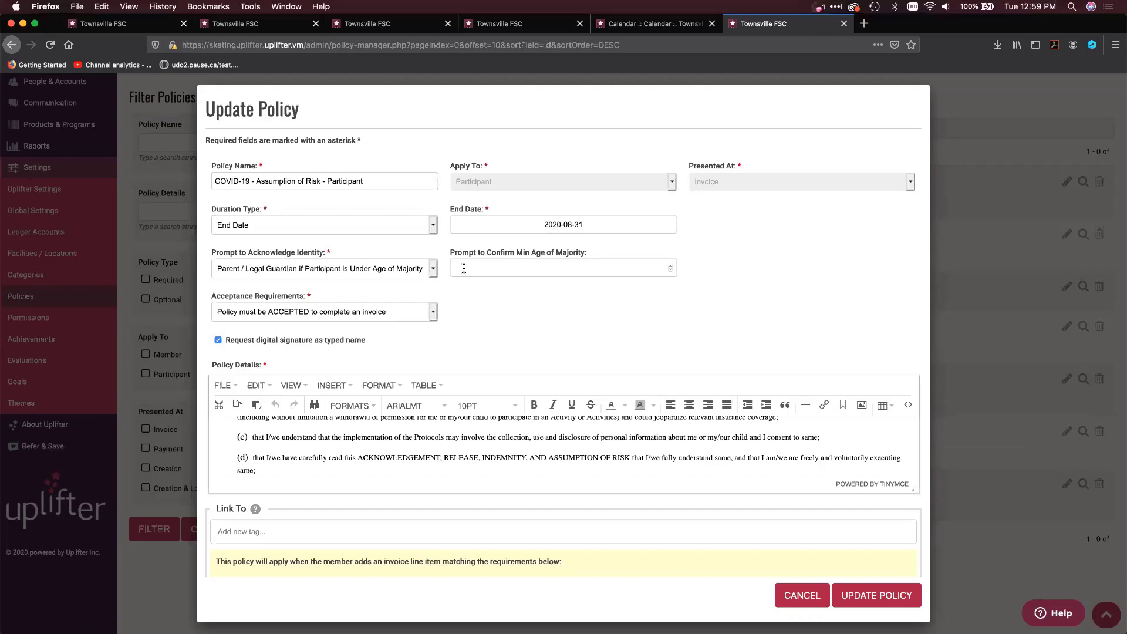
pyautogui.click(218, 341)
pyautogui.click(218, 341)
pyautogui.click(218, 341)
pyautogui.click(800, 594)
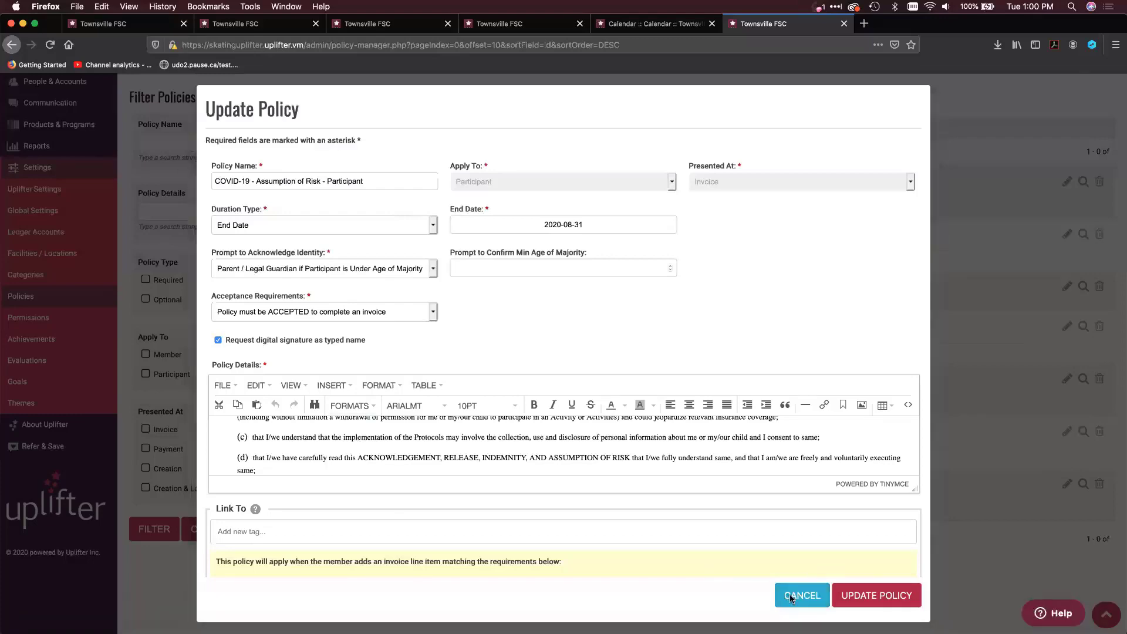
# Leave the policy manager for the signed-in member's own account page and review the policies listed for the account
pyautogui.scroll(3, 955, 259)
pyautogui.moveTo(1066, 93)
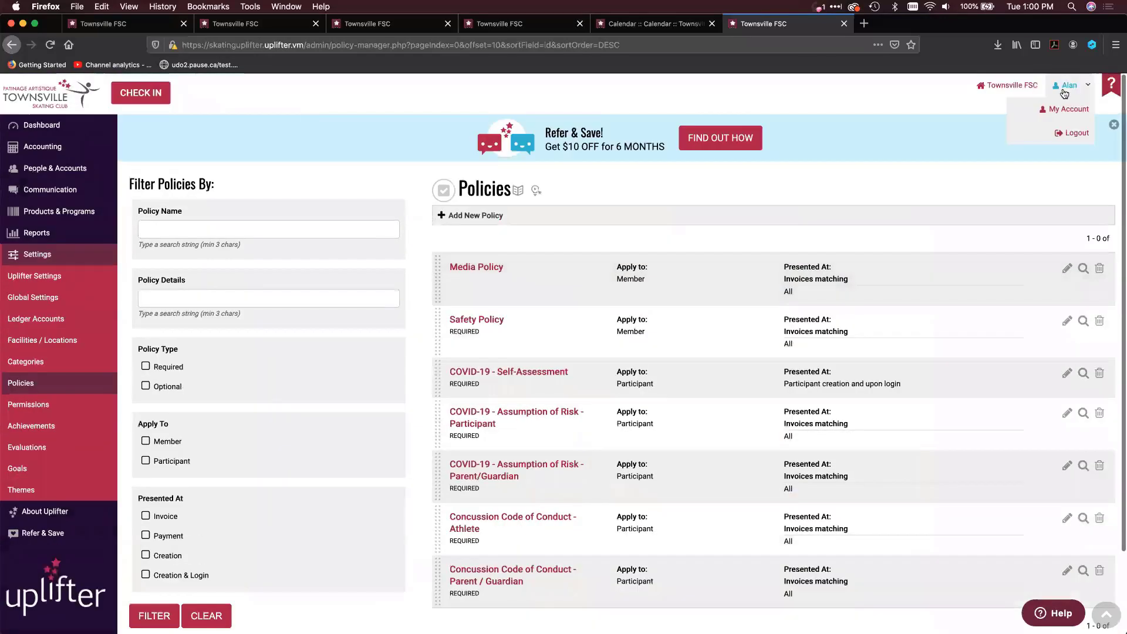
pyautogui.click(1054, 111)
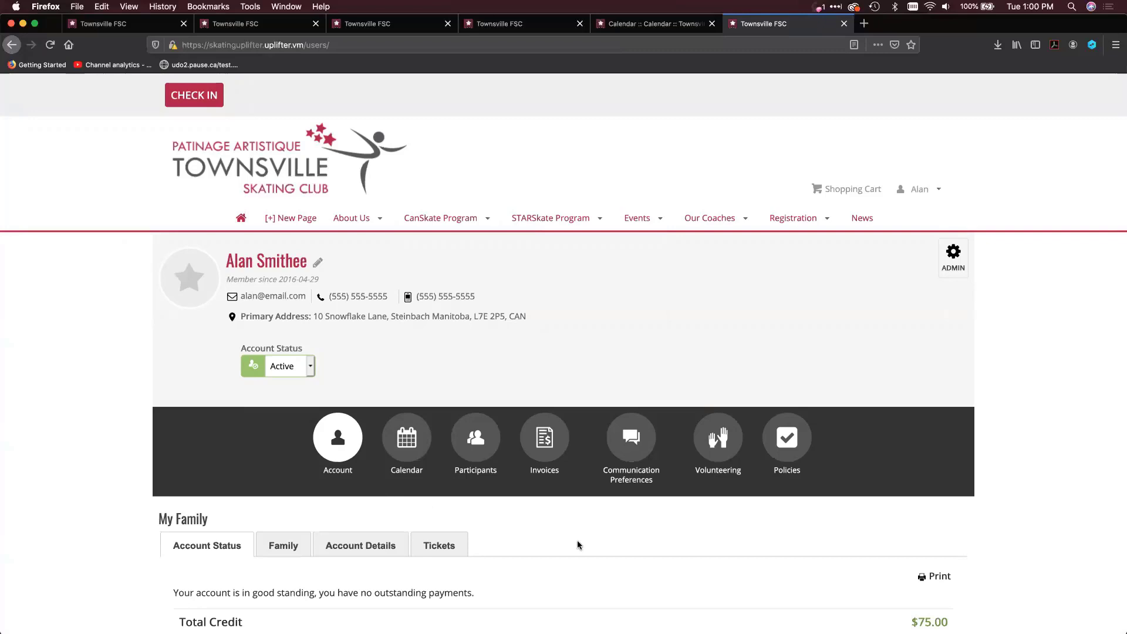
pyautogui.scroll(-2, 578, 544)
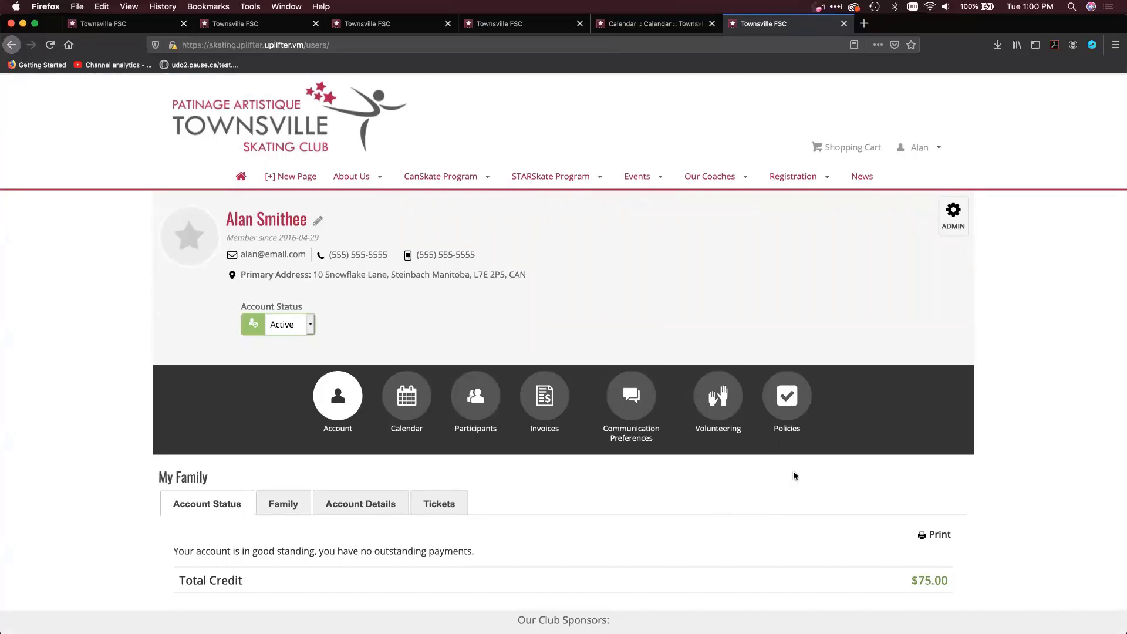
pyautogui.scroll(-1, 786, 449)
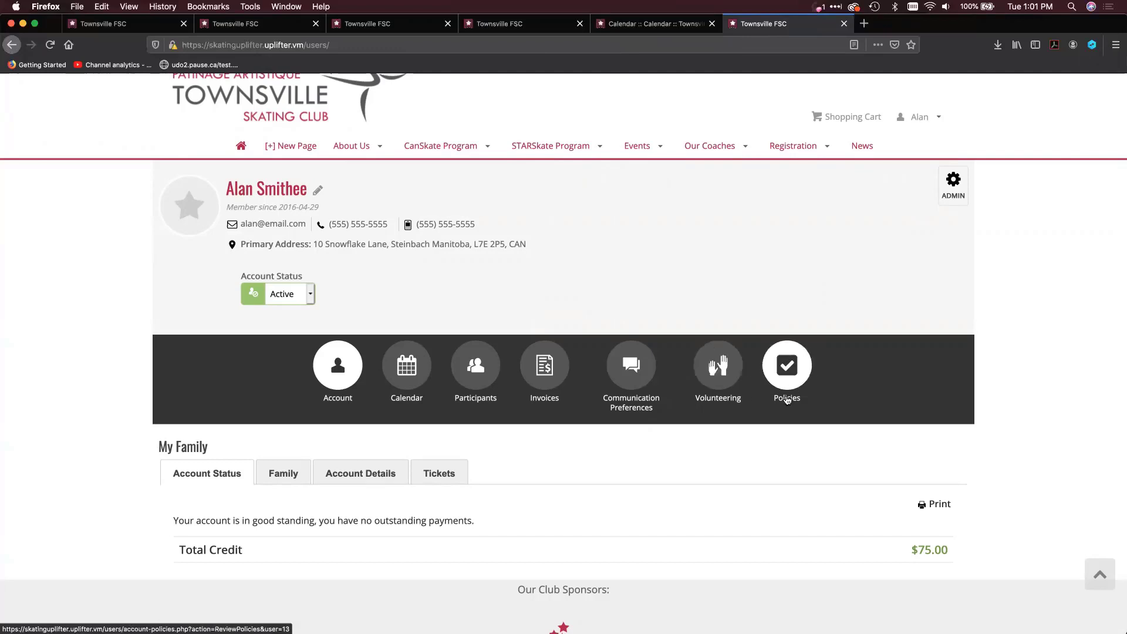
pyautogui.click(787, 367)
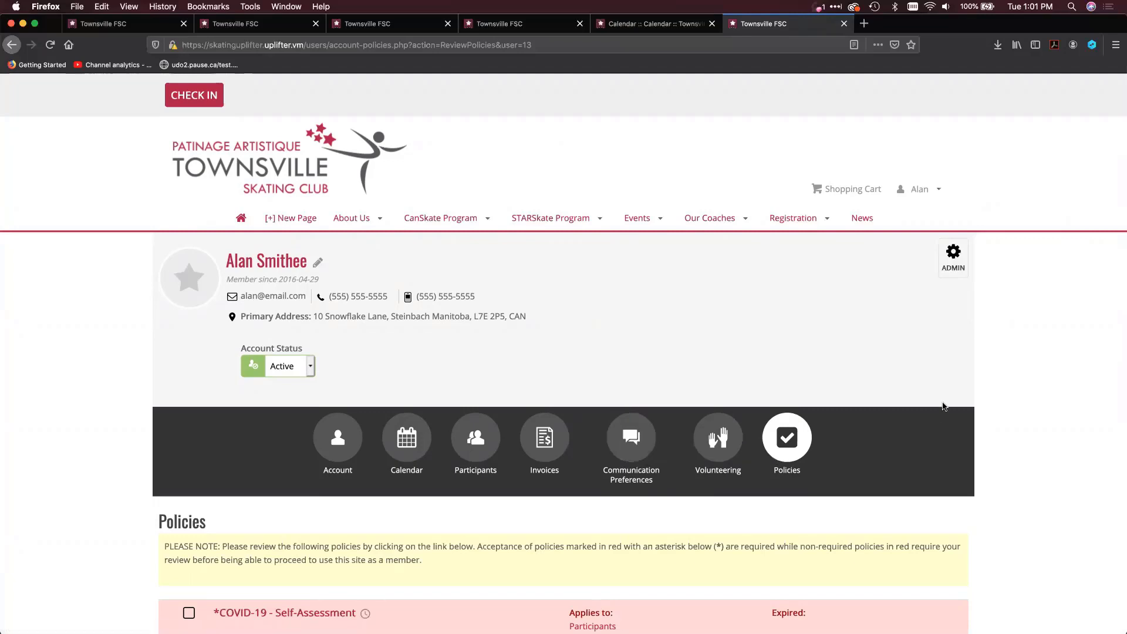
pyautogui.scroll(-2, 943, 407)
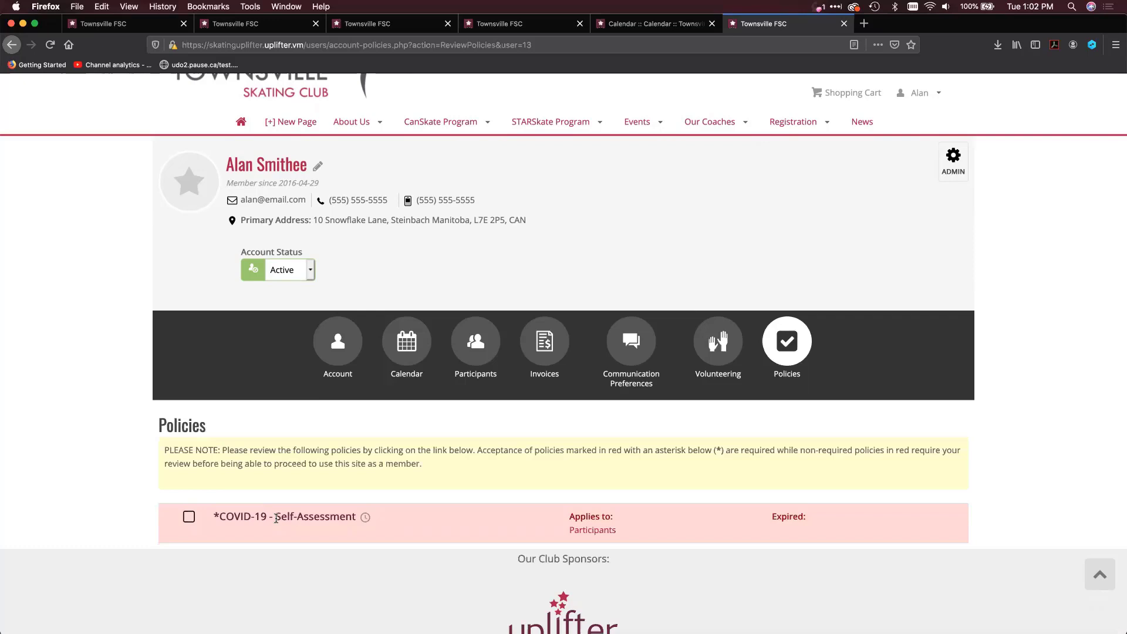
# Return to the admin area and open the invoice completed Apr 1, 2020, 9:51 AM from the invoice list to examine its details
pyautogui.click(952, 162)
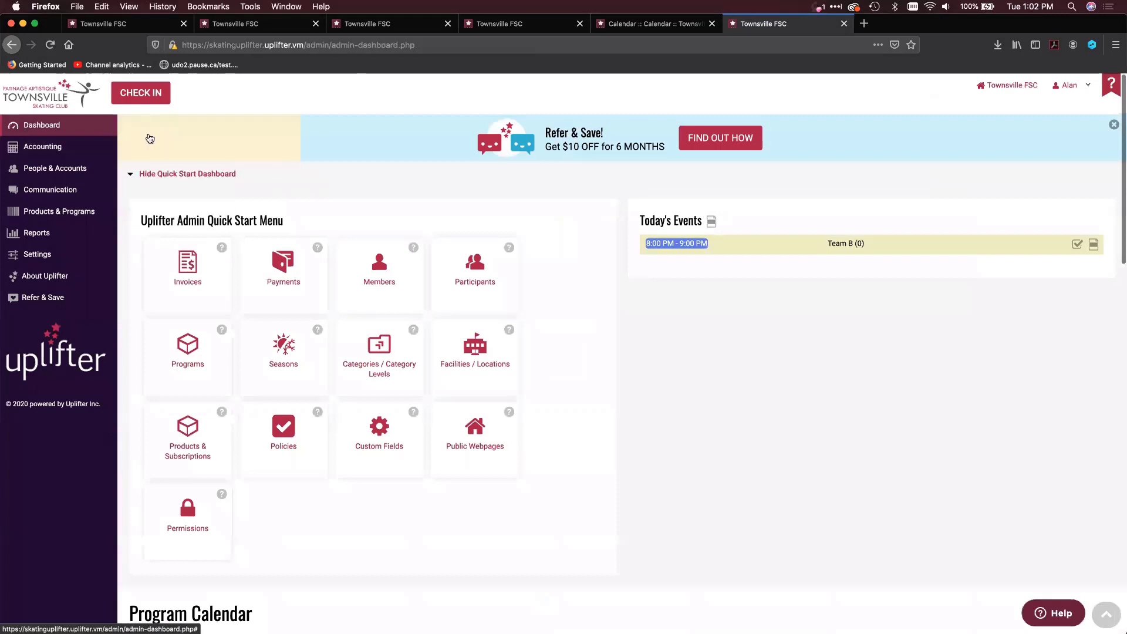
pyautogui.moveTo(106, 145)
pyautogui.click(132, 202)
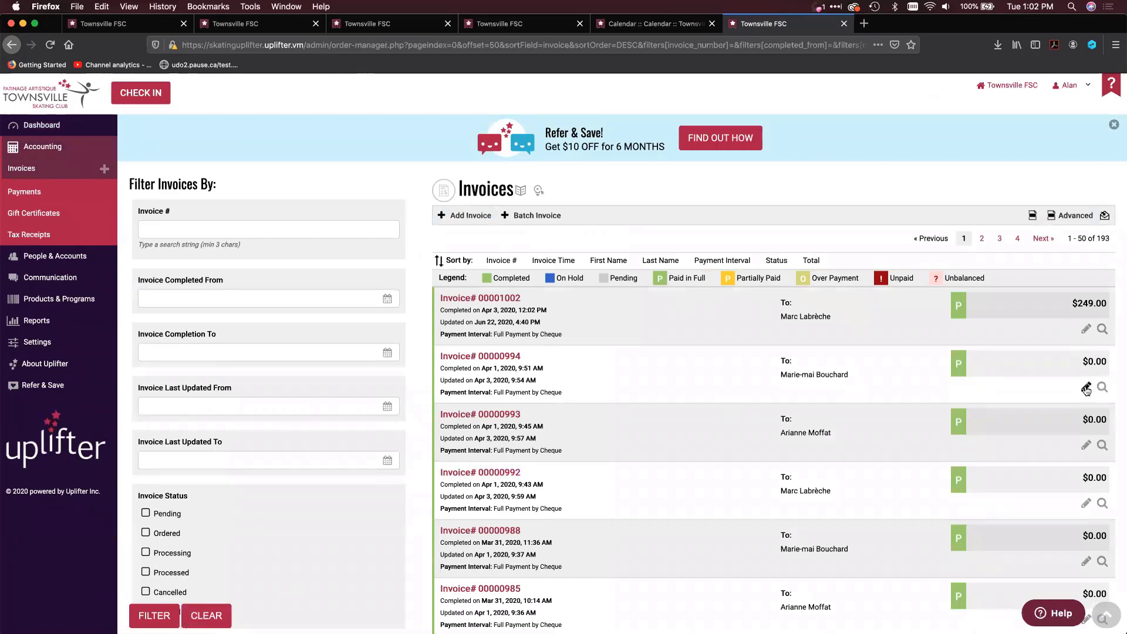
pyautogui.click(1086, 388)
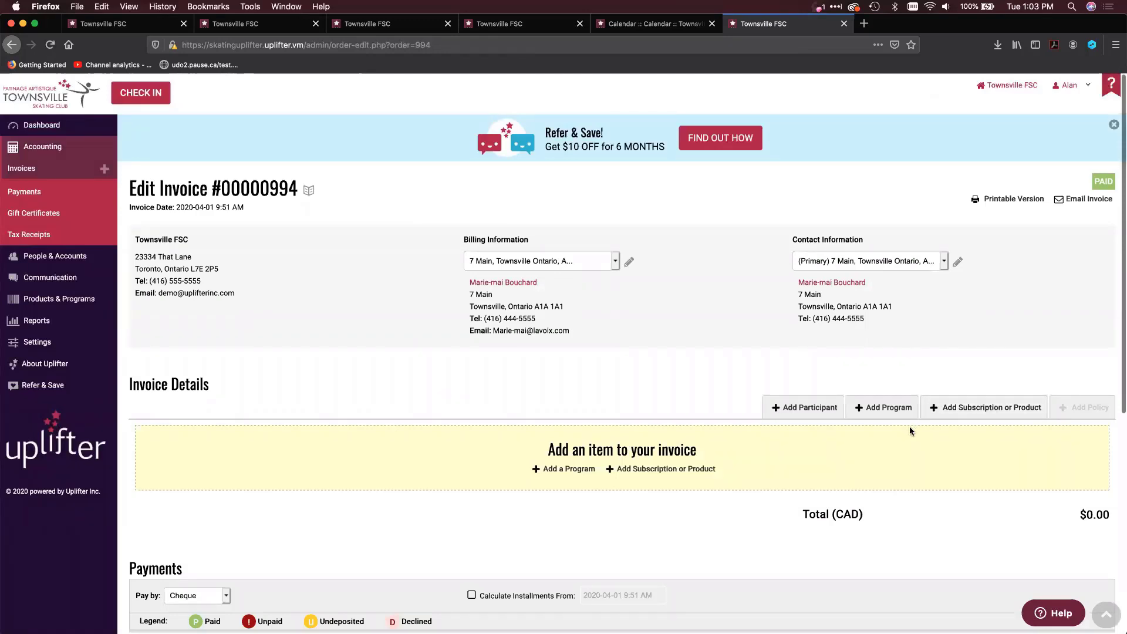
pyautogui.scroll(-3, 909, 430)
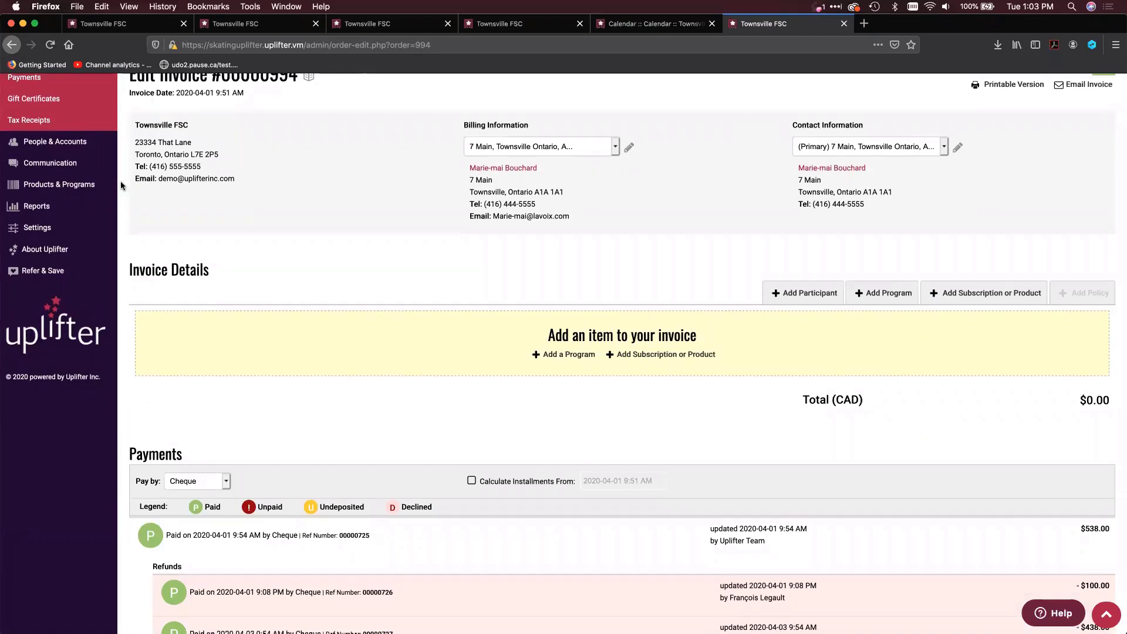
# Go back to the invoice list, open the $180.80 invoice completed Dec 17, 2019, and display the policies available to add
pyautogui.moveTo(83, 167)
pyautogui.scroll(3, 83, 167)
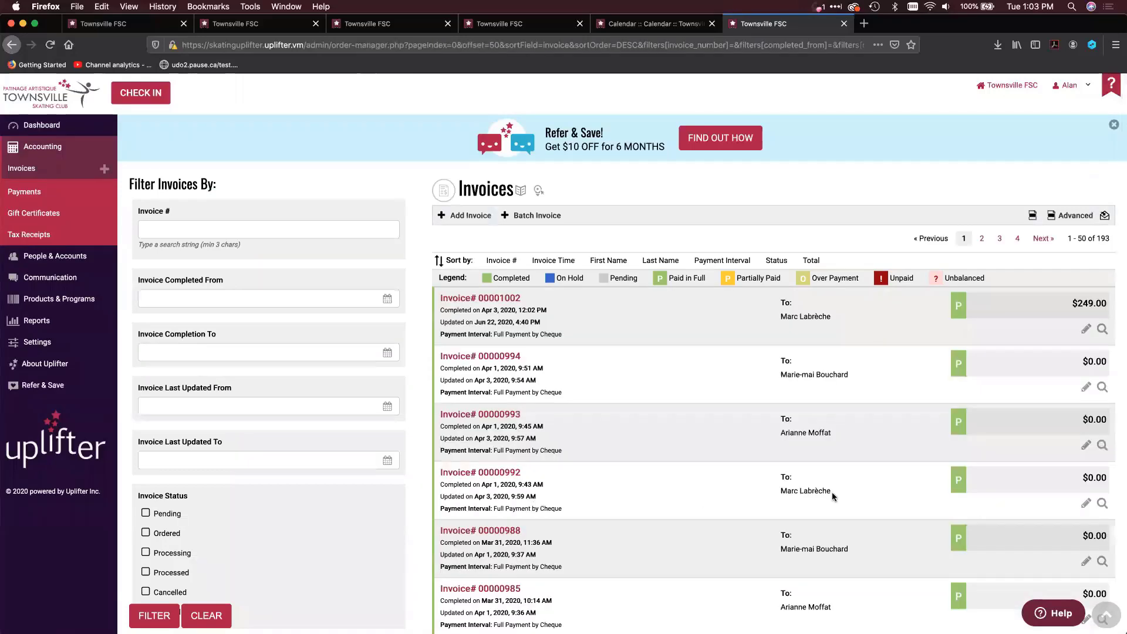
pyautogui.scroll(-5, 838, 488)
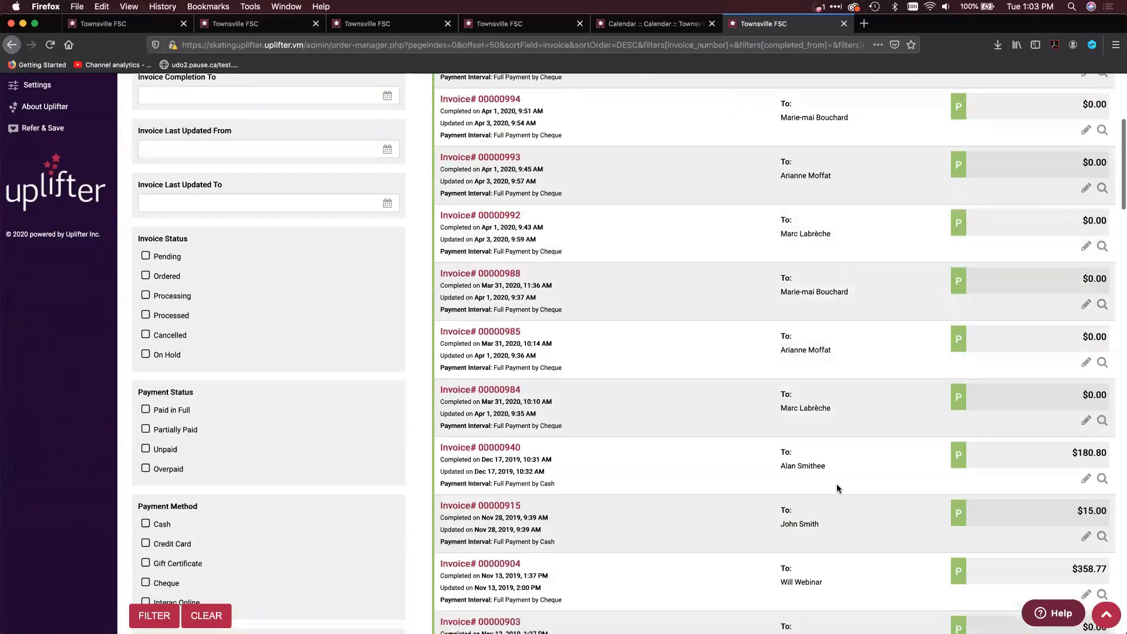
pyautogui.click(859, 456)
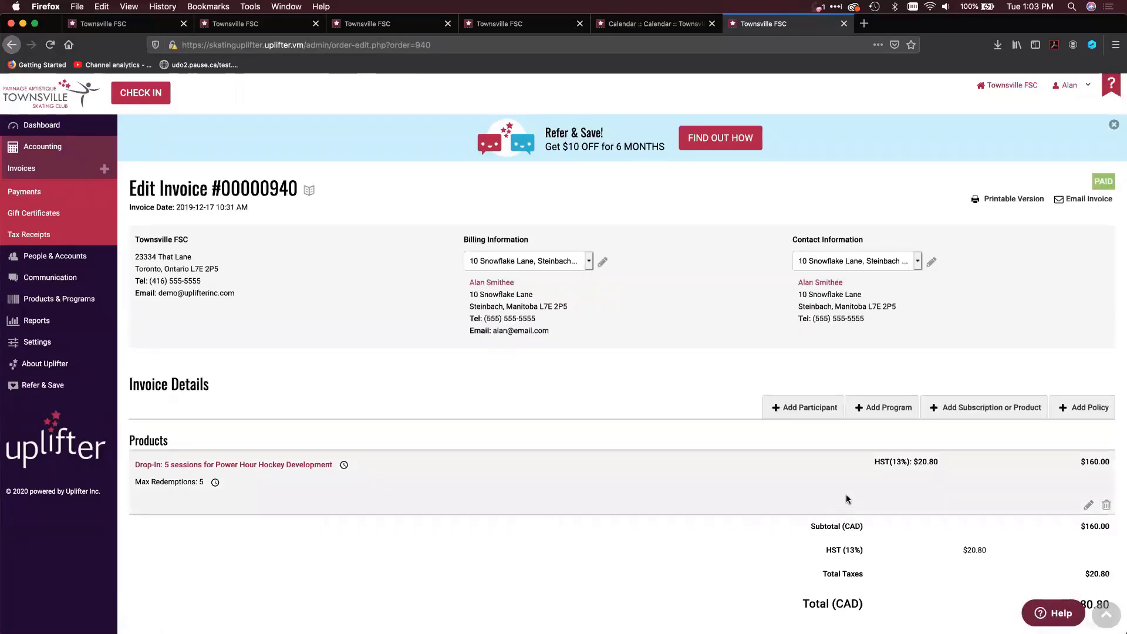
pyautogui.scroll(-2, 847, 499)
pyautogui.click(1080, 348)
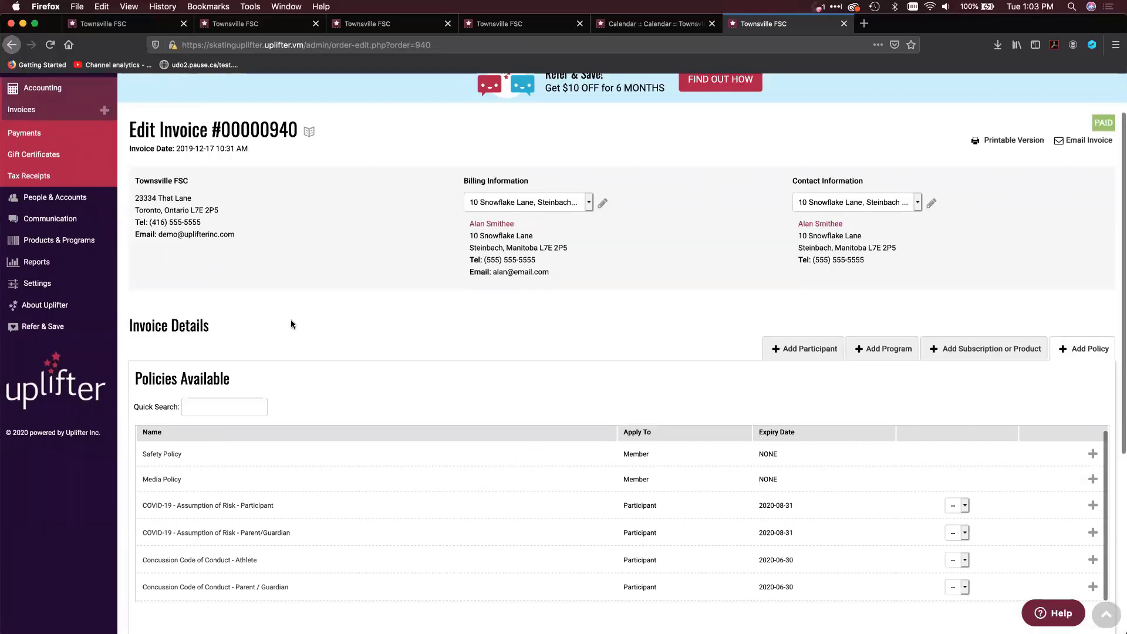
# Leave the invoice without adding a policy, view the Refer & Save referral form, and close it without sending
pyautogui.click(28, 111)
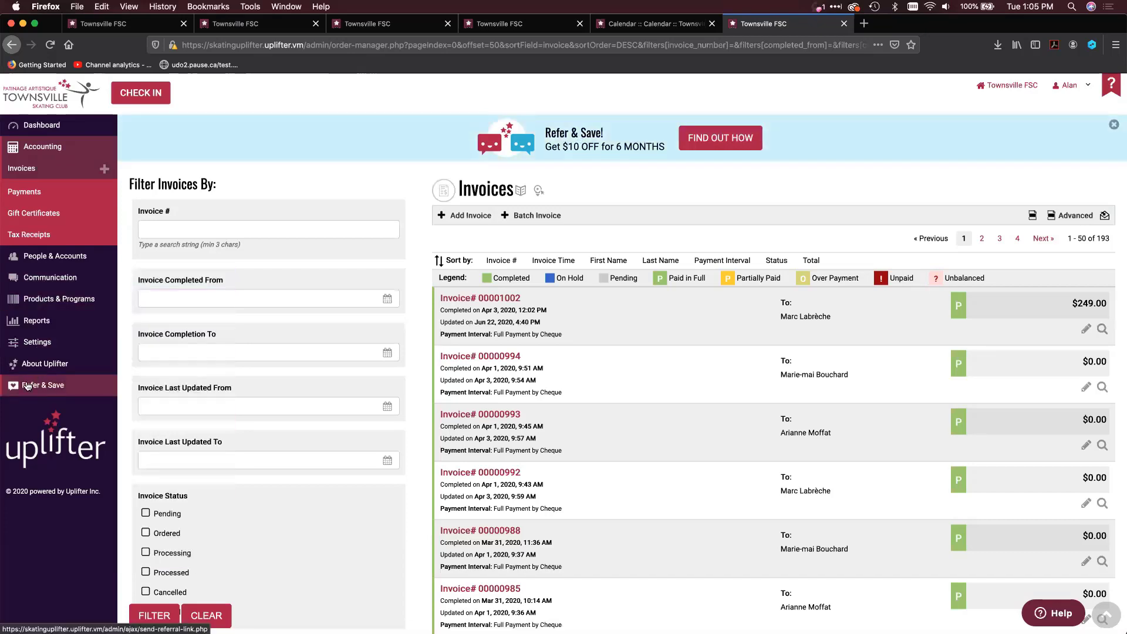
pyautogui.click(26, 386)
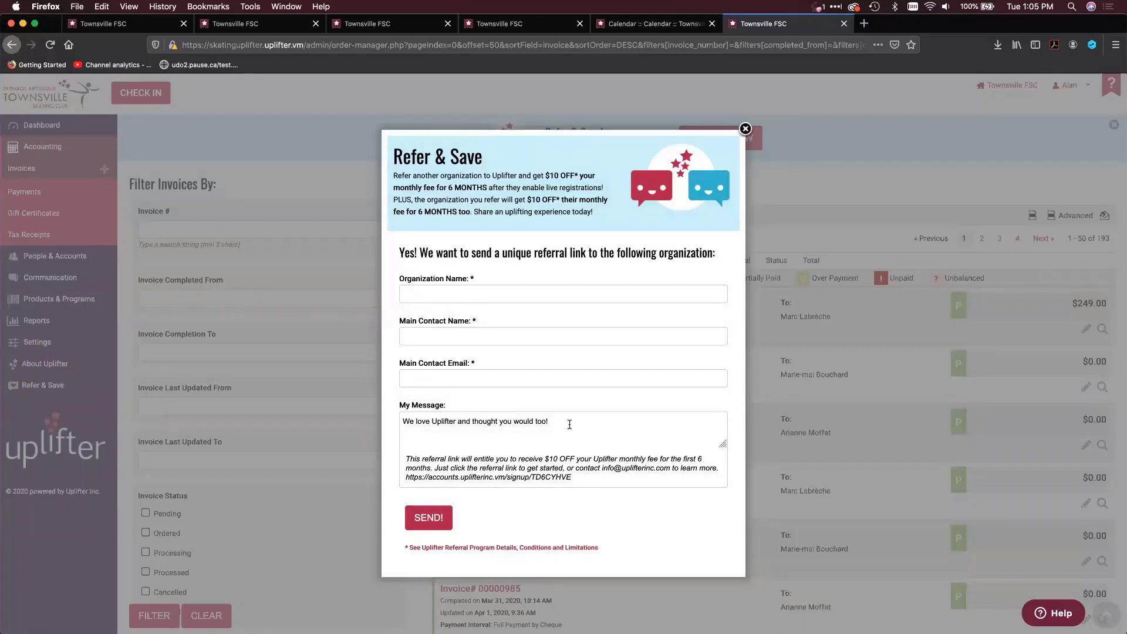
pyautogui.click(746, 129)
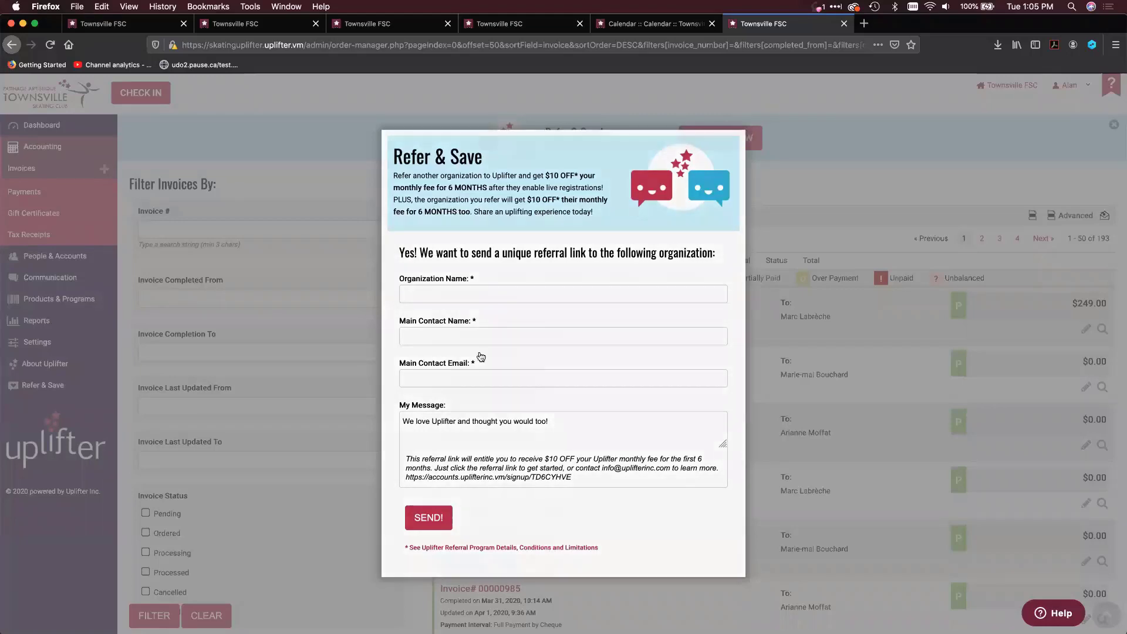